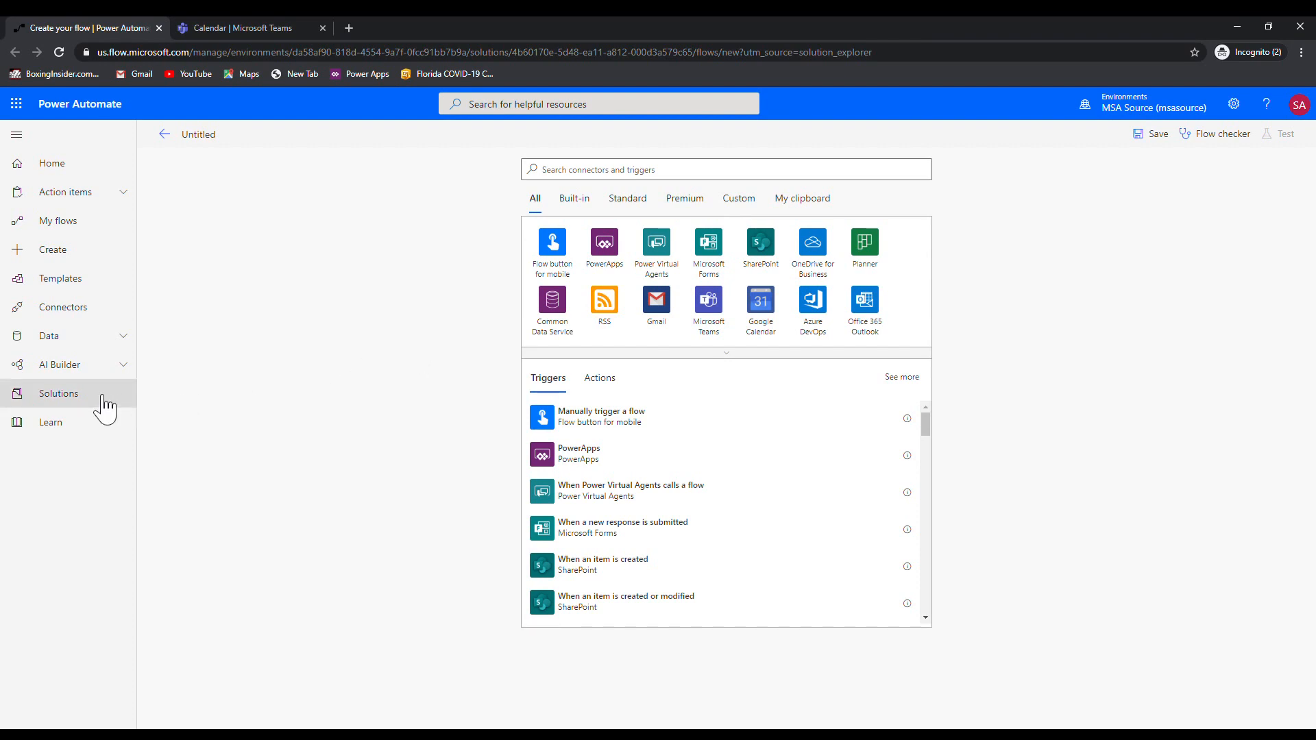
click(704, 172)
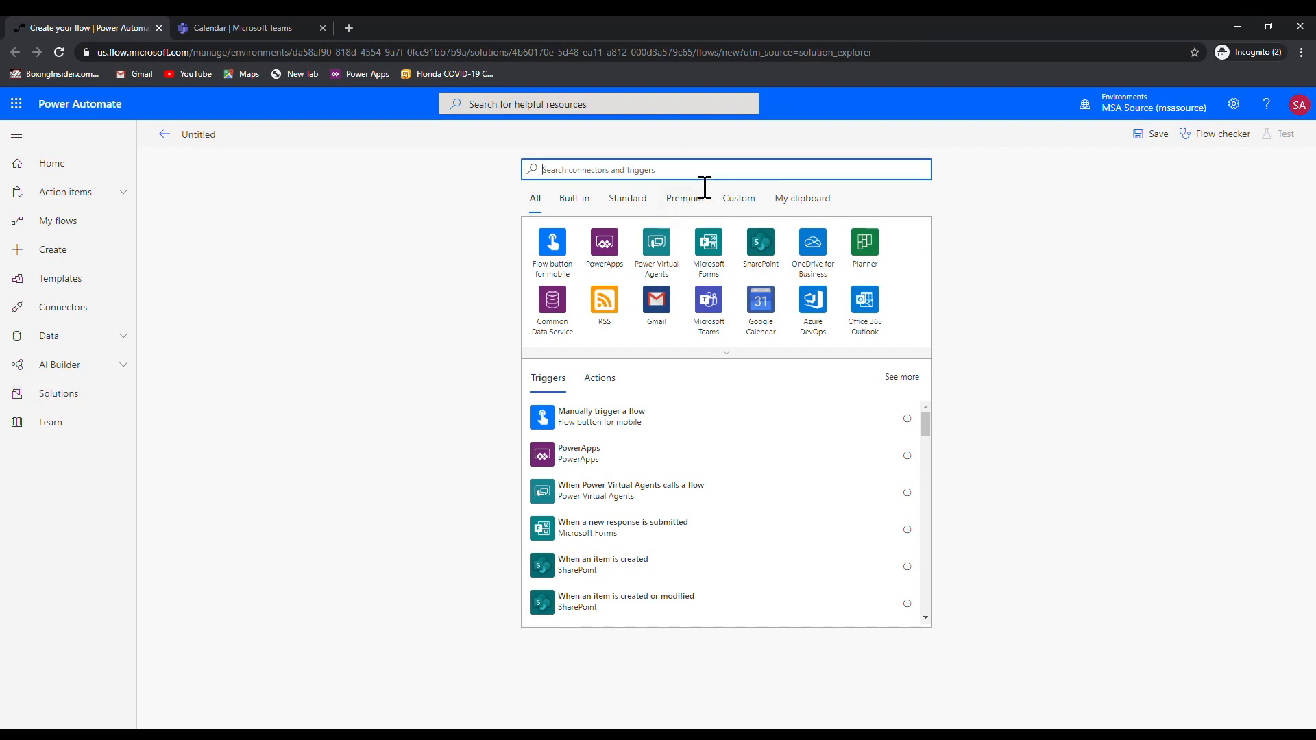
text(common)
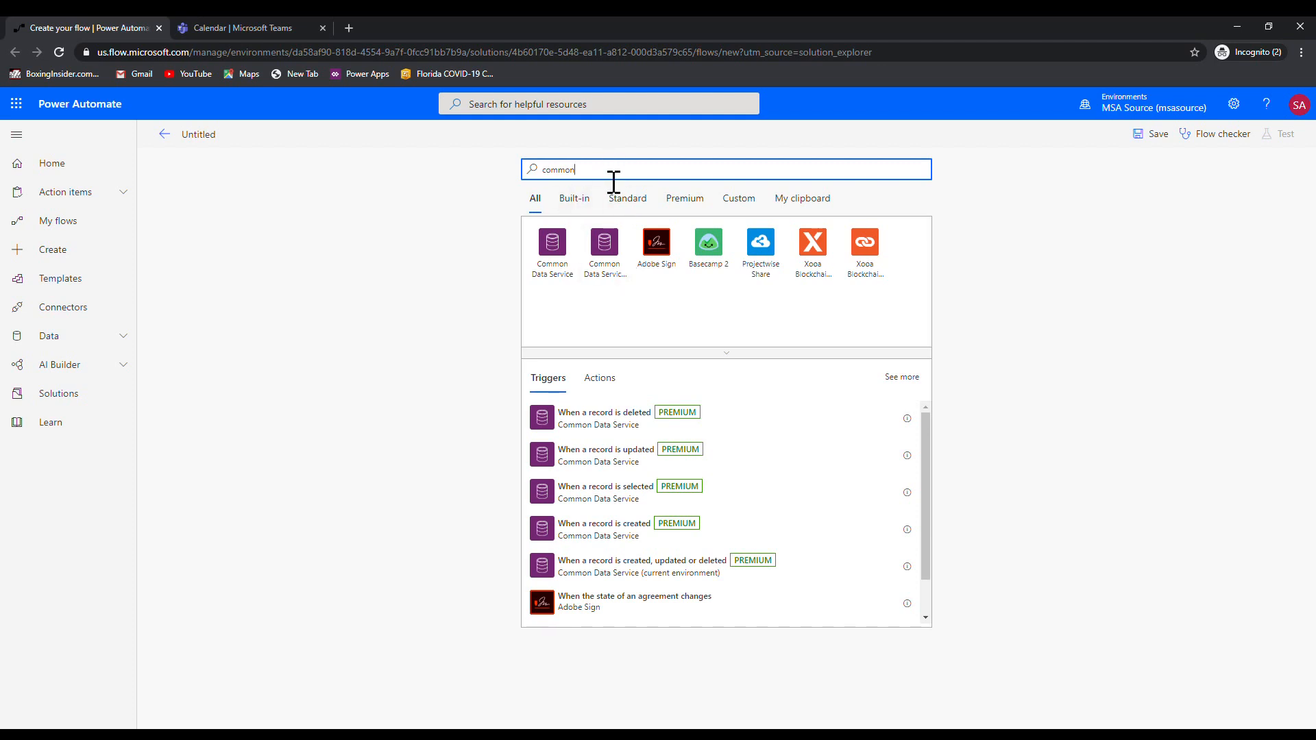
drag(613, 180, 455, 176)
text(,)
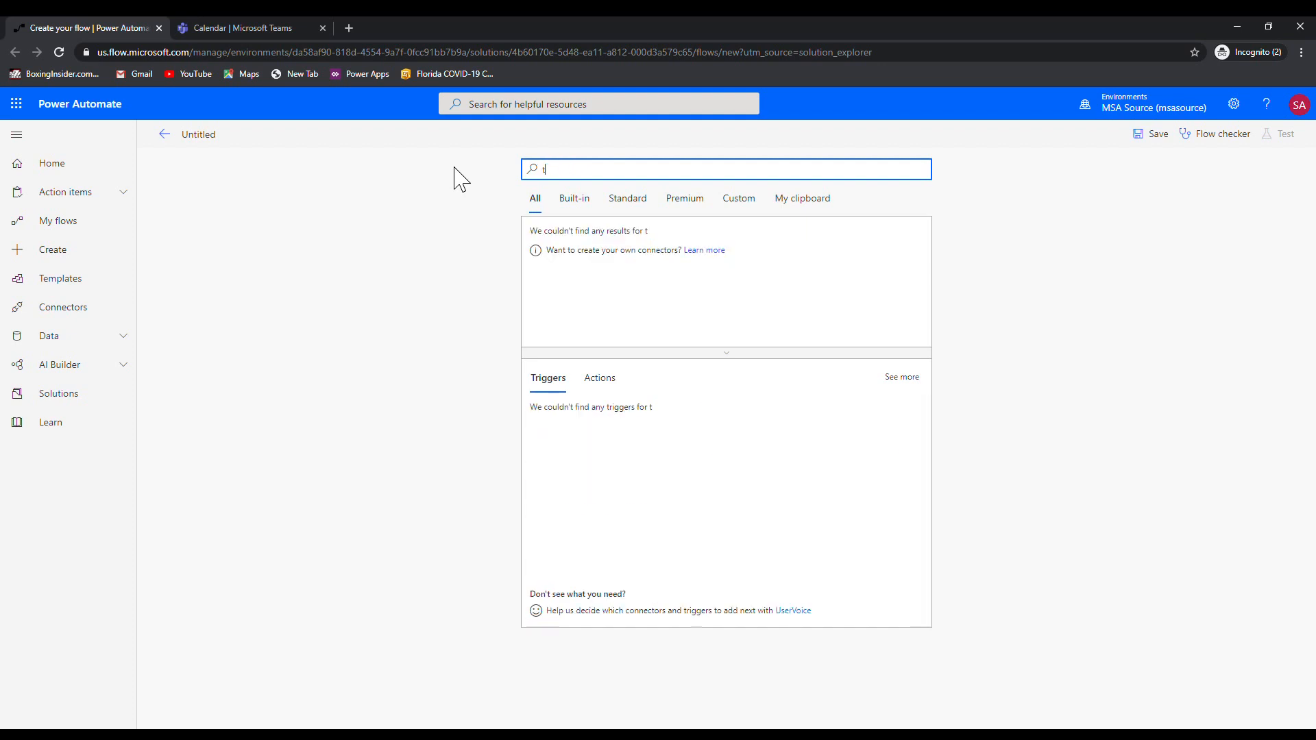
key(BackSpace)
text(manu)
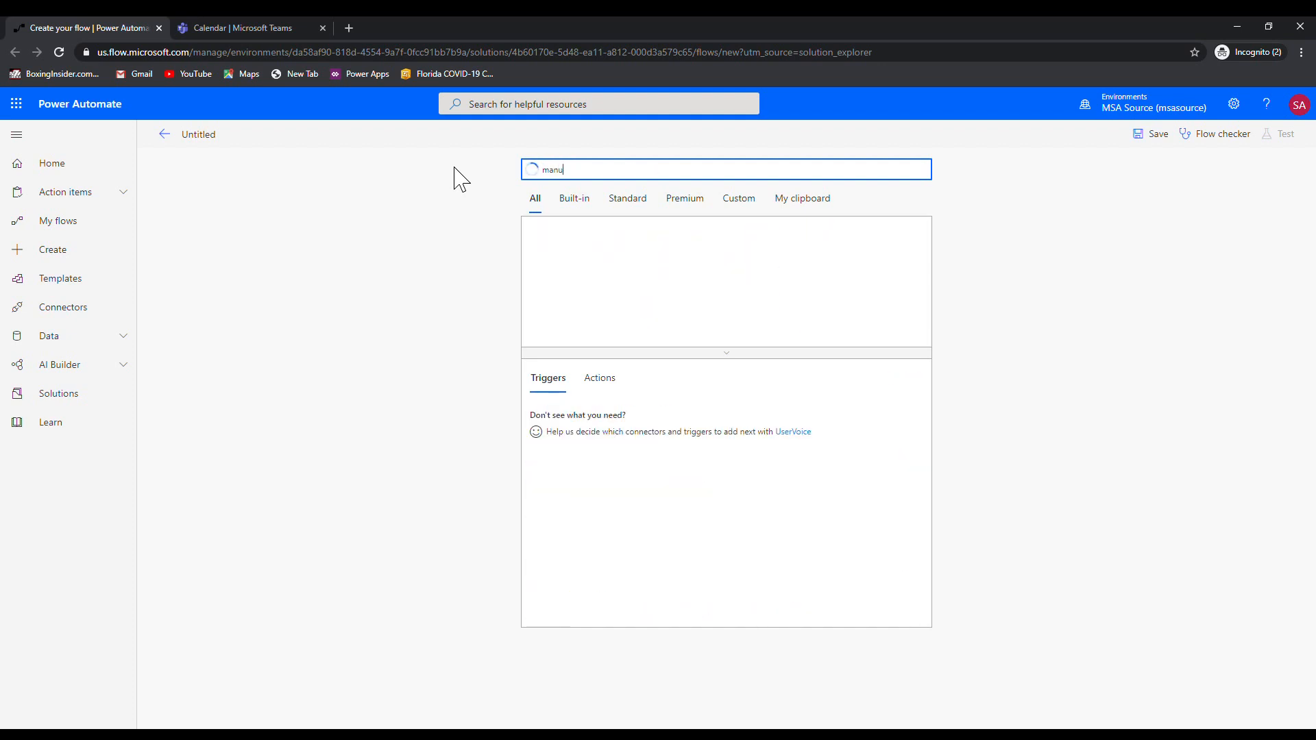
key(BackSpace)
key(BackSpace)
key(BackSpace)
key(BackSpace)
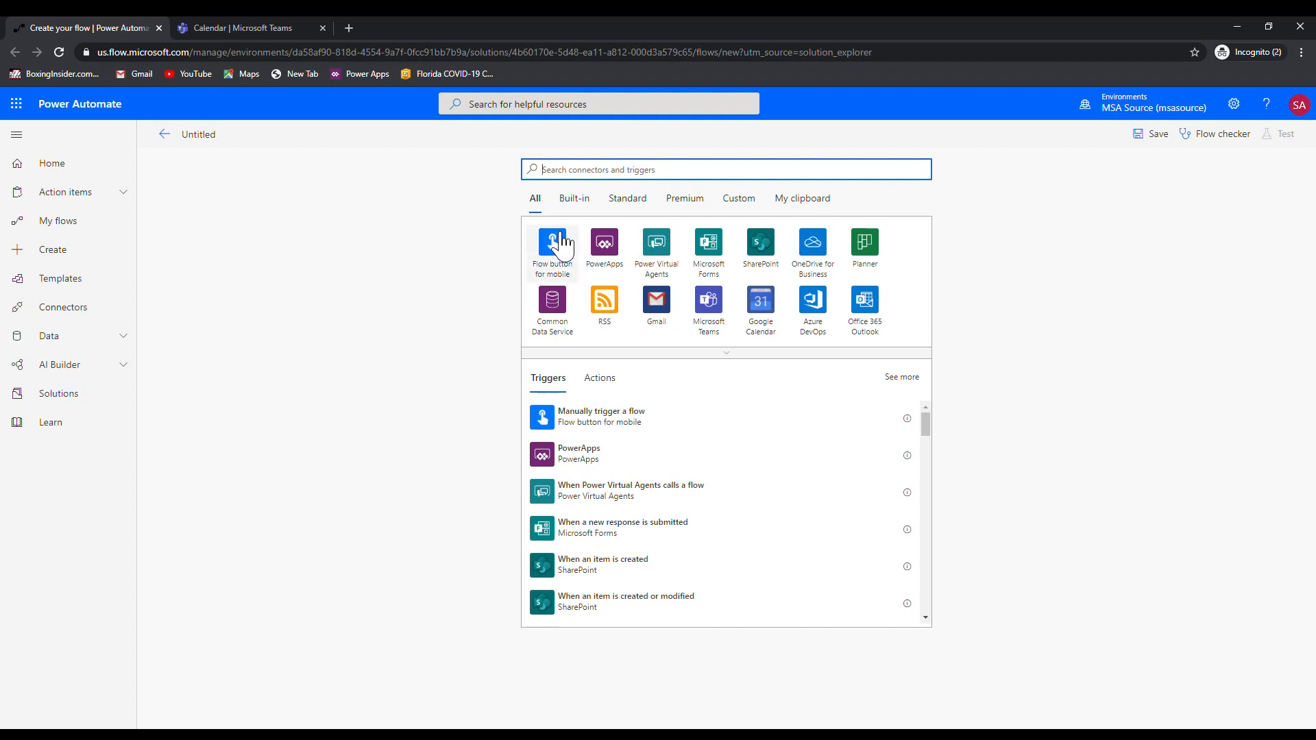
Start the flow with the "Manually trigger a flow" trigger from Flow button for mobile and add a text input to it
click(548, 244)
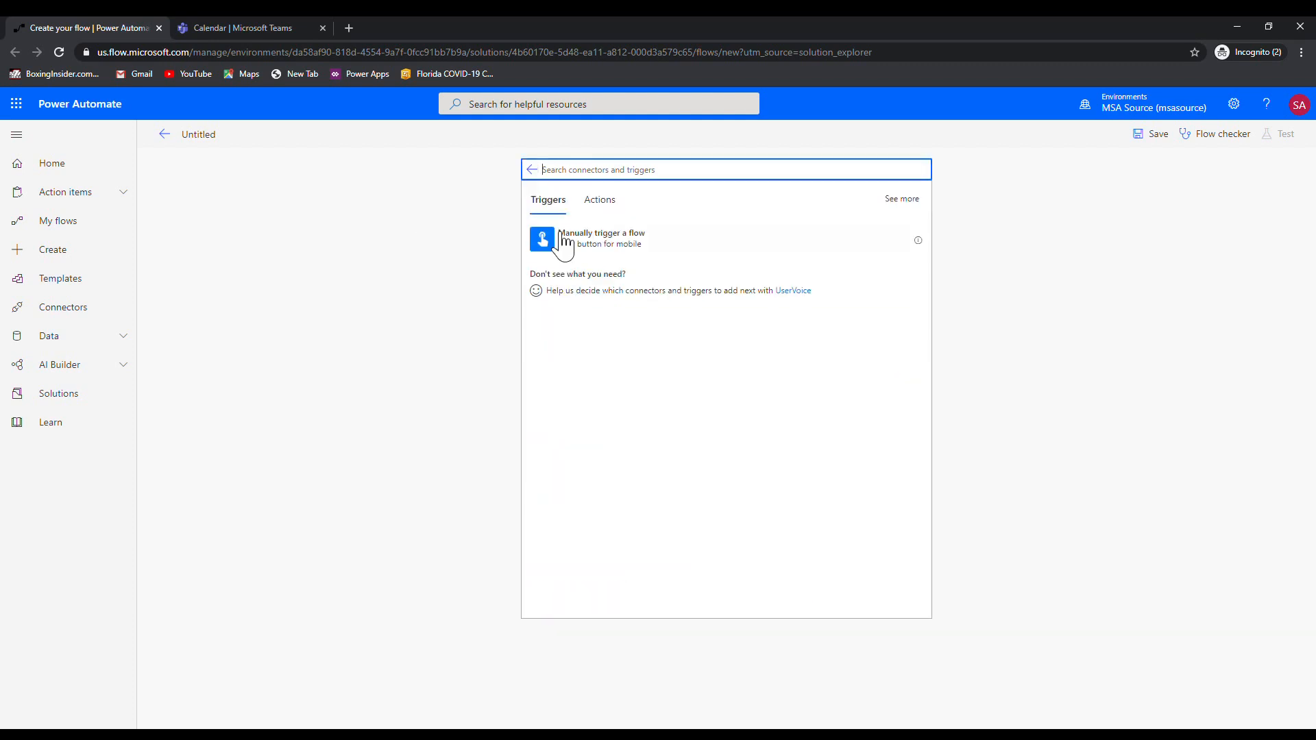
click(609, 258)
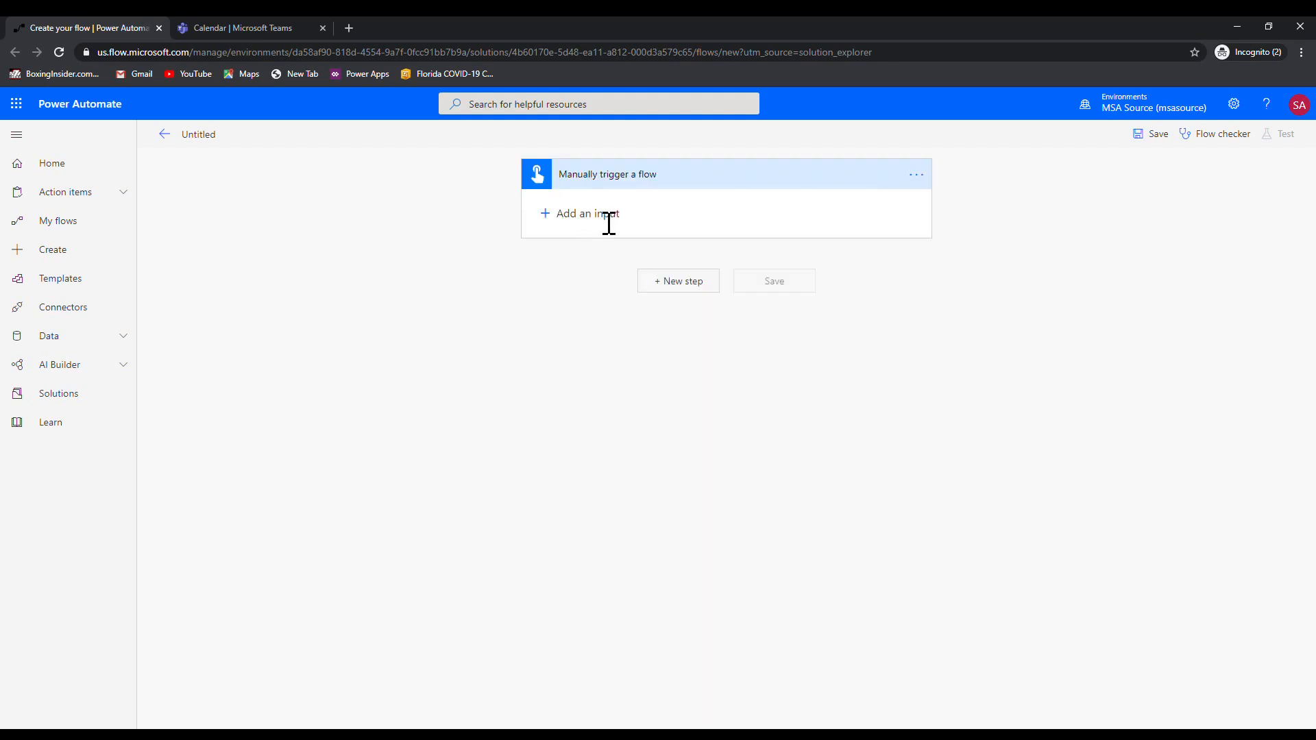
click(587, 214)
click(563, 241)
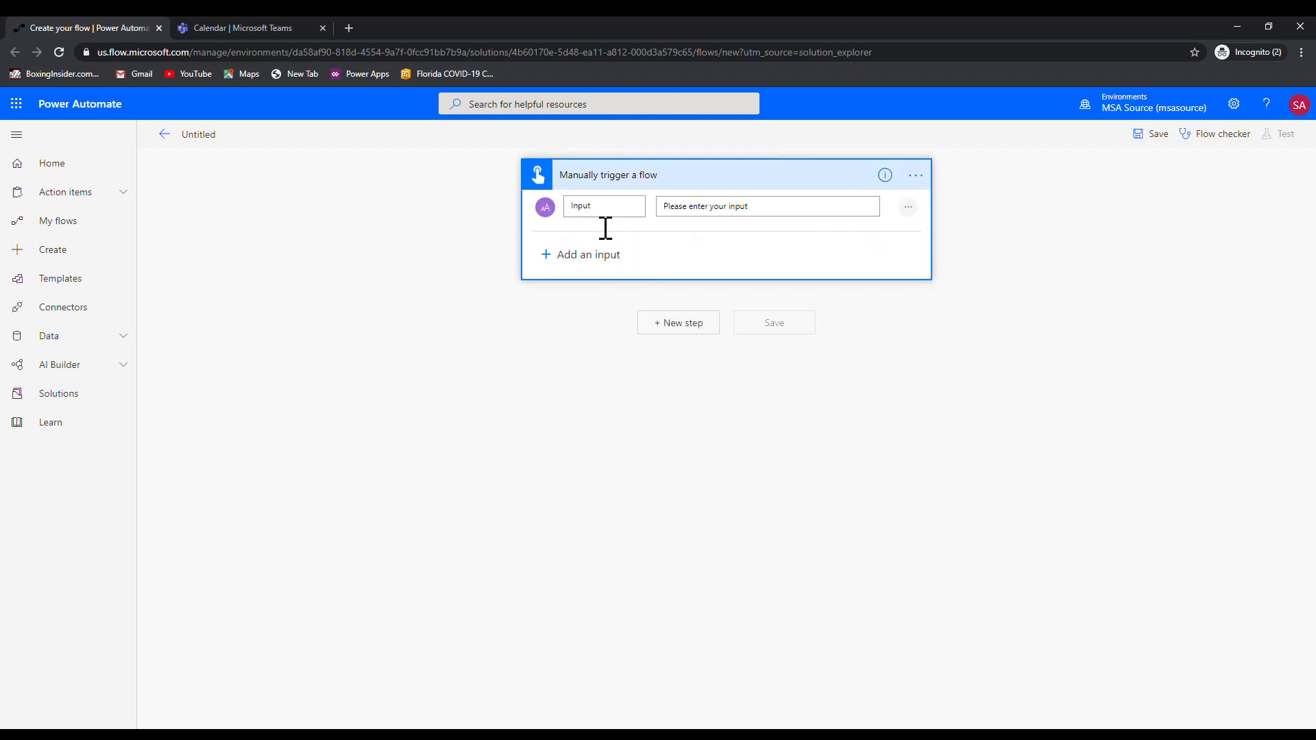
Name the trigger's text input ServiceCompletedId
click(612, 223)
key(BackSpace)
key(BackSpace)
key(BackSpace)
key(BackSpace)
key(BackSpace)
text(Service)
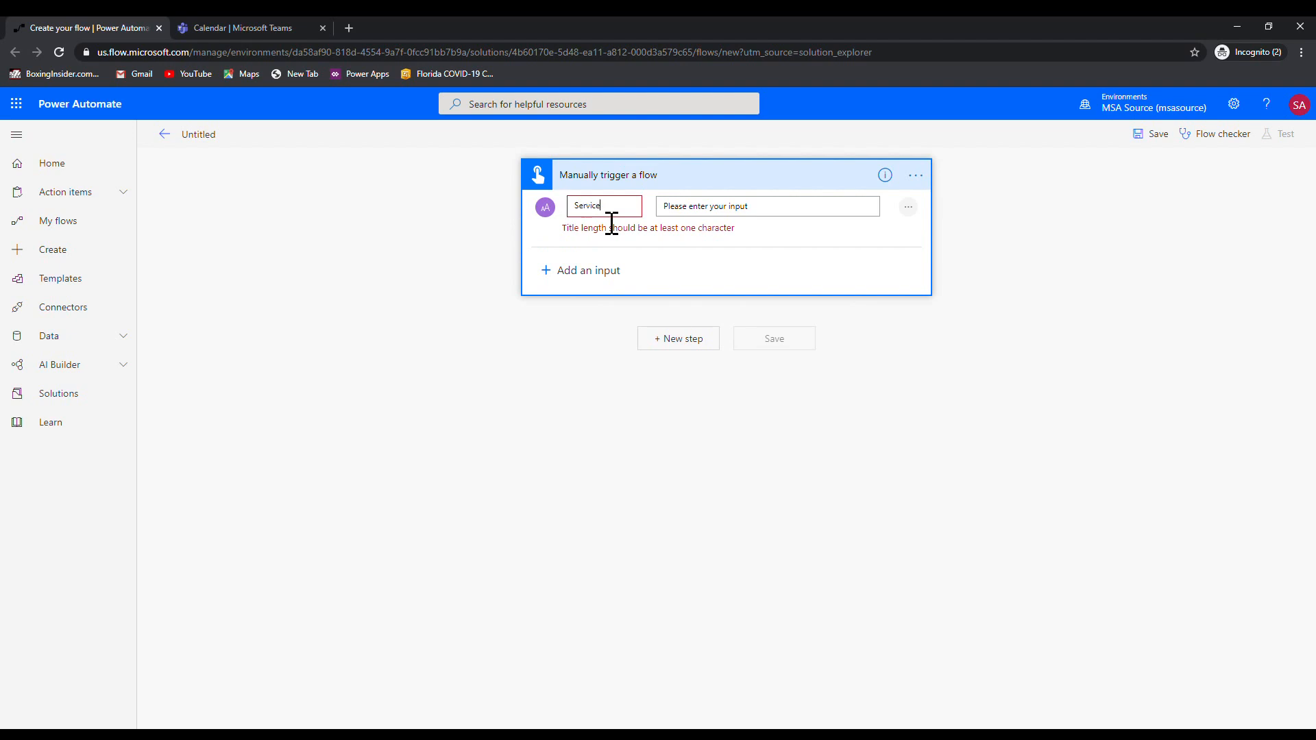
text(Comple)
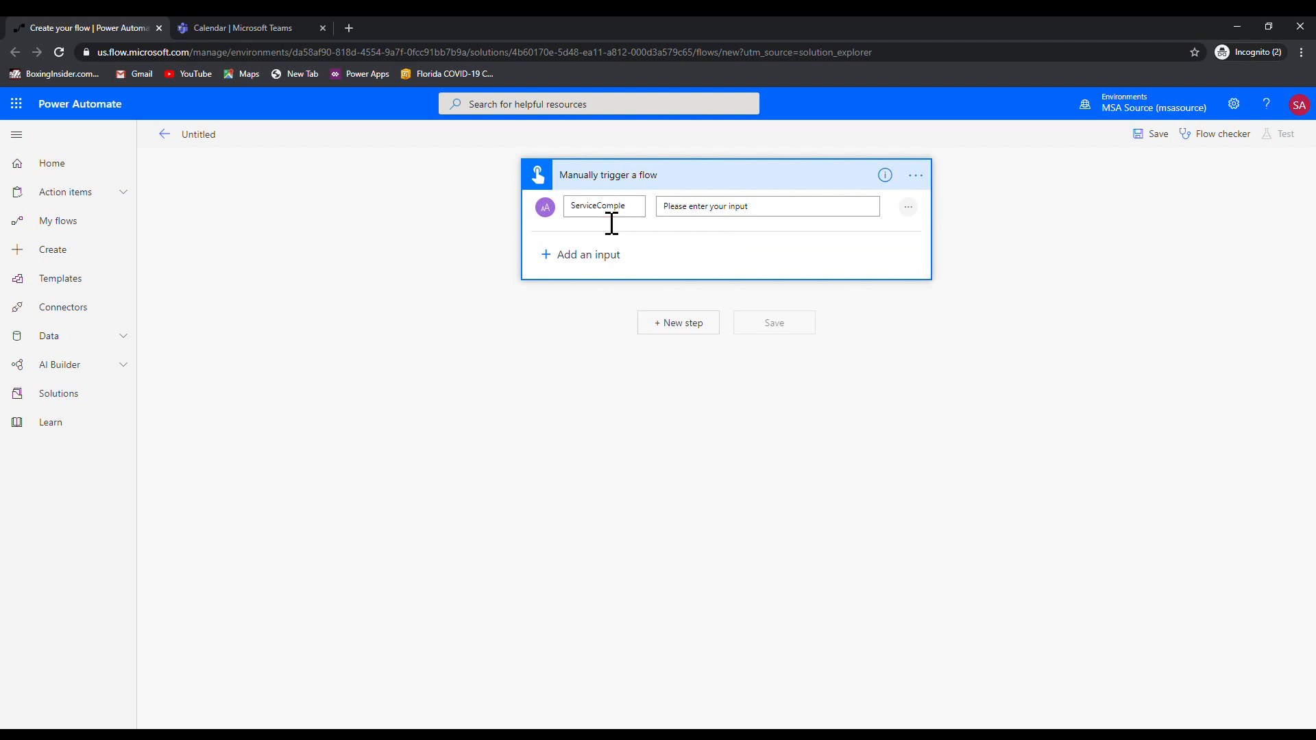
text(tedId)
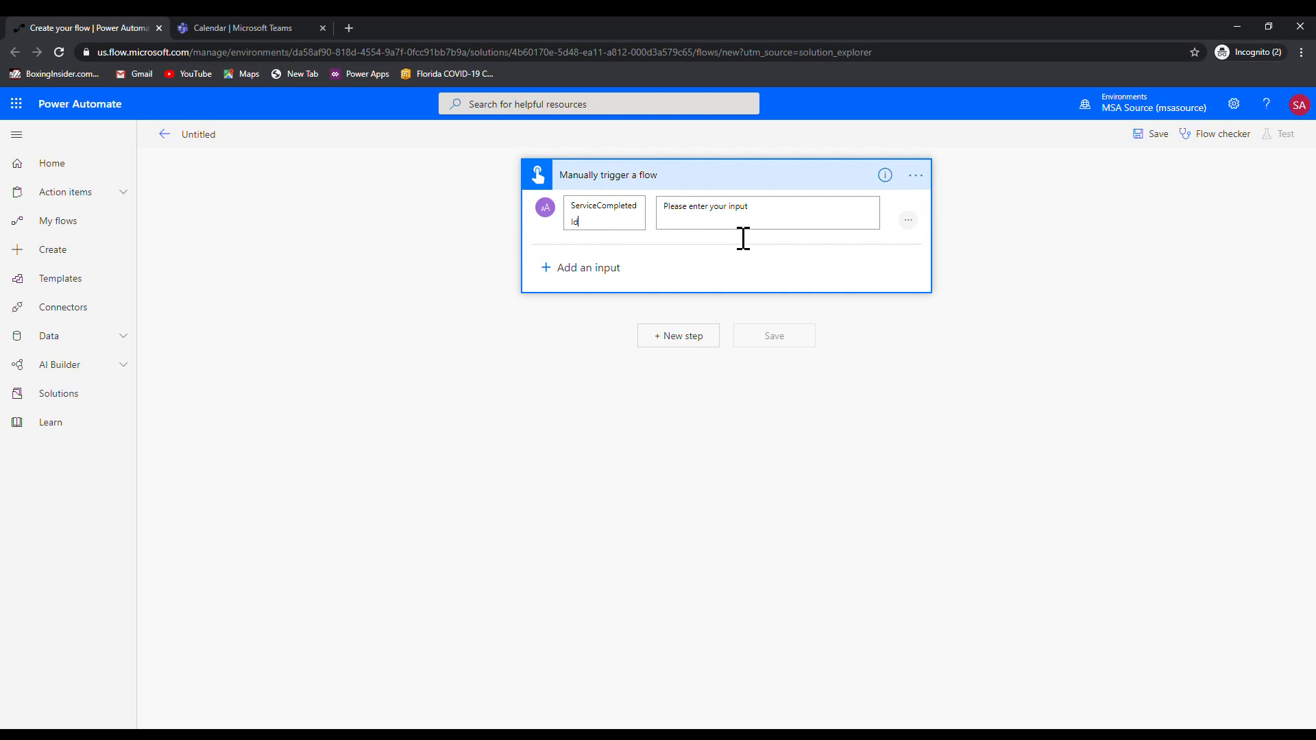
Add an Initialize variable action as a new step below the manual trigger
click(686, 343)
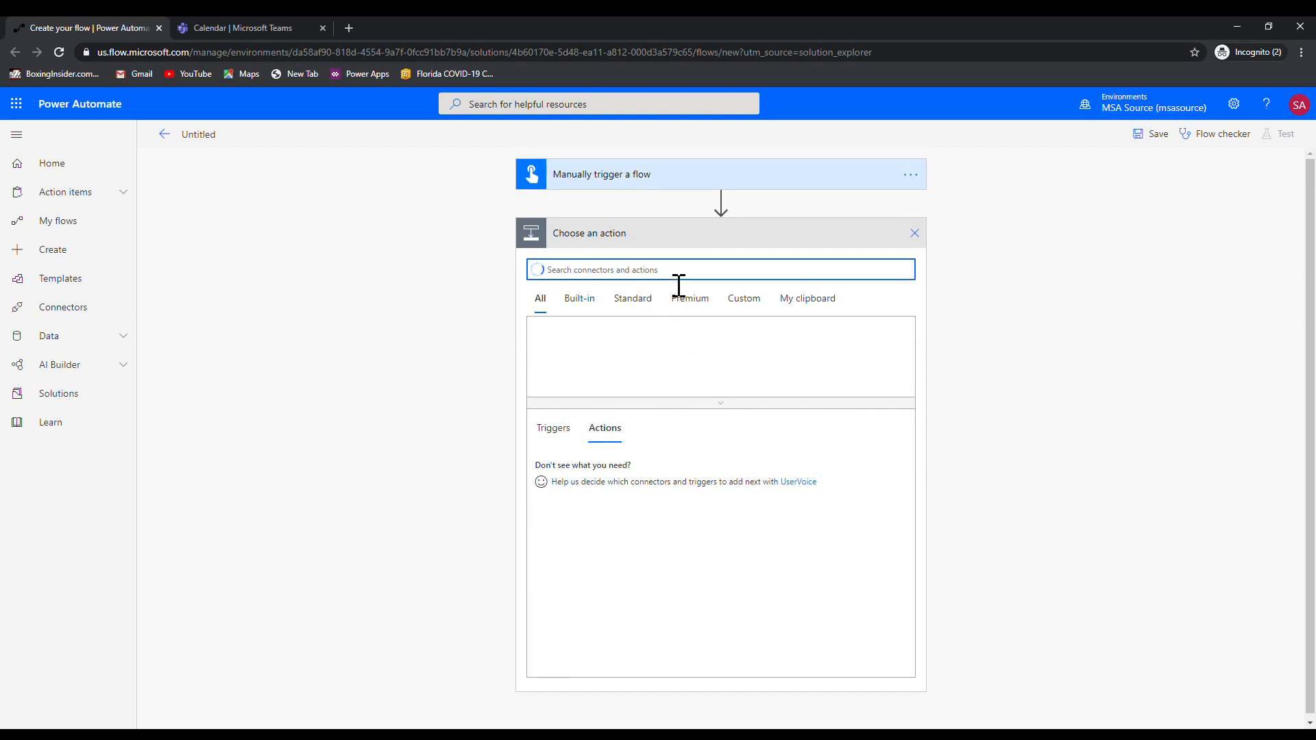
text(varible)
key(BackSpace)
key(BackSpace)
key(BackSpace)
key(BackSpace)
key(BackSpace)
text(raible)
key(BackSpace)
key(BackSpace)
key(BackSpace)
text(iable)
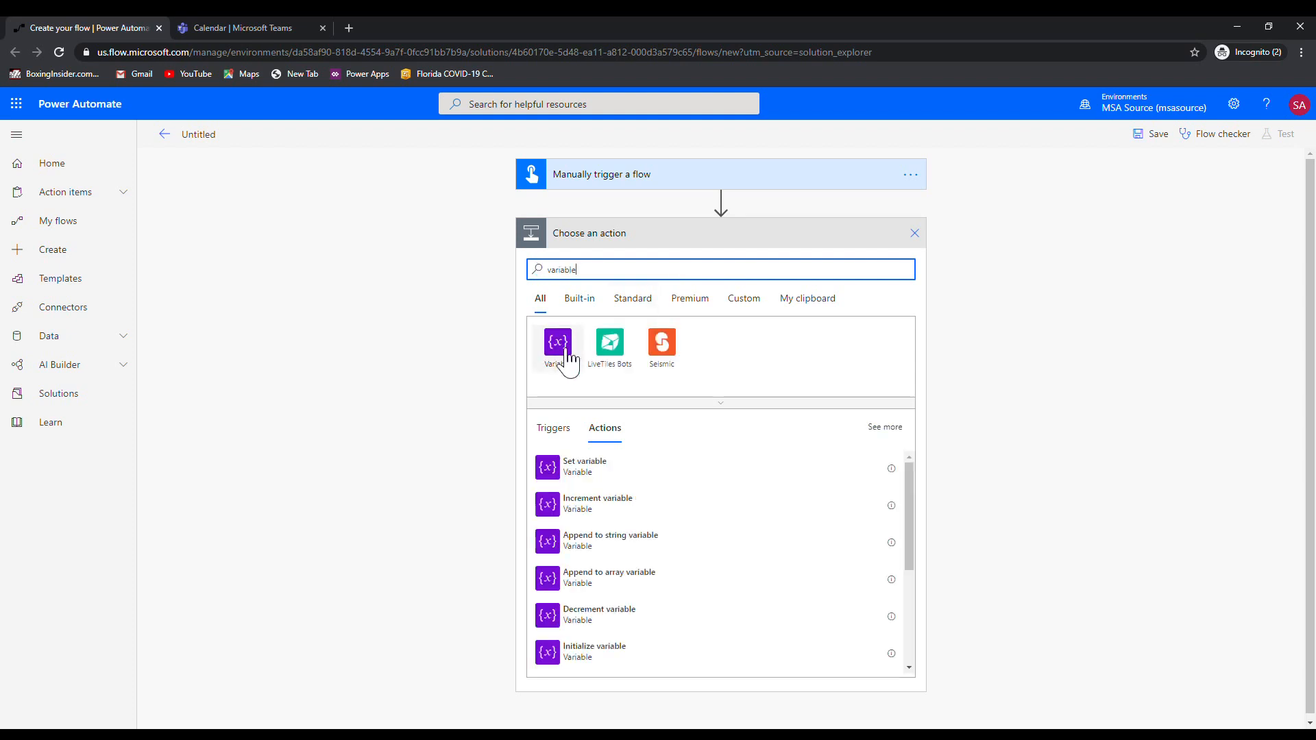
click(558, 346)
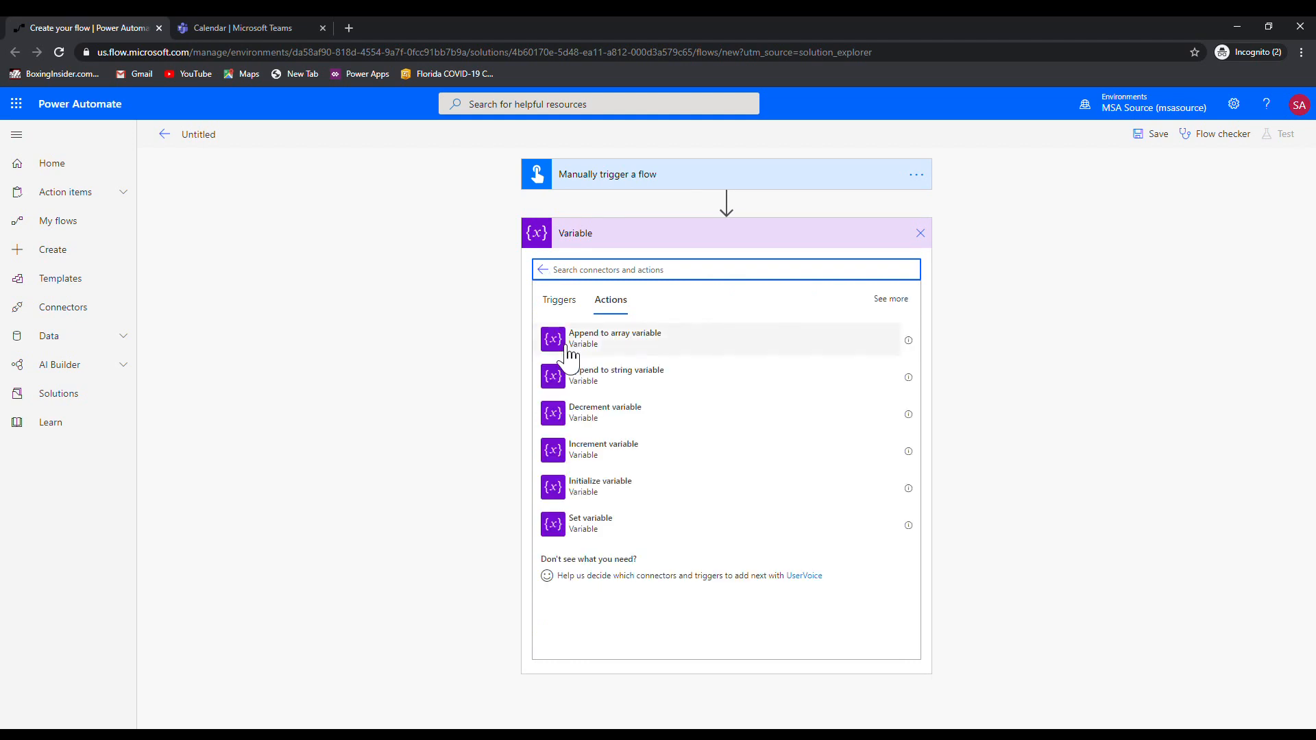
click(596, 499)
Name the variable MedicalCostTotal and set its type to Float
click(727, 278)
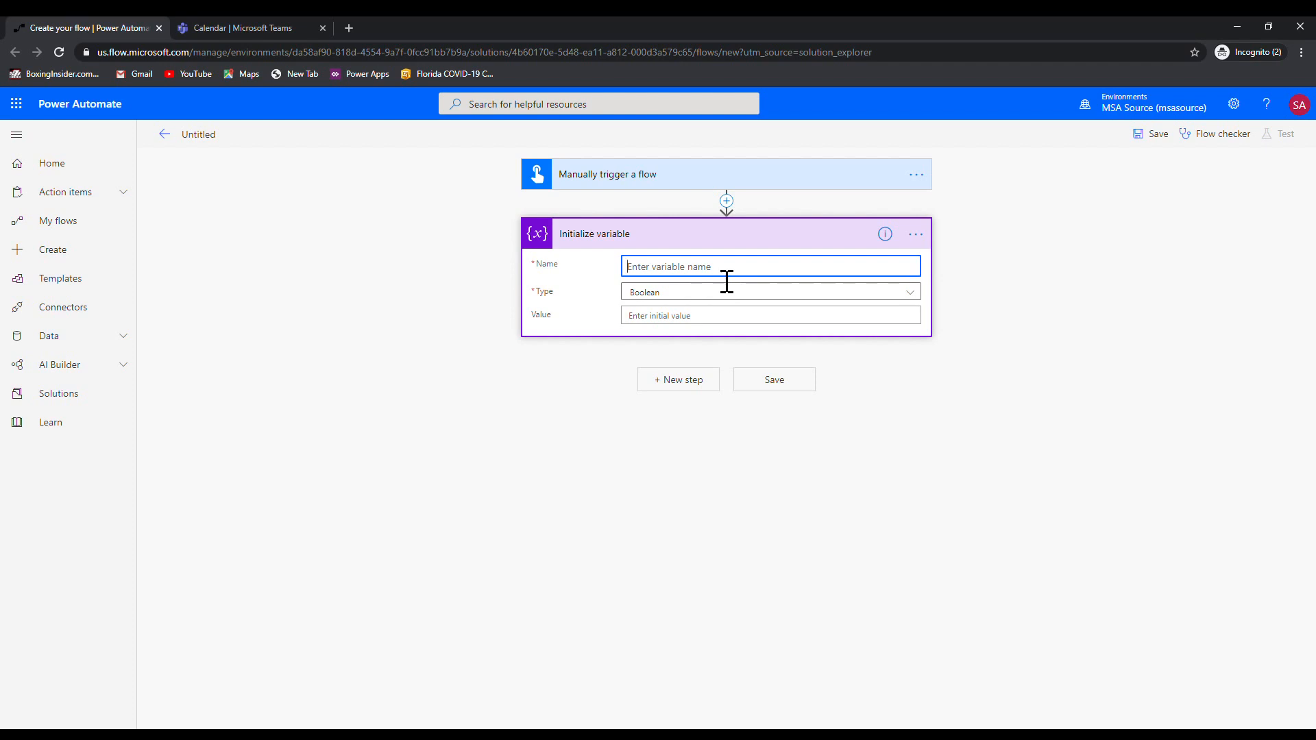
text(MedicalCostTotal)
click(669, 294)
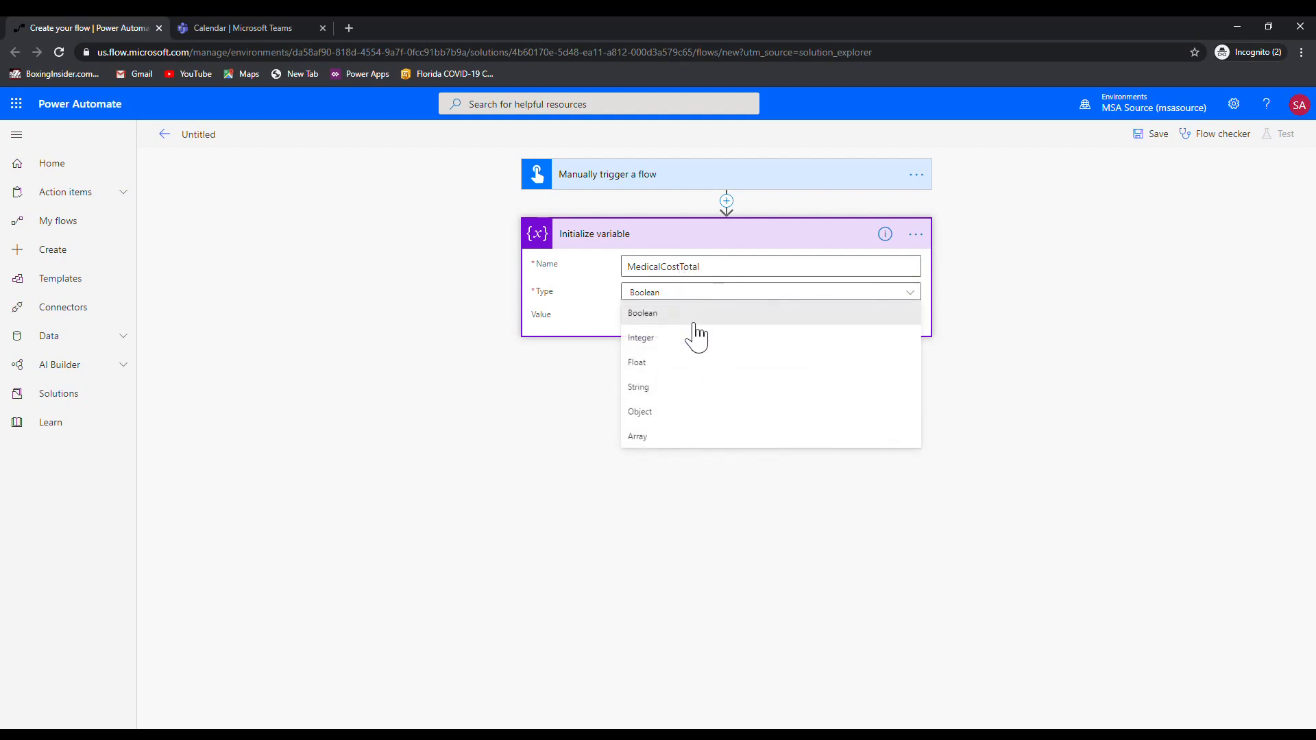
click(656, 365)
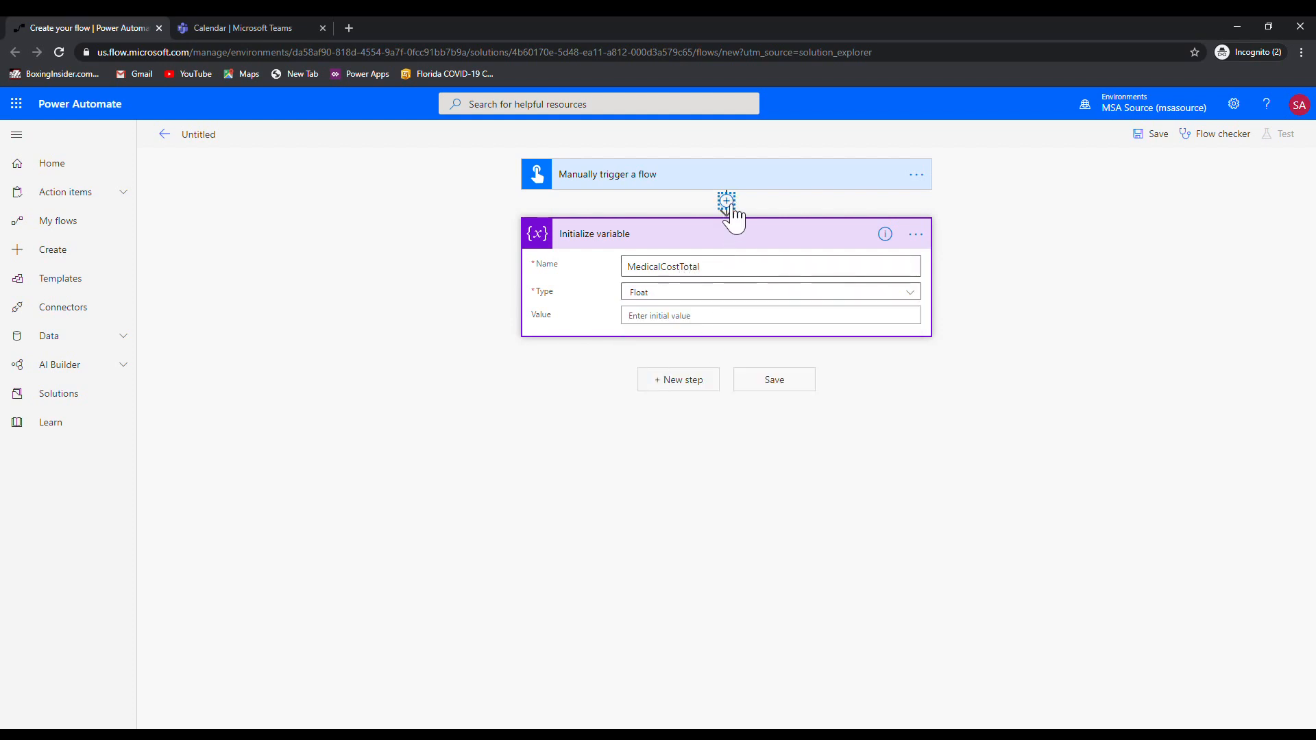
Add a parallel branch below the trigger containing a second Initialize variable action
click(727, 201)
click(732, 246)
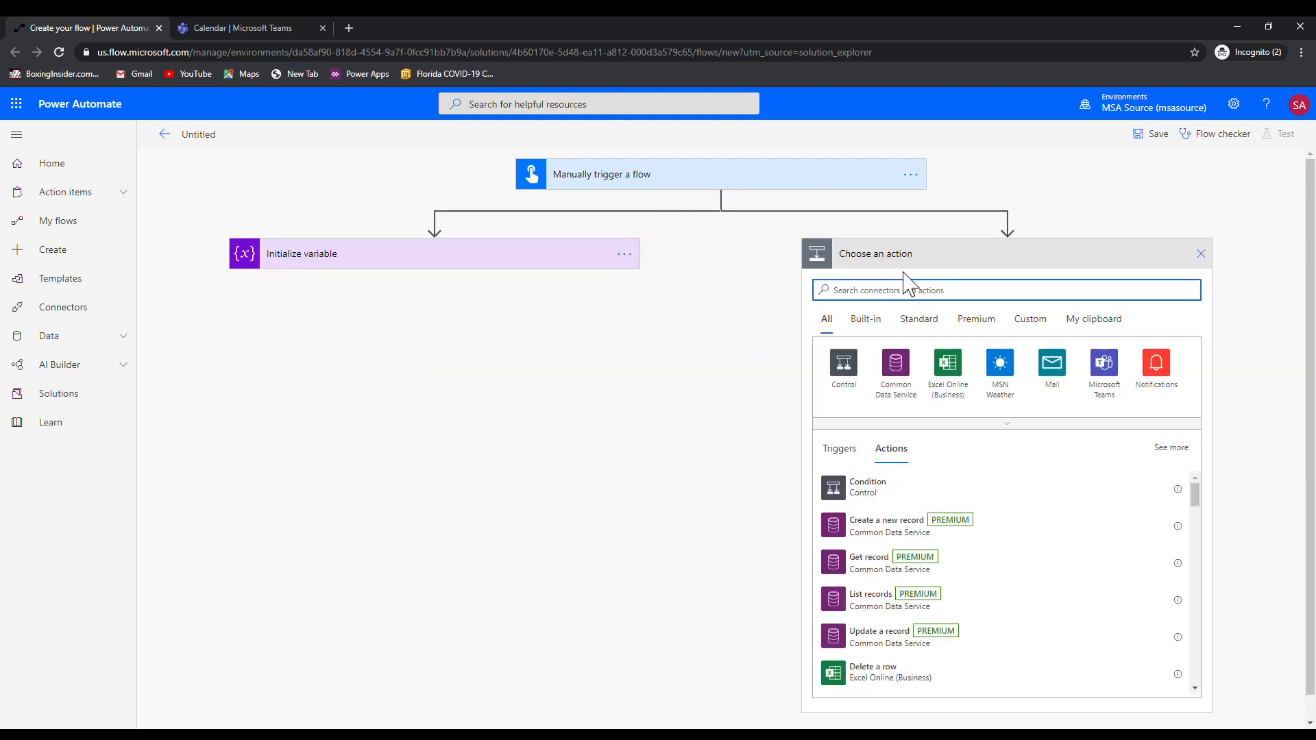
text(vi)
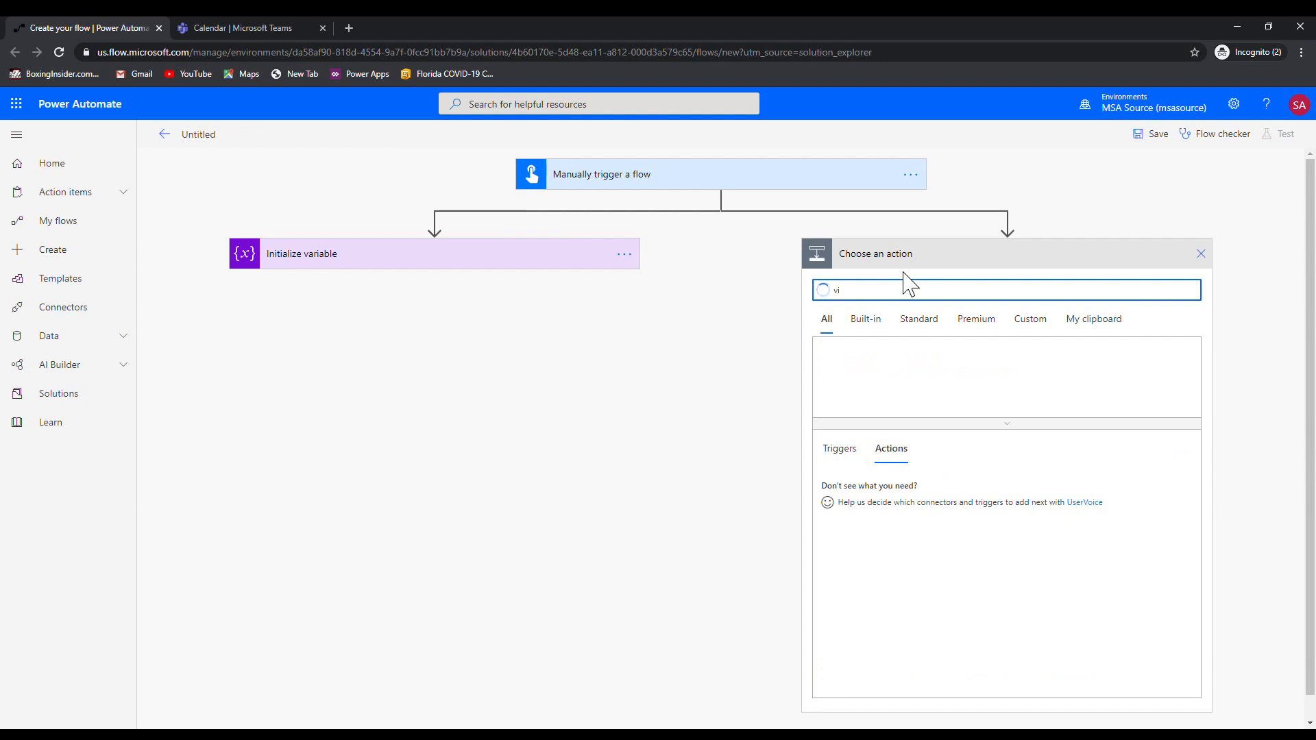
text(riable)
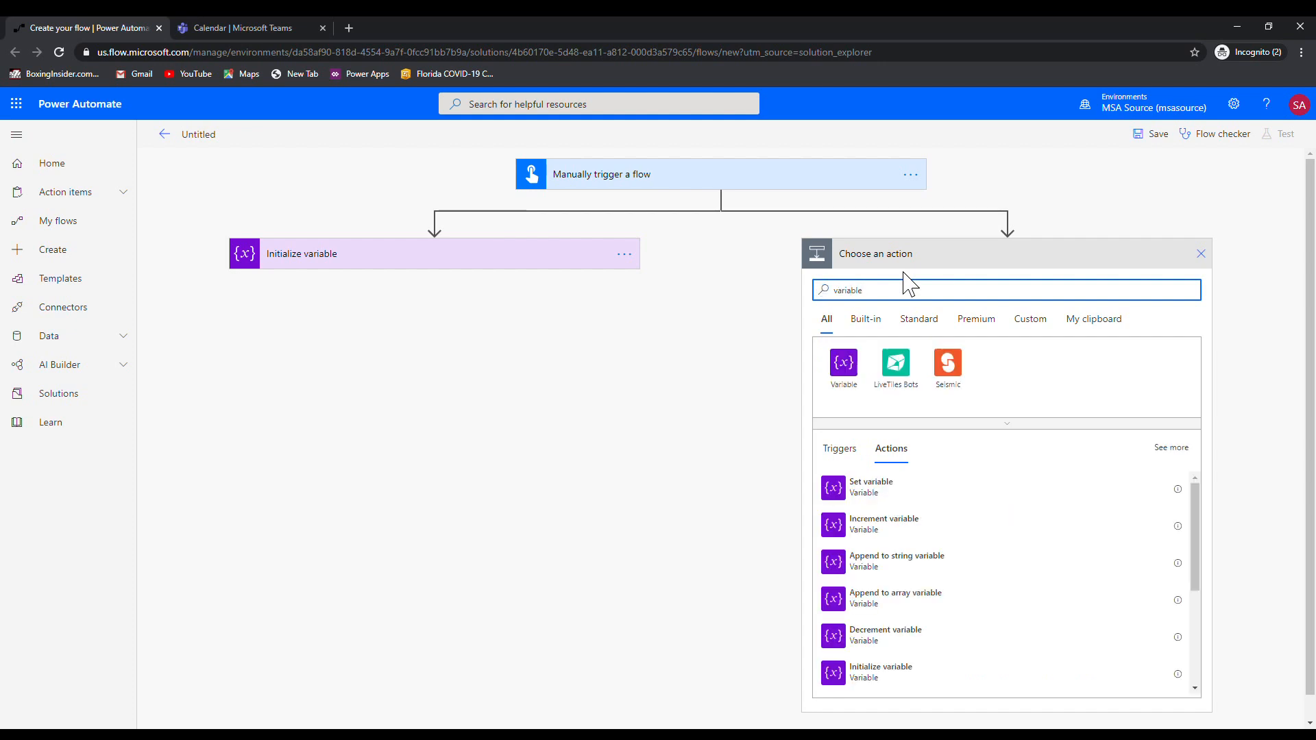
click(862, 374)
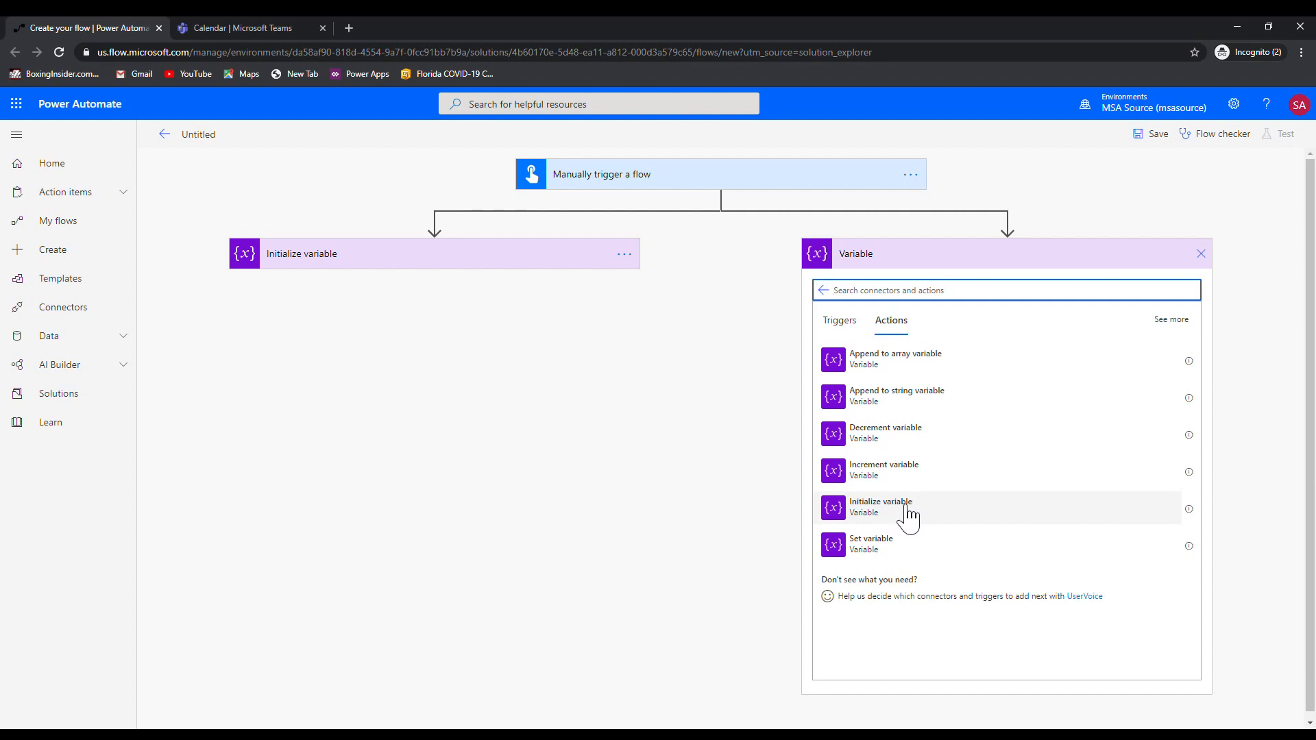
click(909, 518)
Name the variable in the parallel branch MedicalAnnualCost and set its type to Float
click(958, 290)
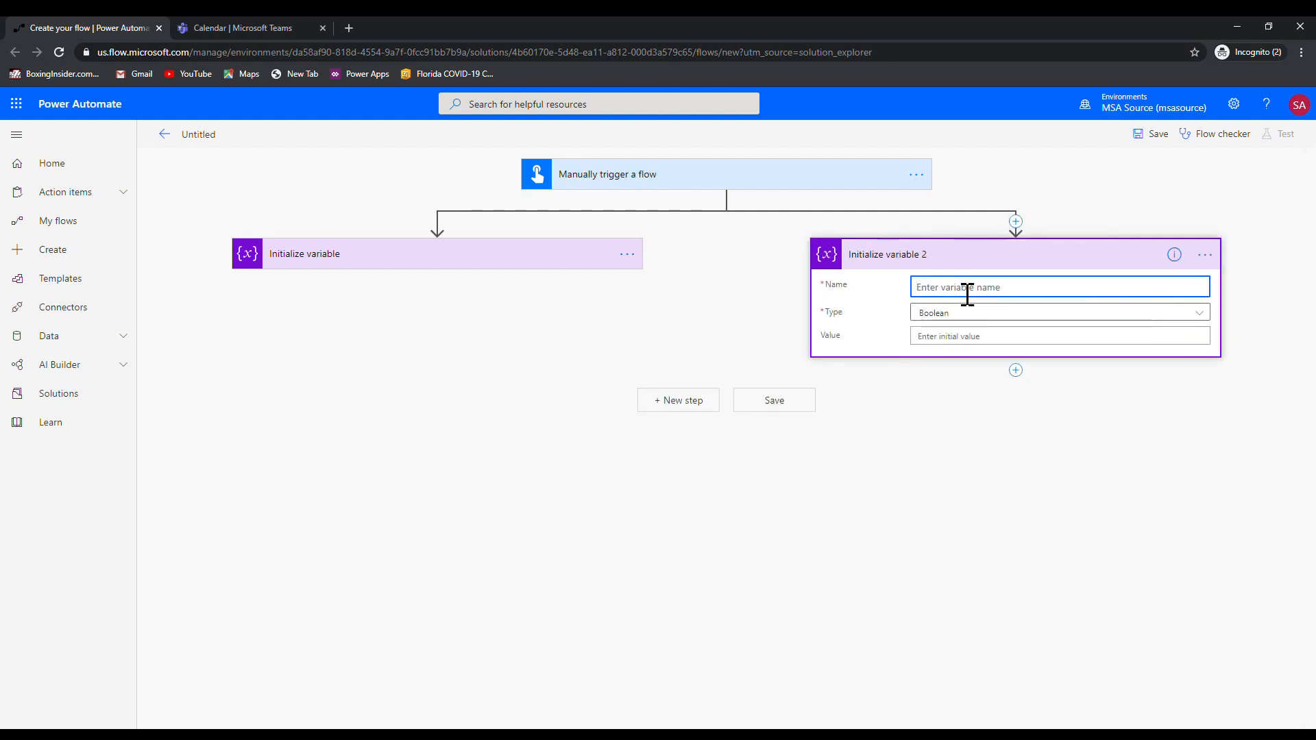
text(MedicalAmualcost)
key(BackSpace)
key(BackSpace)
text(Cos)
click(1047, 314)
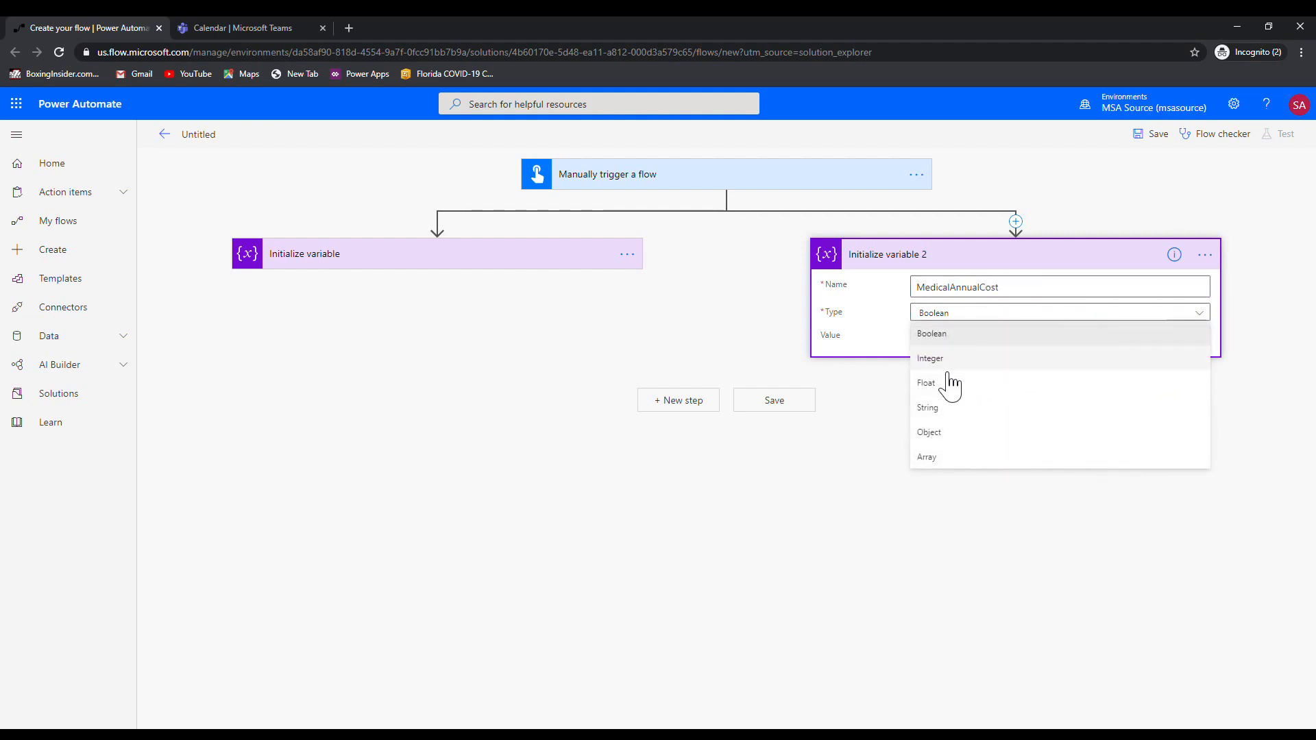
click(951, 387)
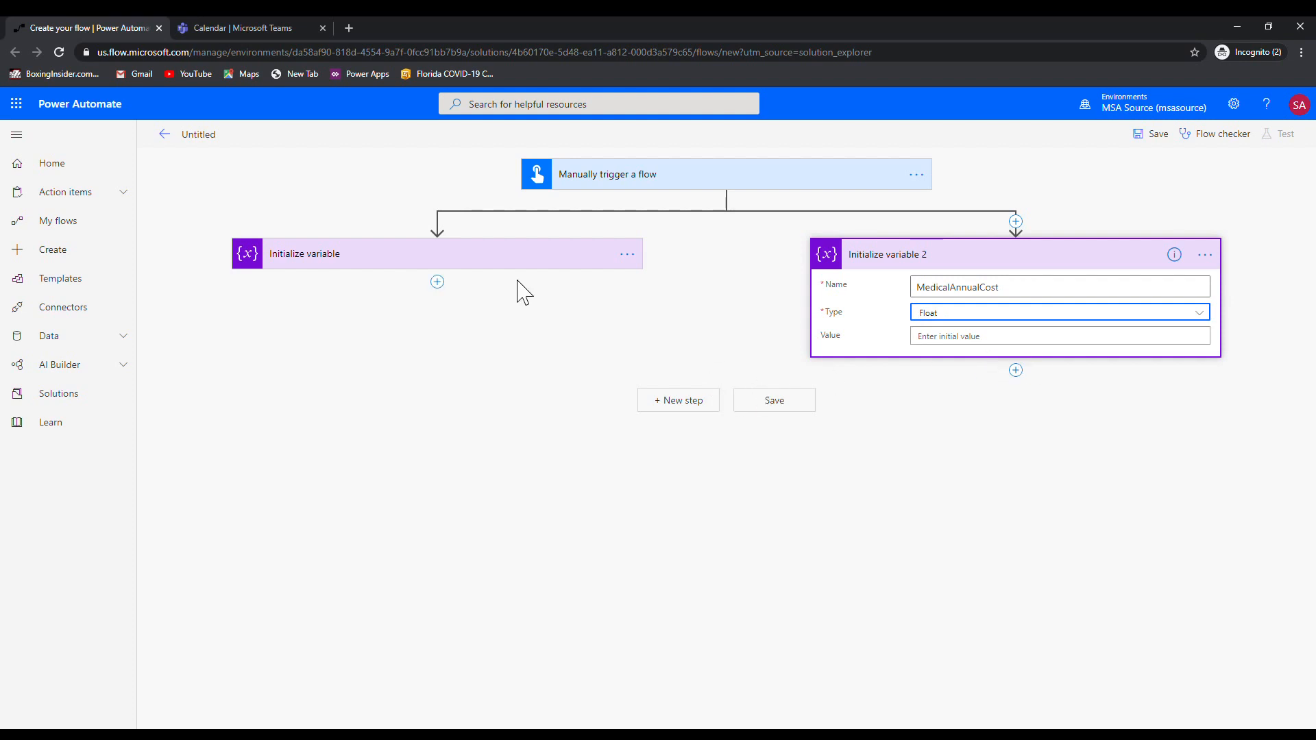
Rename the first Initialize variable action as "2.0 Initialize MedicalTotalCost"
click(640, 259)
click(710, 272)
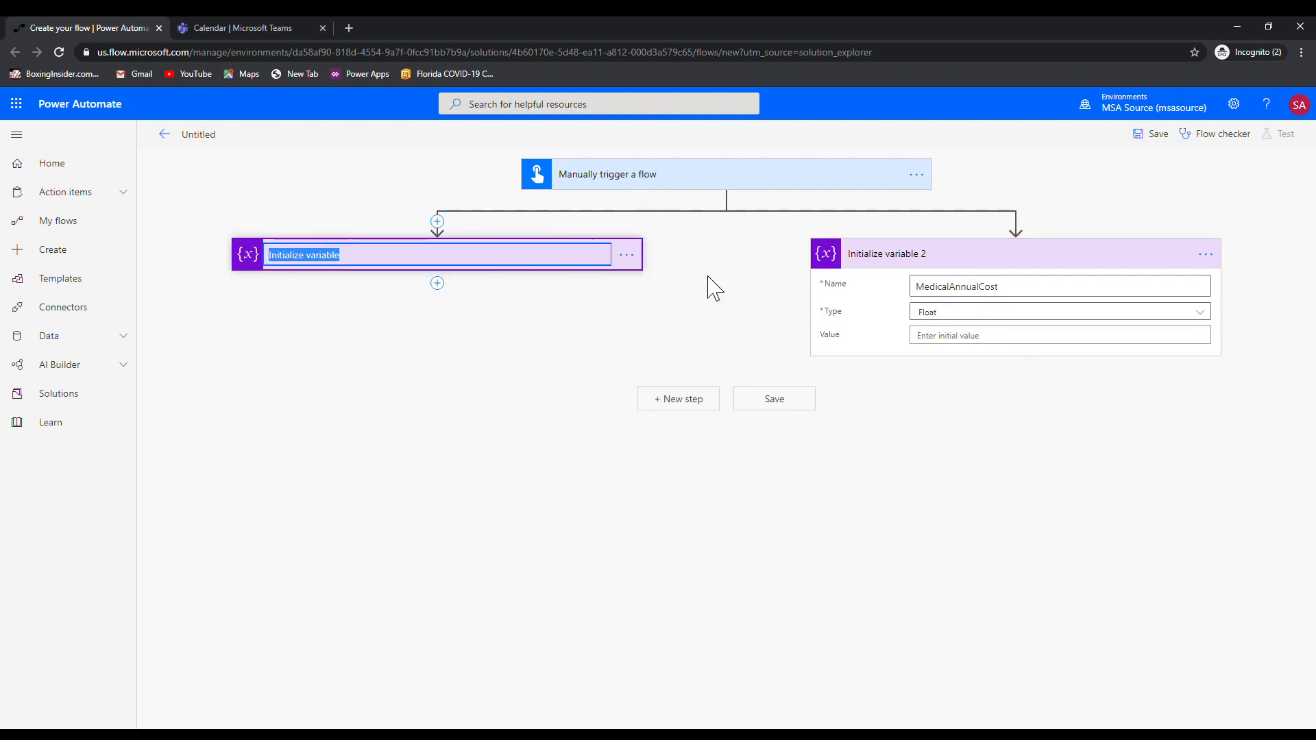
text(2.0 )
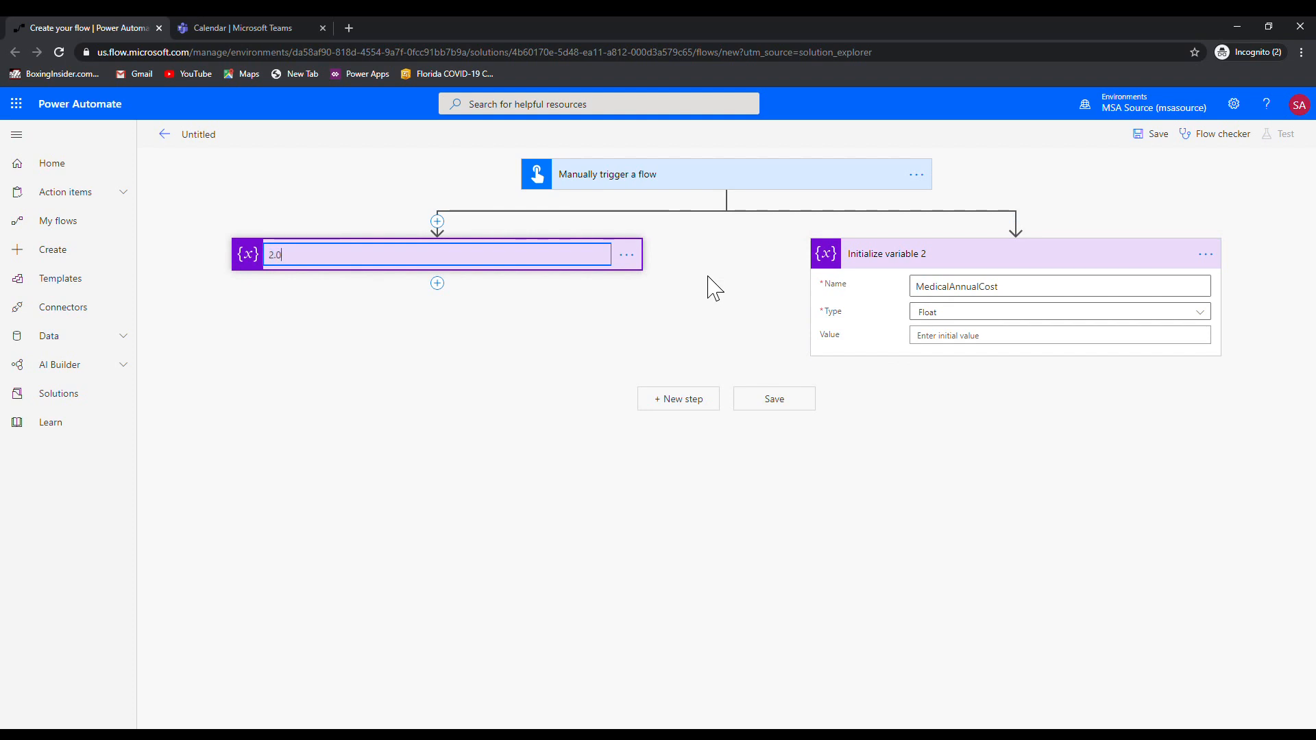
text(Initialize MedicalTotalCost)
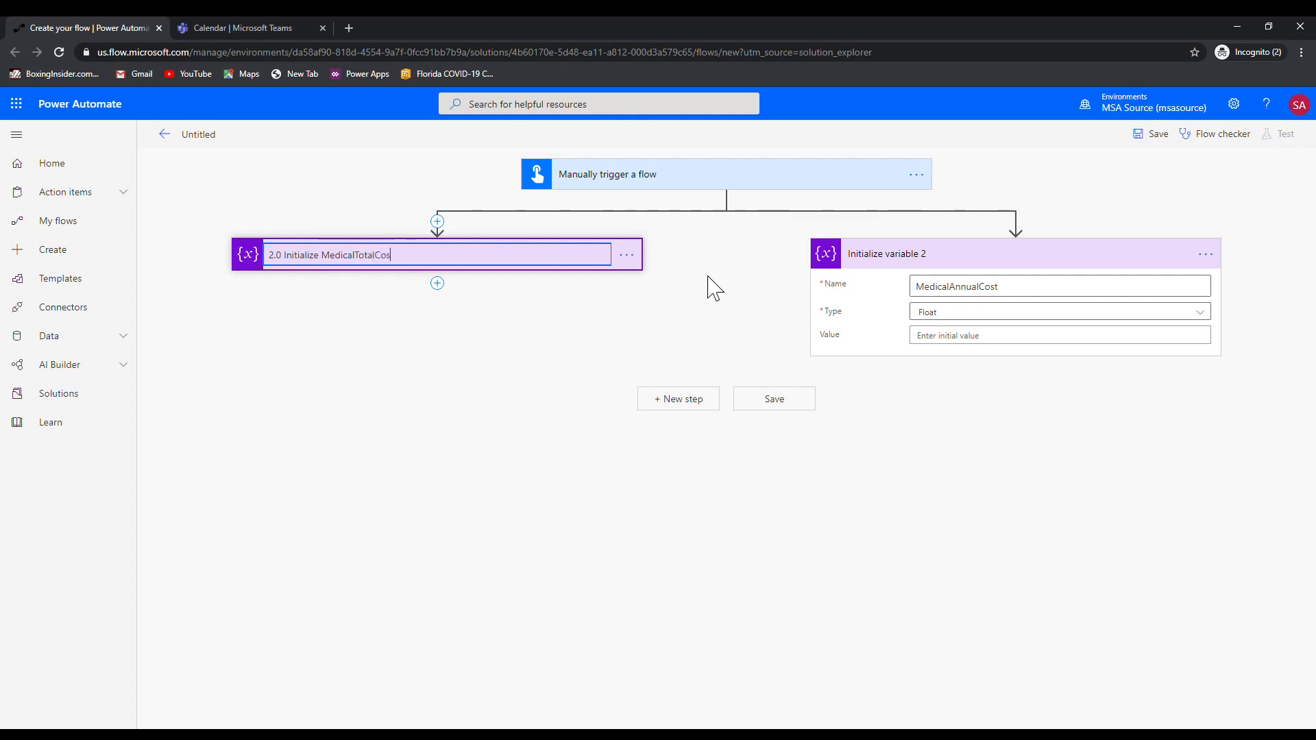
Rename the Initialize variable action in the parallel branch as "2.1 Initialize MedicalAnnualCost"
click(1210, 255)
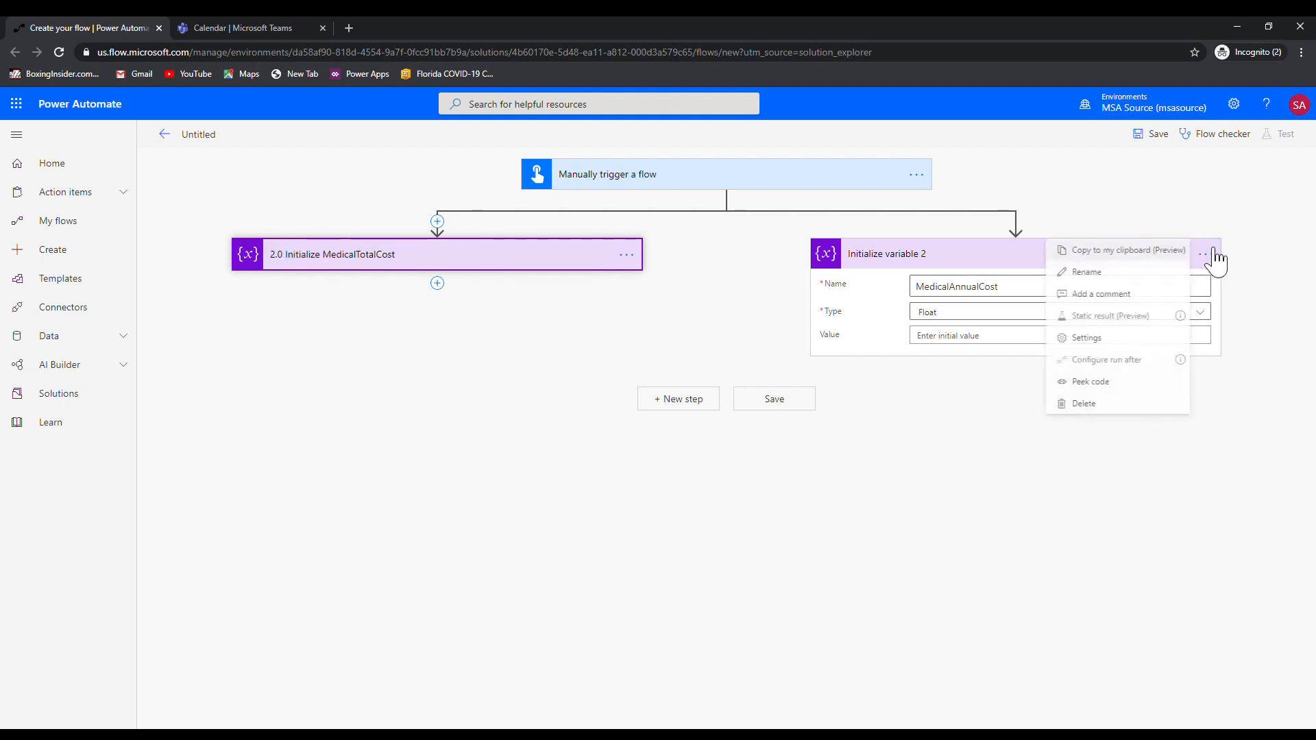
click(1145, 281)
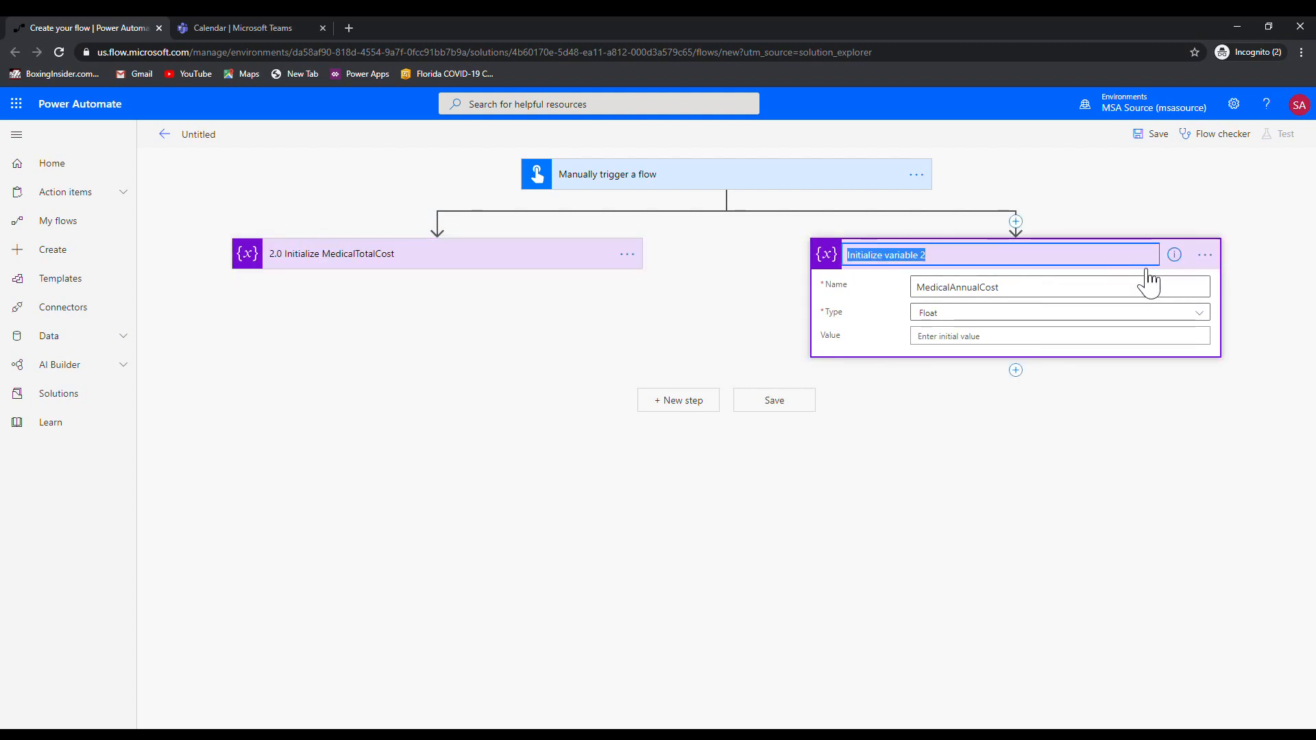
text(2.1 In)
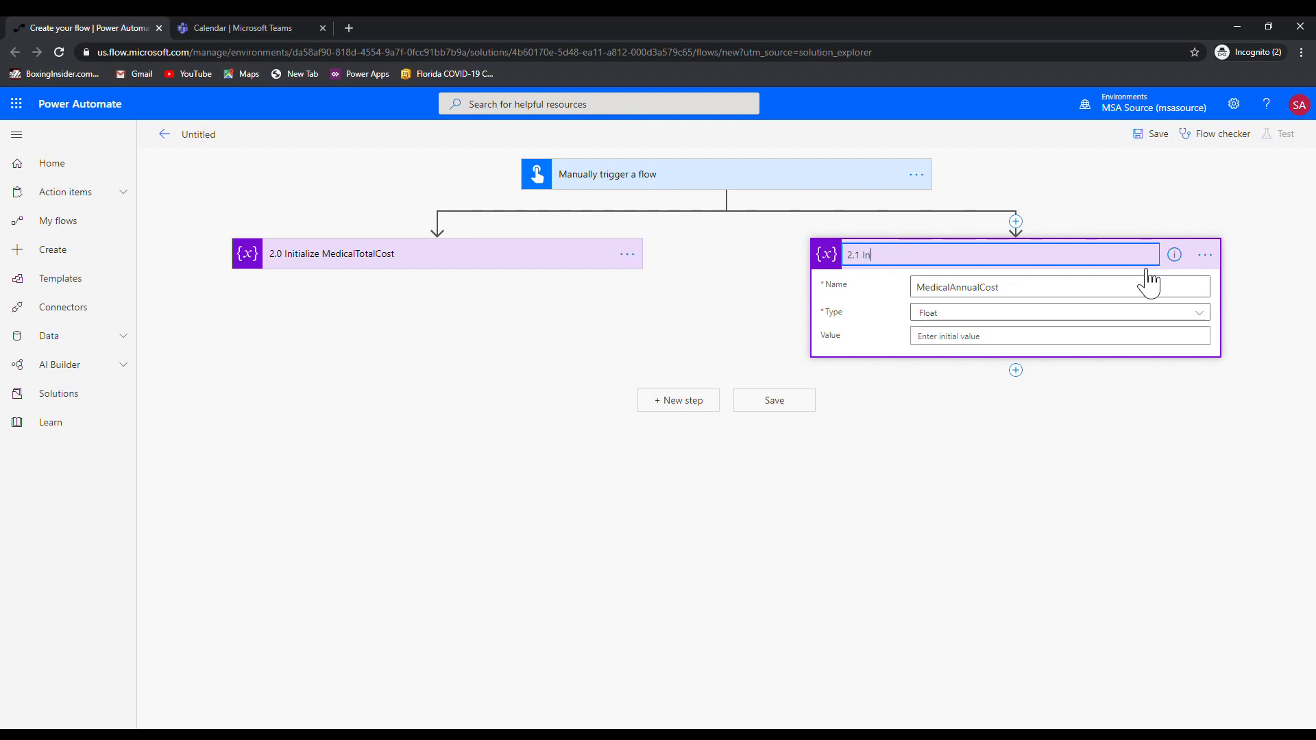
text(itialize MedicalAnnualCost)
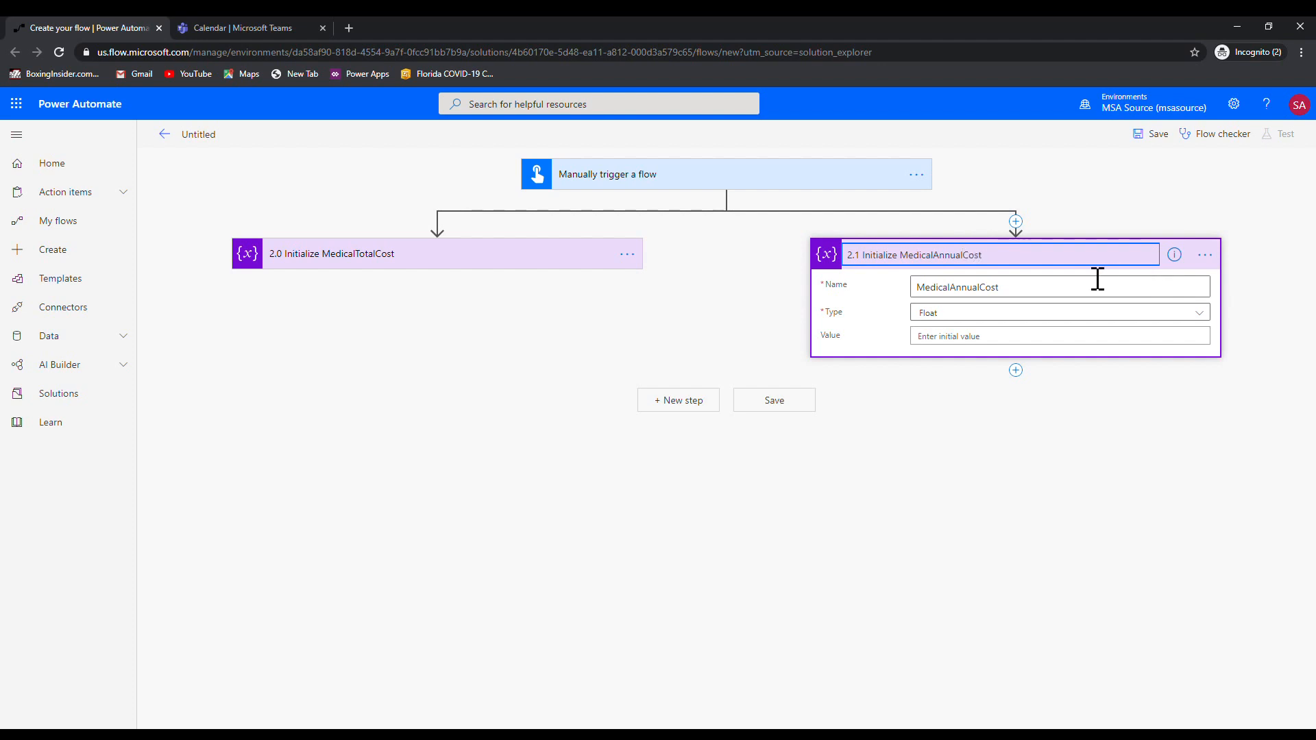
Add a List records action from Common Data Service (current environment) below the two Initialize variable branches
click(701, 404)
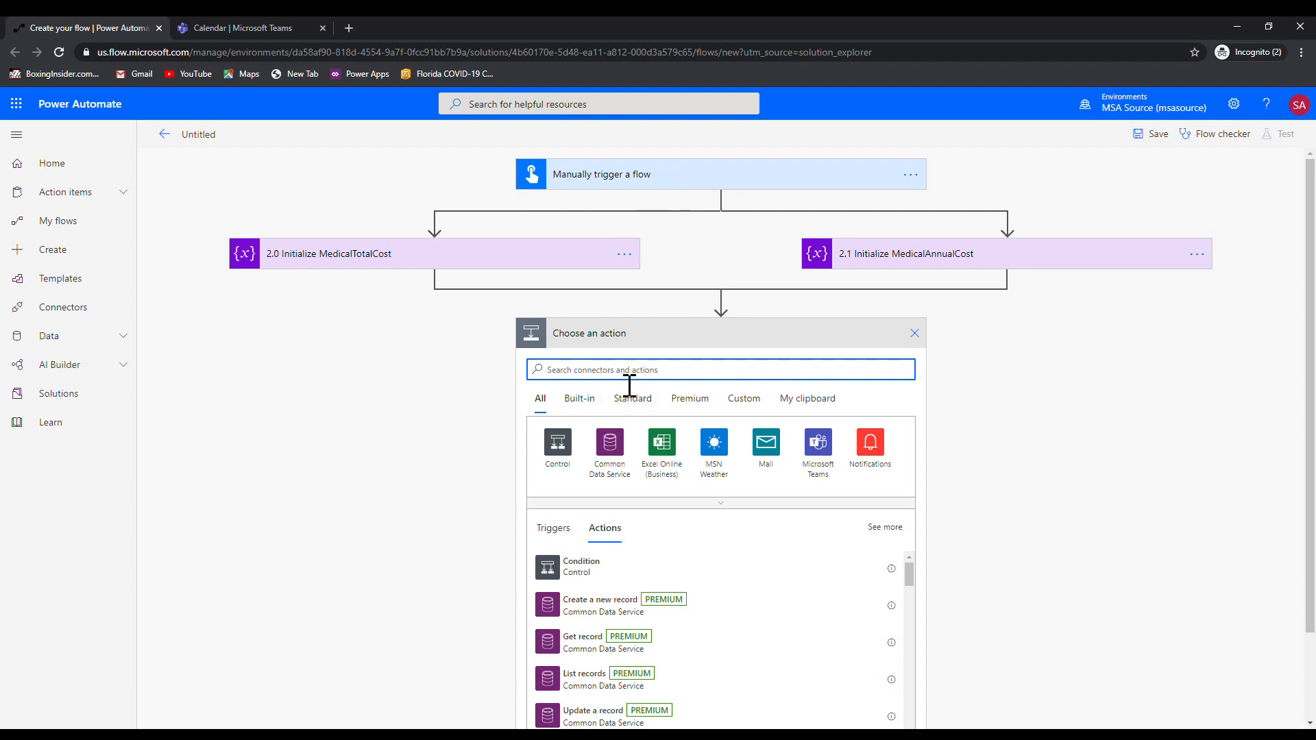
text(common)
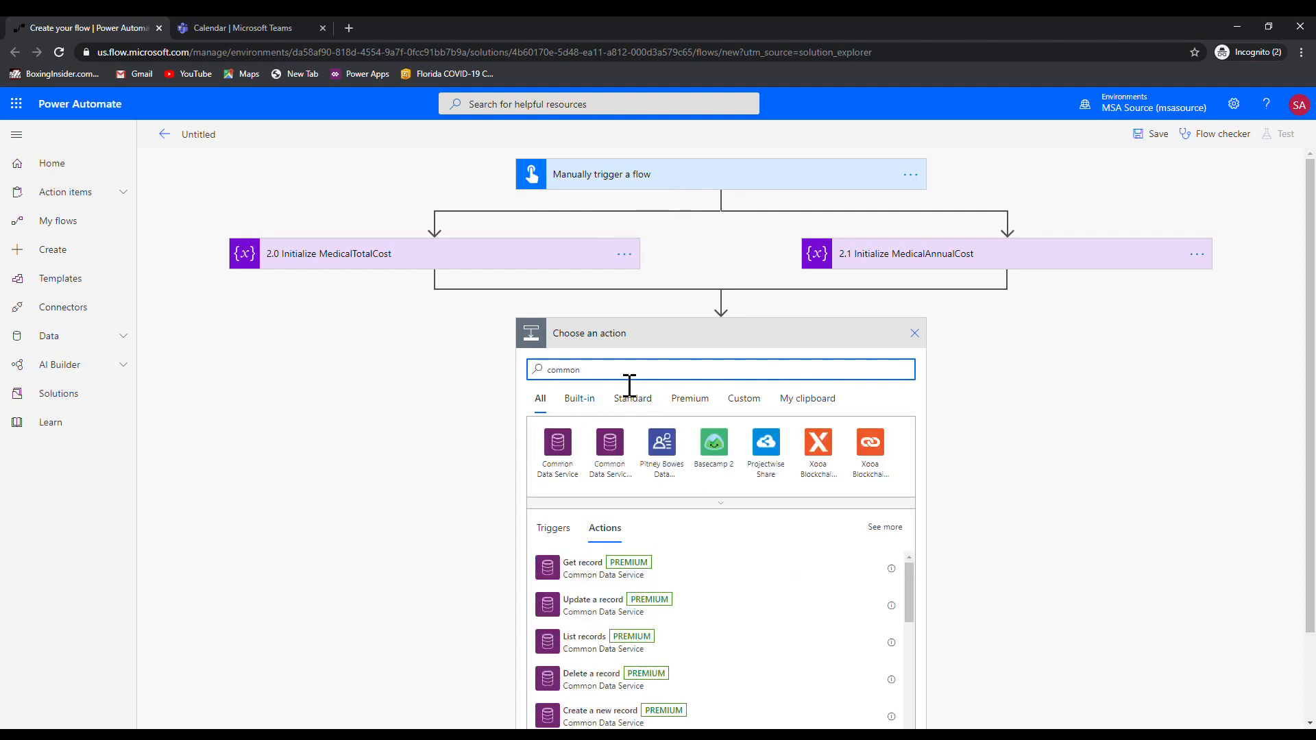
click(613, 447)
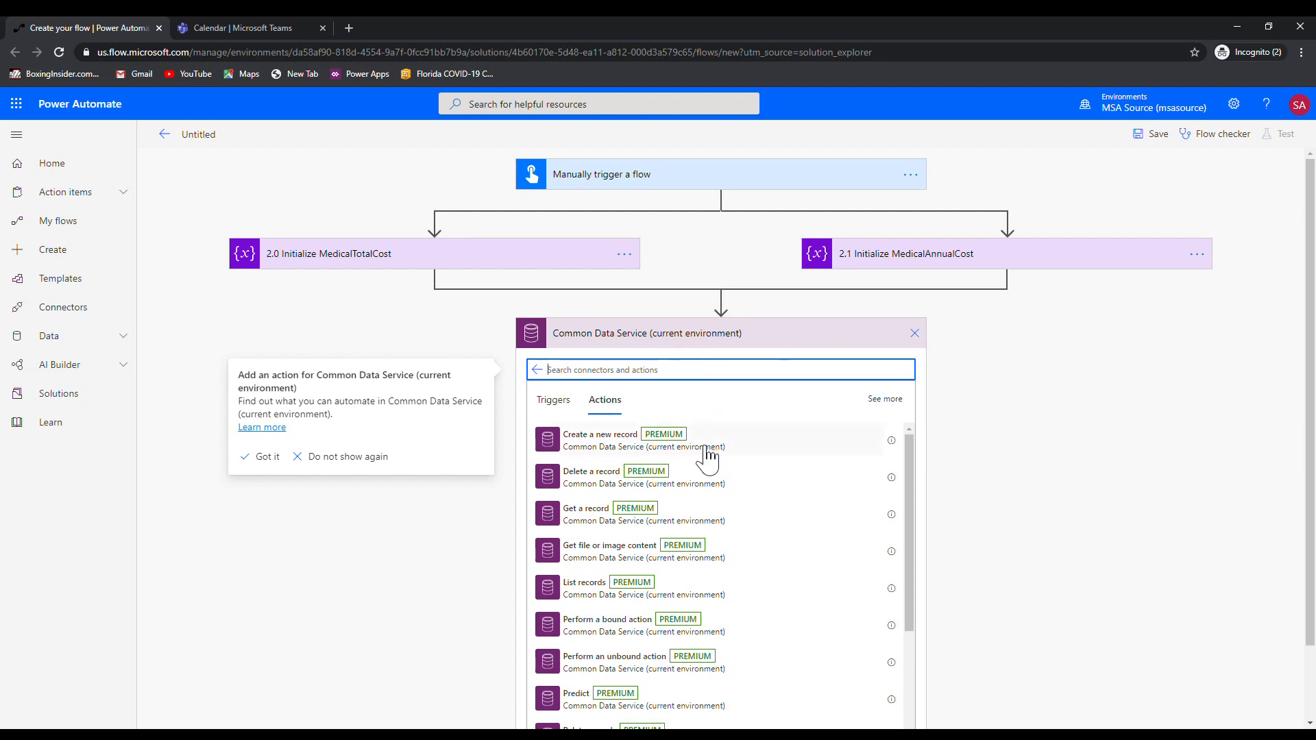
scroll(706, 463, down, 2)
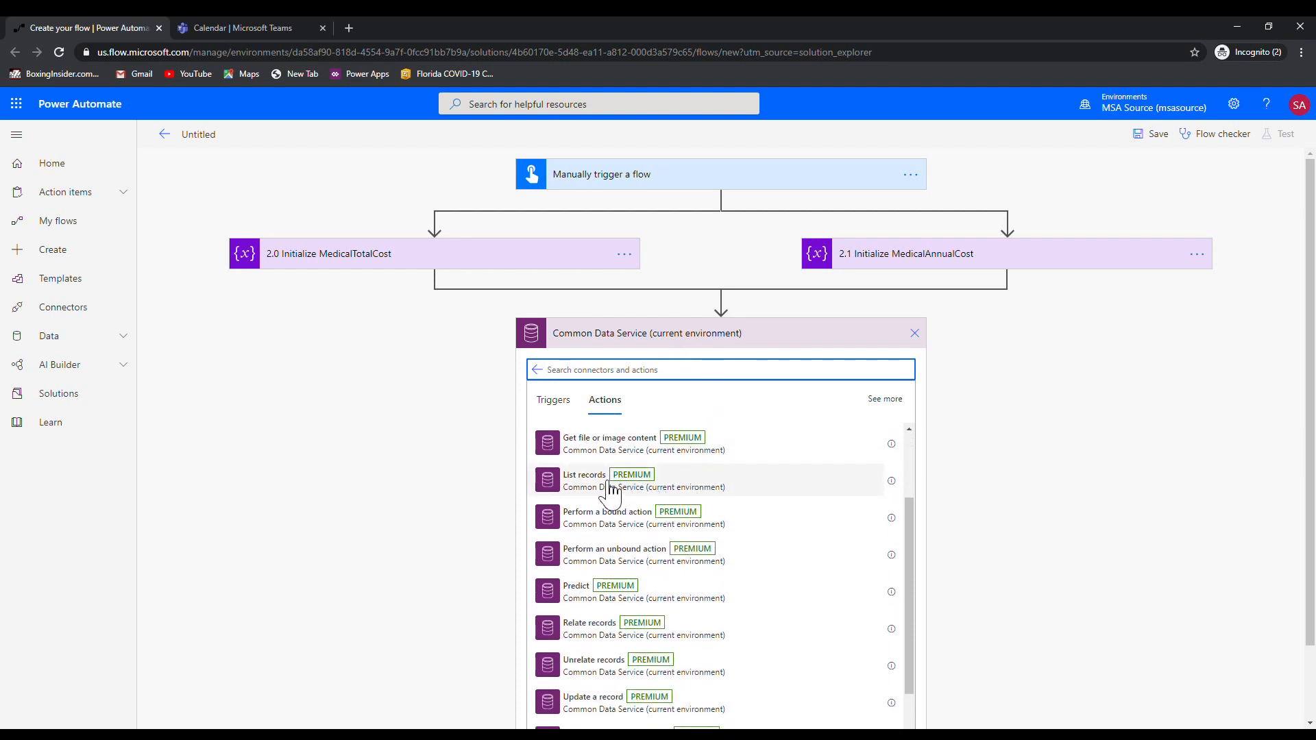
click(725, 473)
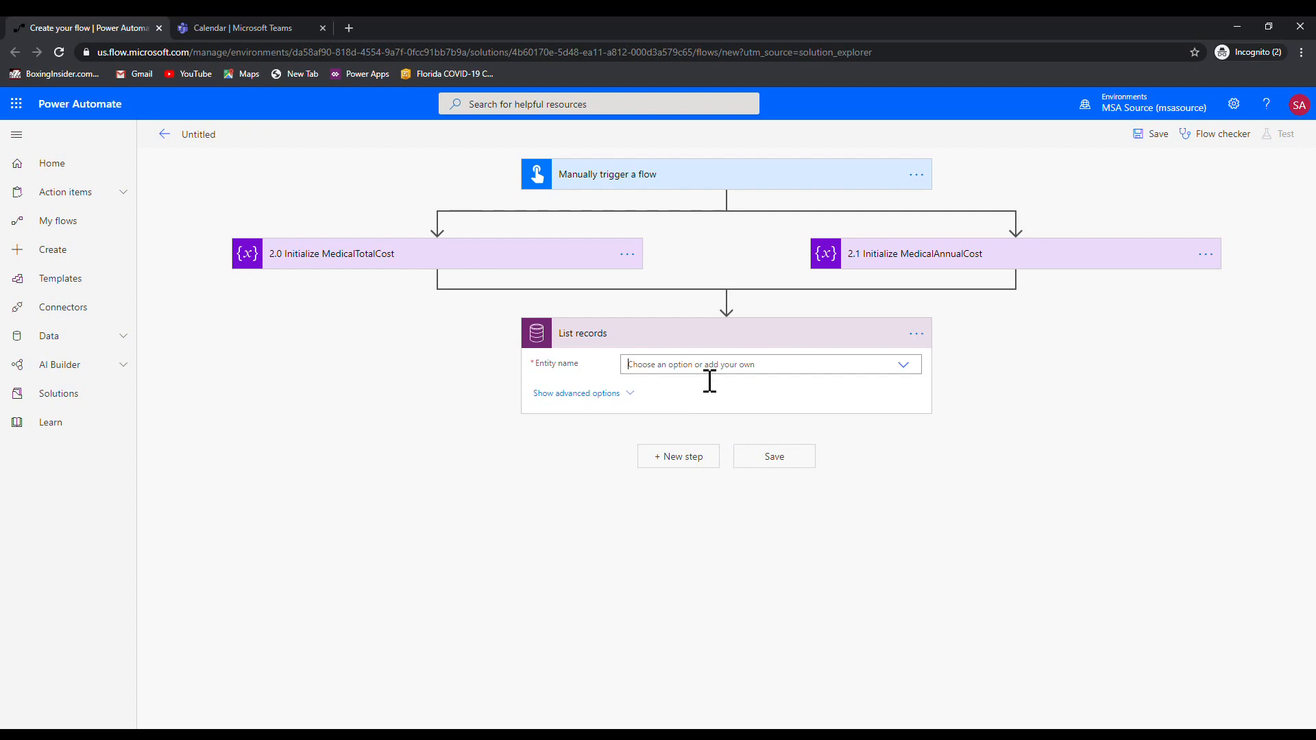
Set the entity of the List records action to Medical Costs
click(713, 371)
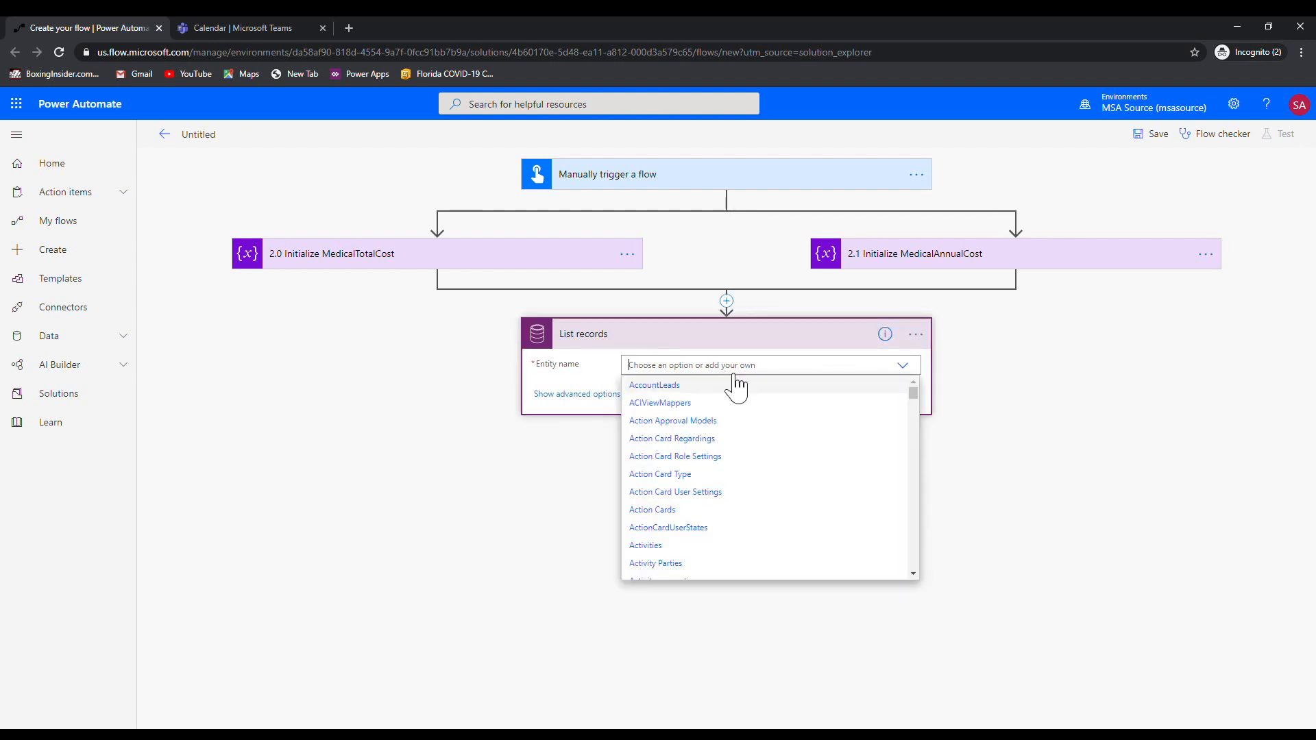
text(medic)
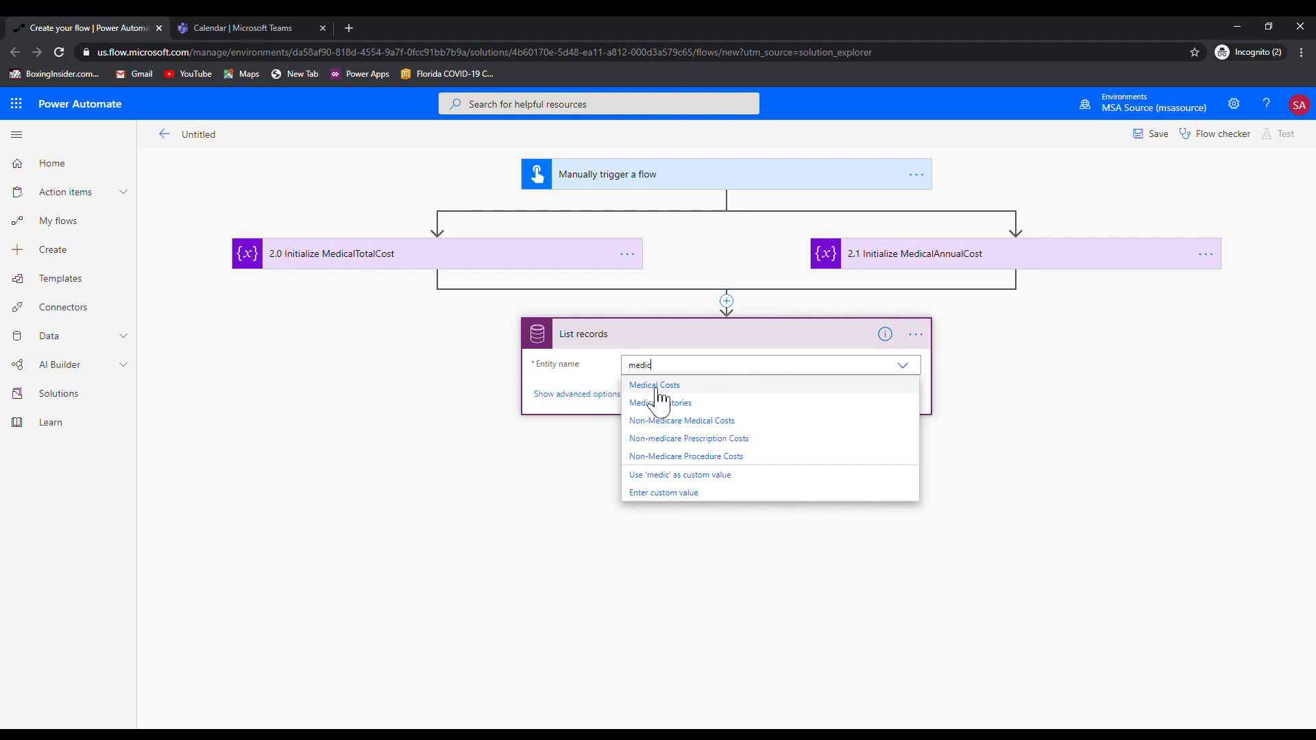
click(656, 388)
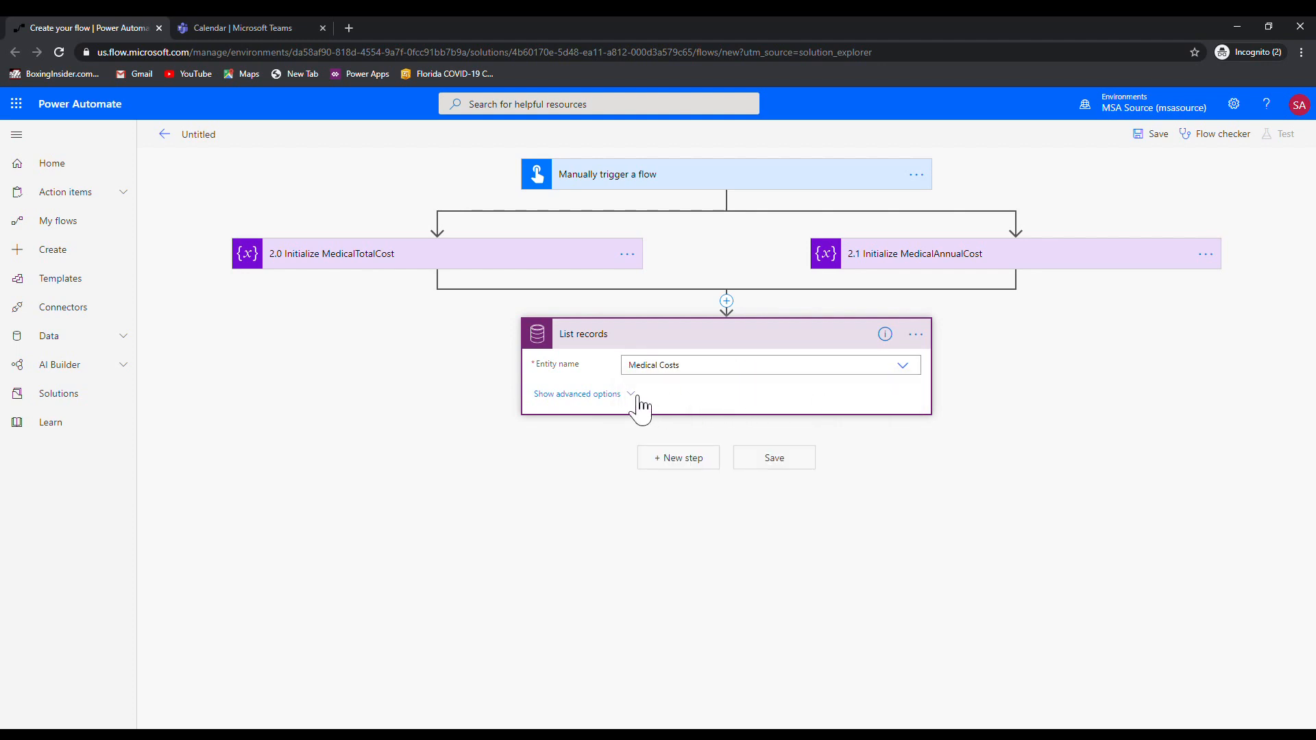
Set the List records filter query to _msa_servicecompleted_value eq the trigger's ServiceCompletedId input, enclosed in single quotes
click(636, 397)
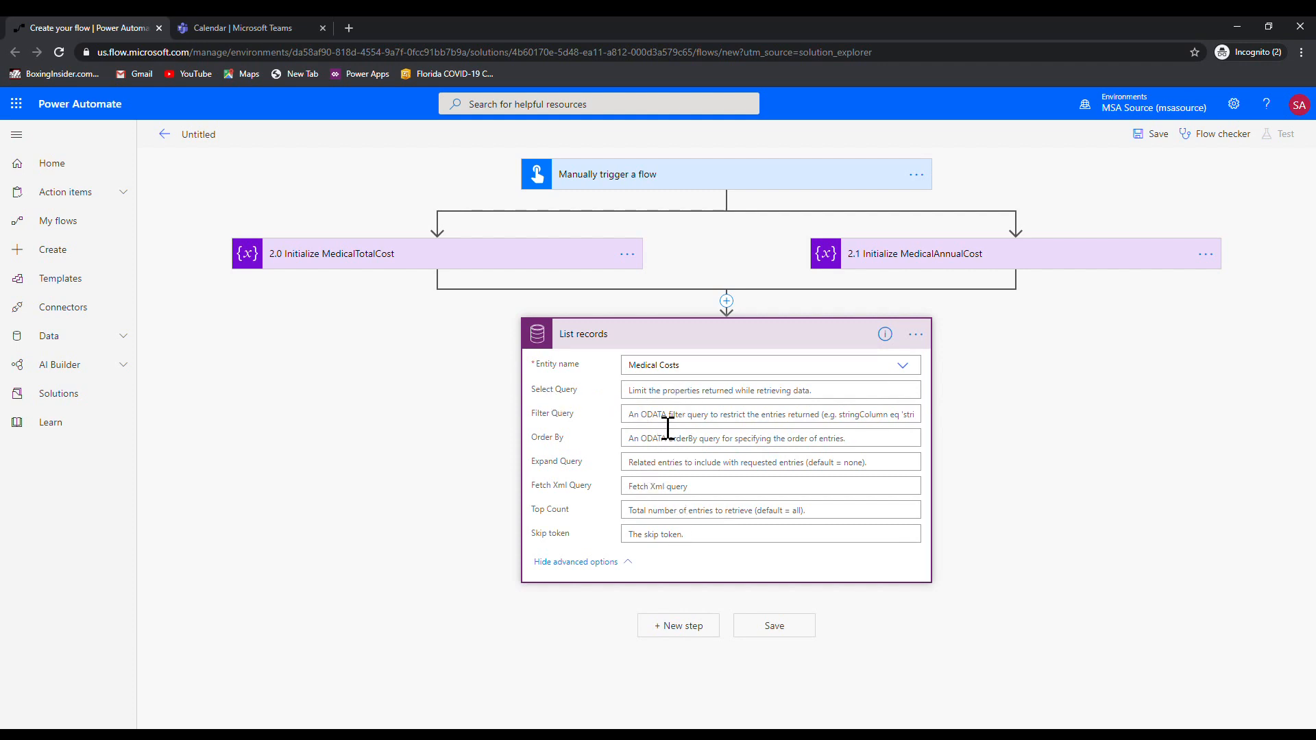
click(669, 417)
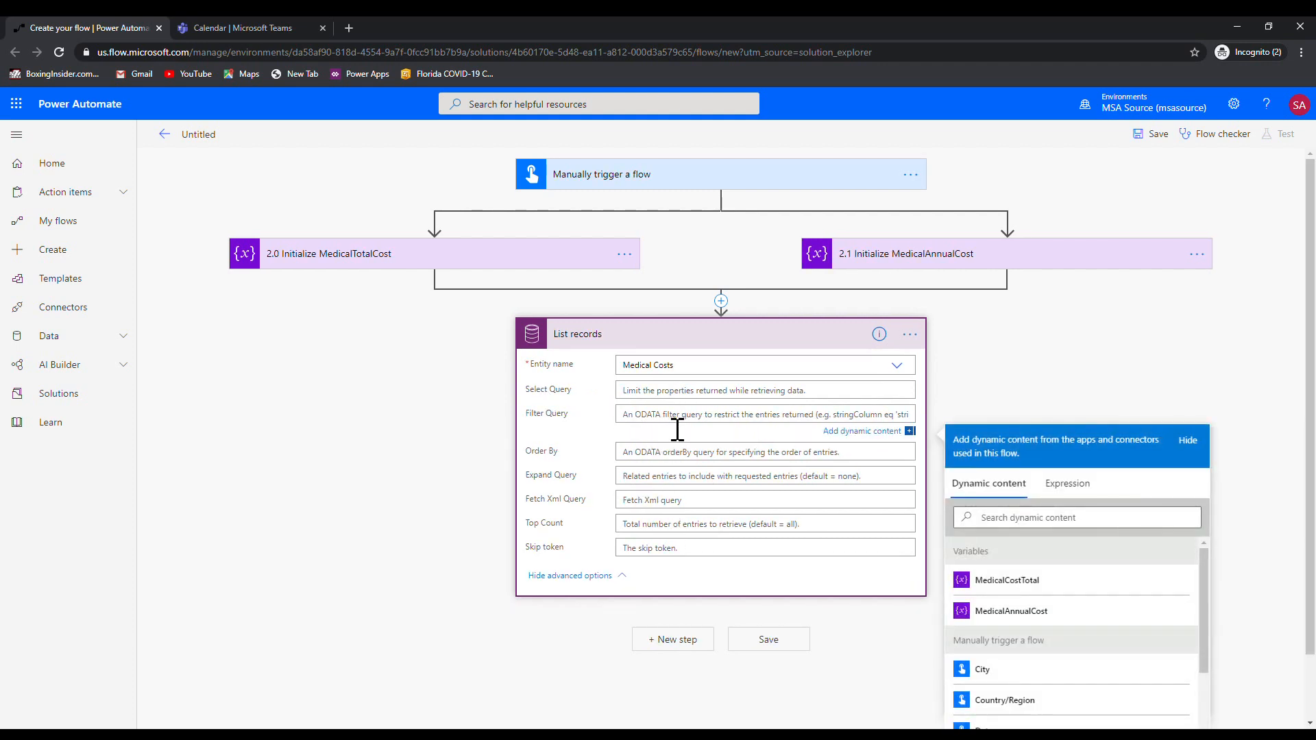
text(msa)
key(BackSpace)
key(BackSpace)
key(BackSpace)
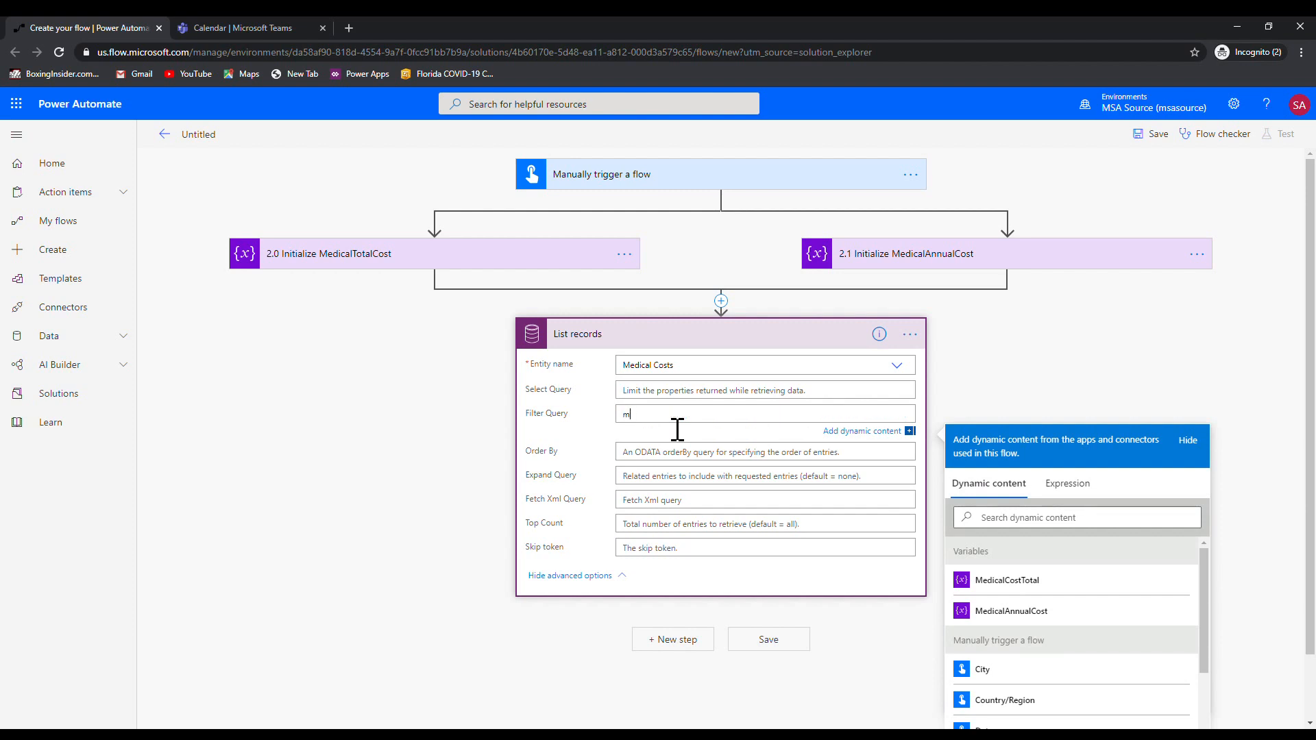
text(_)
text(msa)
text(_service)
text(comploe)
text(eted)
scroll(1046, 661, down, 3)
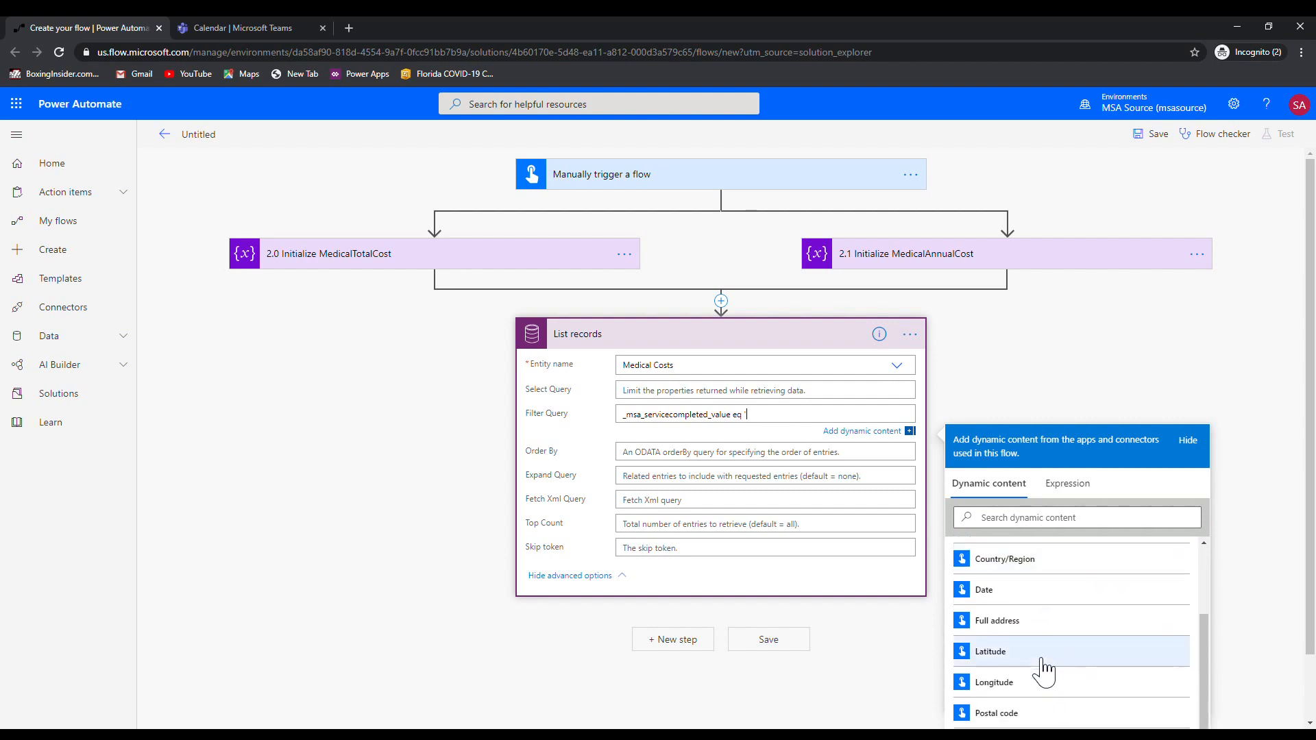
scroll(1046, 668, down, 2)
click(1049, 650)
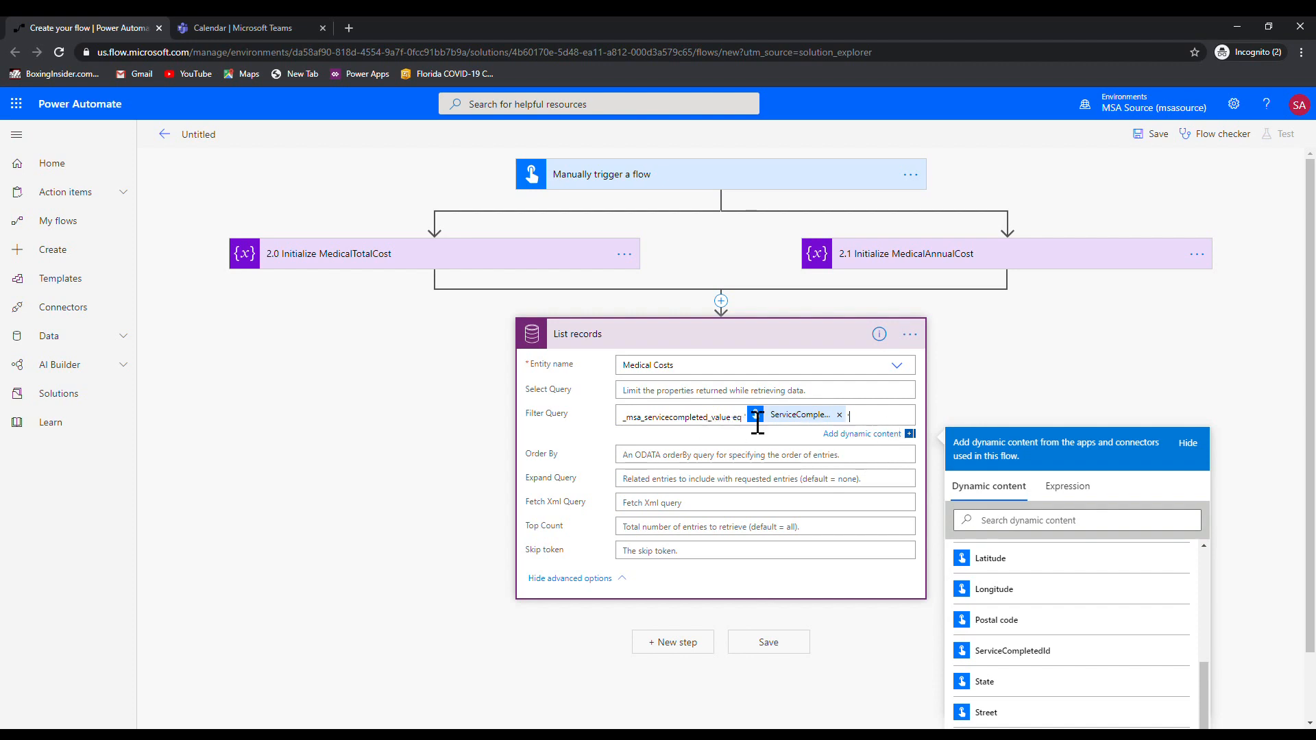
Rename the List records action as "3.0 Get medical costs"
scroll(724, 539, down, 1)
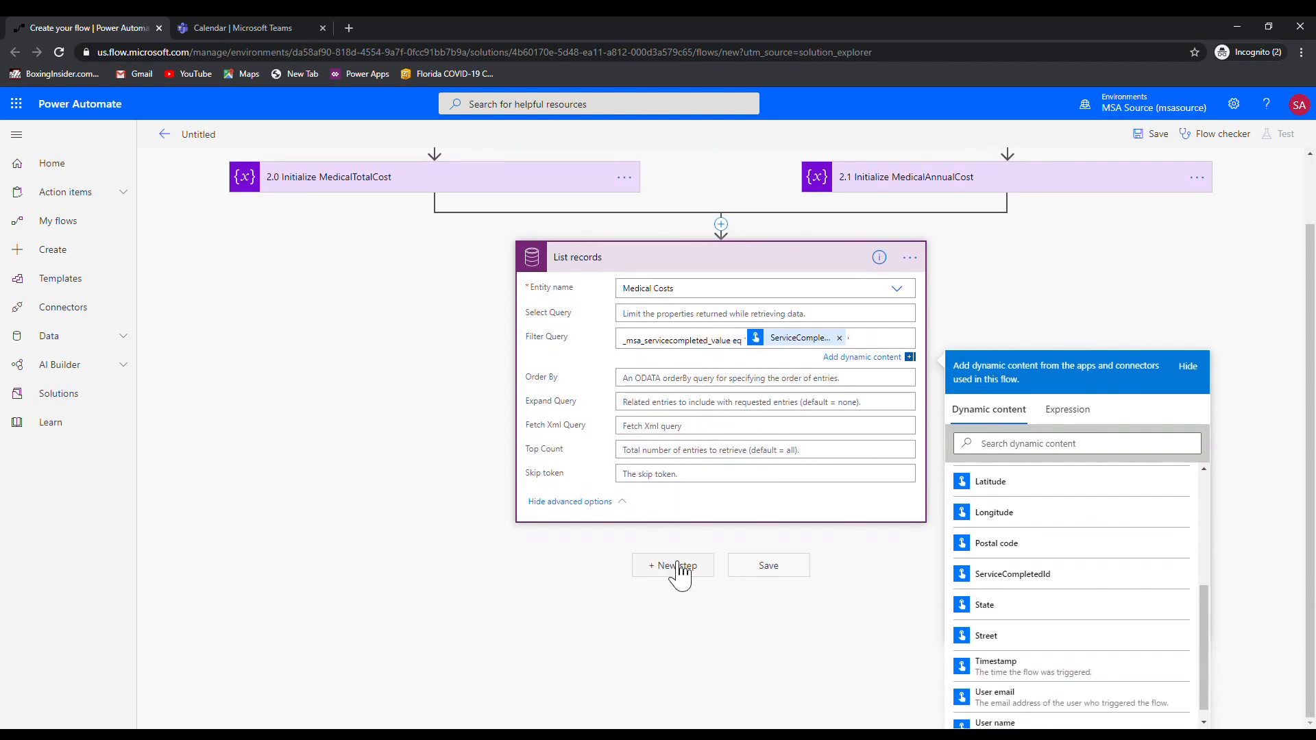
click(910, 257)
click(918, 334)
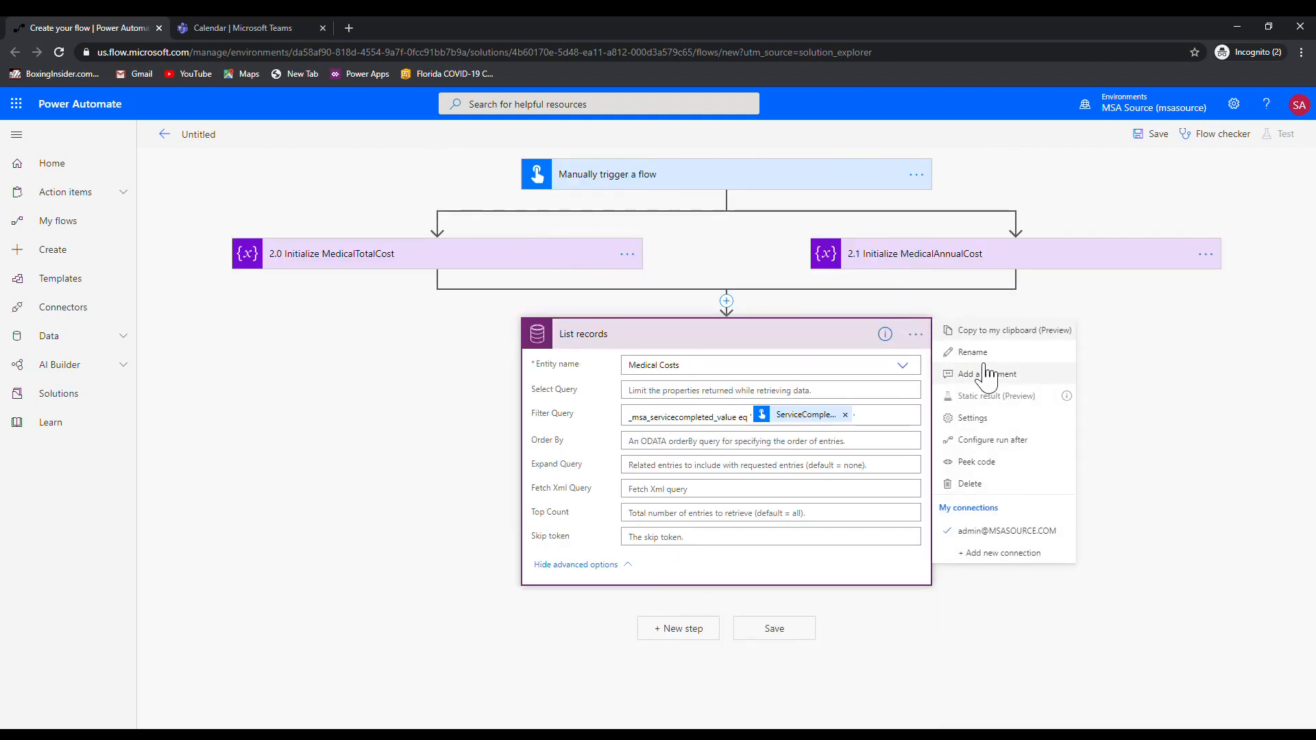
click(987, 357)
text(3.0 )
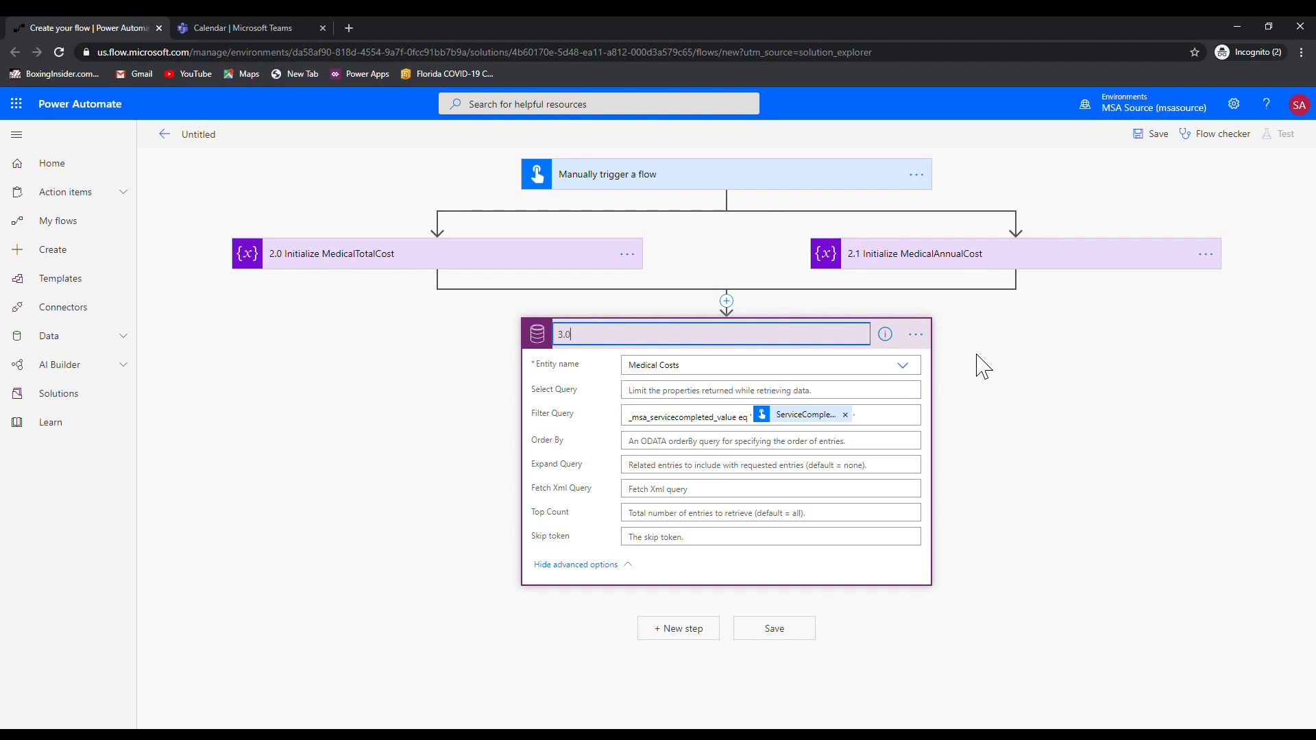
text(Get medical costs)
Add an Apply to each control below the 3.0 Get medical costs action
click(680, 629)
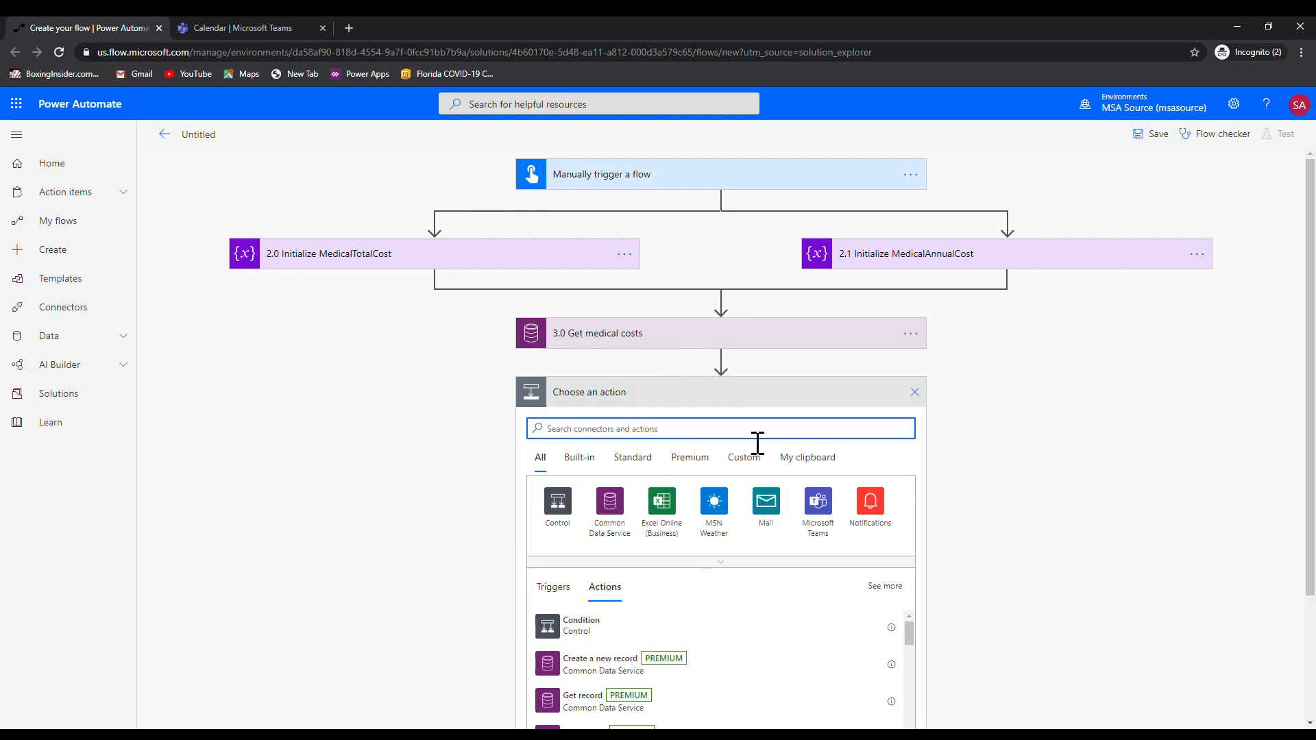
scroll(718, 466, down, 2)
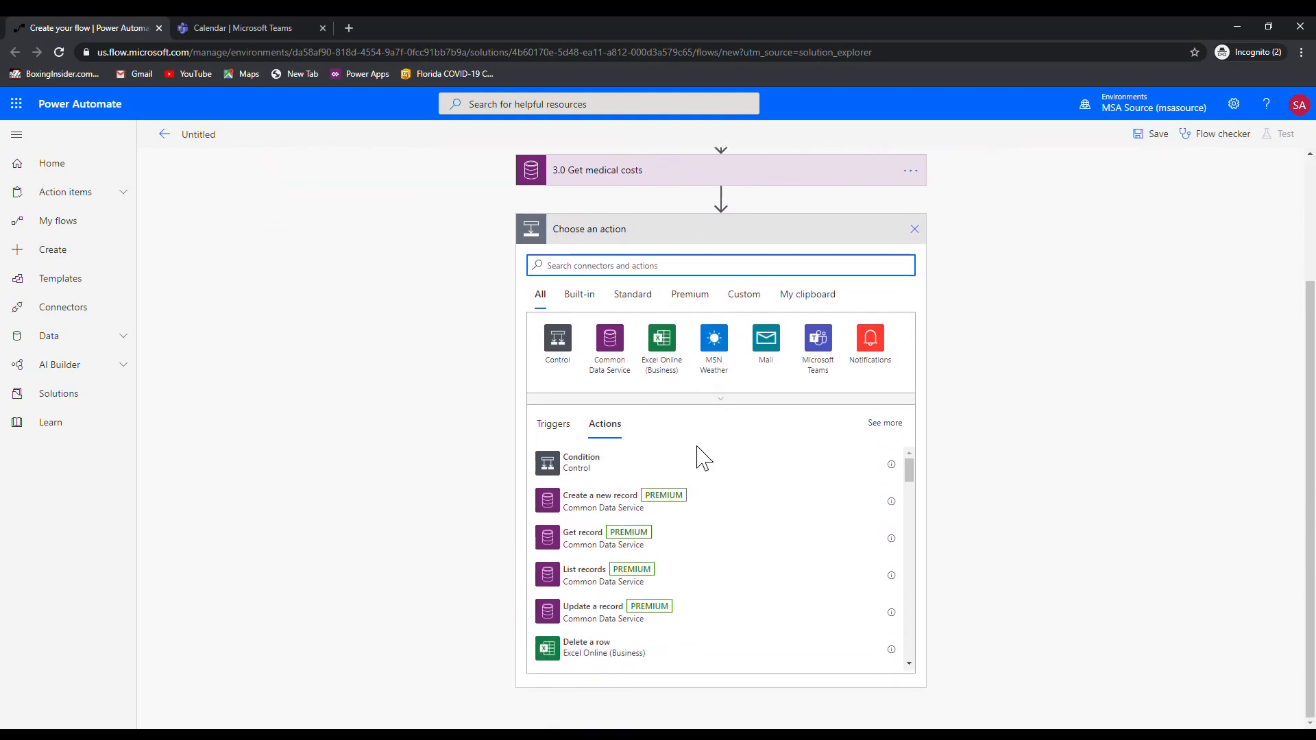
click(559, 346)
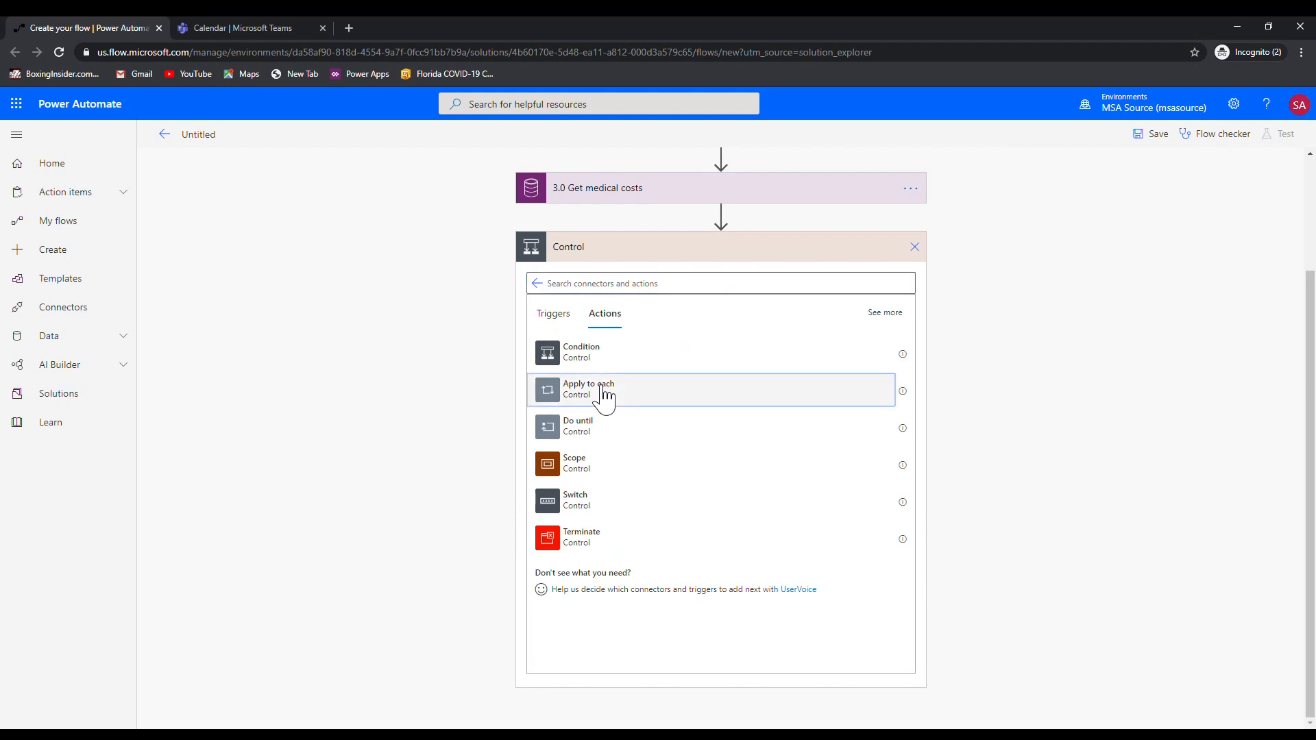
click(603, 394)
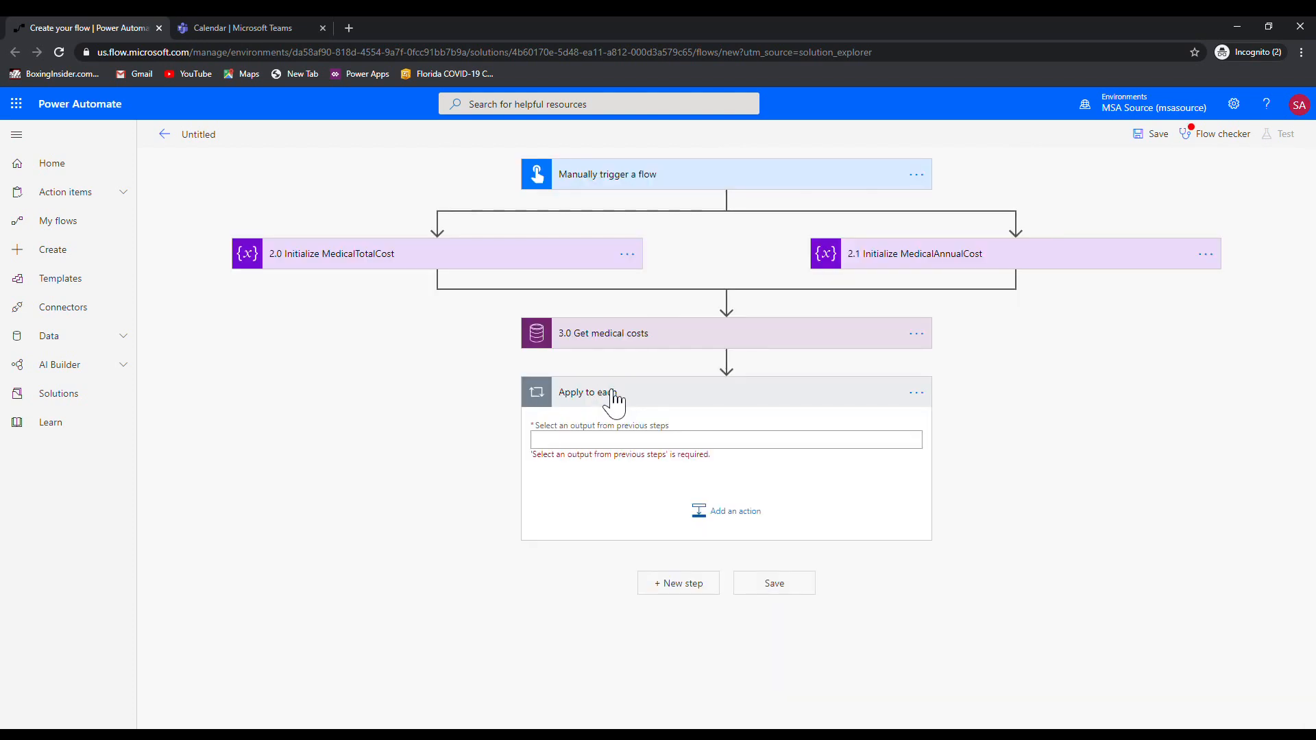
Make the Apply to each loop run over the value list from 3.0 Get medical costs
click(615, 446)
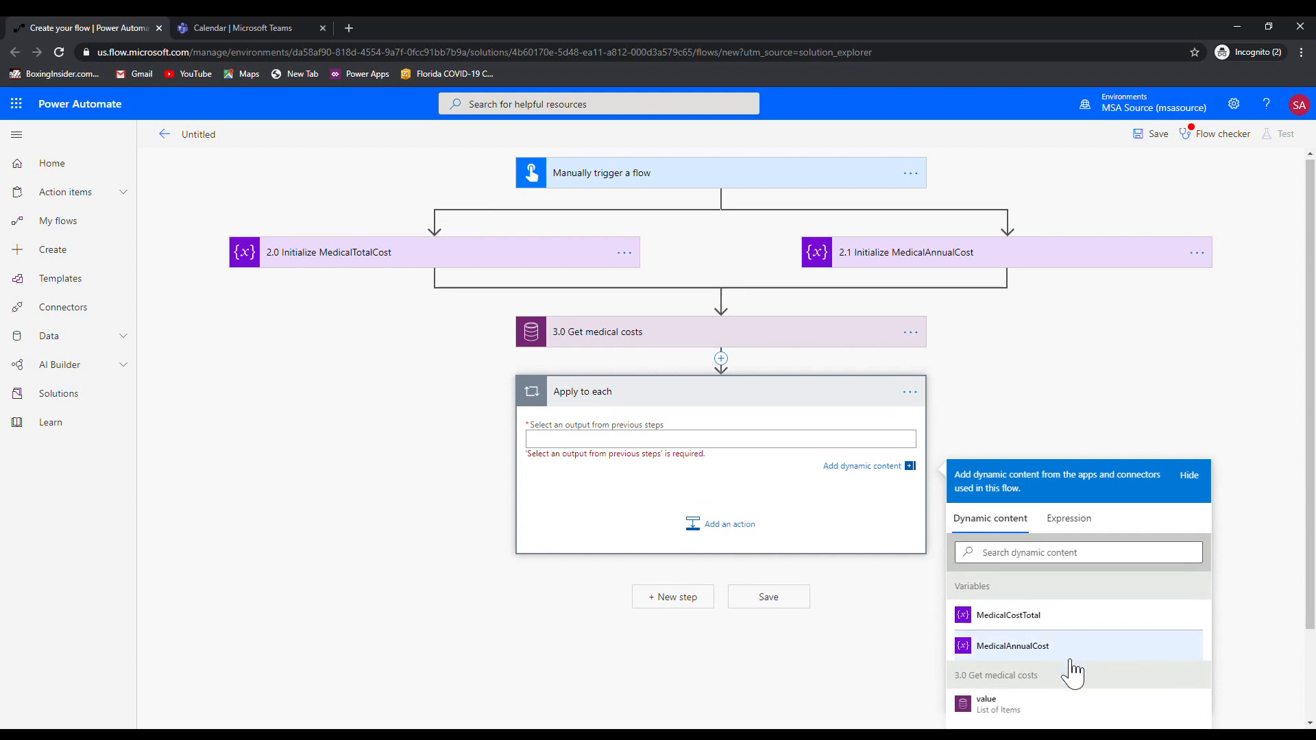
scroll(1028, 679, down, 1)
click(1006, 688)
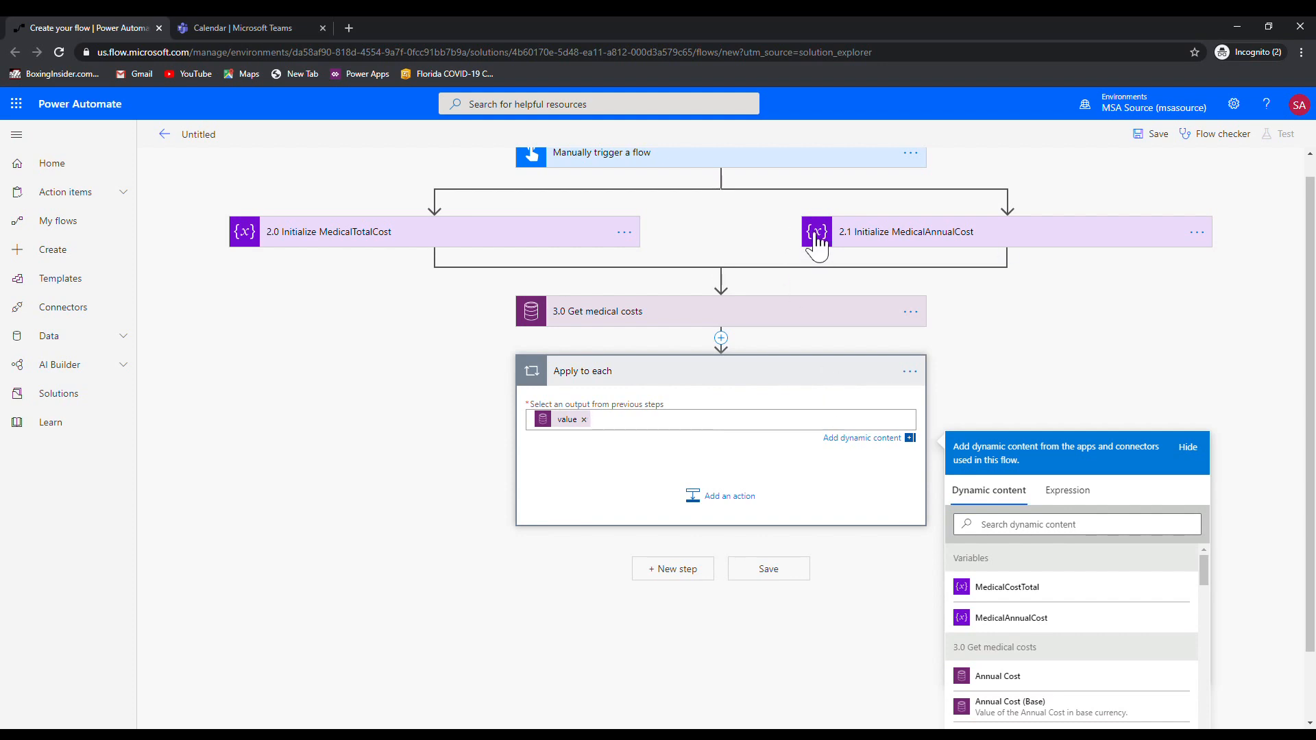
Insert a Condition control between 3.0 Get medical costs and the Apply to each loop
scroll(795, 247, up, 1)
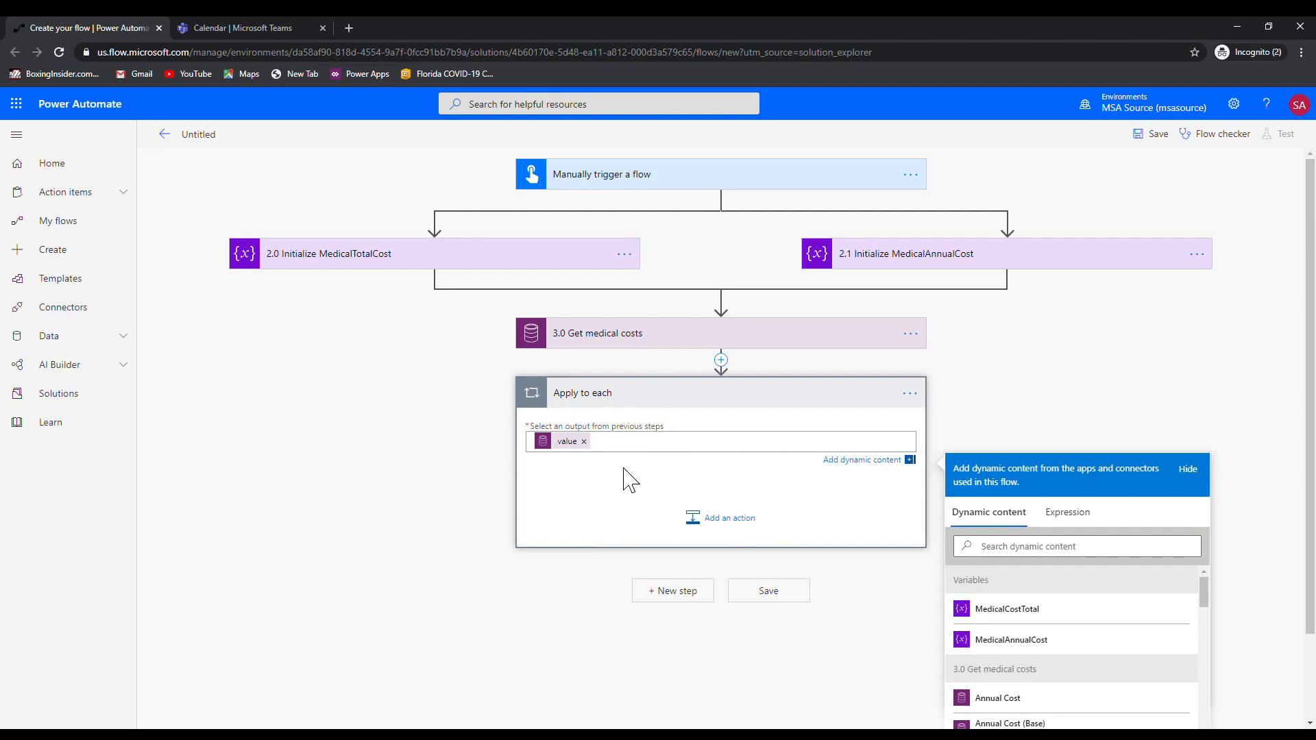
click(723, 361)
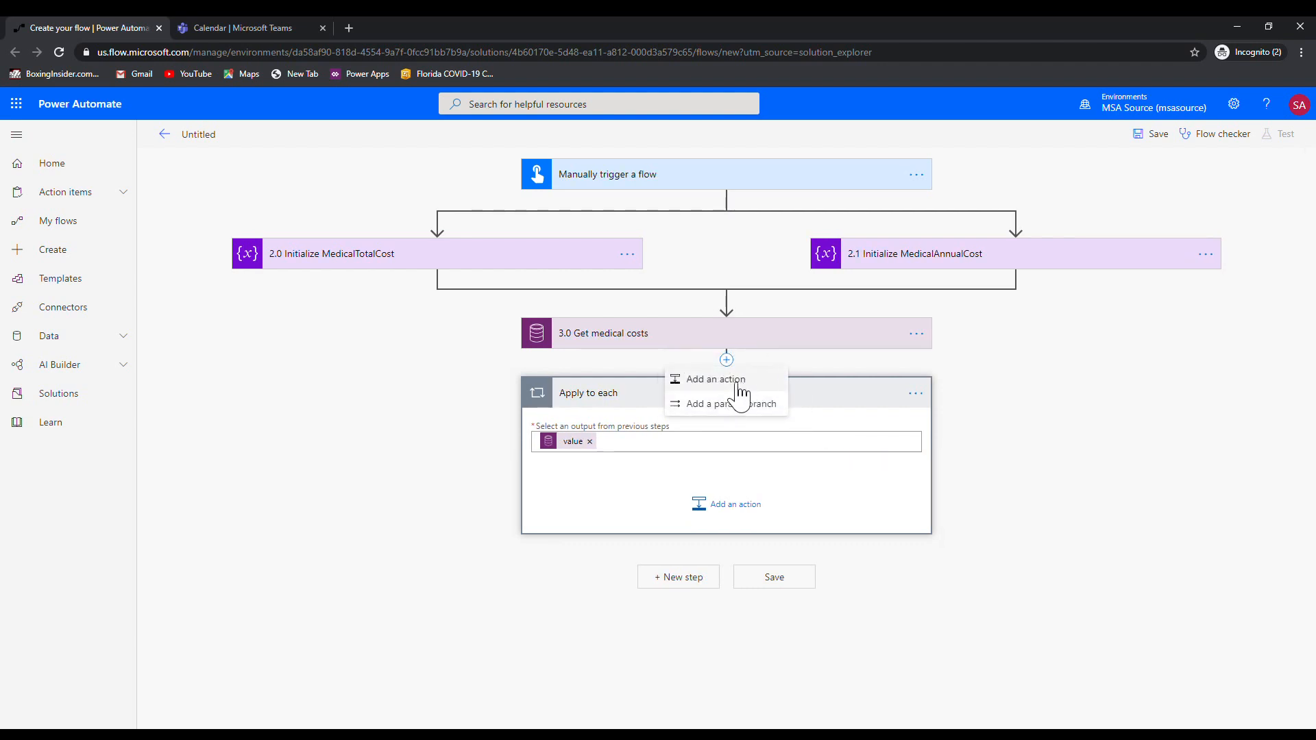
click(767, 386)
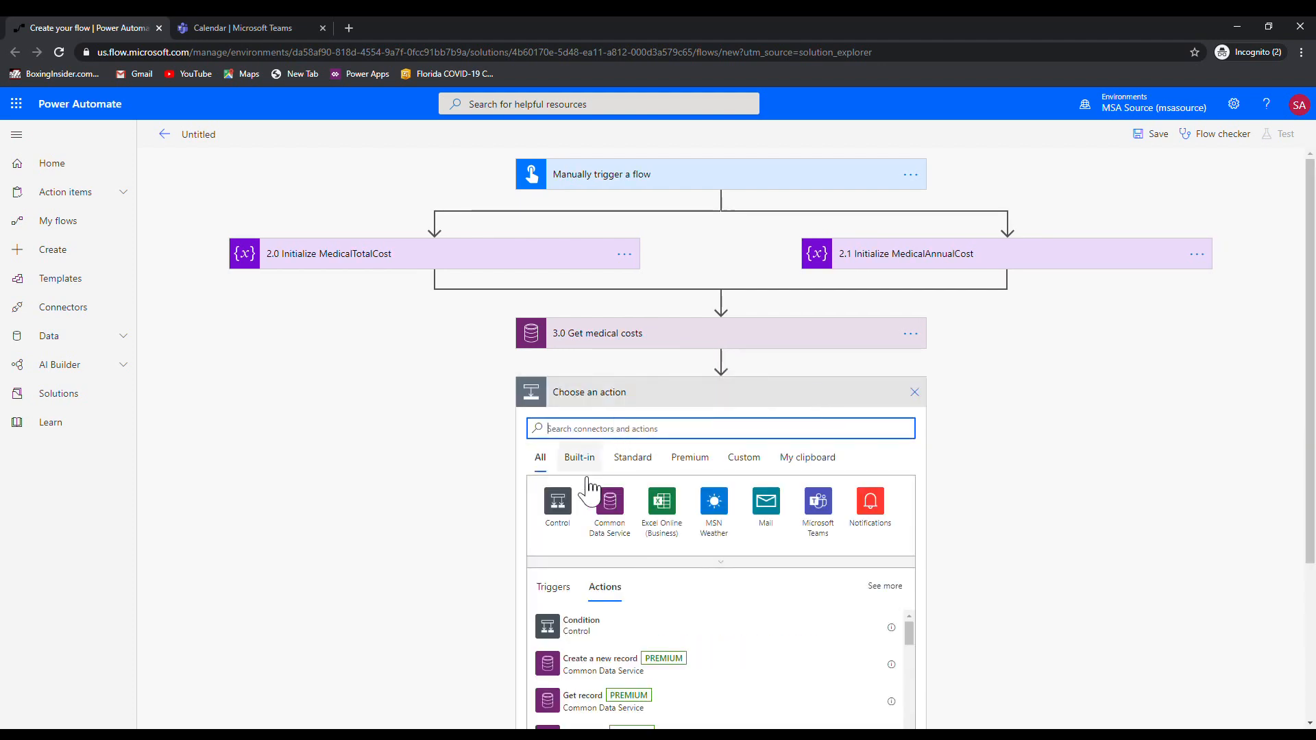
click(593, 626)
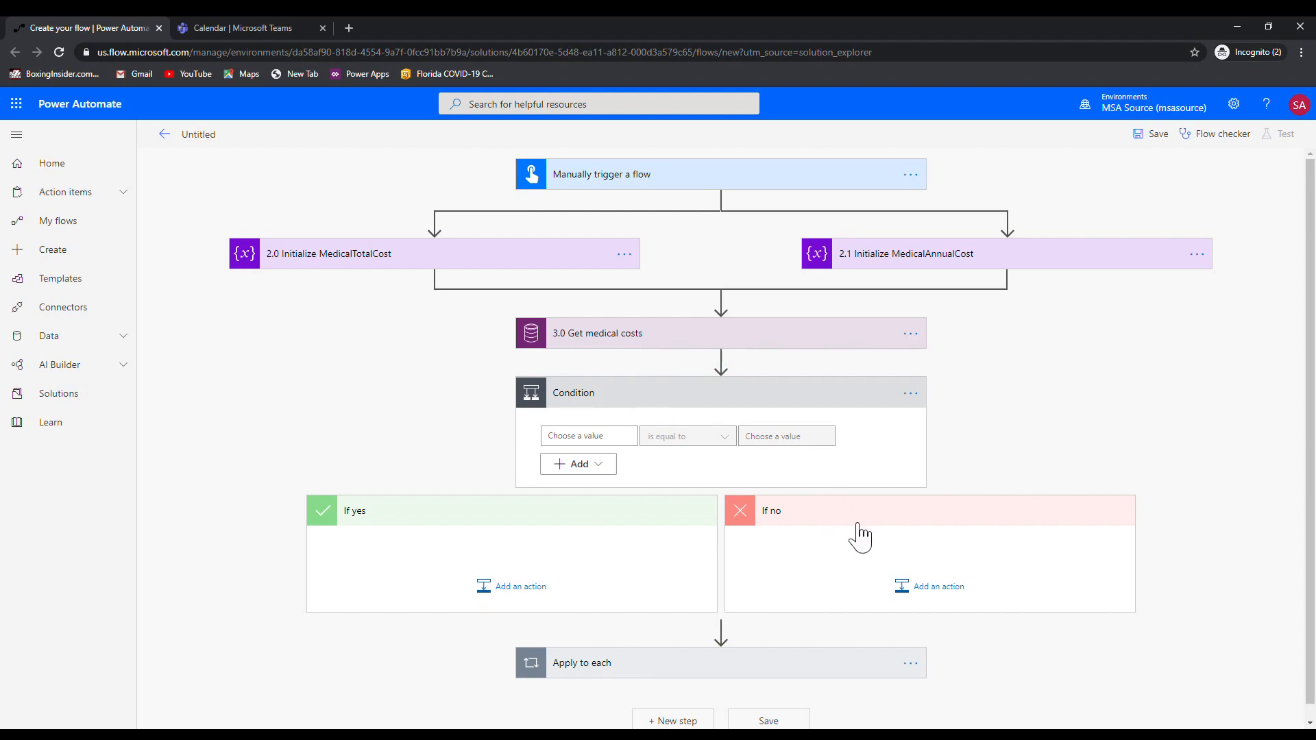
Rename the Condition as "4.0 Are there any medical costs"
click(617, 443)
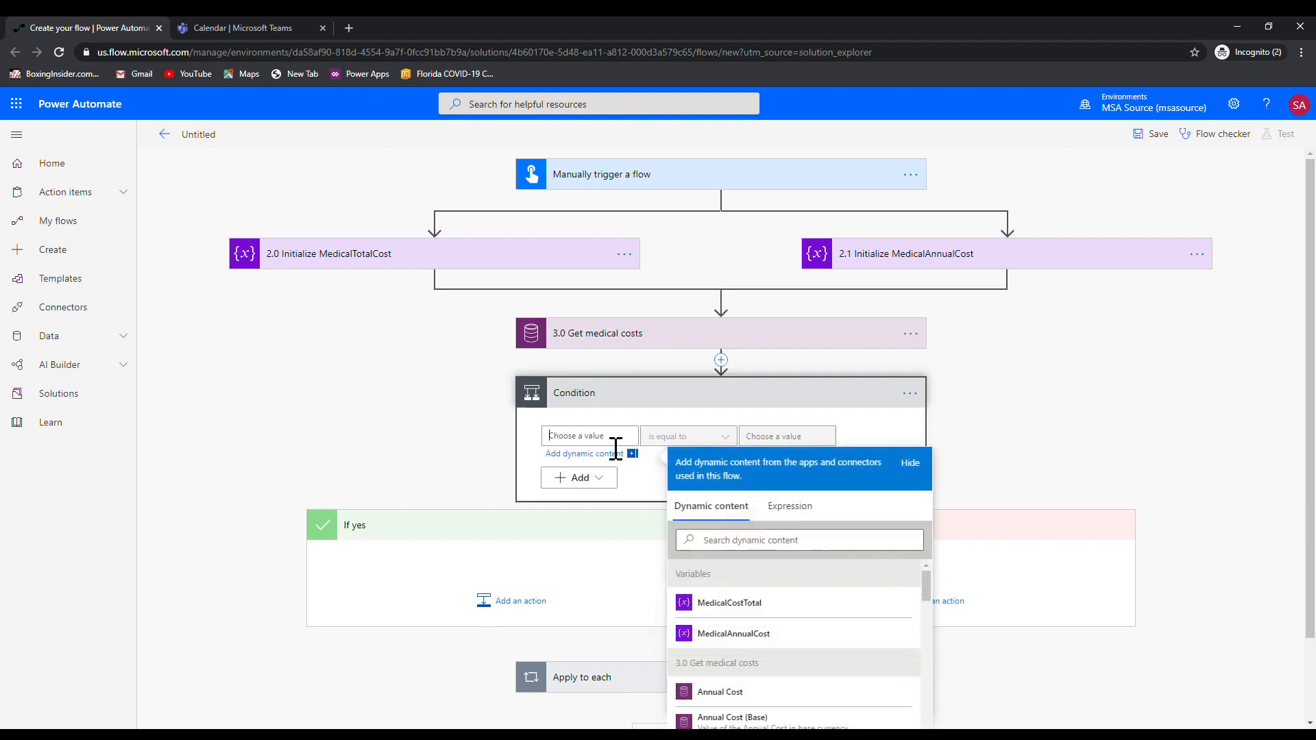
click(913, 395)
click(967, 413)
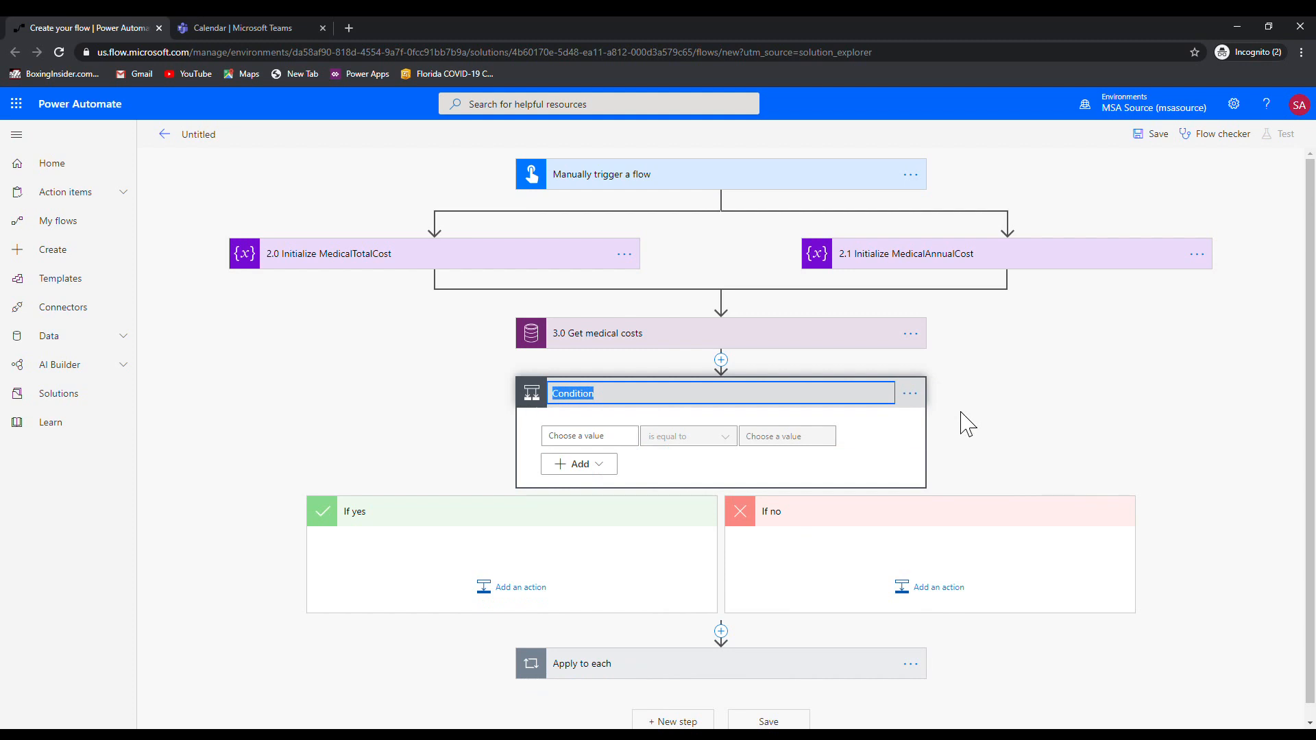
text(4.0 Are thje)
key(BackSpace)
key(BackSpace)
text(ere any moe)
key(BackSpace)
key(BackSpace)
text(edical costs)
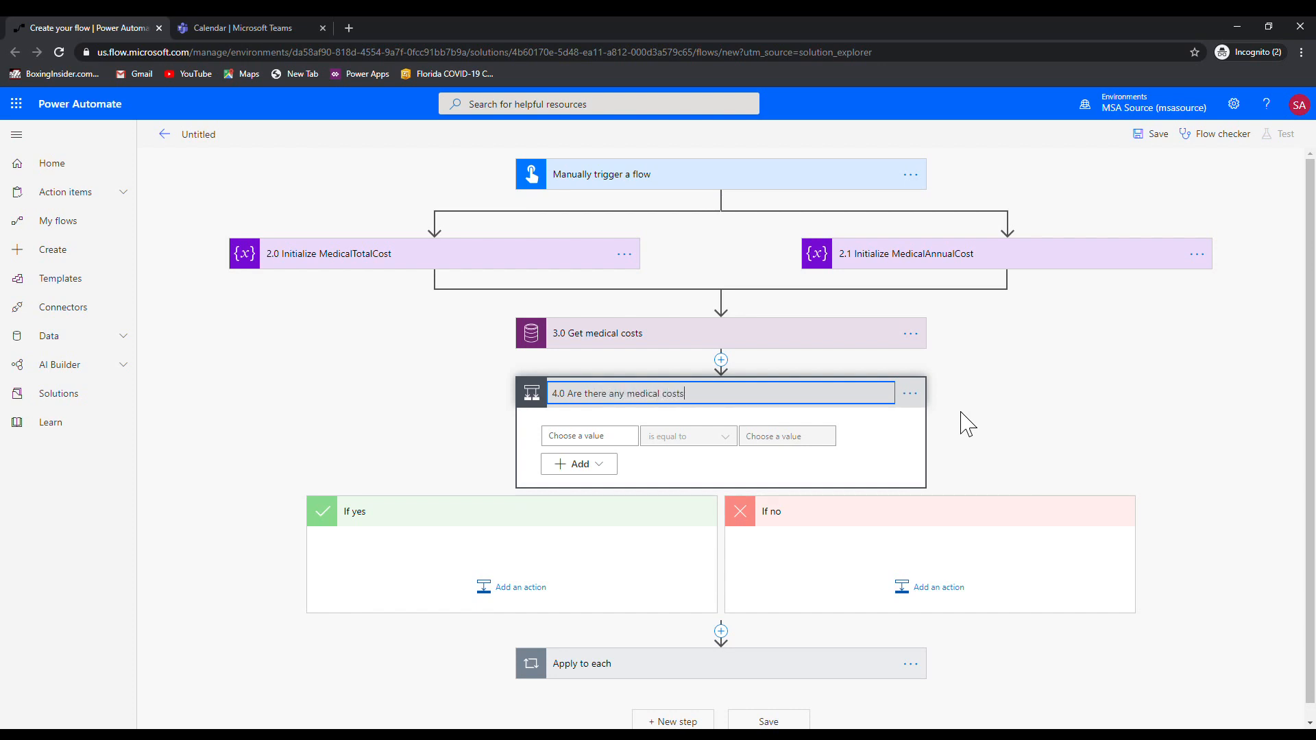
Set the condition's first value to a length() expression on the value list from 3.0 Get medical costs
click(620, 442)
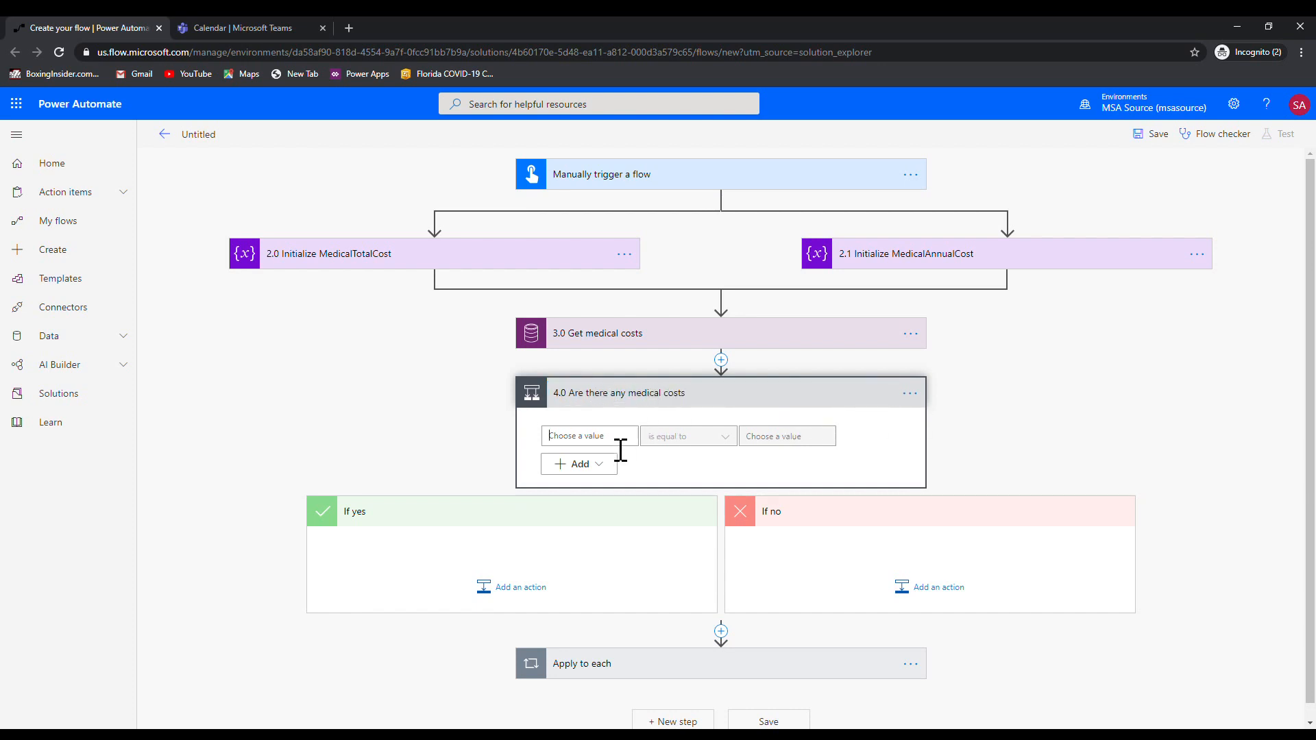
click(799, 506)
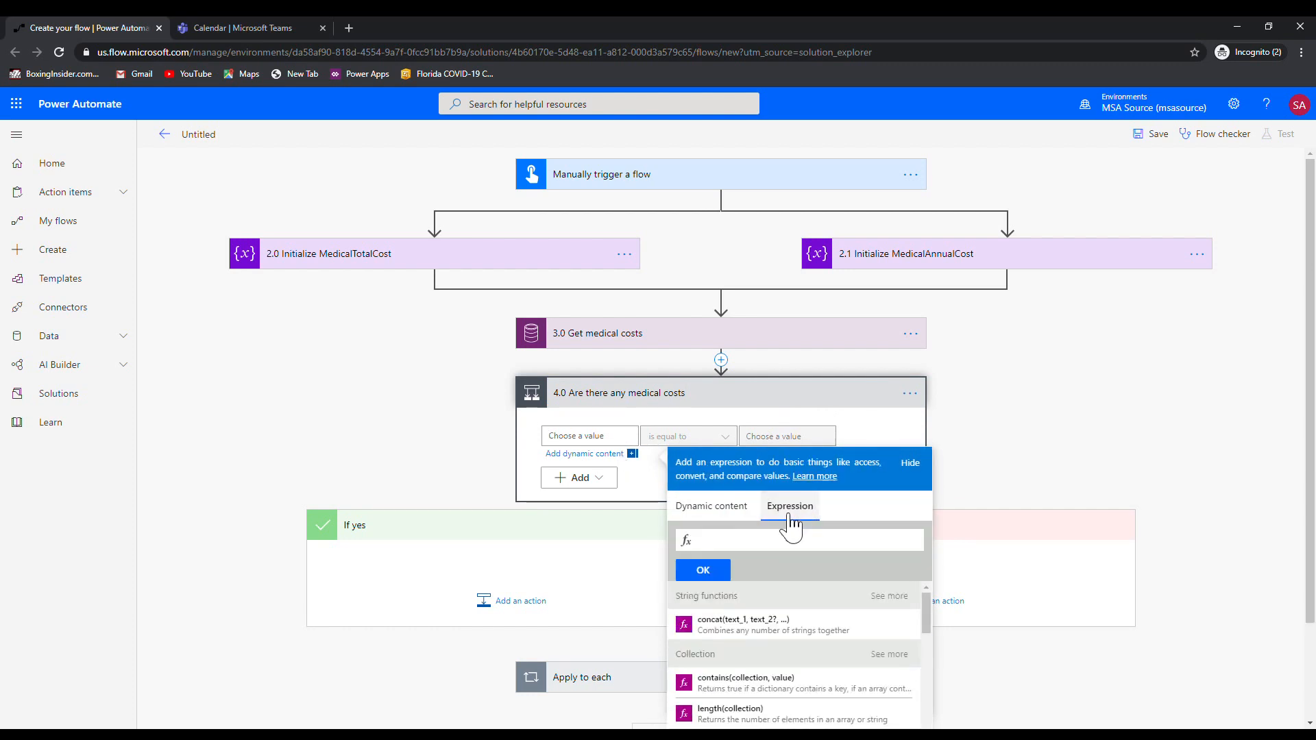
text(len)
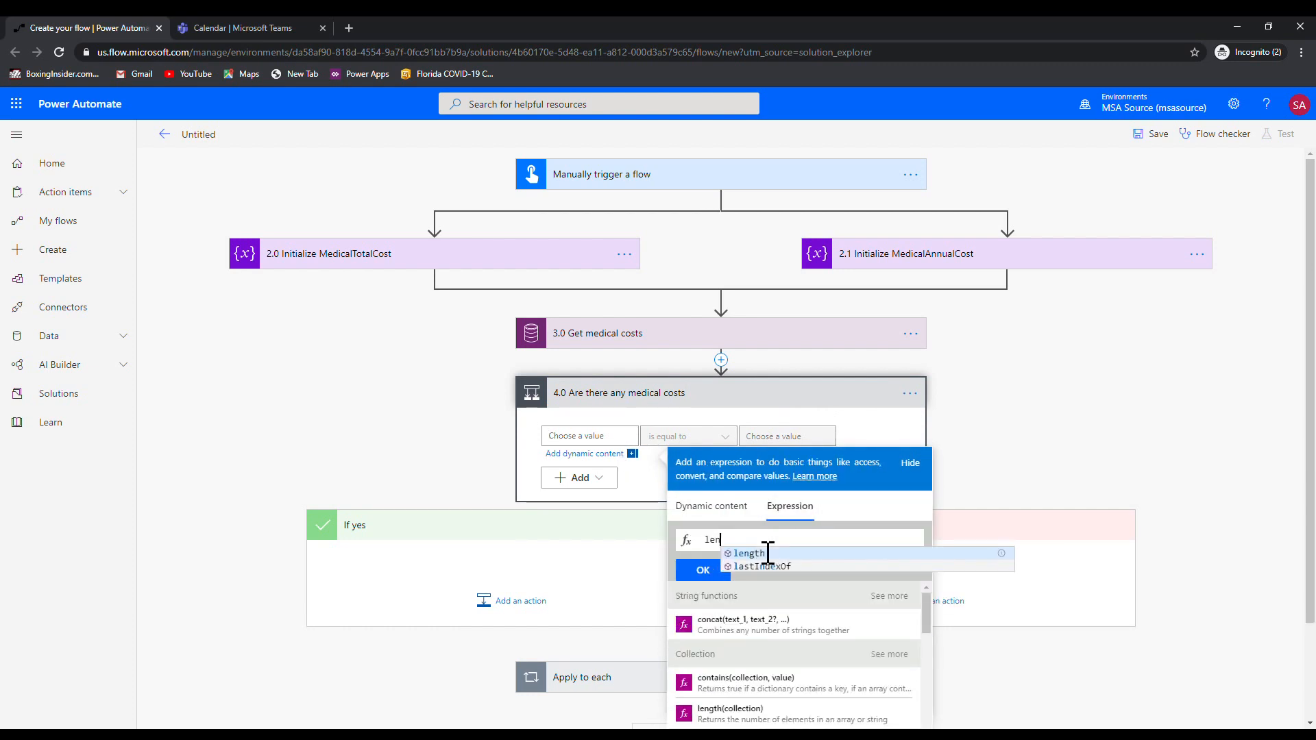
click(768, 554)
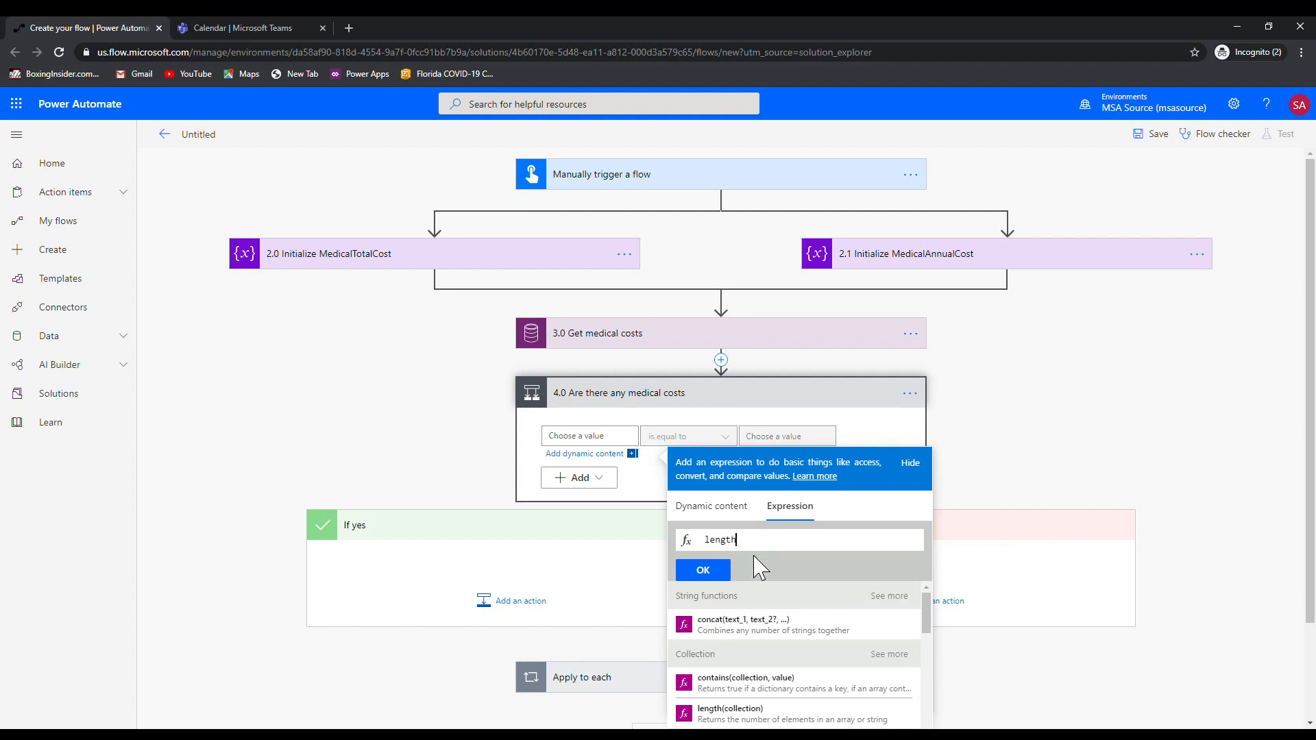
scroll(778, 568, down, 2)
scroll(772, 556, down, 1)
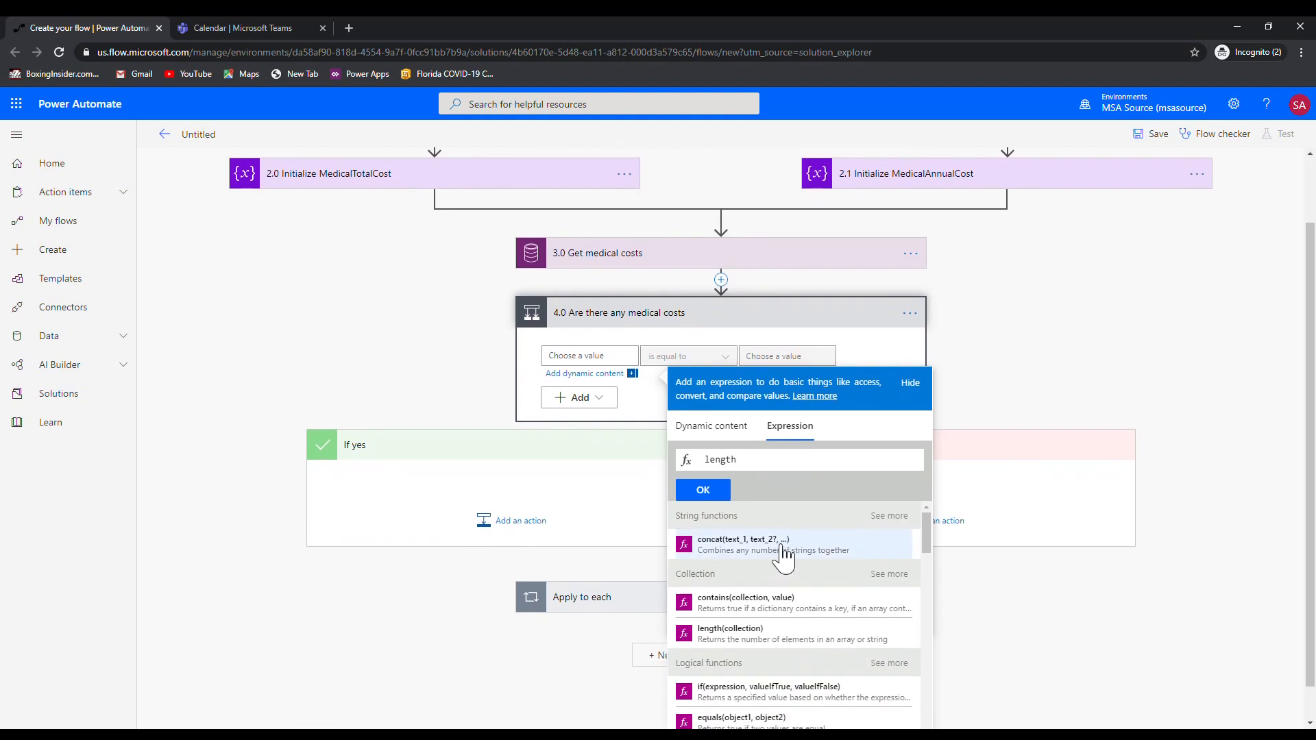
text(()
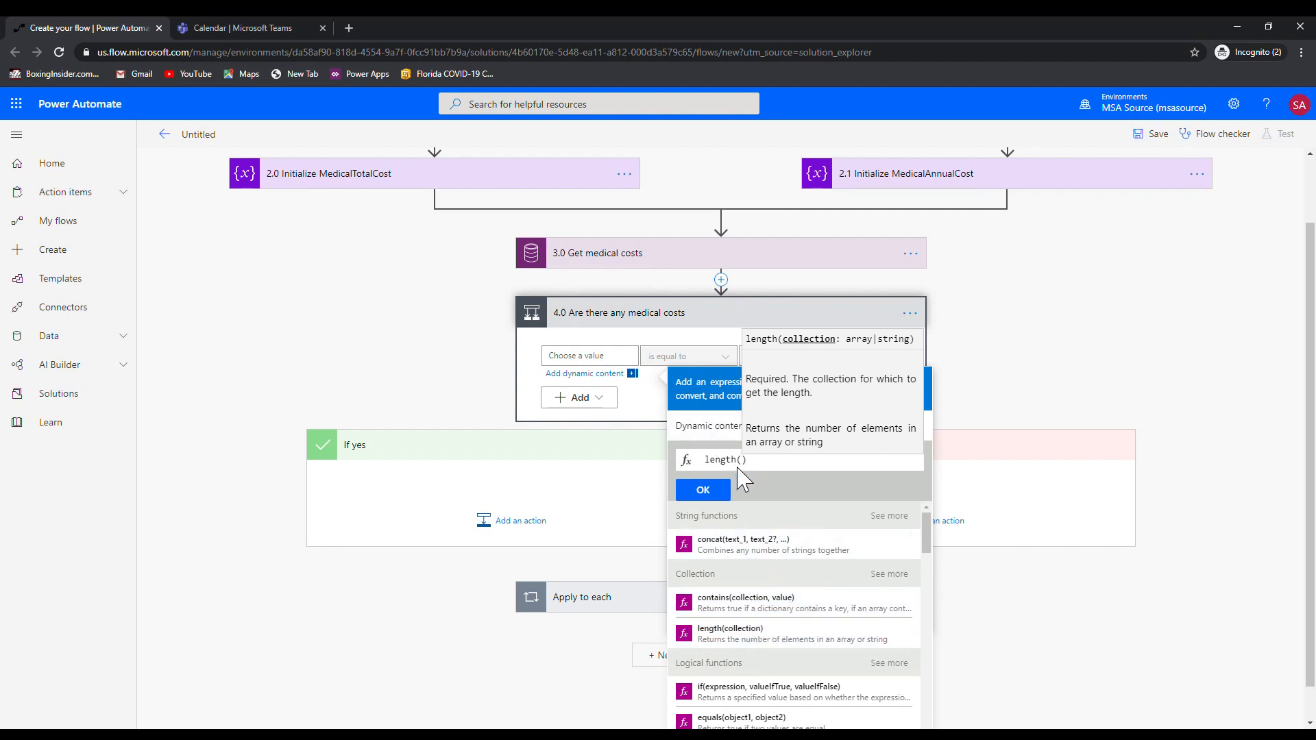
click(734, 430)
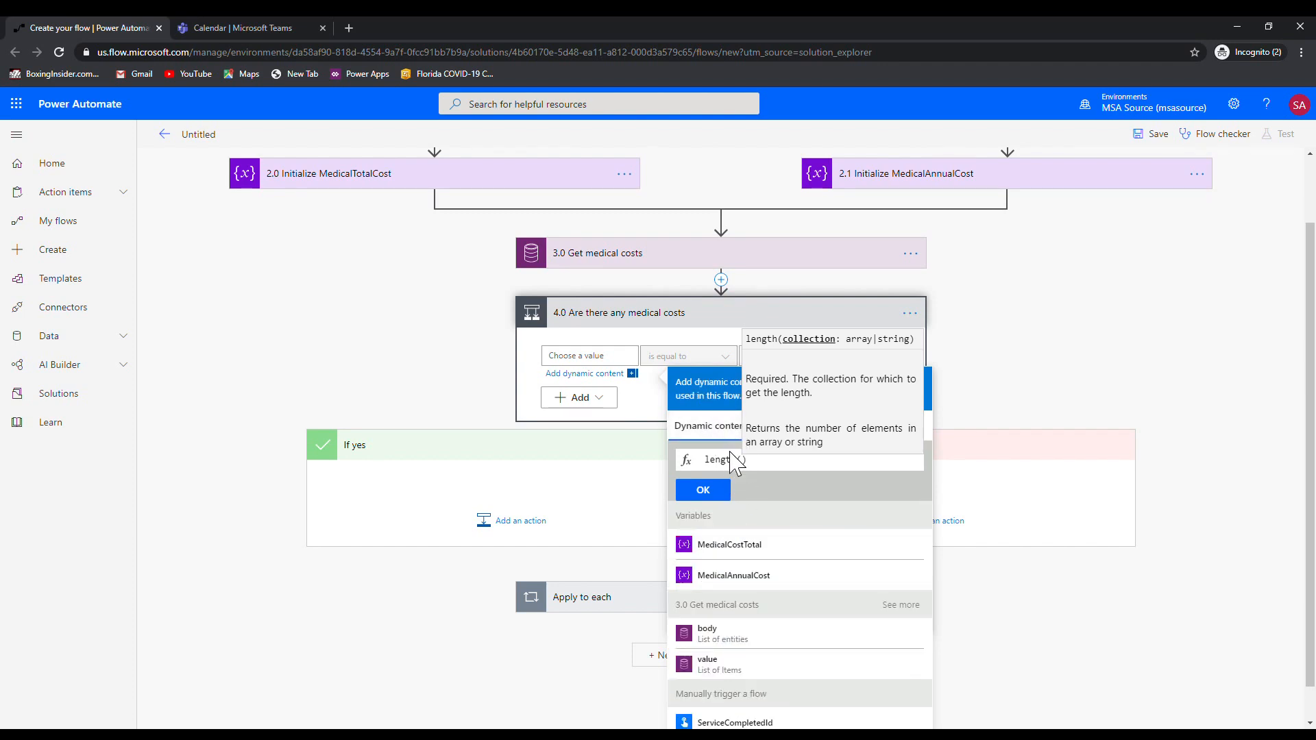
click(739, 675)
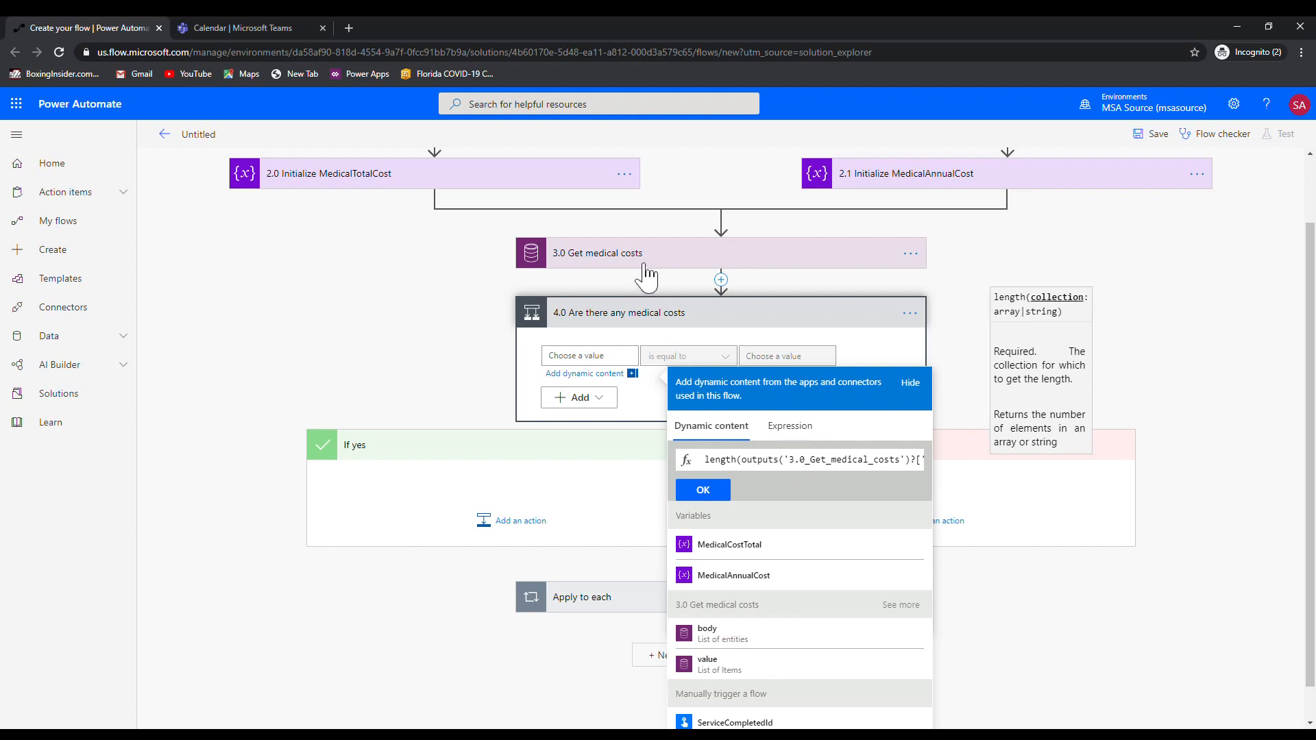
click(704, 491)
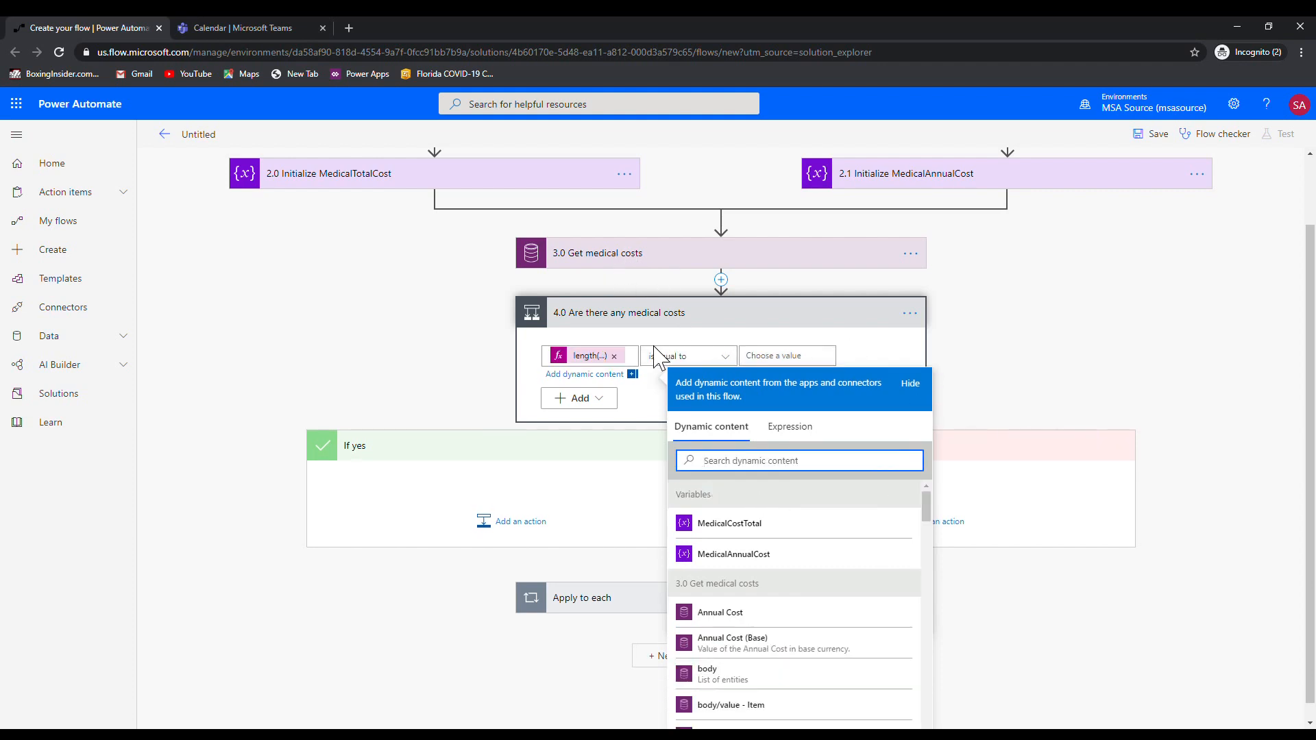
Make the condition test whether the length expression is greater than 0
click(693, 357)
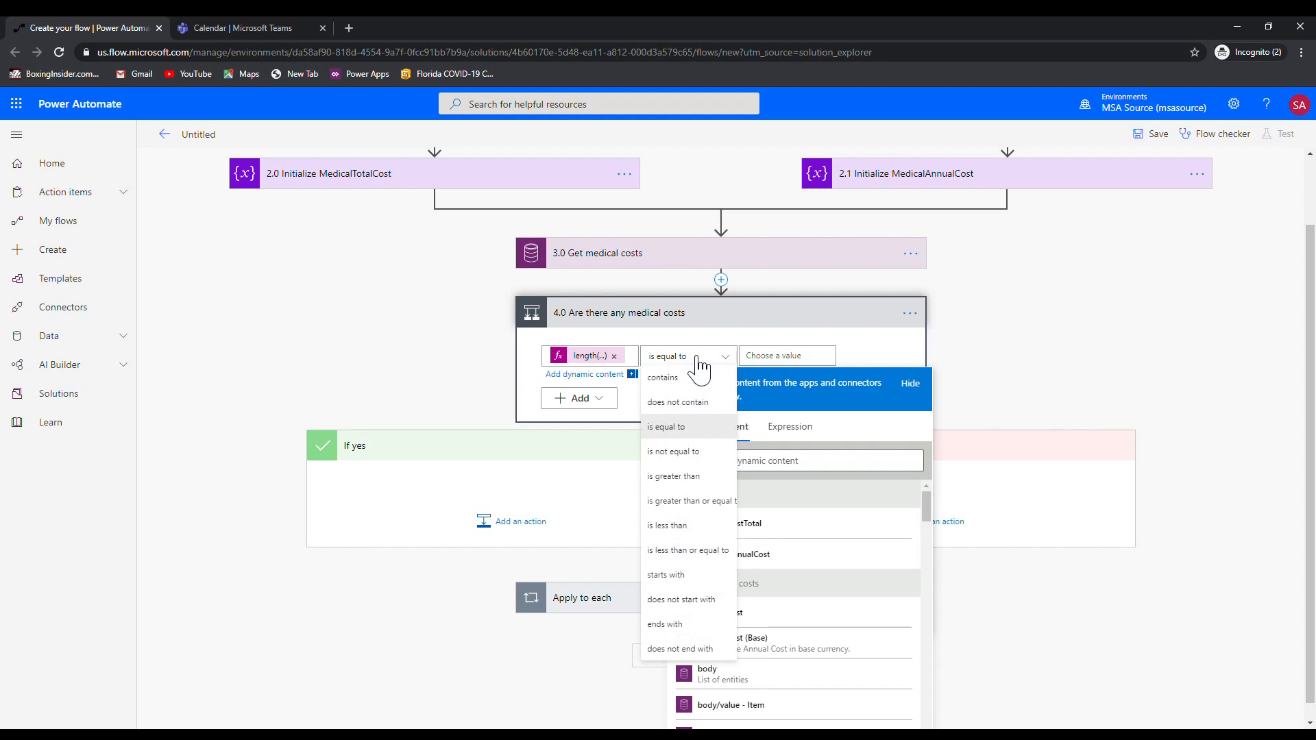
click(695, 477)
click(790, 432)
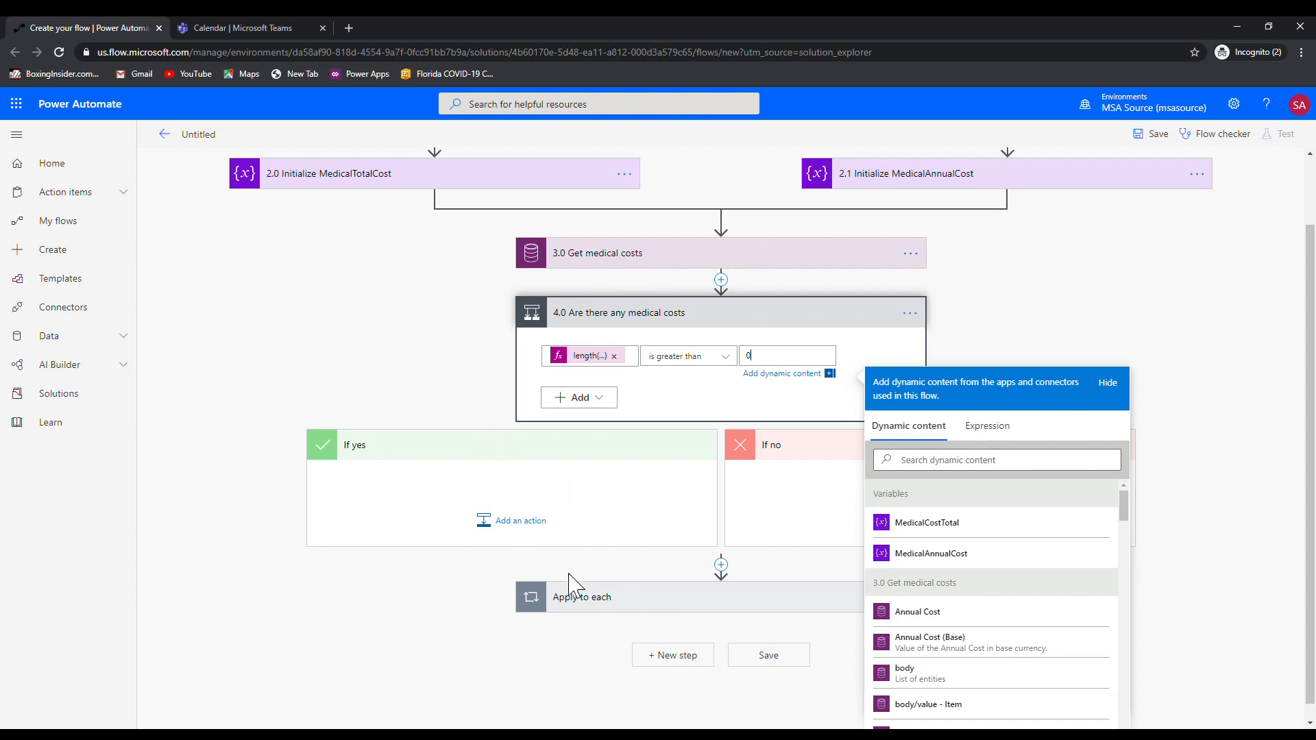
Move the Apply to each loop into the condition's If yes branch and expand it
drag(661, 614, 436, 533)
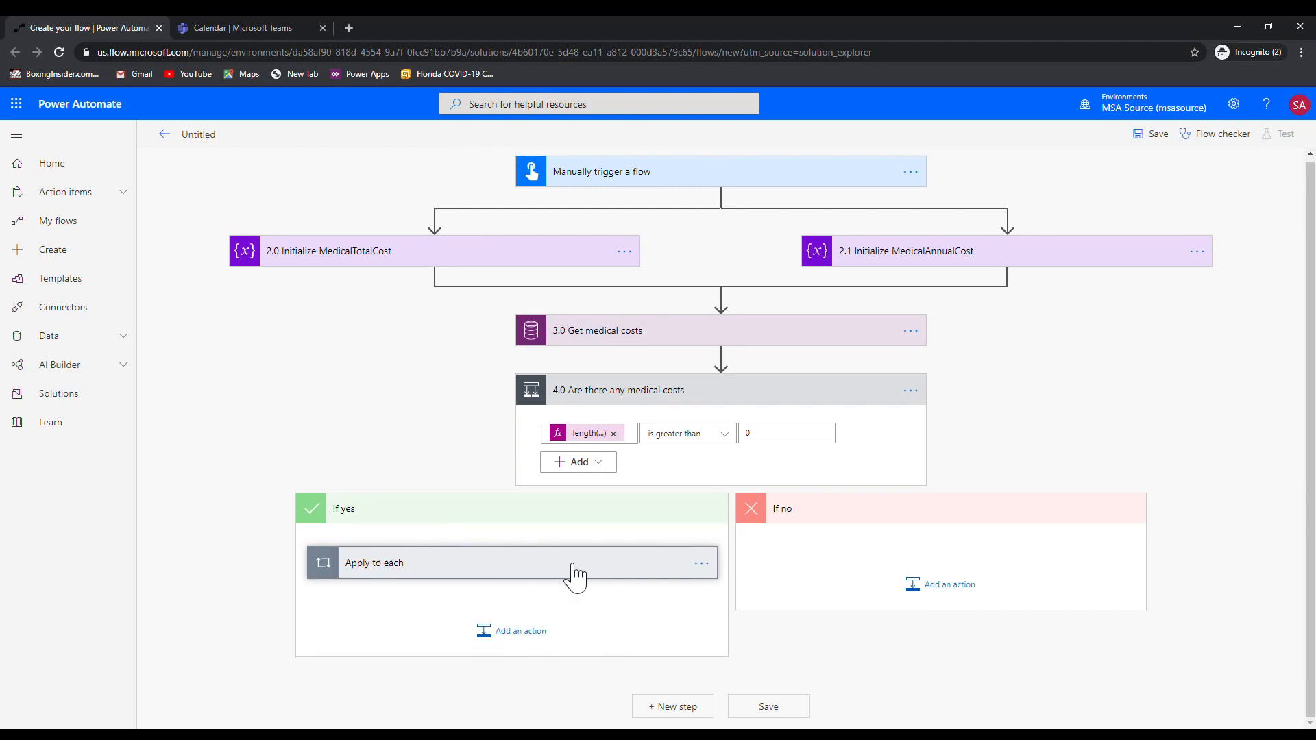
click(419, 569)
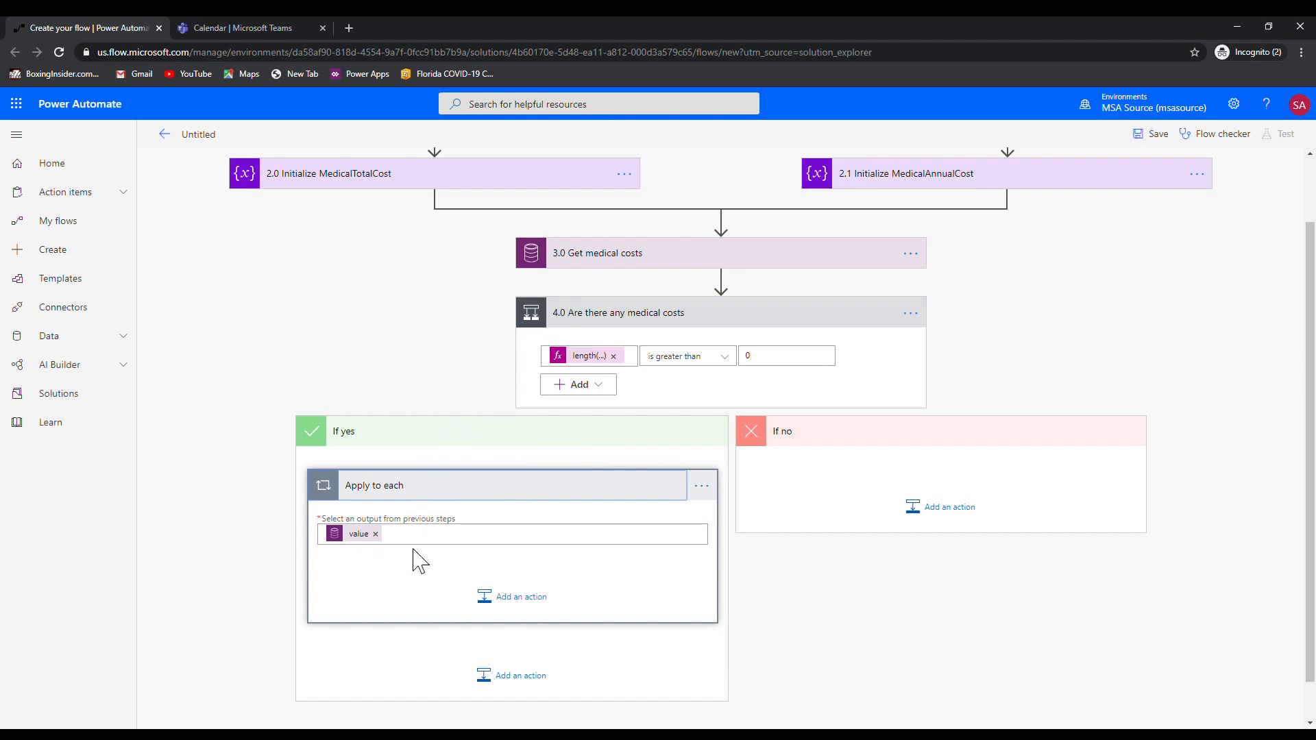
Add an Increment variable action inside the Apply to each loop
click(519, 600)
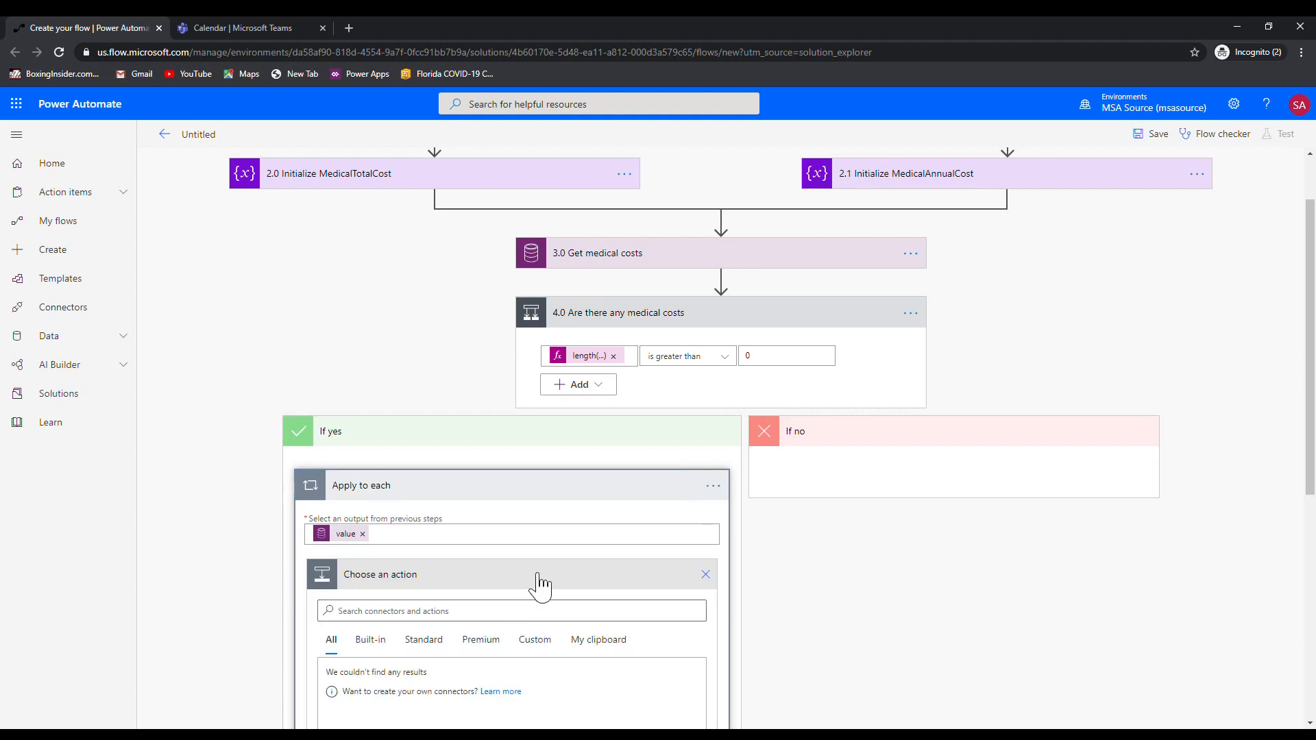
scroll(537, 585, down, 6)
scroll(495, 378, up, 3)
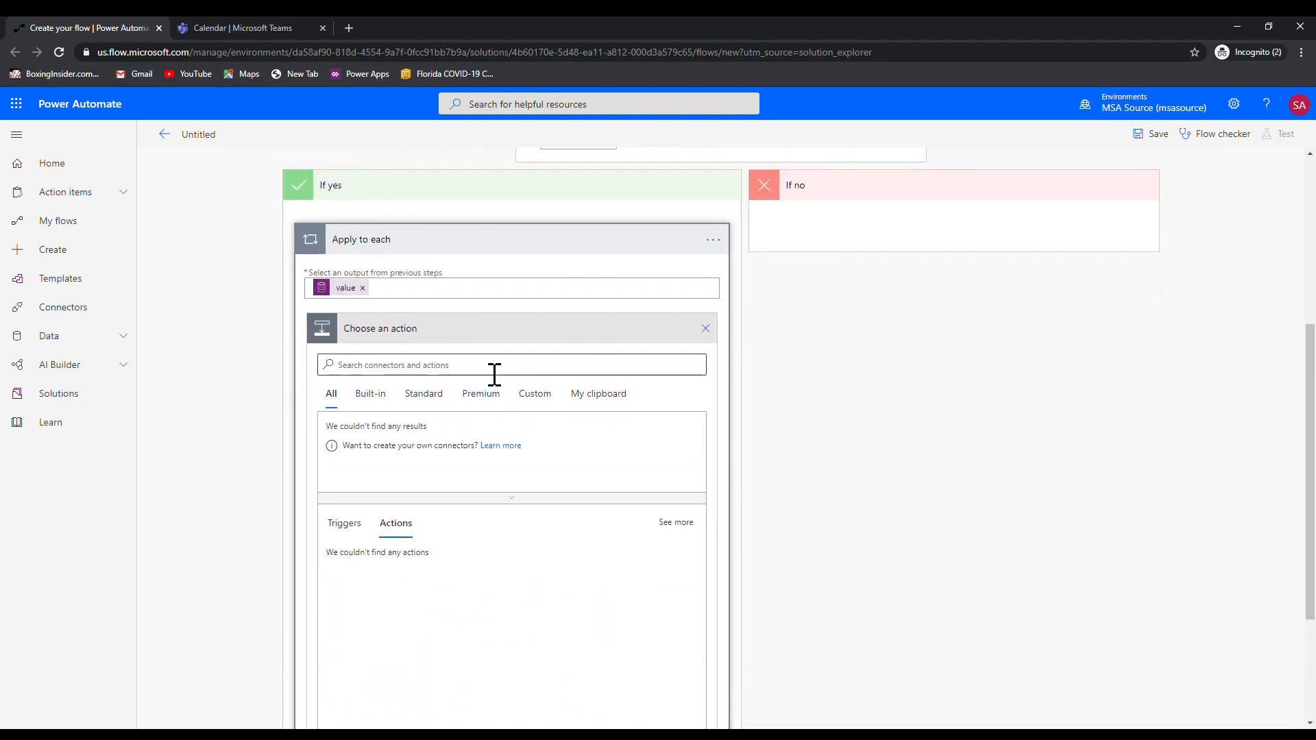
click(447, 378)
text(vari)
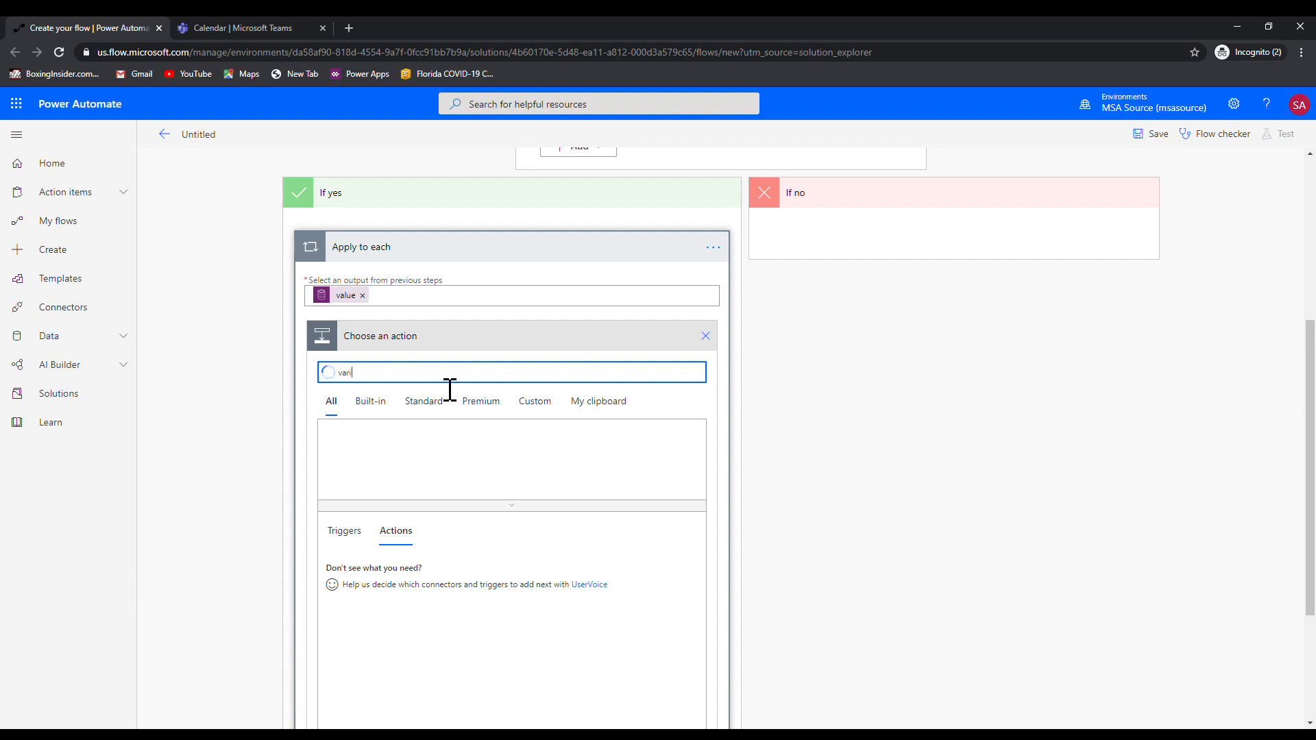
key(BackSpace)
key(BackSpace)
key(BackSpace)
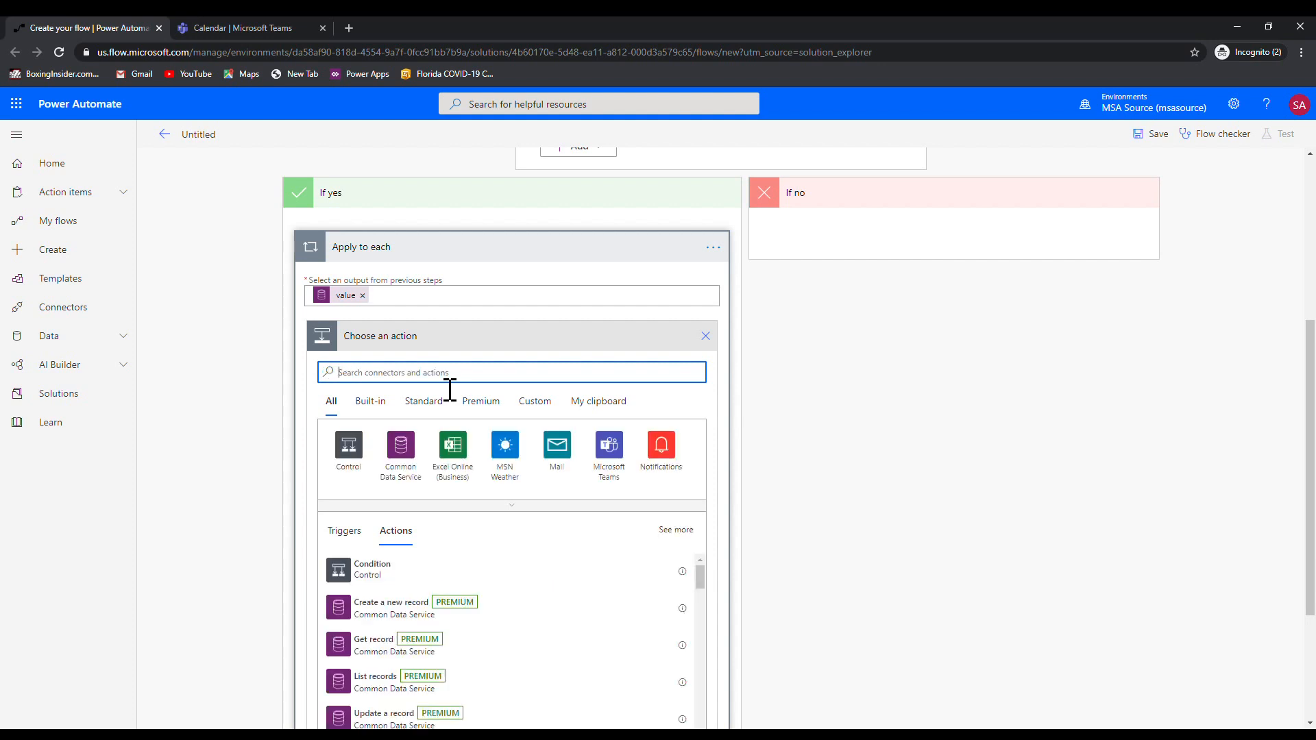
text(var)
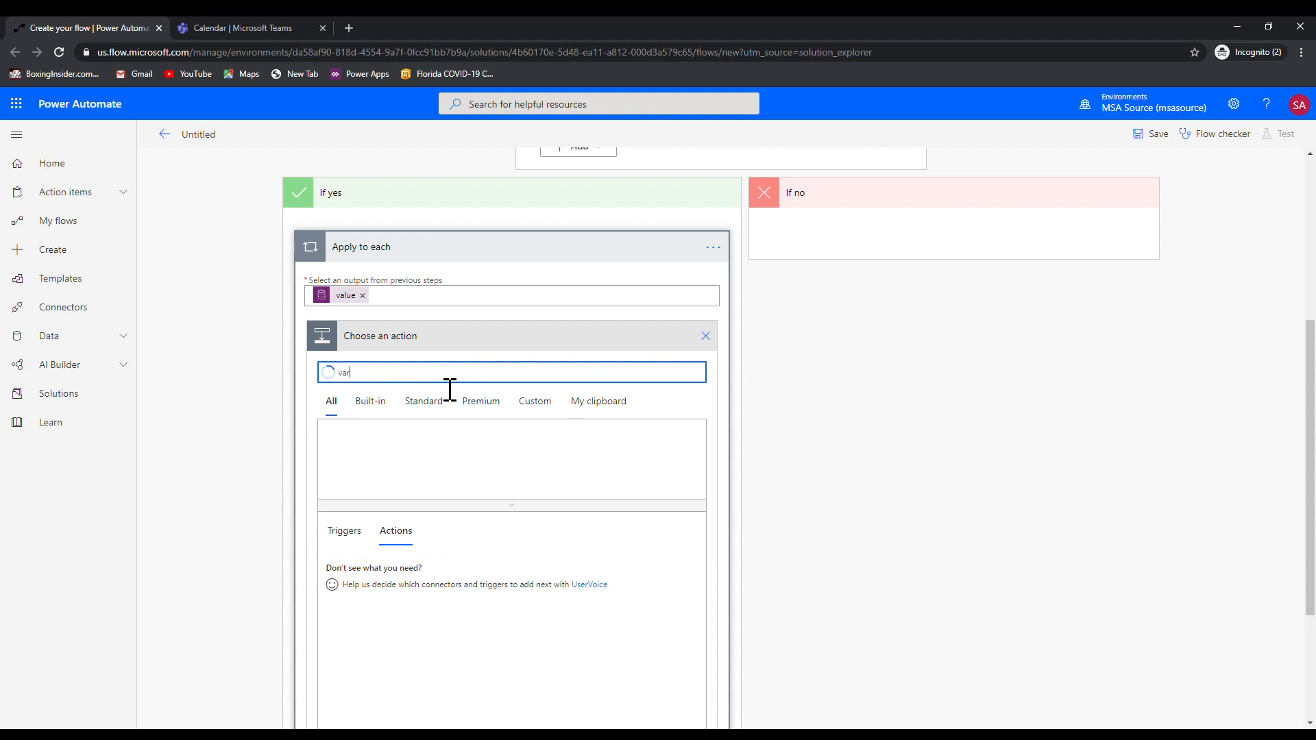
text(i)
scroll(415, 569, down, 3)
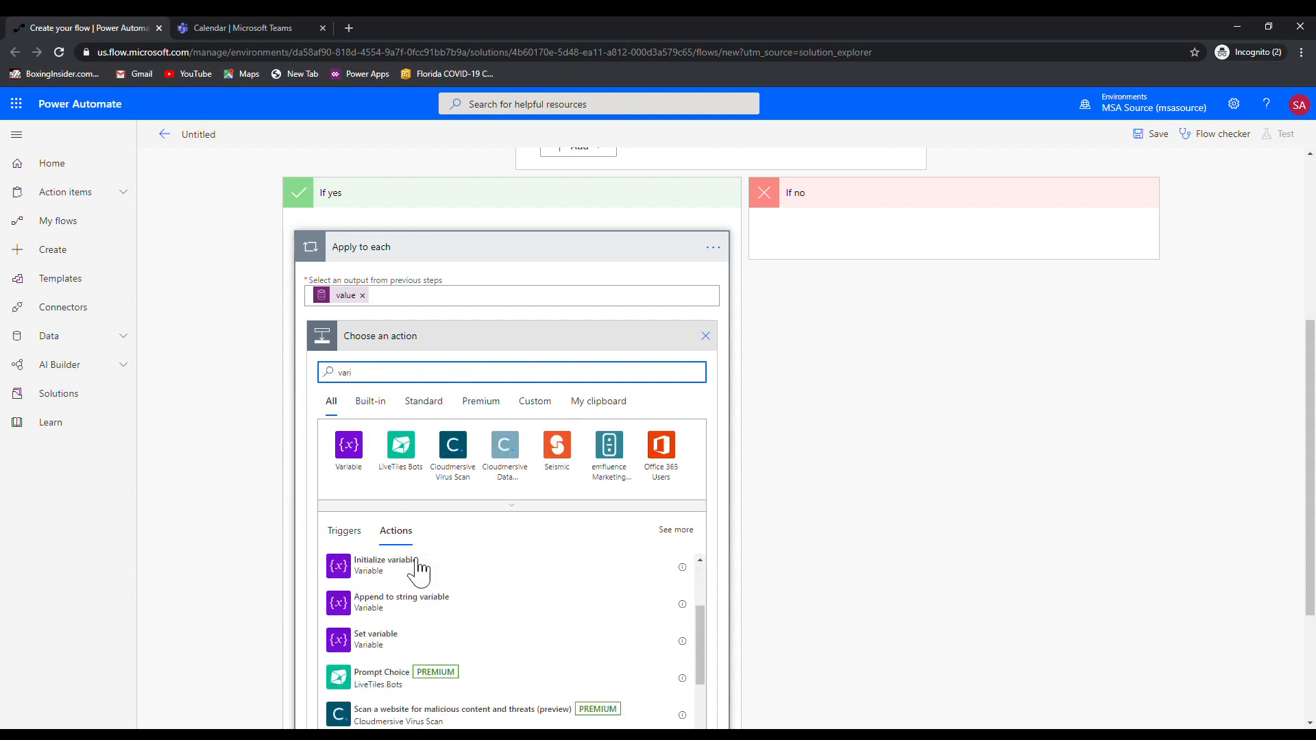
scroll(410, 639, up, 2)
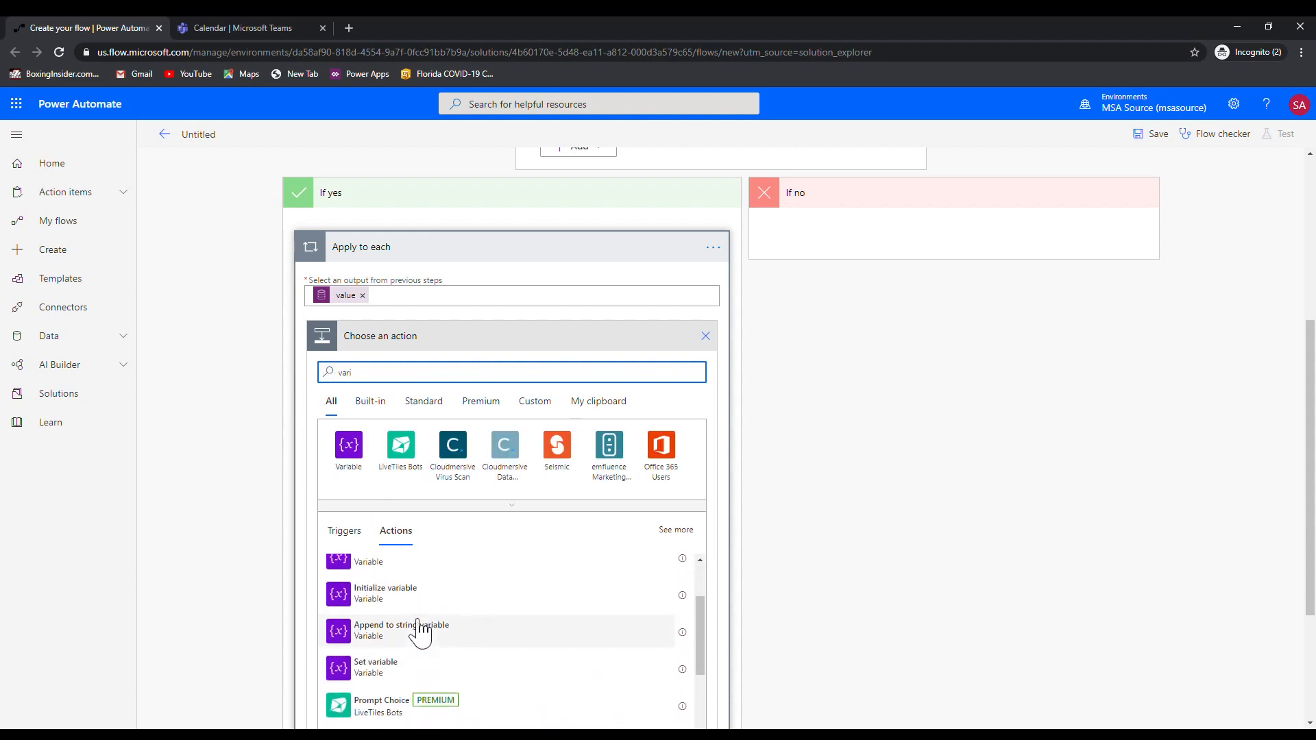
scroll(416, 612, up, 1)
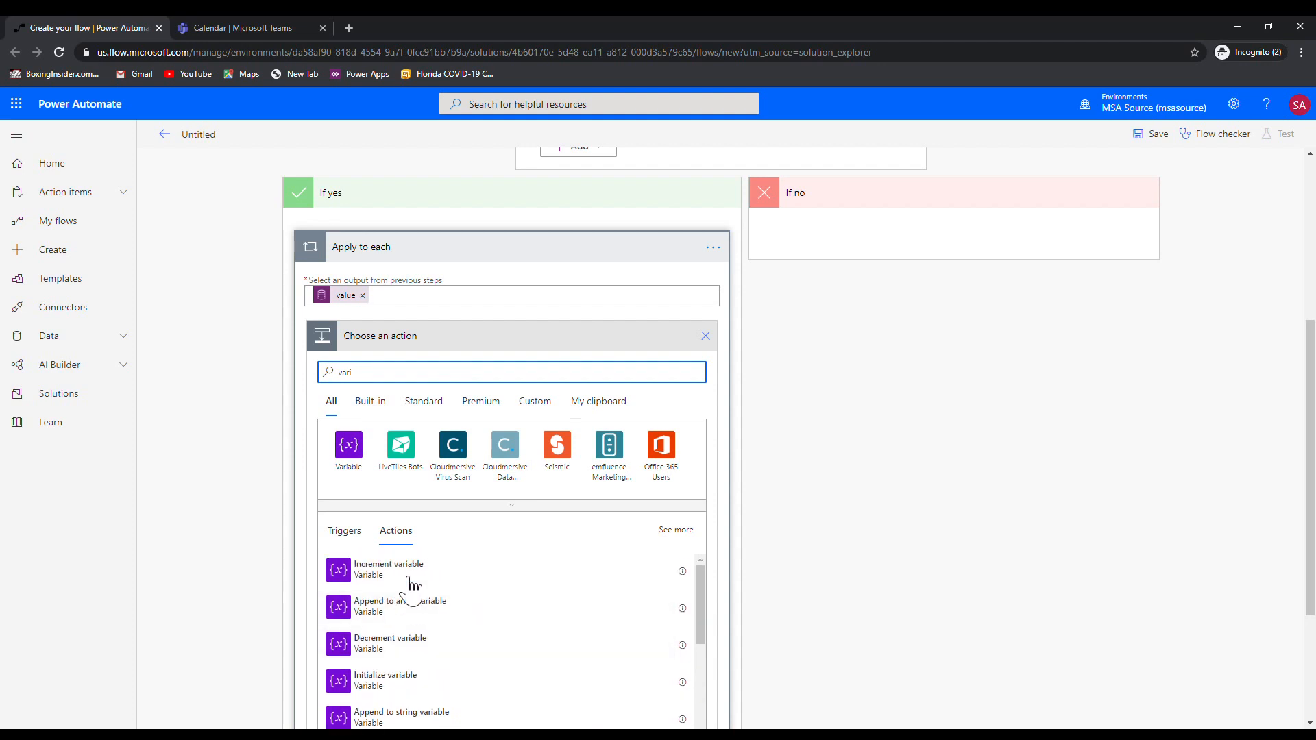
click(420, 576)
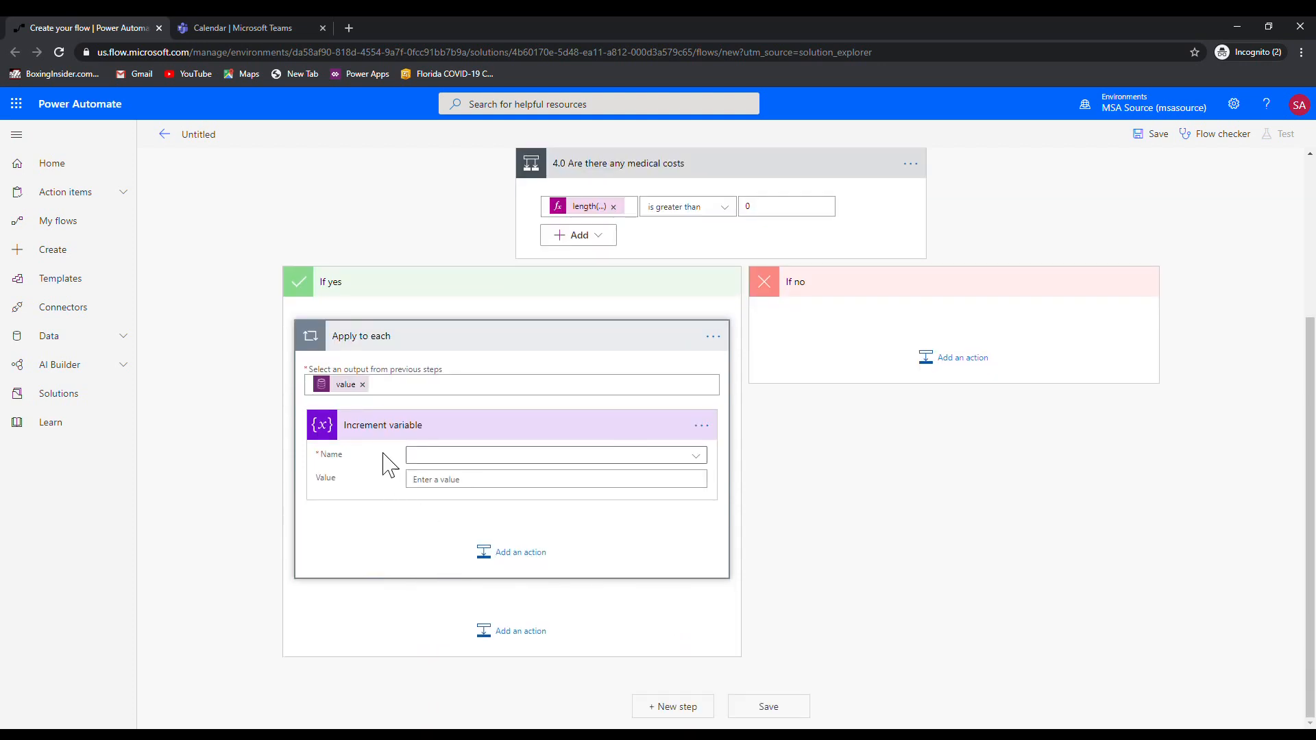
Set the Increment variable action to increase MedicalCostTotal by the Total Cost field from 3.0 Get medical costs
click(515, 458)
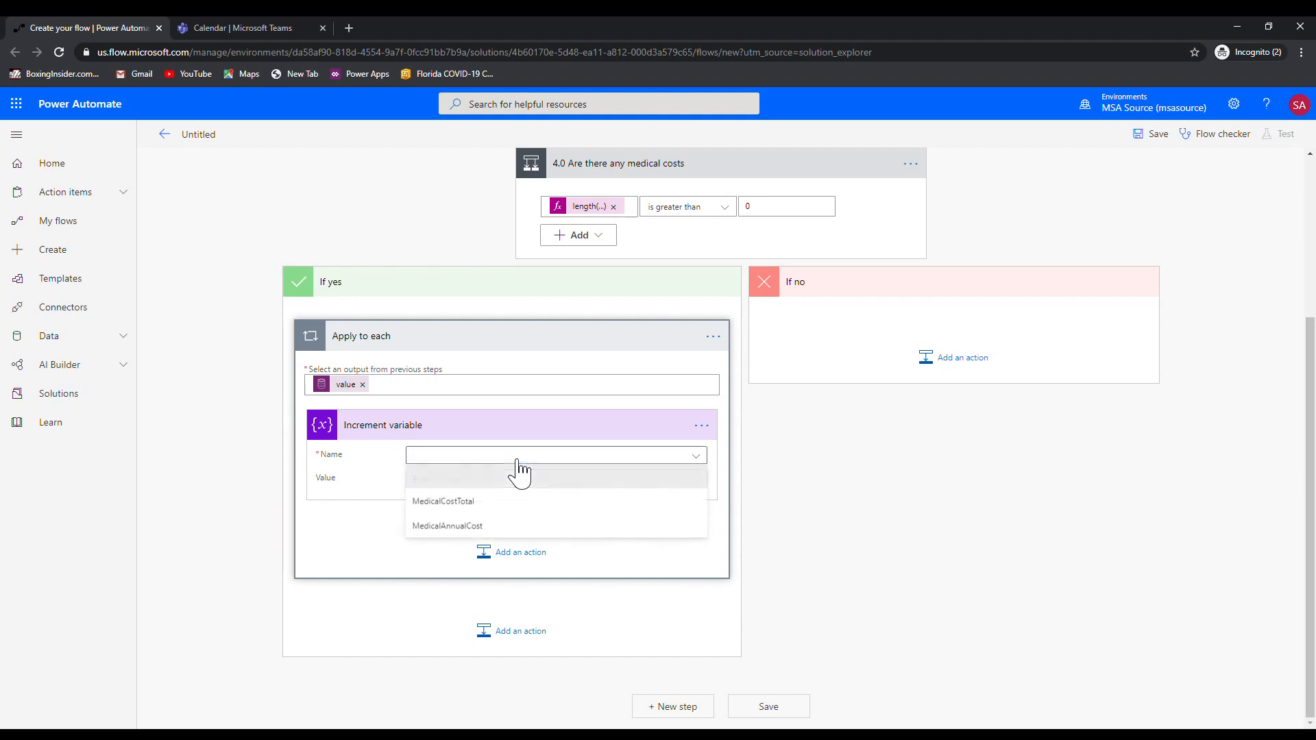
click(483, 502)
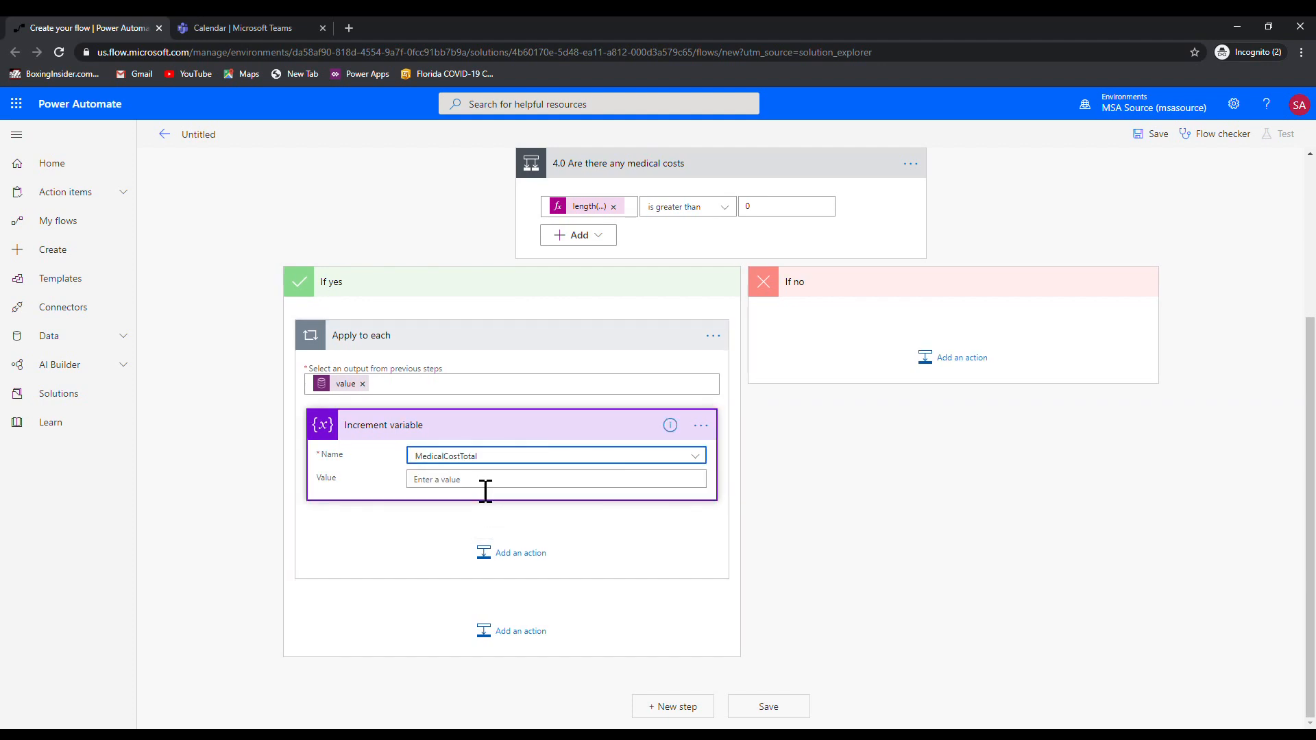
click(486, 483)
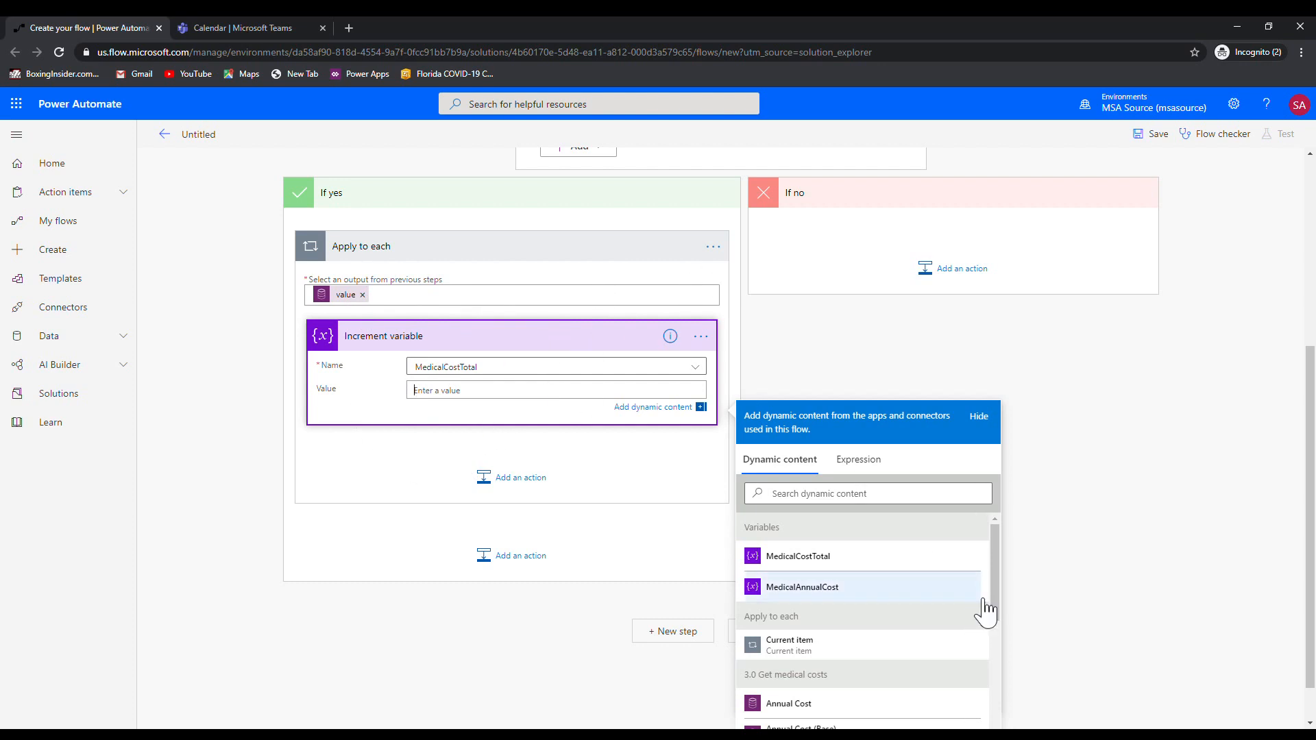
scroll(1034, 573, down, 1)
scroll(940, 558, down, 3)
scroll(929, 564, down, 1)
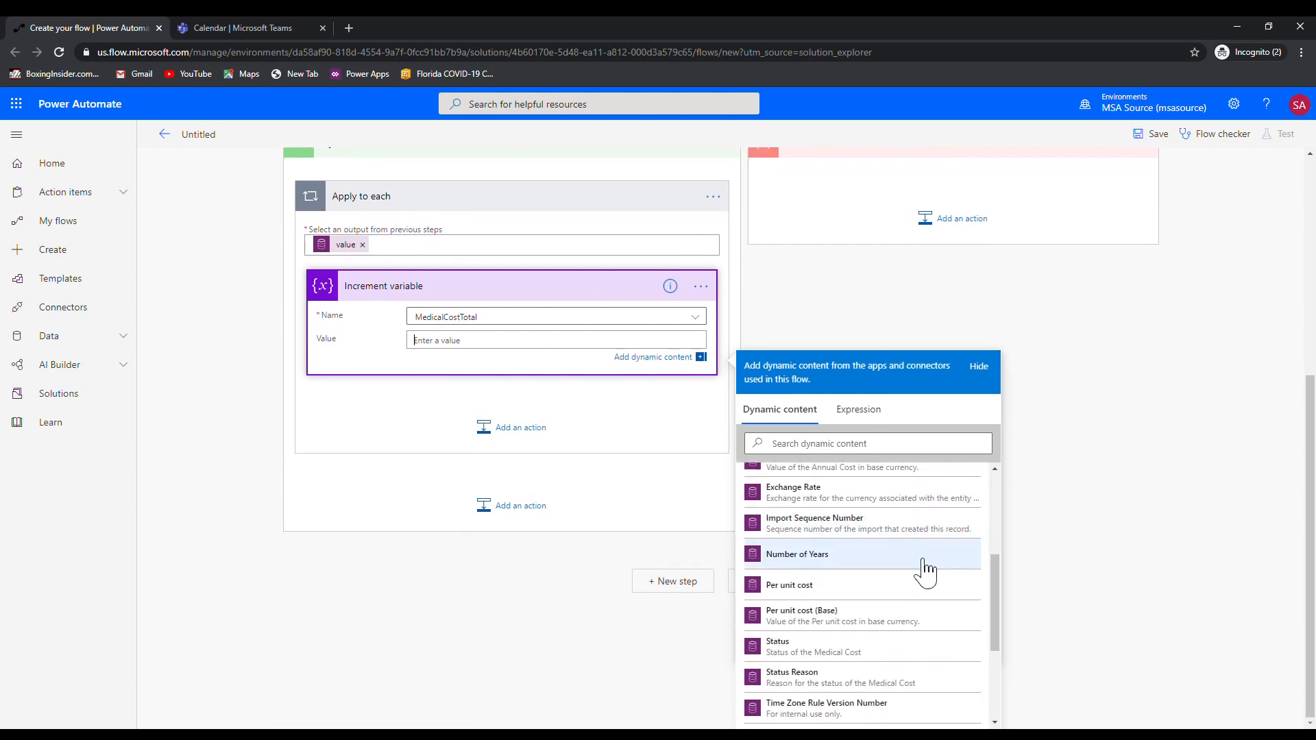
scroll(904, 590, down, 1)
scroll(903, 591, down, 2)
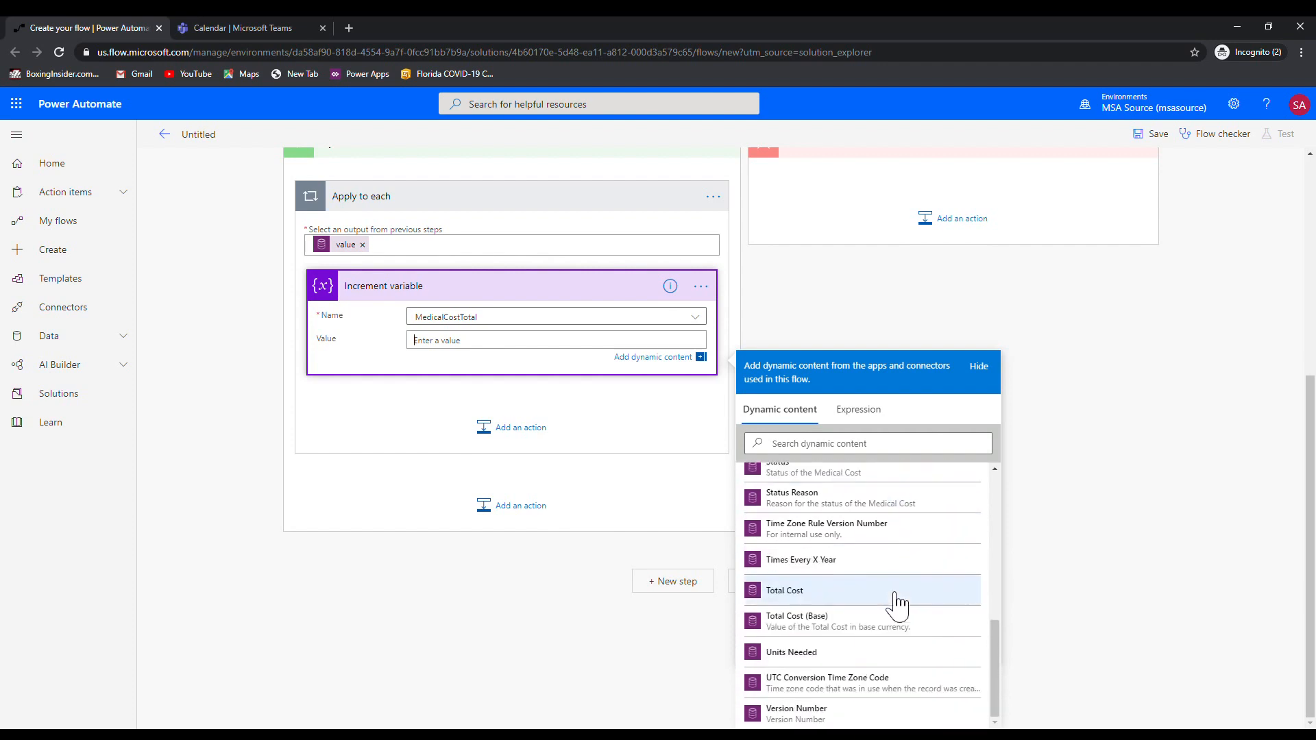
click(828, 597)
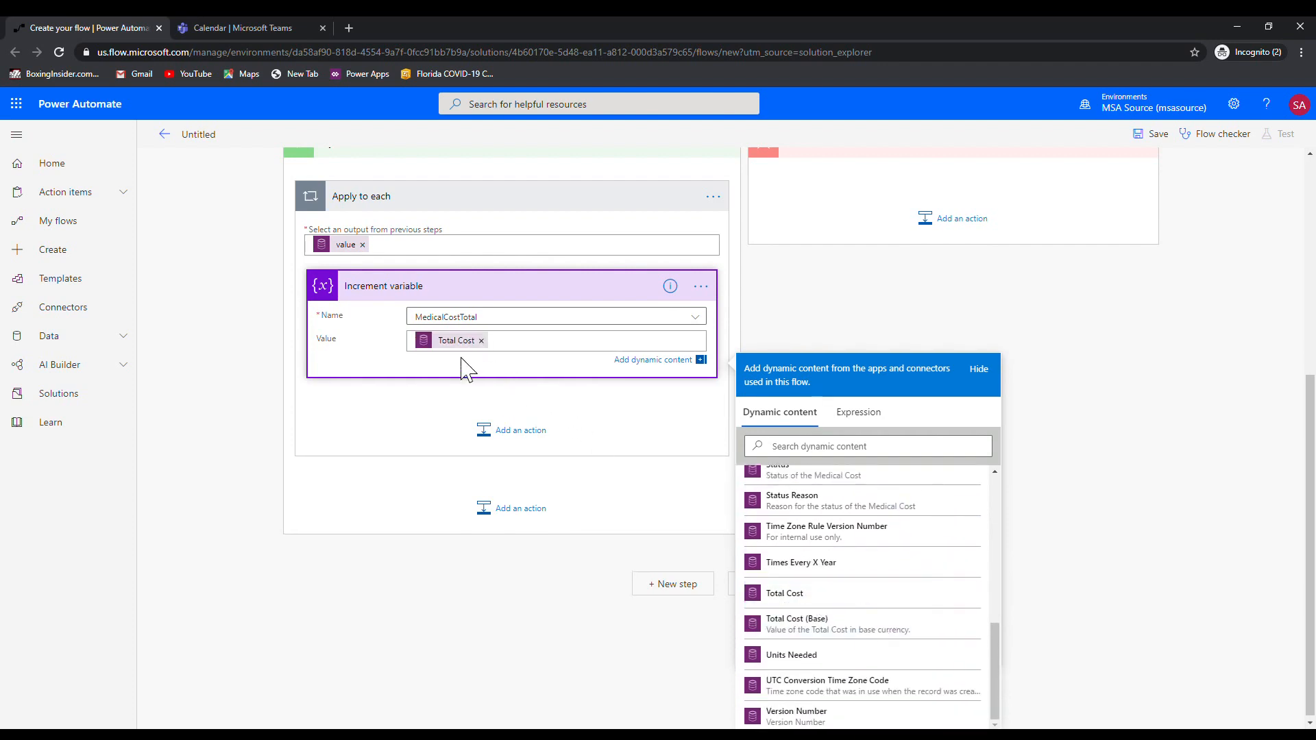
Add a second Increment variable action below the first one in the Apply to each loop
click(509, 446)
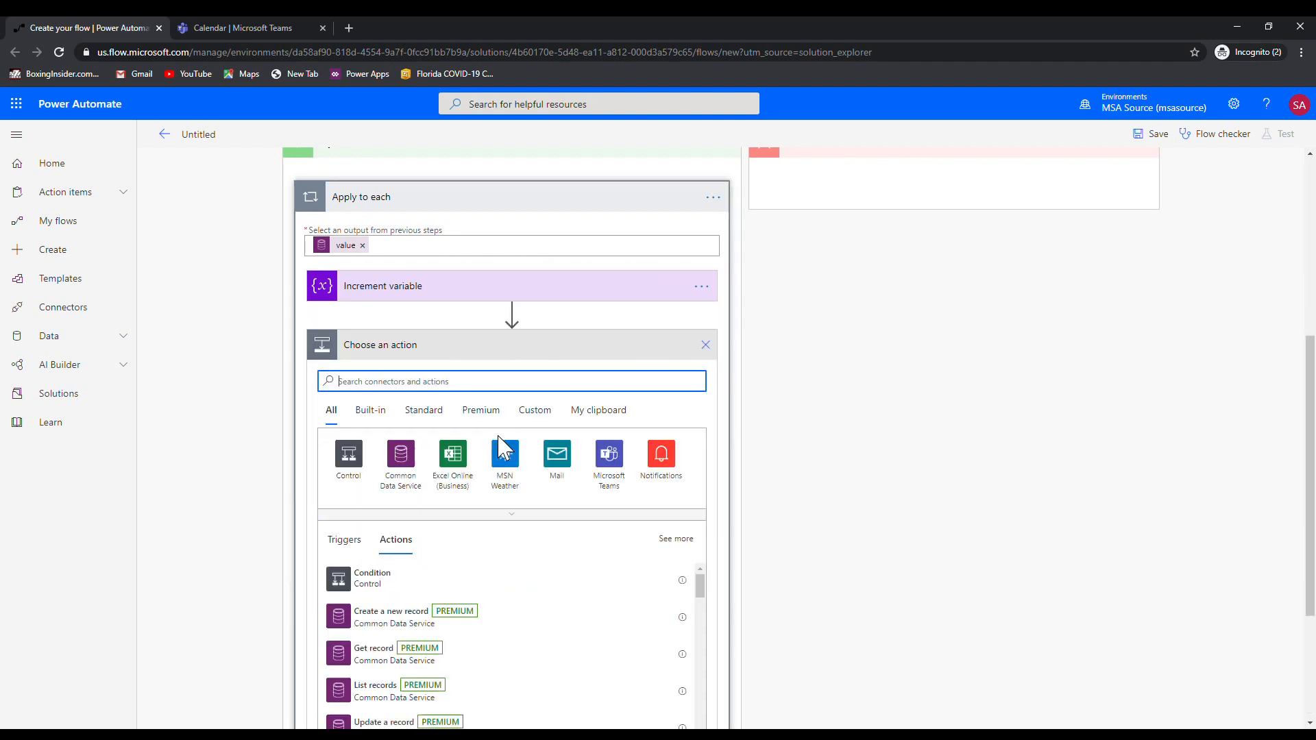
text(vari)
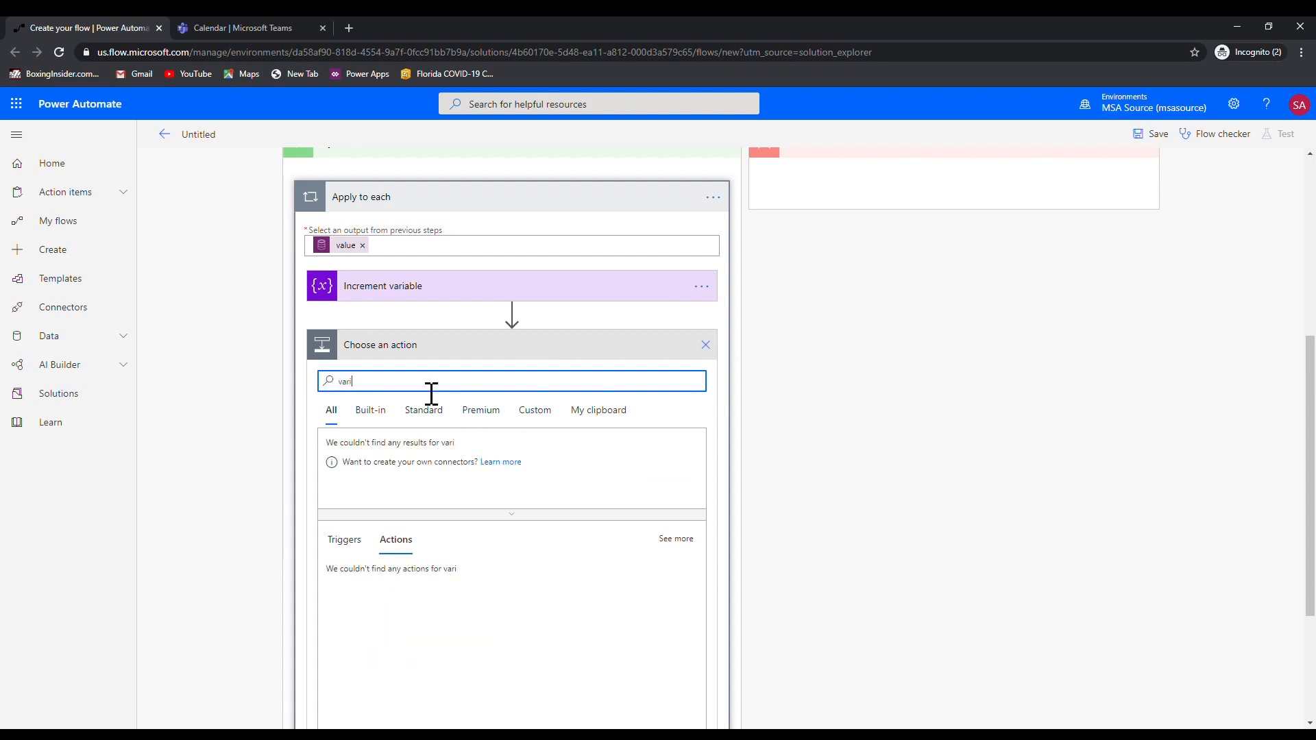
text(ab)
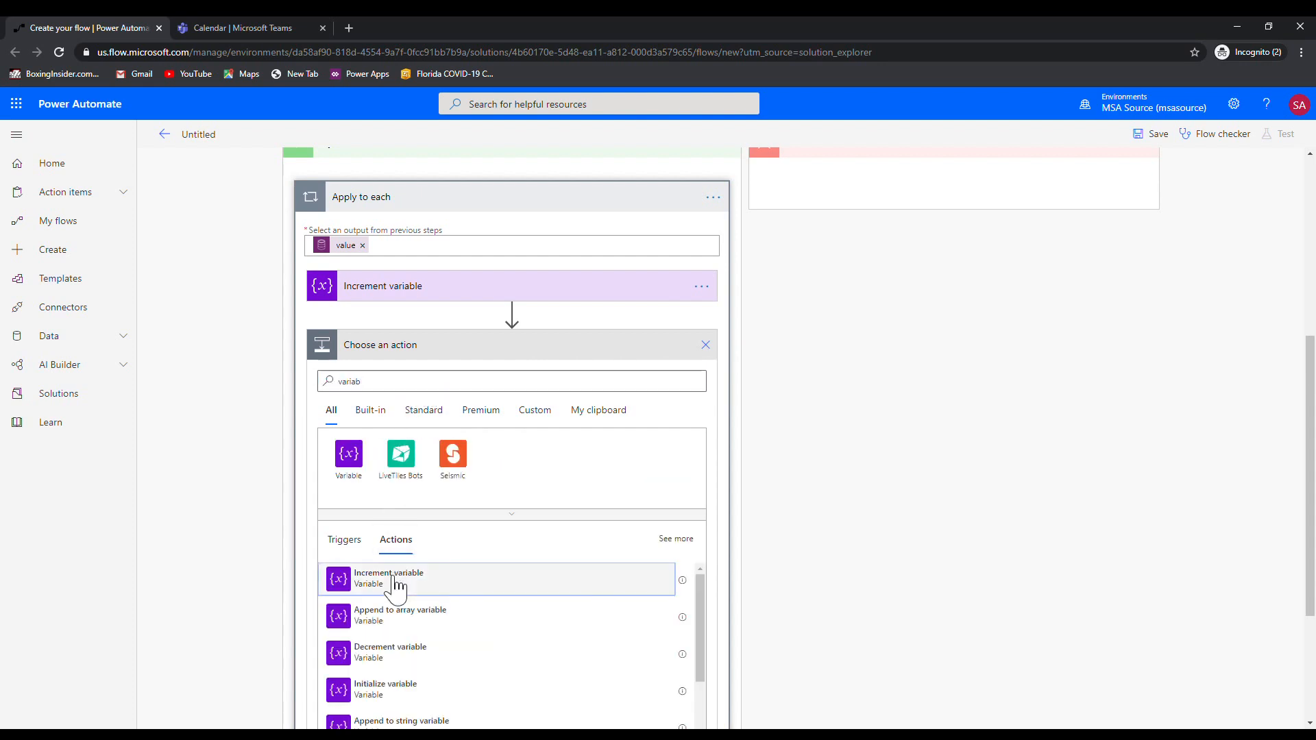
click(394, 586)
Set the second Increment variable action to increase MedicalAnnualCost by the Annual Cost field from 3.0 Get medical costs
click(482, 456)
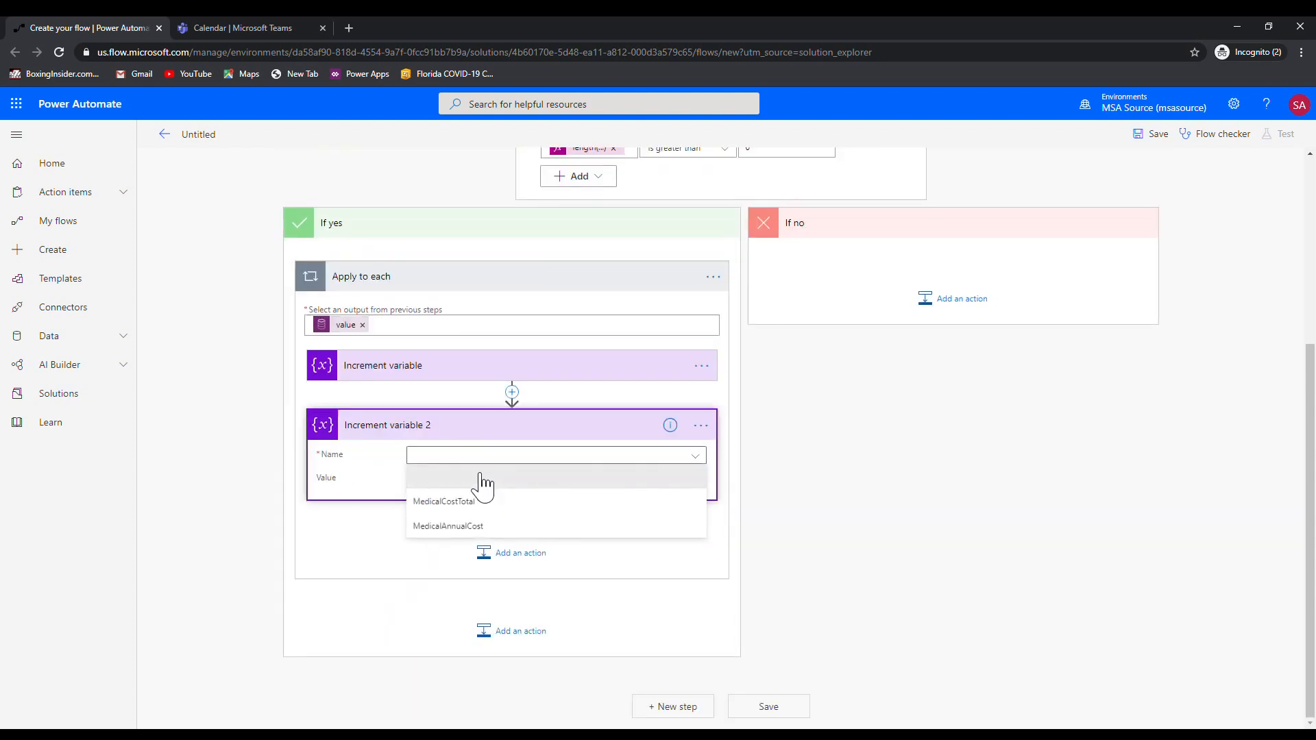
click(467, 528)
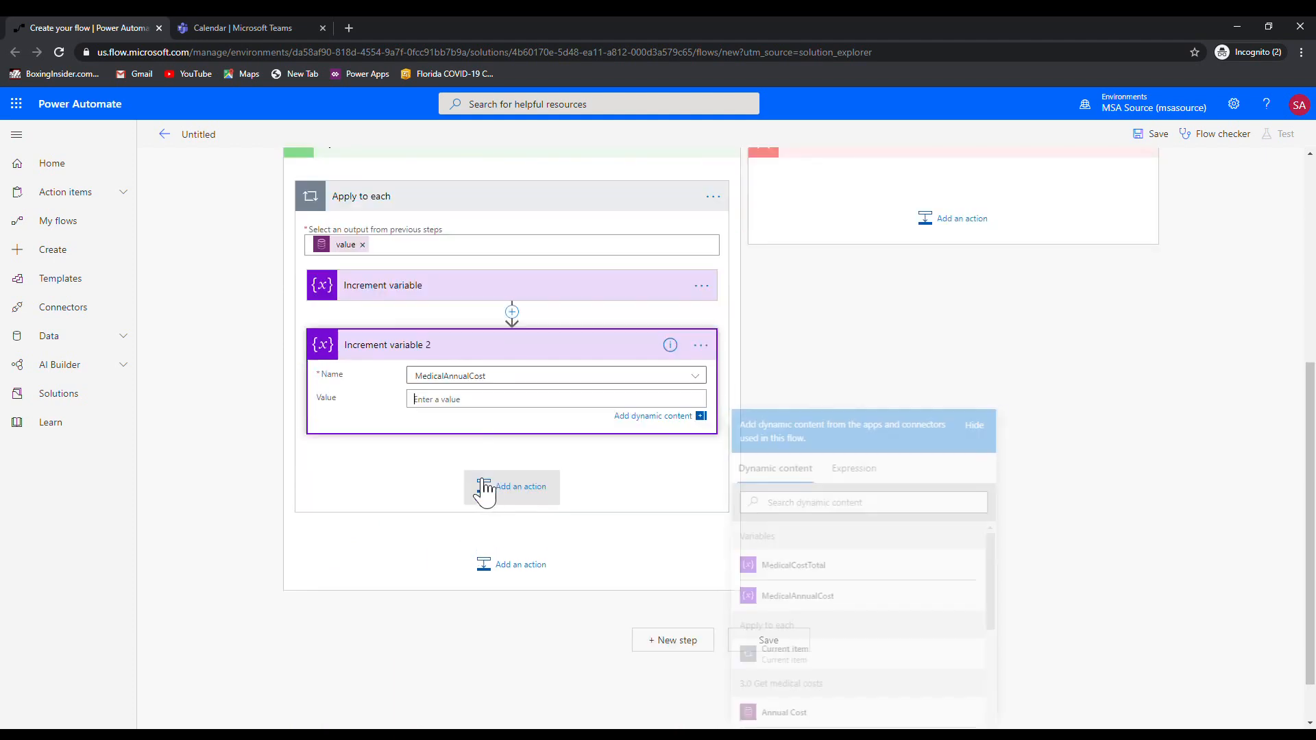
click(788, 713)
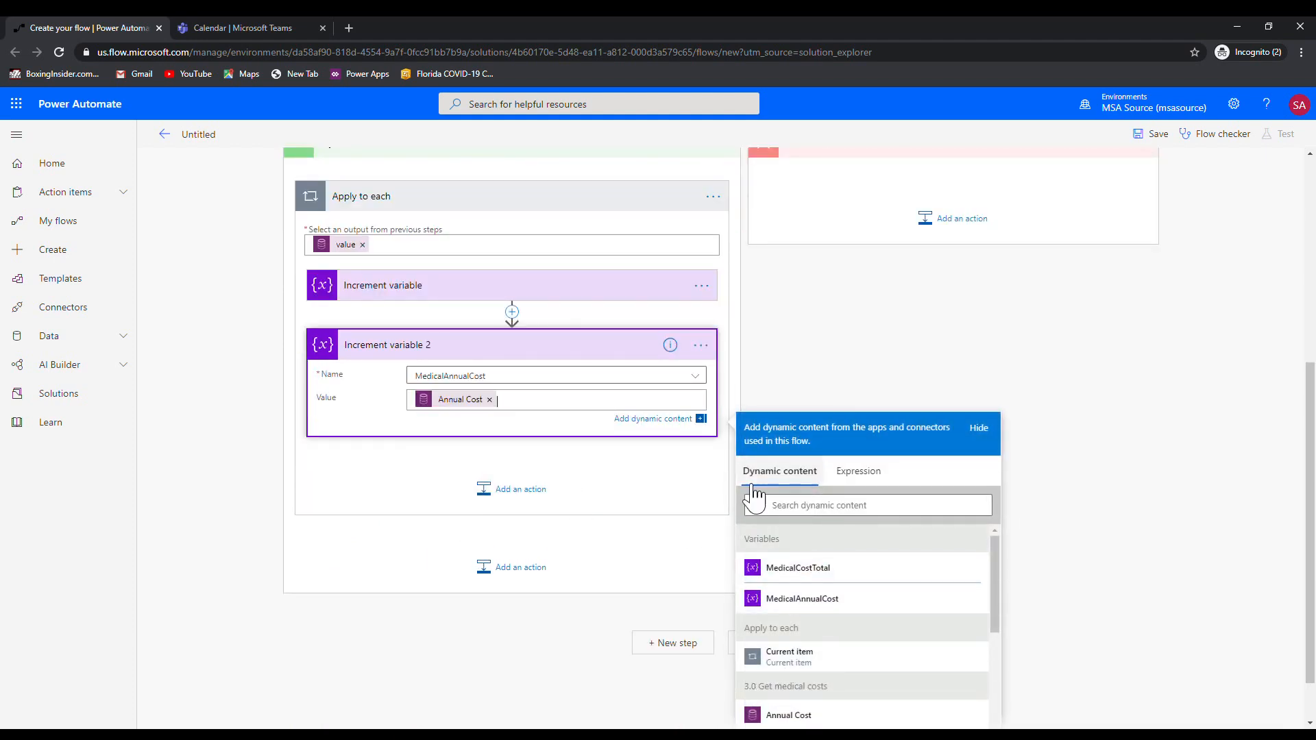
Rename the first Increment variable action in the Apply to each loop as "5.1.1 Increment MedicalTotalCost"
click(716, 295)
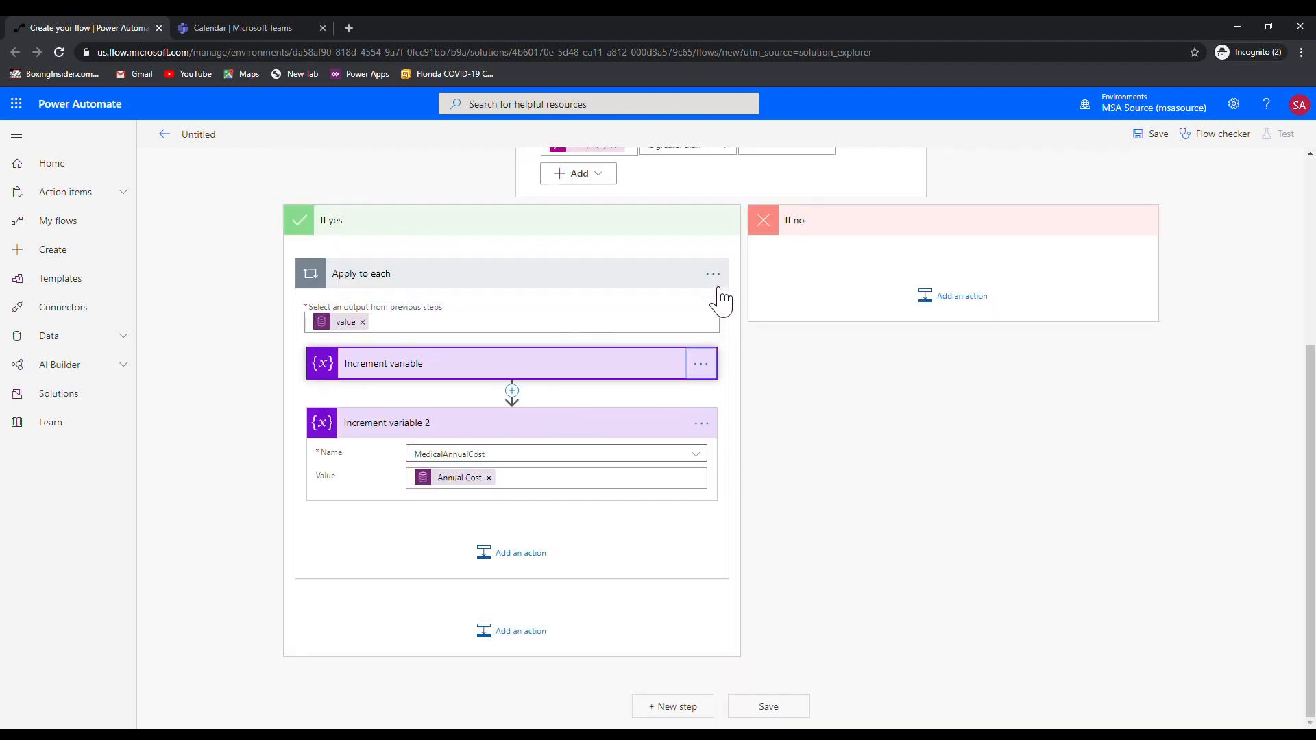
click(713, 363)
click(763, 381)
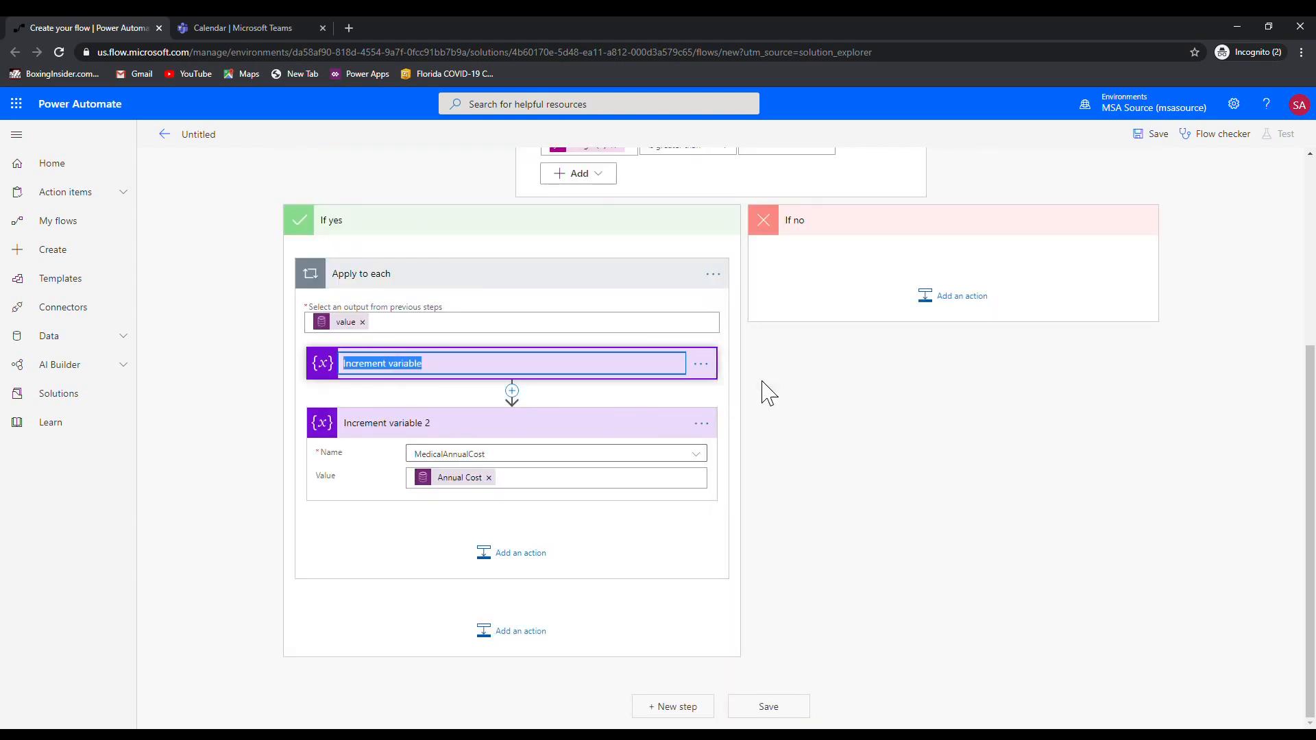
scroll(828, 393, up, 2)
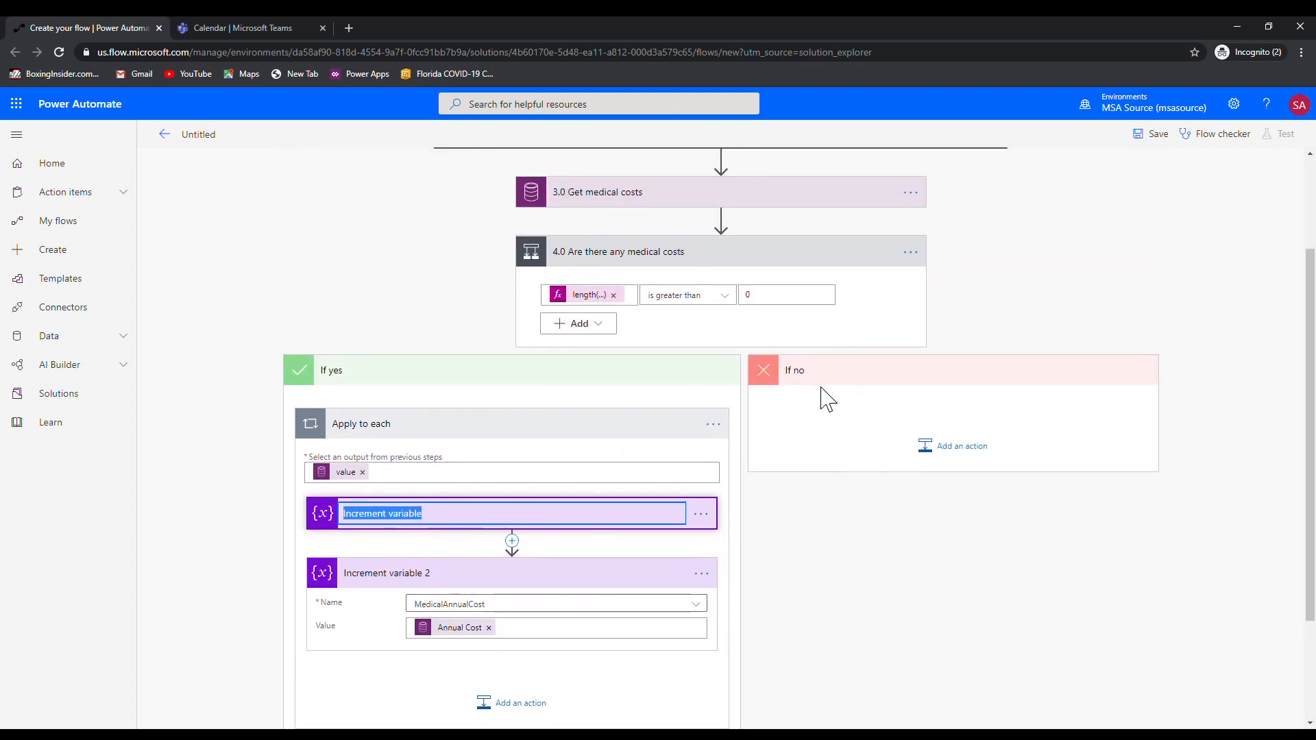
scroll(827, 400, down, 2)
text(5.1.1)
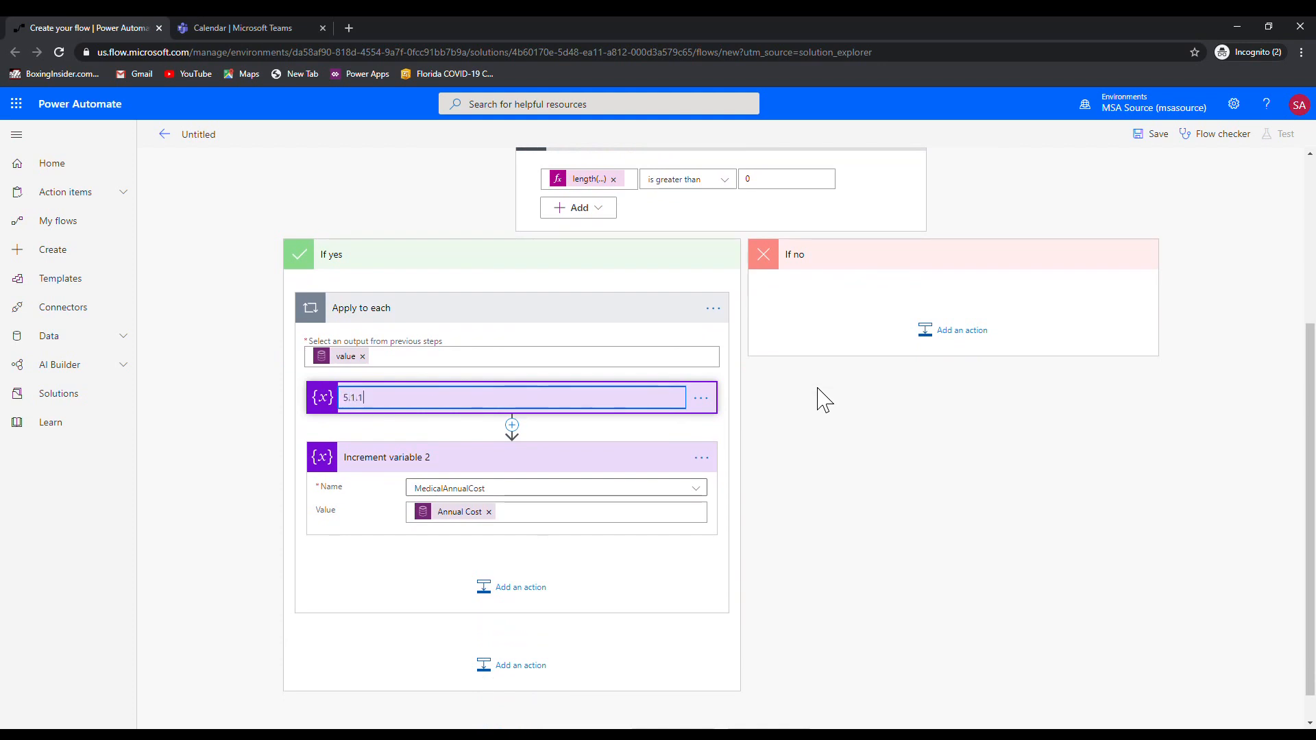
text( Increment Medical)
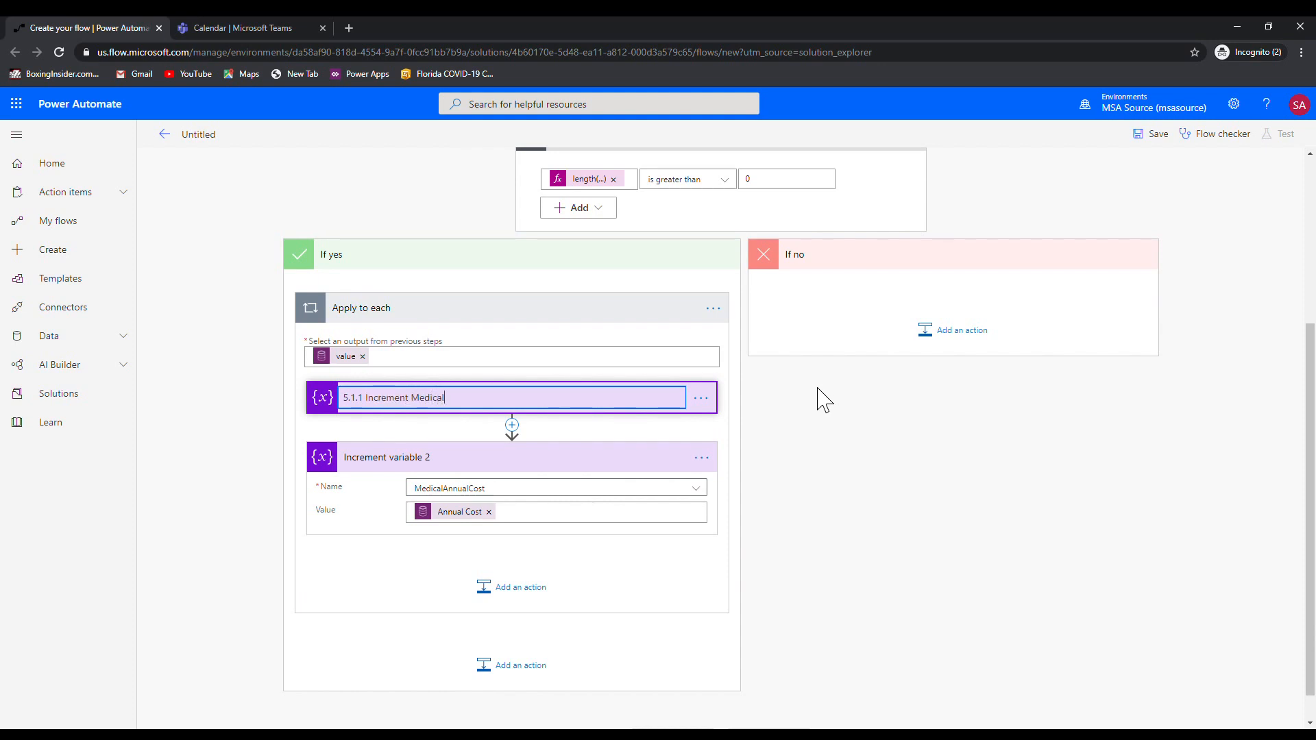
text(TotalCost)
Rename the Increment variable 2 action as "5.1.2 Increment MedicalAnnualCost"
click(700, 458)
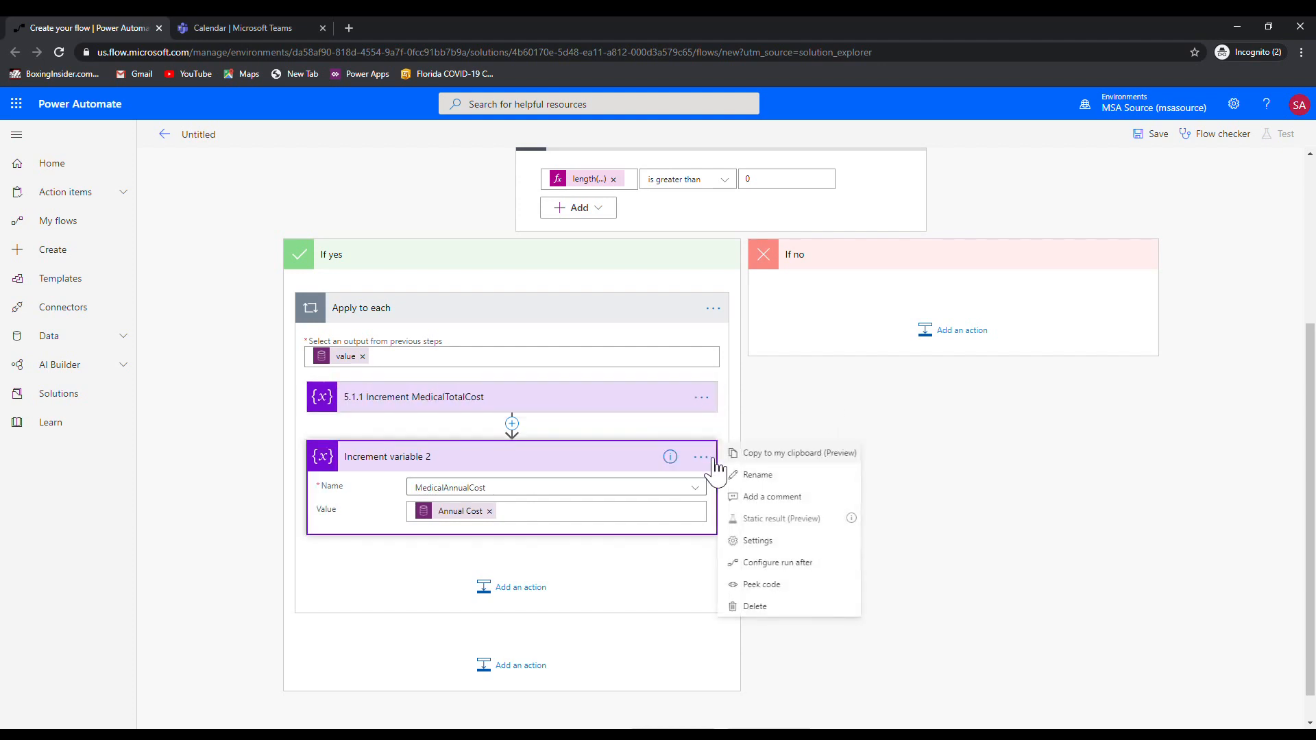
click(757, 475)
text(5.1.2)
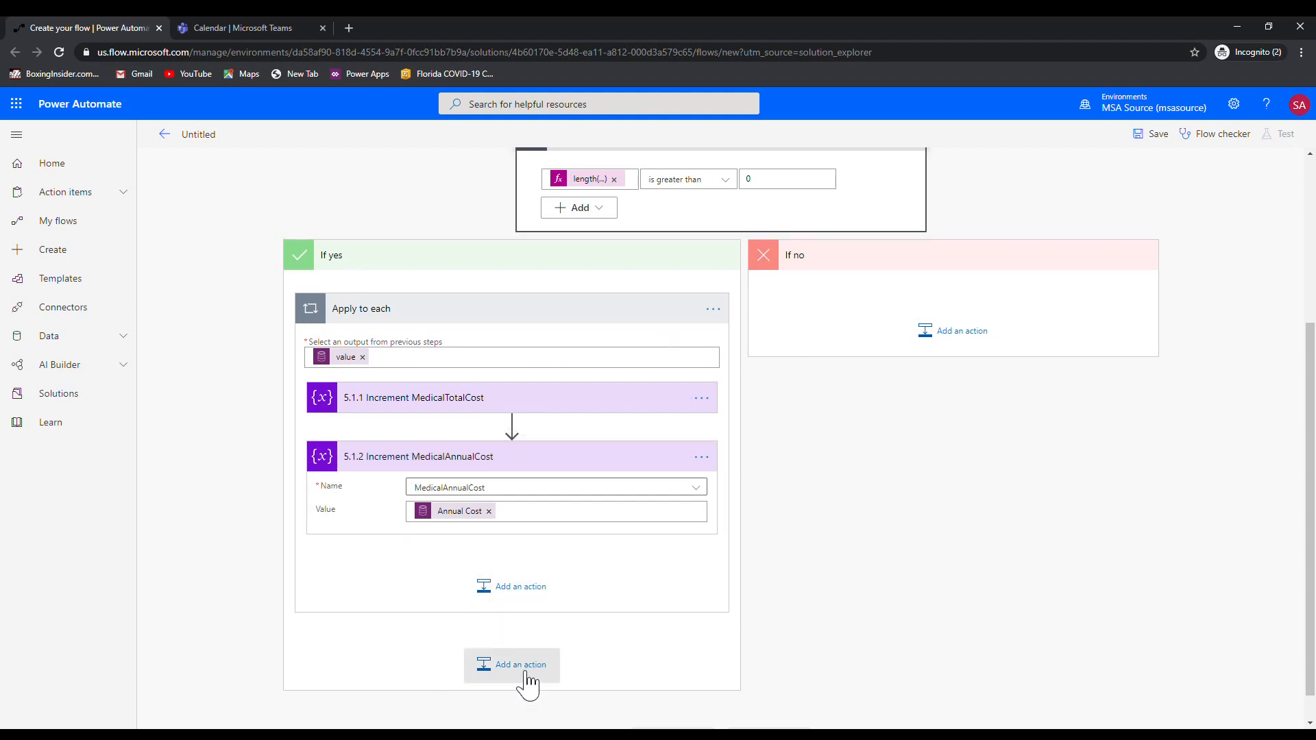
Add a Common Data Service (current environment) Update a record action below the Apply to each loop in the If yes branch
click(519, 667)
click(541, 406)
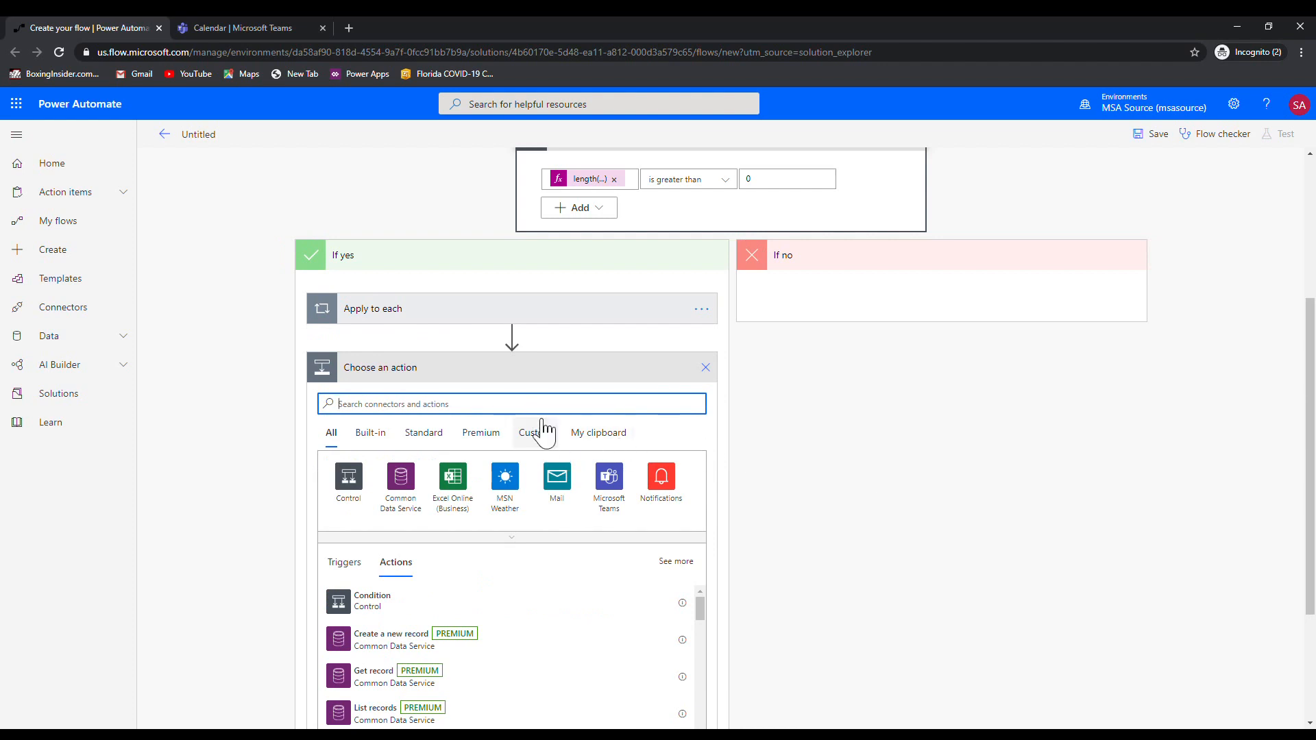
text(comon)
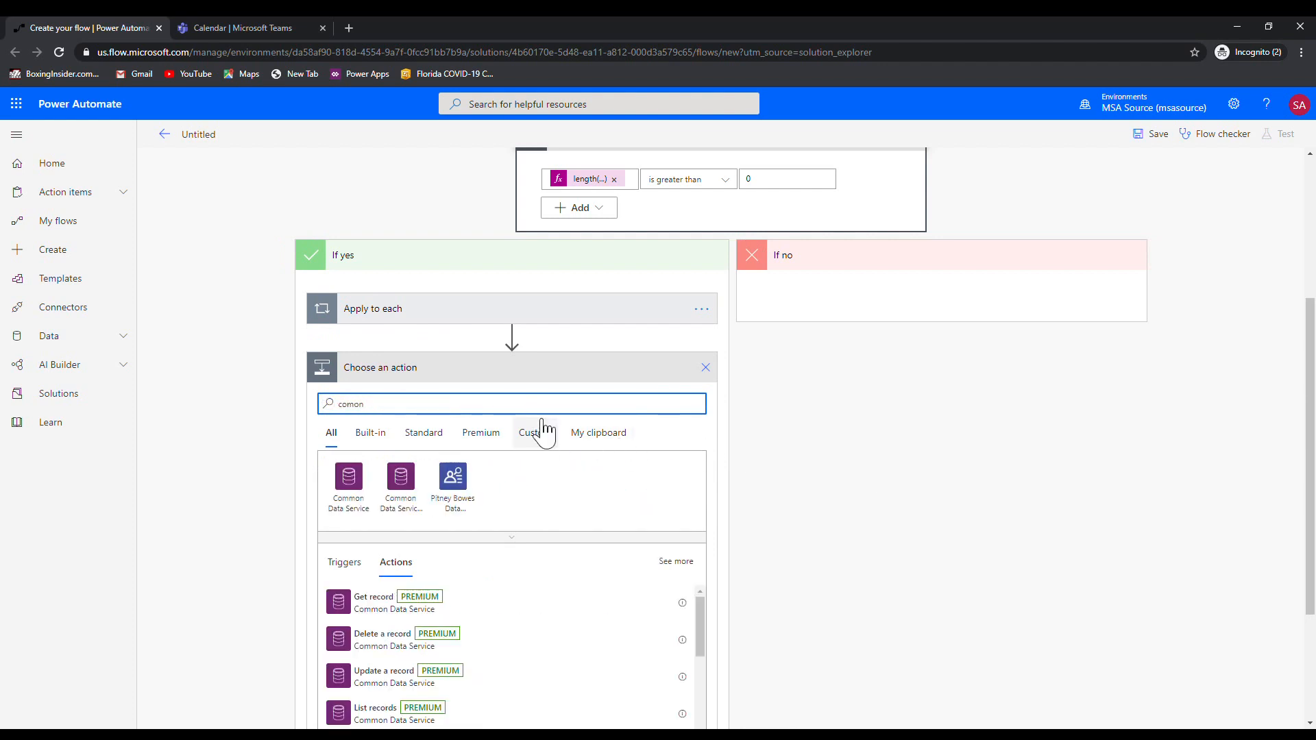
key(BackSpace)
key(BackSpace)
text(mon)
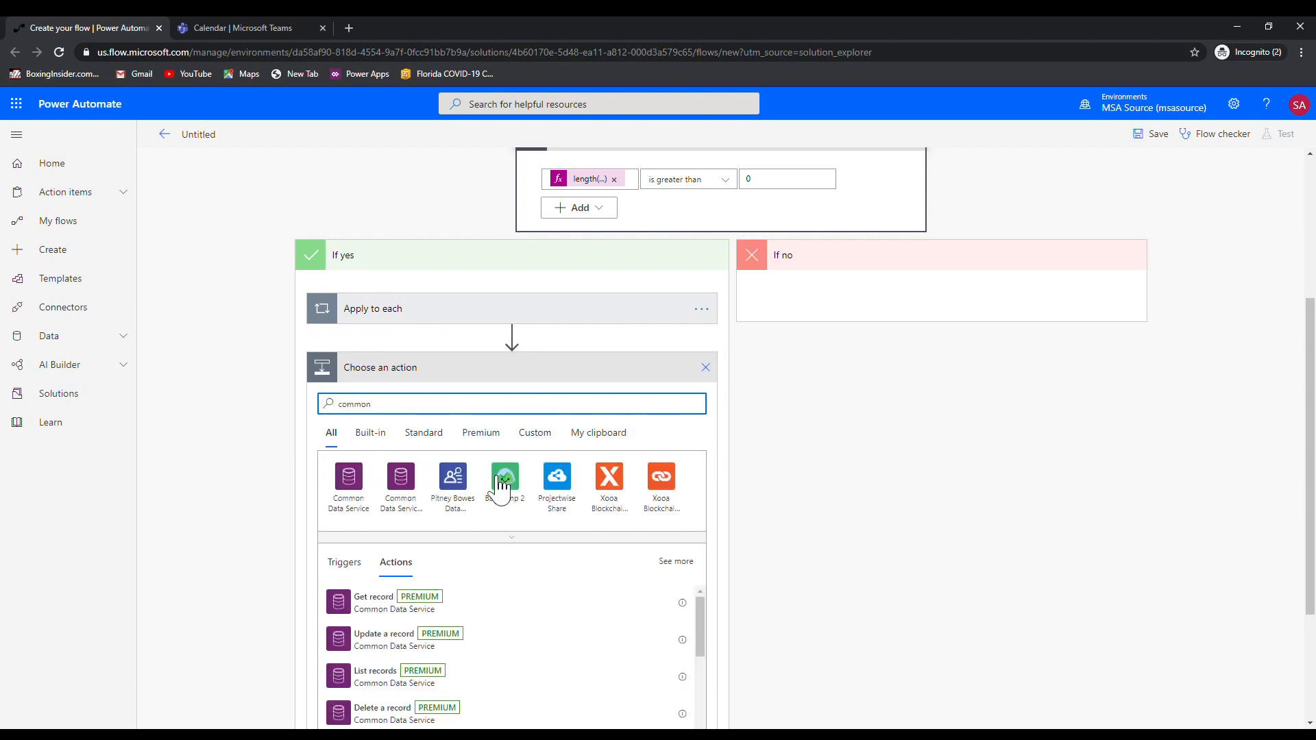
click(404, 502)
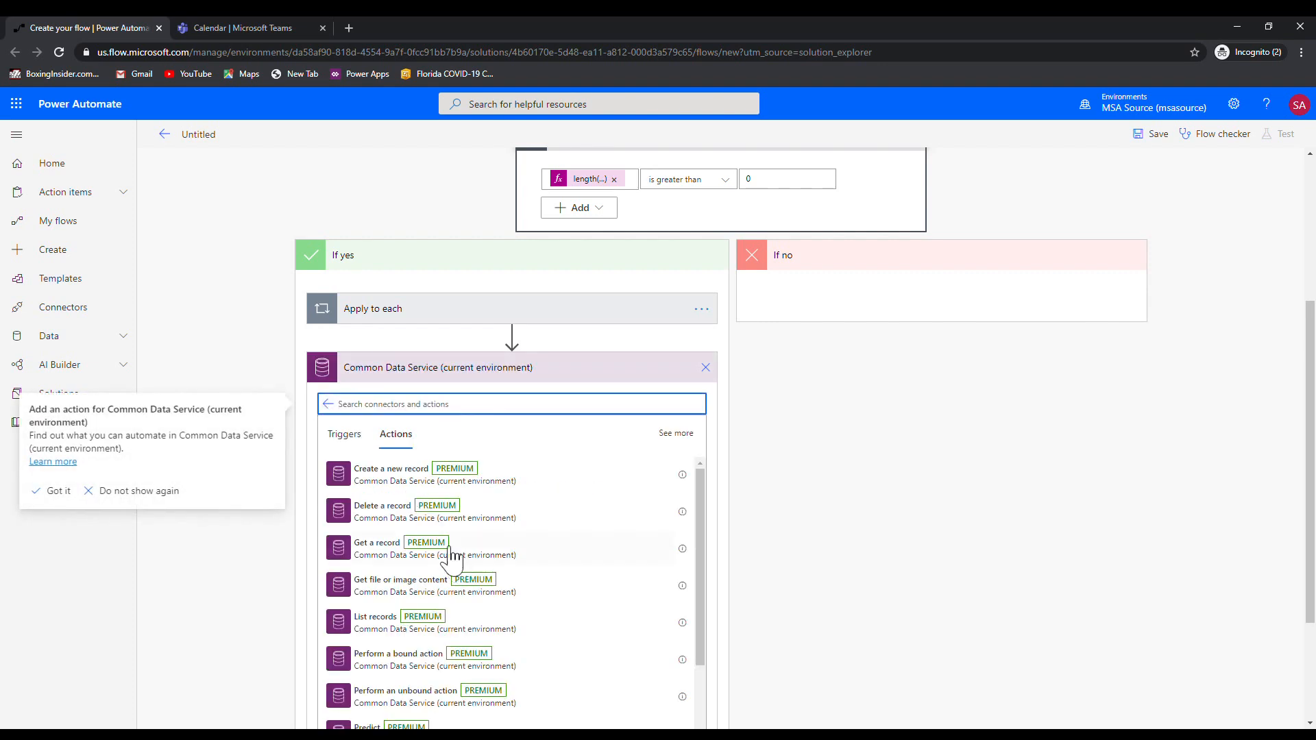
scroll(408, 494, down, 4)
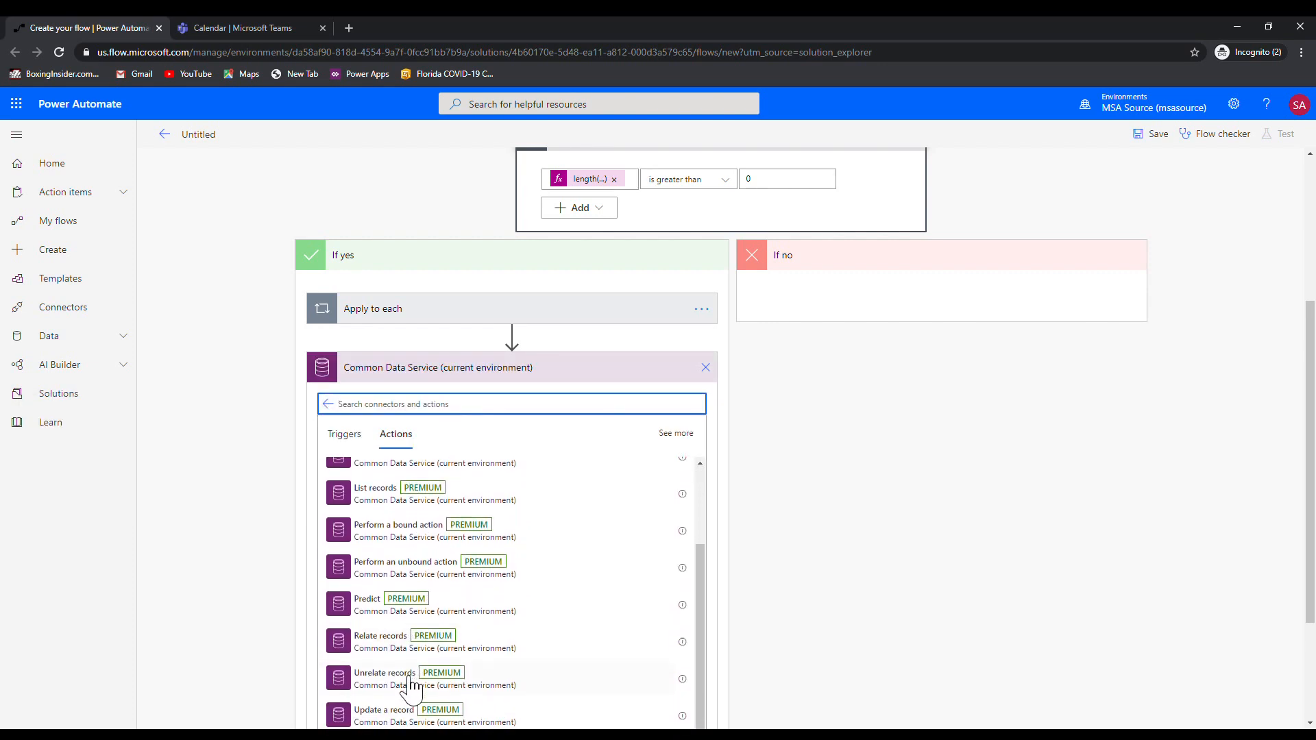
scroll(411, 685, down, 2)
click(400, 658)
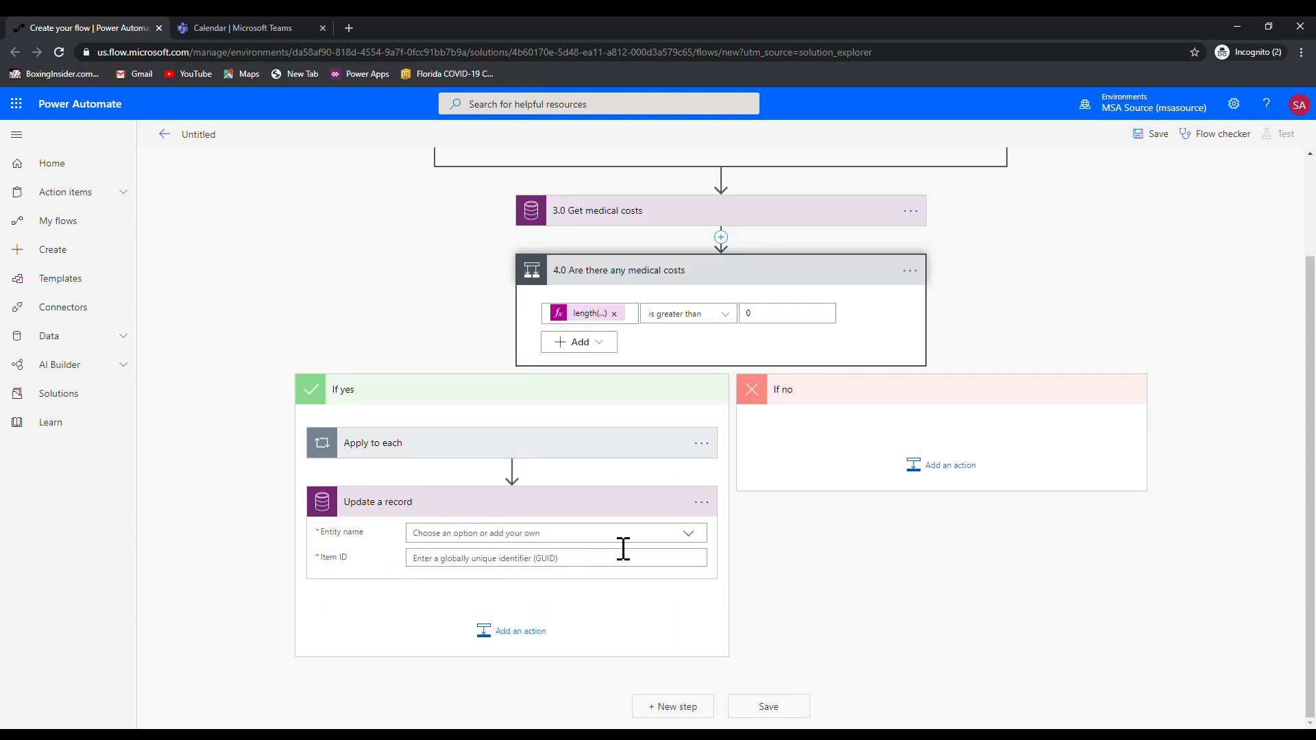
Set the Update a record action's entity to Services Completed and its Item ID to the trigger's ServiceCompletedId
click(673, 539)
text(service)
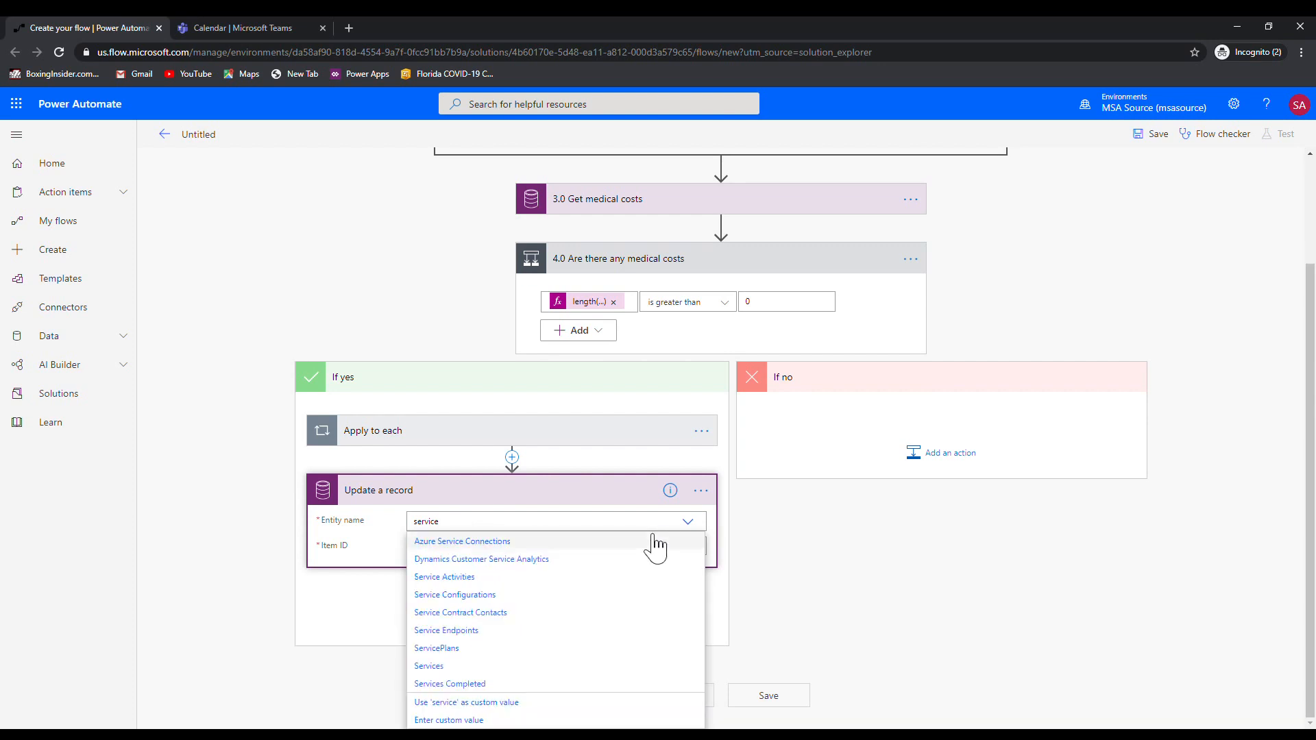
click(484, 566)
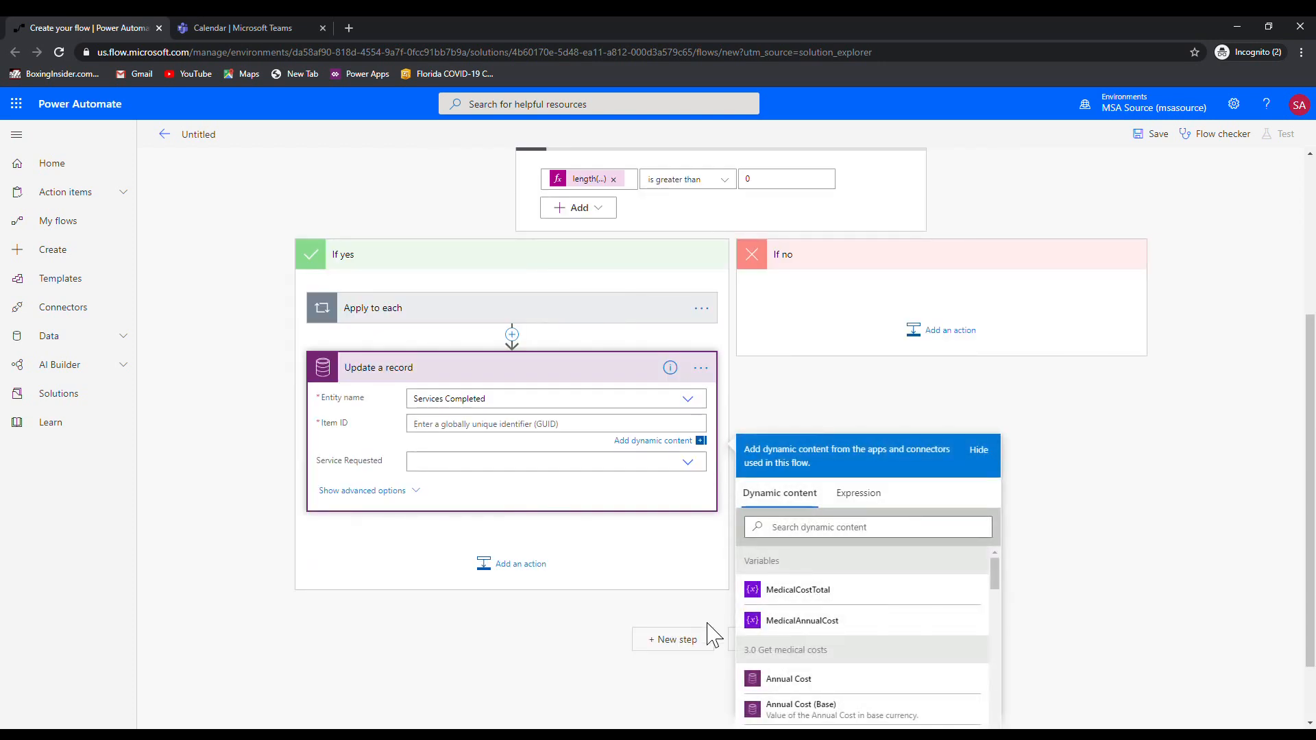
scroll(959, 631, down, 10)
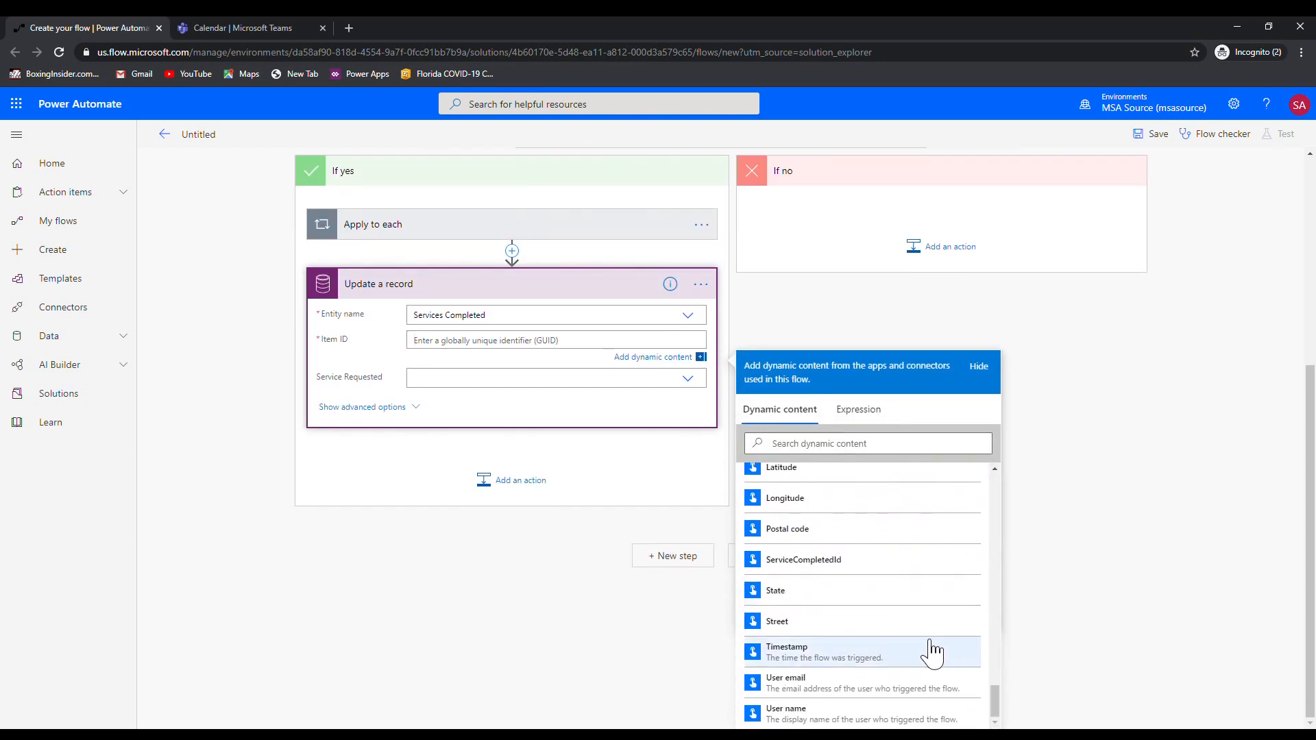
click(881, 566)
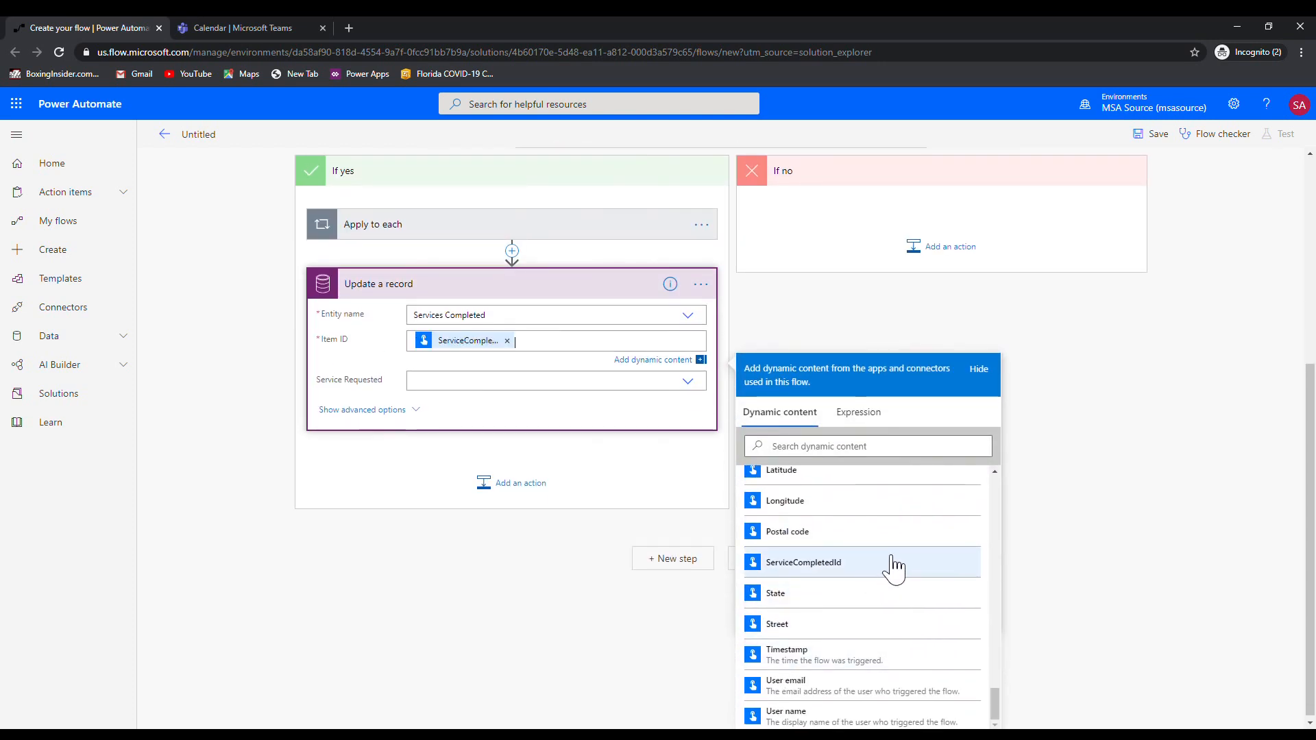
In the update's advanced options, set Projected Annual Medical Cost to MedicalAnnualCost and Projected Total Medical Cost to MedicalCostTotal
click(400, 411)
scroll(405, 545, down, 3)
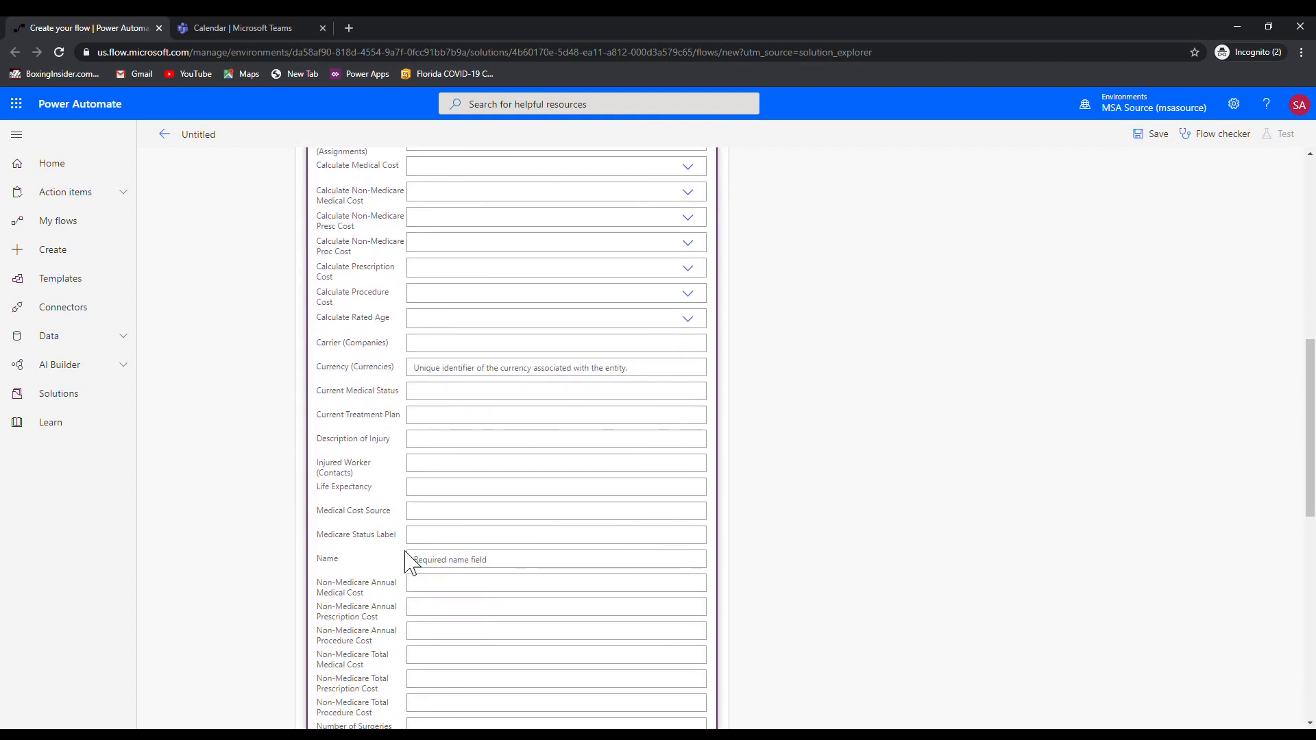
scroll(434, 528, down, 3)
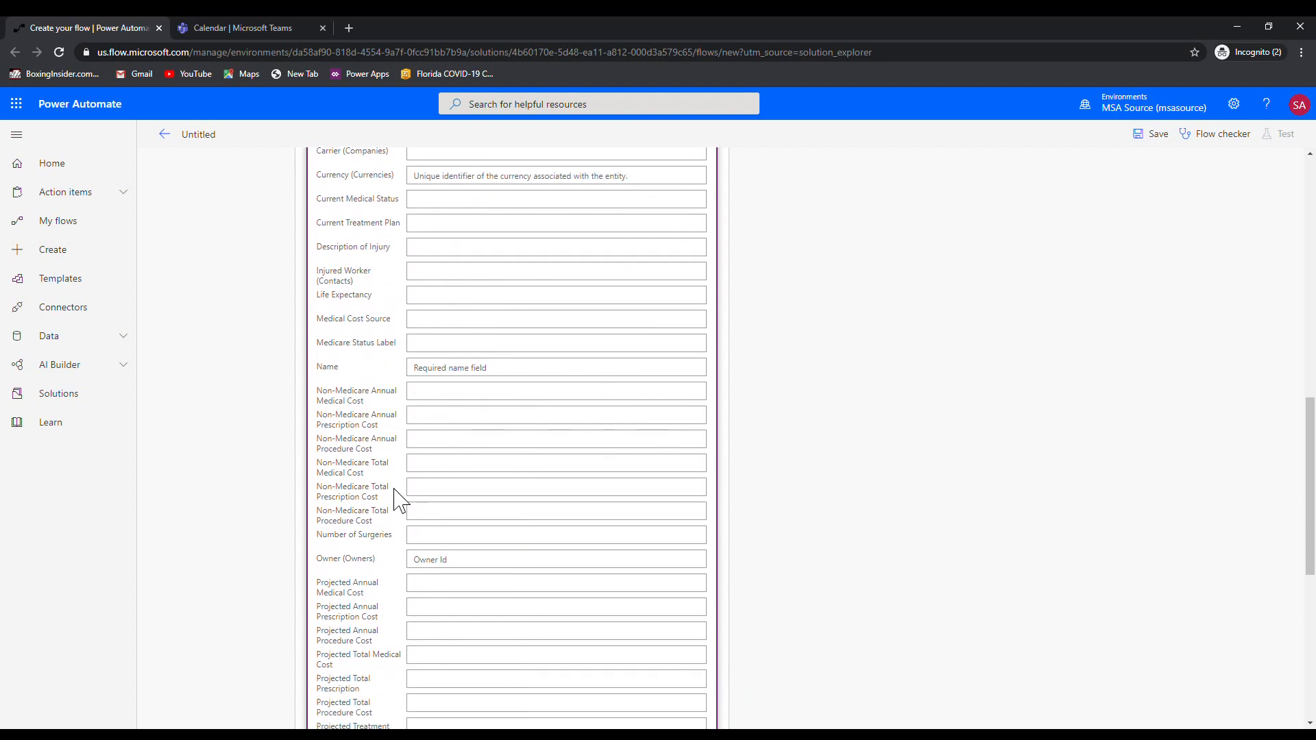
scroll(394, 484, up, 2)
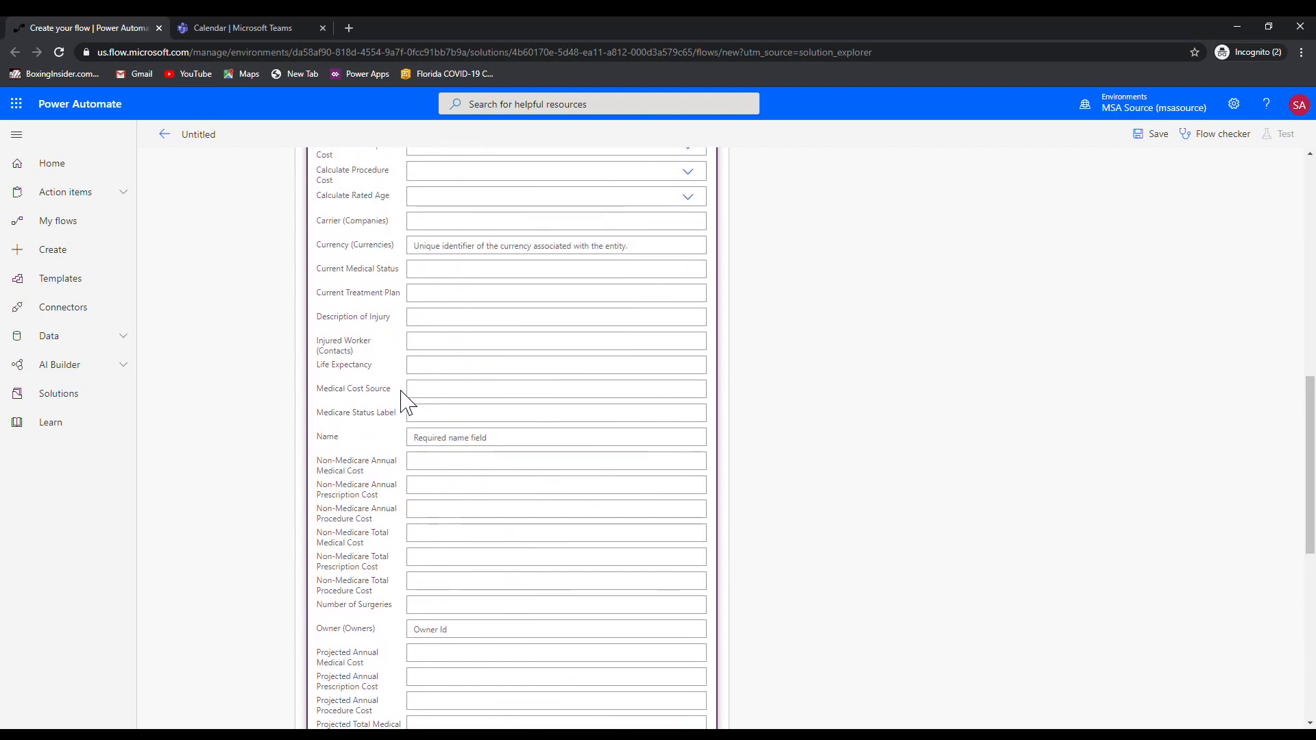
scroll(402, 393, up, 4)
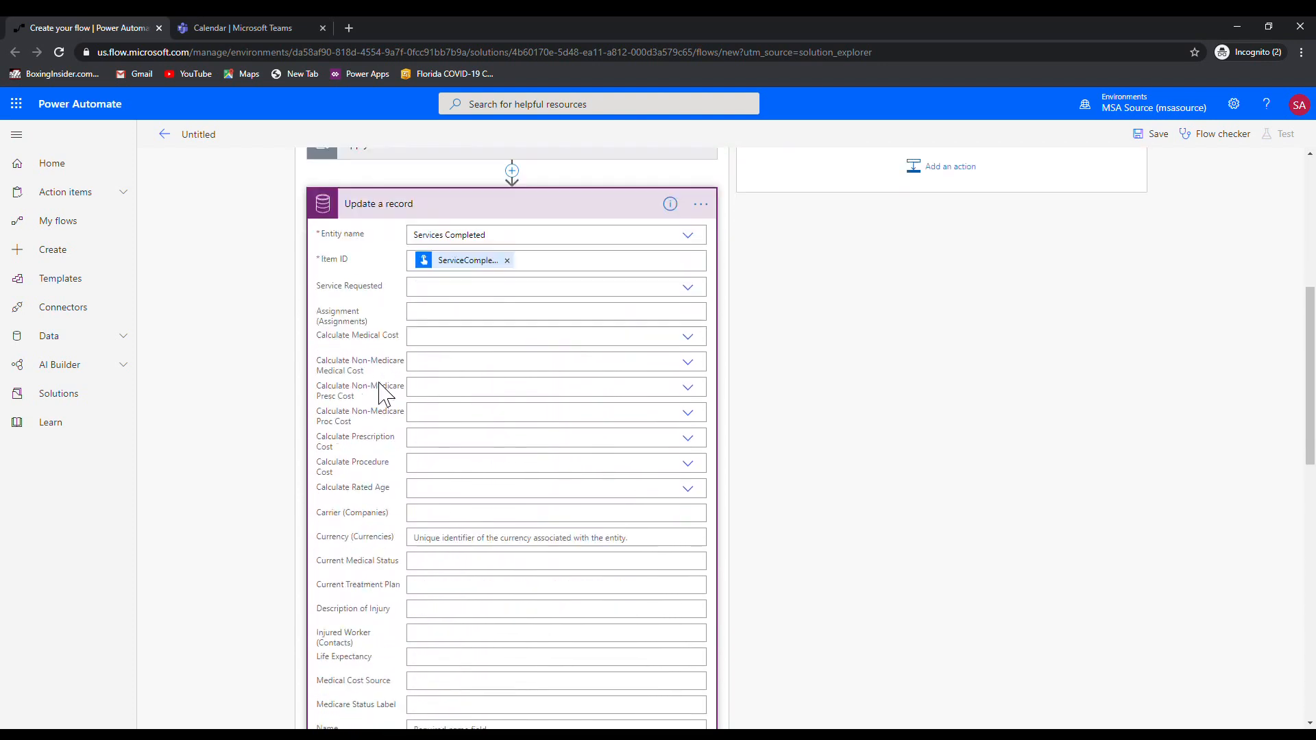
scroll(381, 394, down, 9)
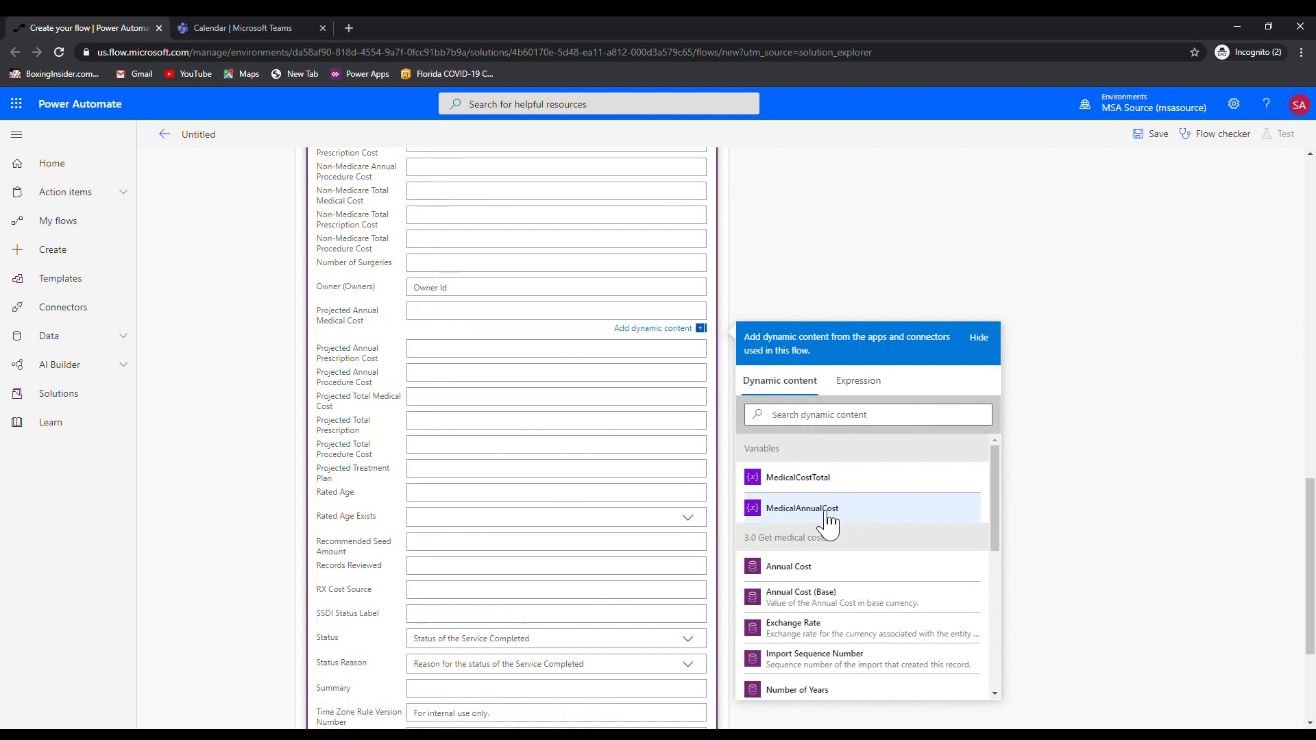
click(803, 509)
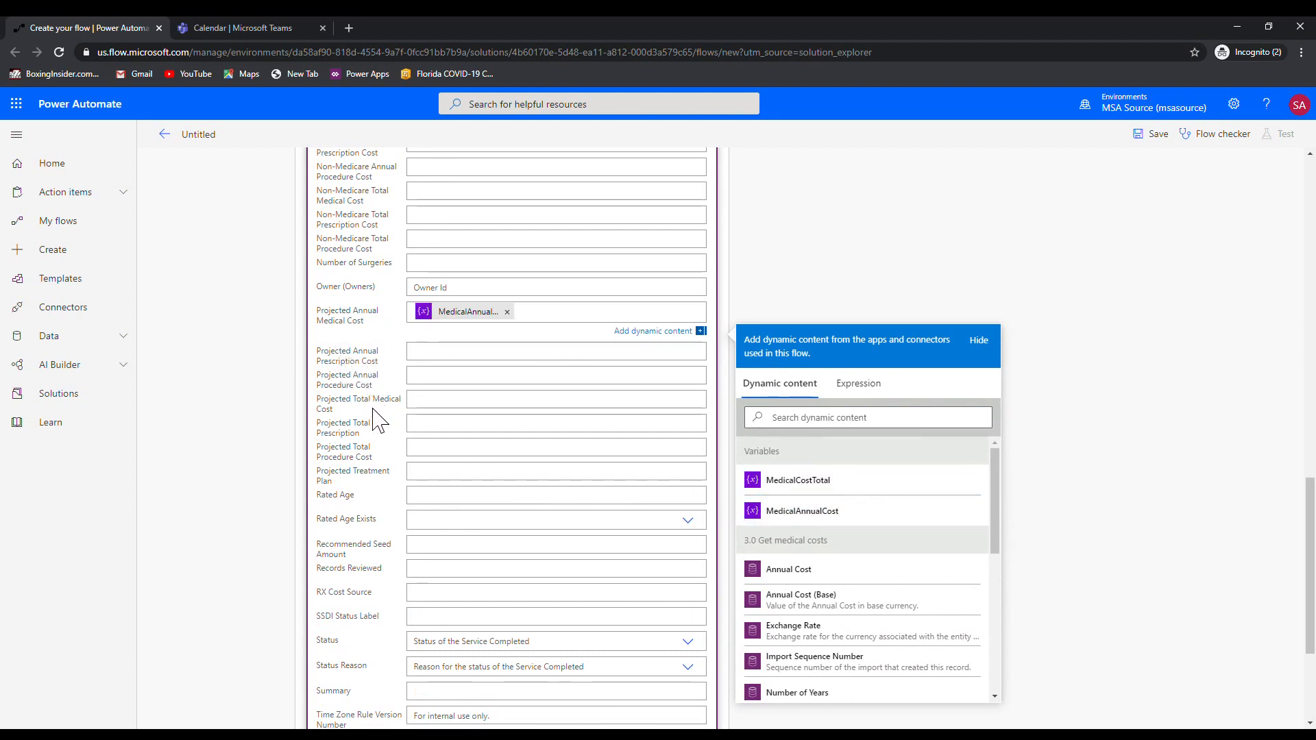
click(435, 403)
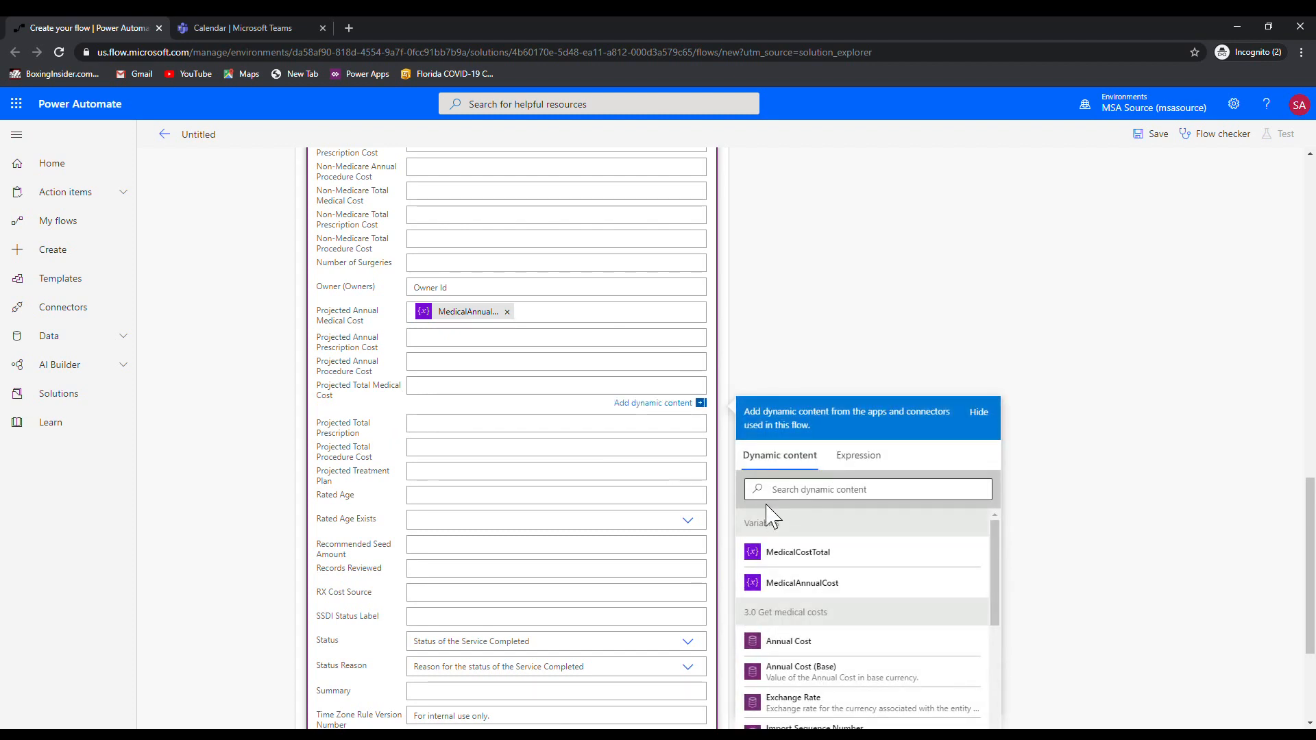
click(806, 552)
Set Calculate Medical Cost to No in the Update a record action
scroll(524, 370, up, 5)
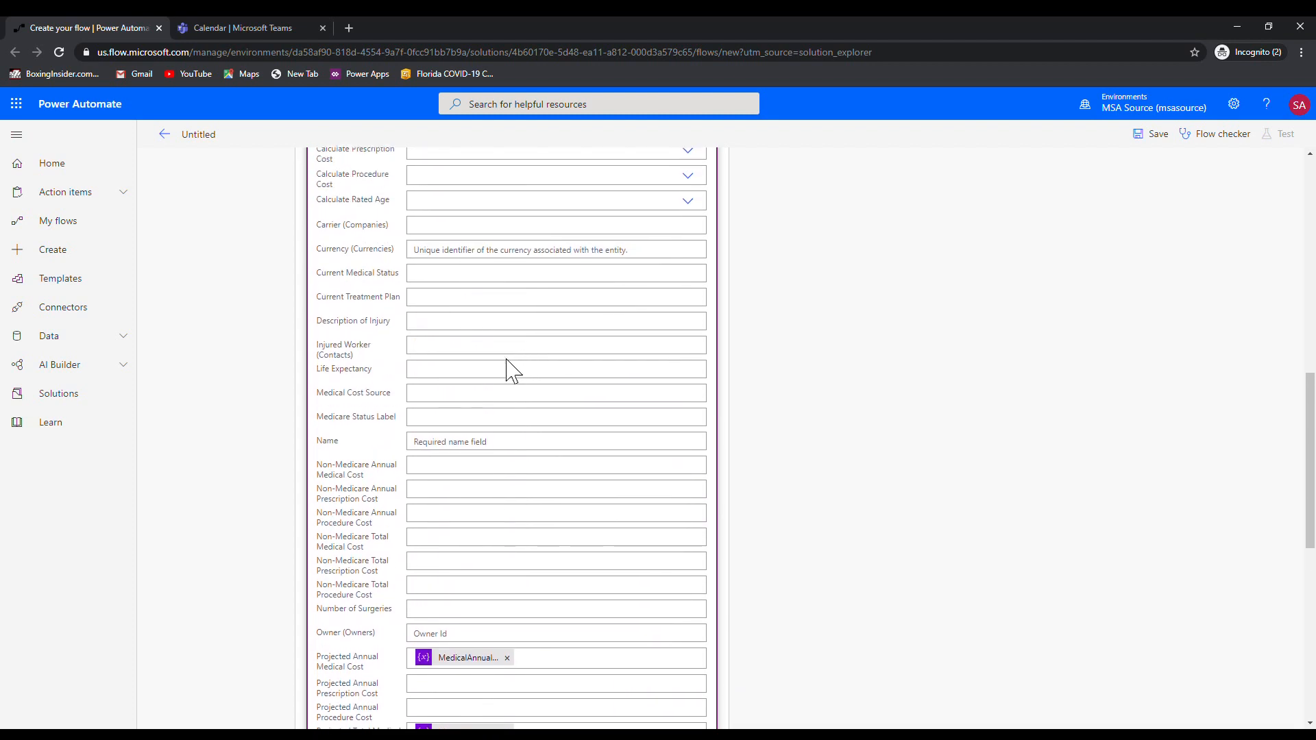
scroll(521, 367, up, 3)
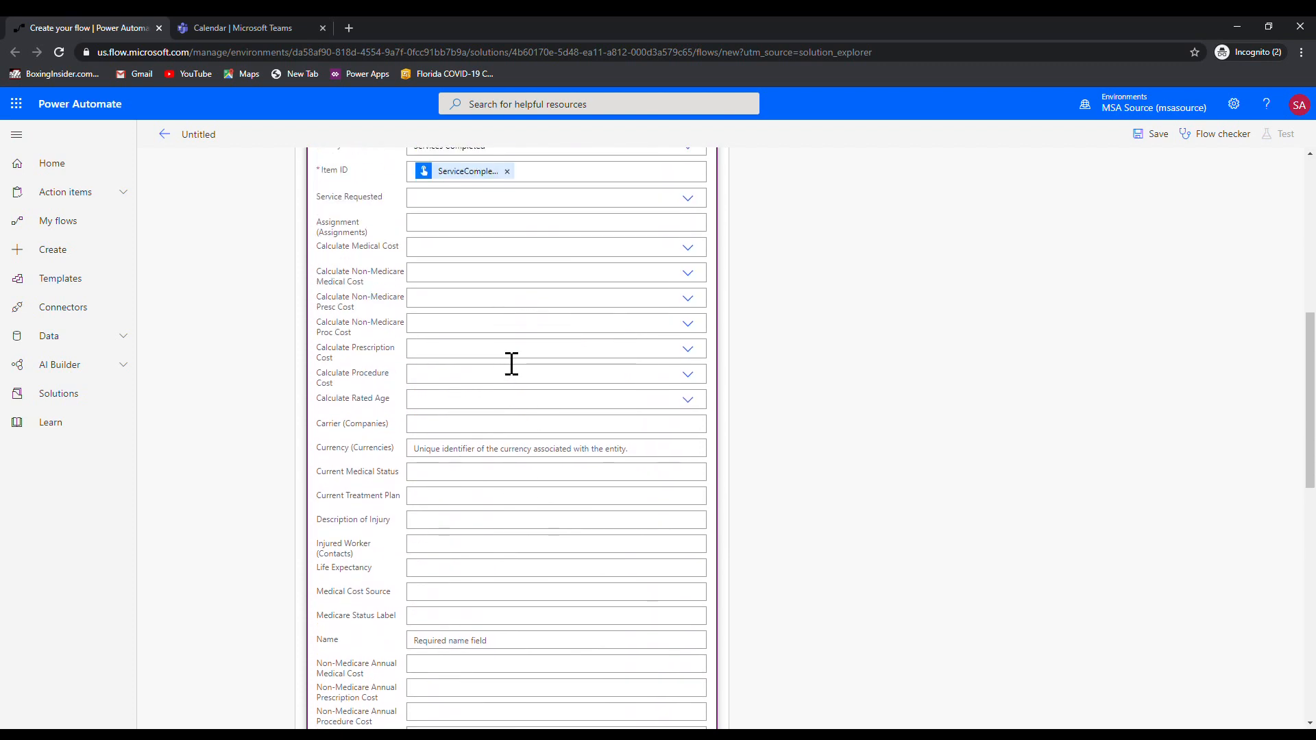
scroll(511, 363, up, 5)
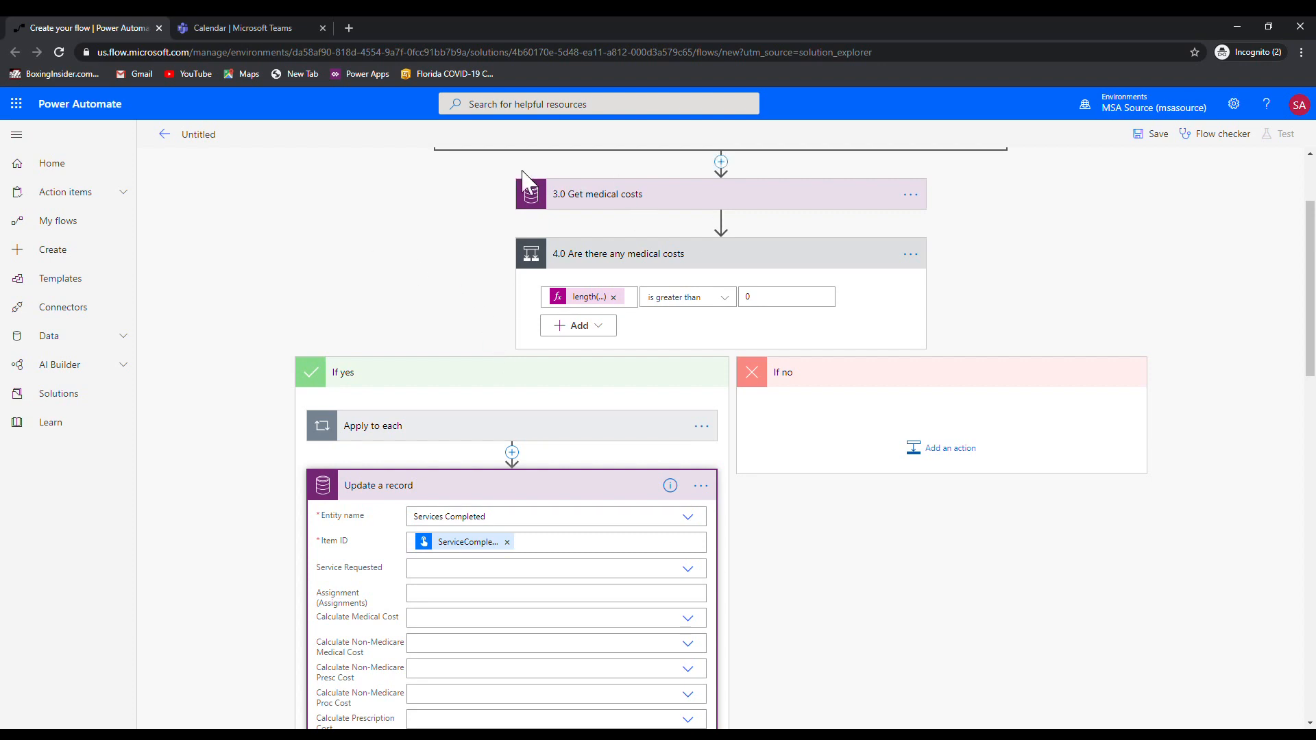
scroll(485, 461, down, 4)
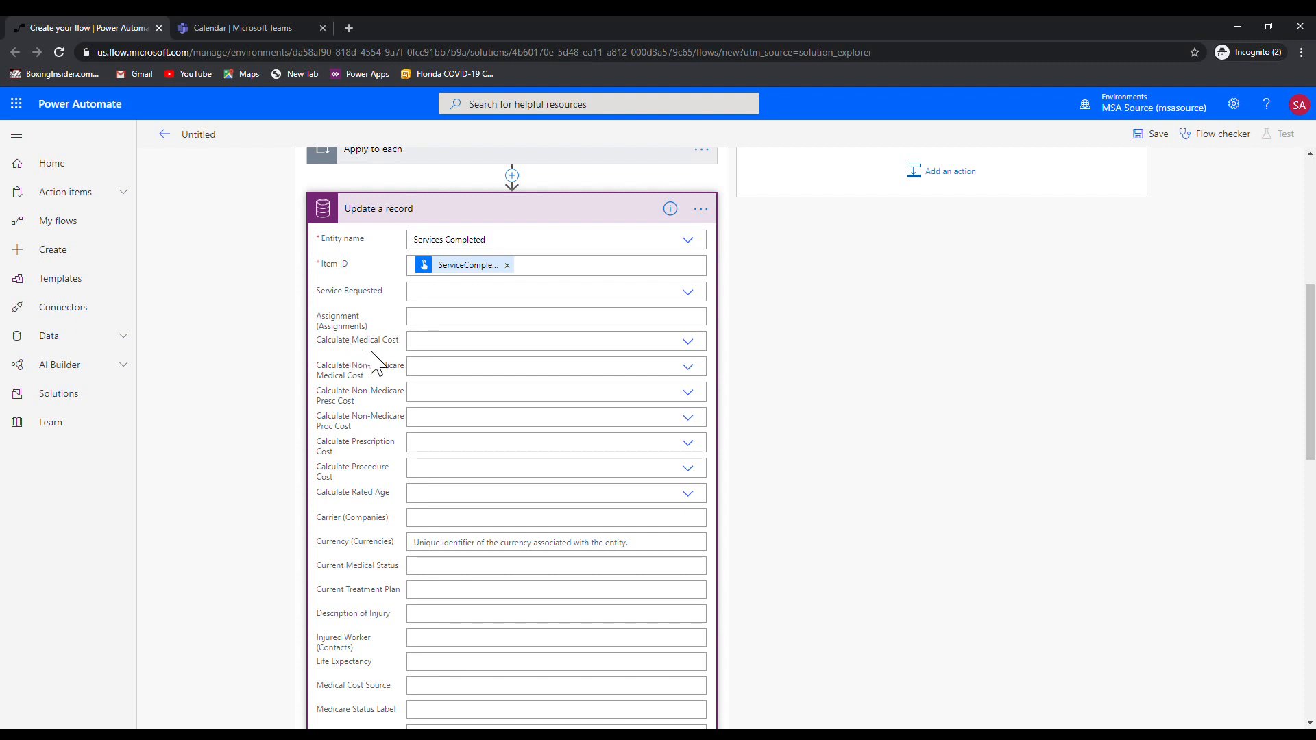
click(425, 349)
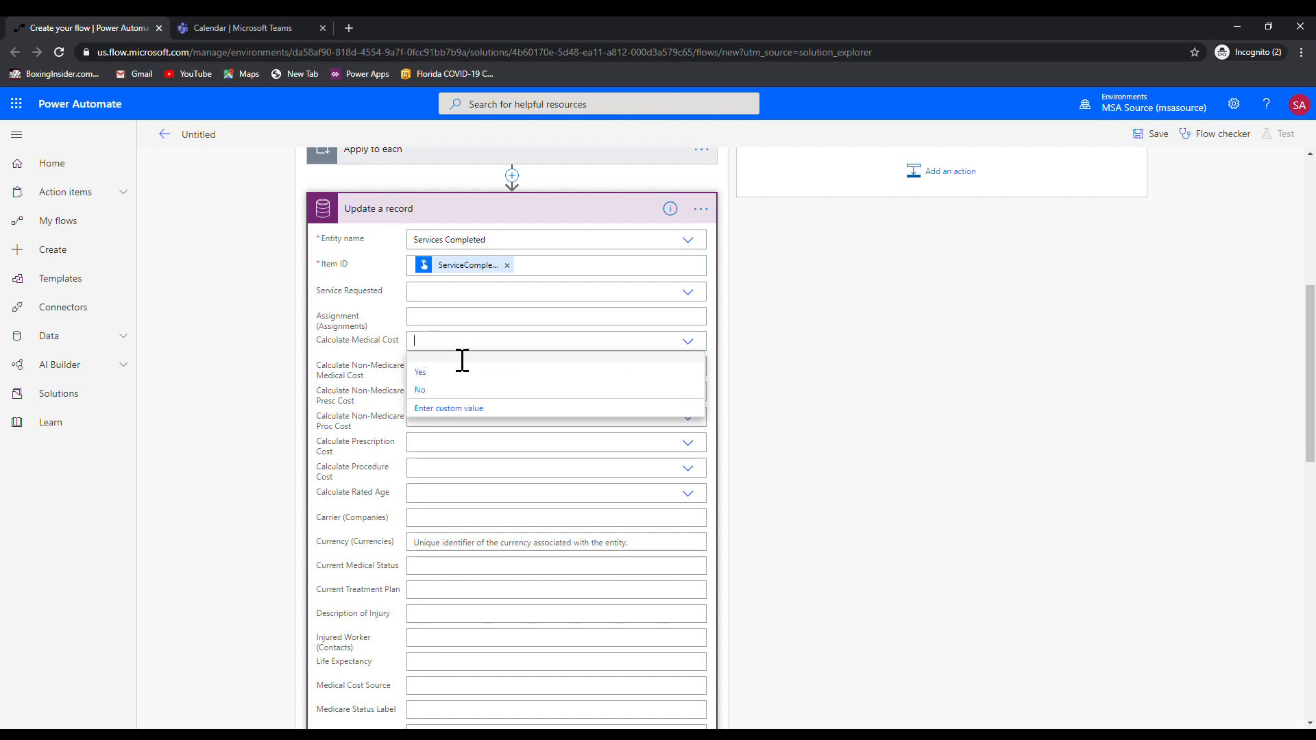
click(436, 392)
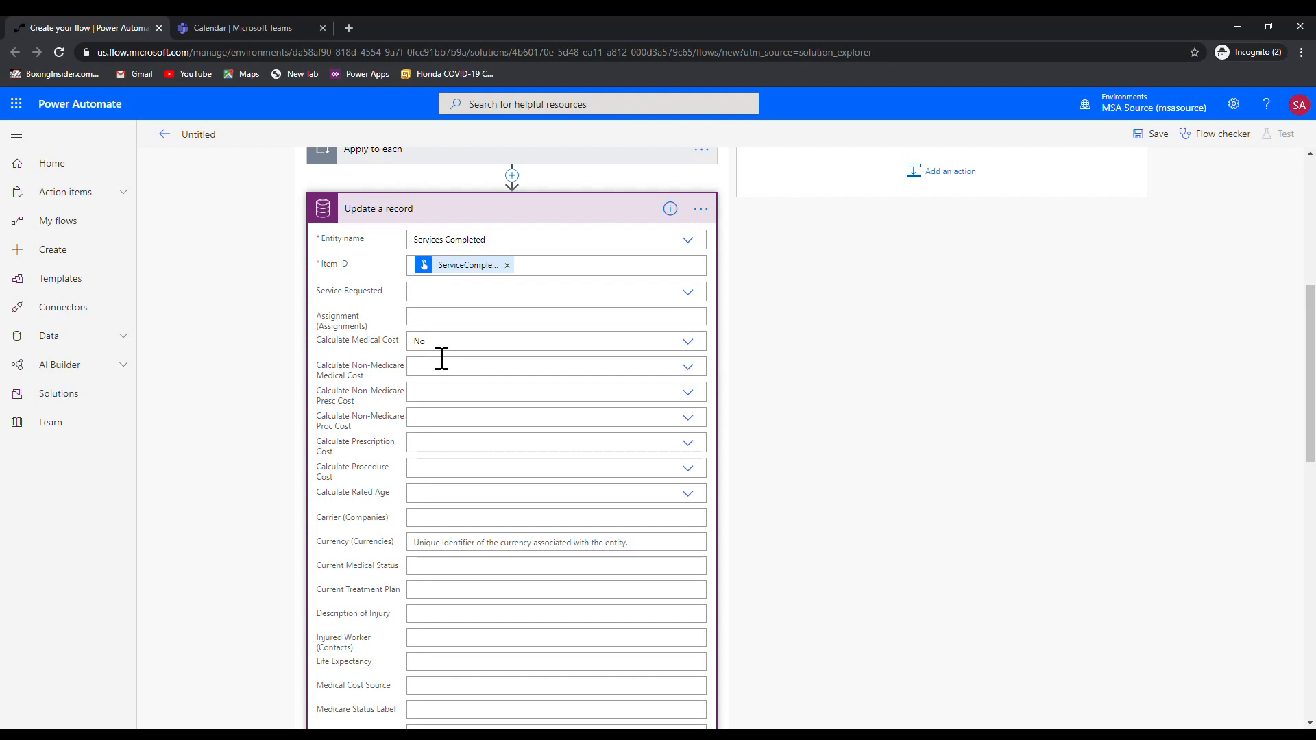
Review the fields of the Update a record action and the preceding steps of the flow
scroll(521, 397, down, 5)
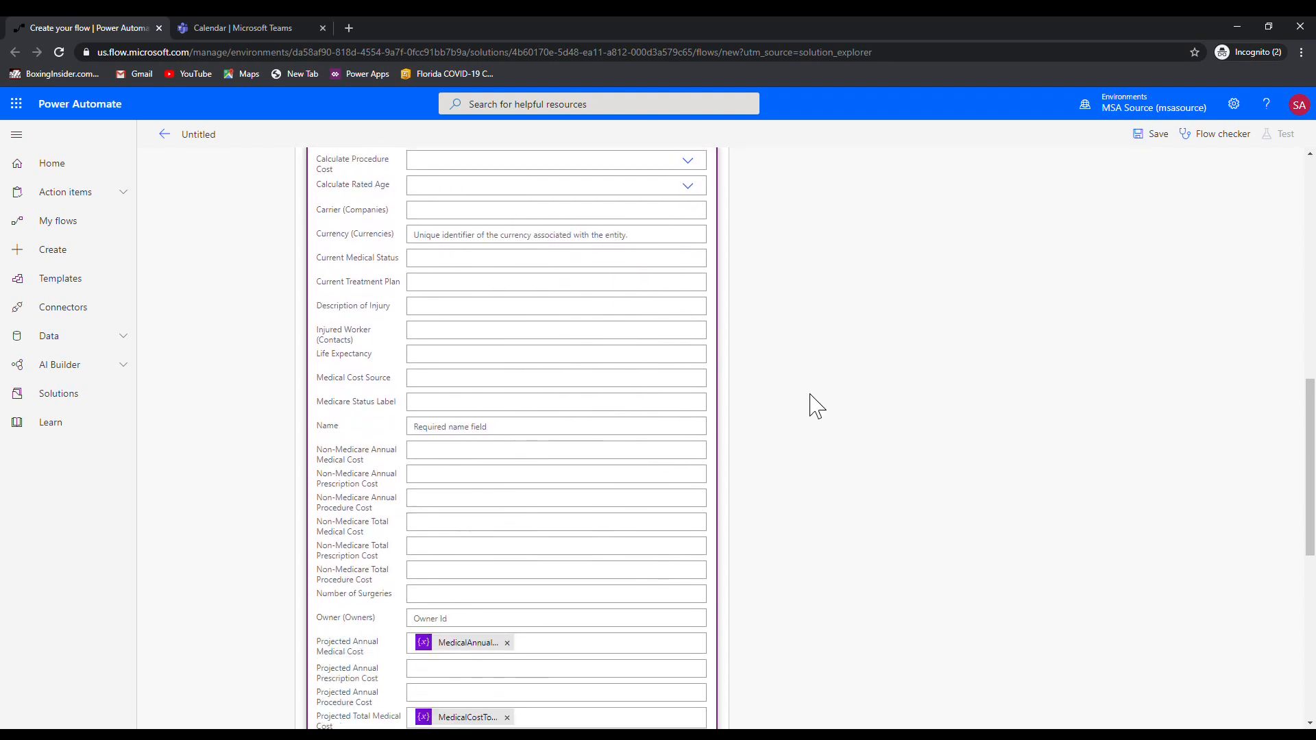
scroll(812, 405, down, 3)
scroll(759, 397, up, 8)
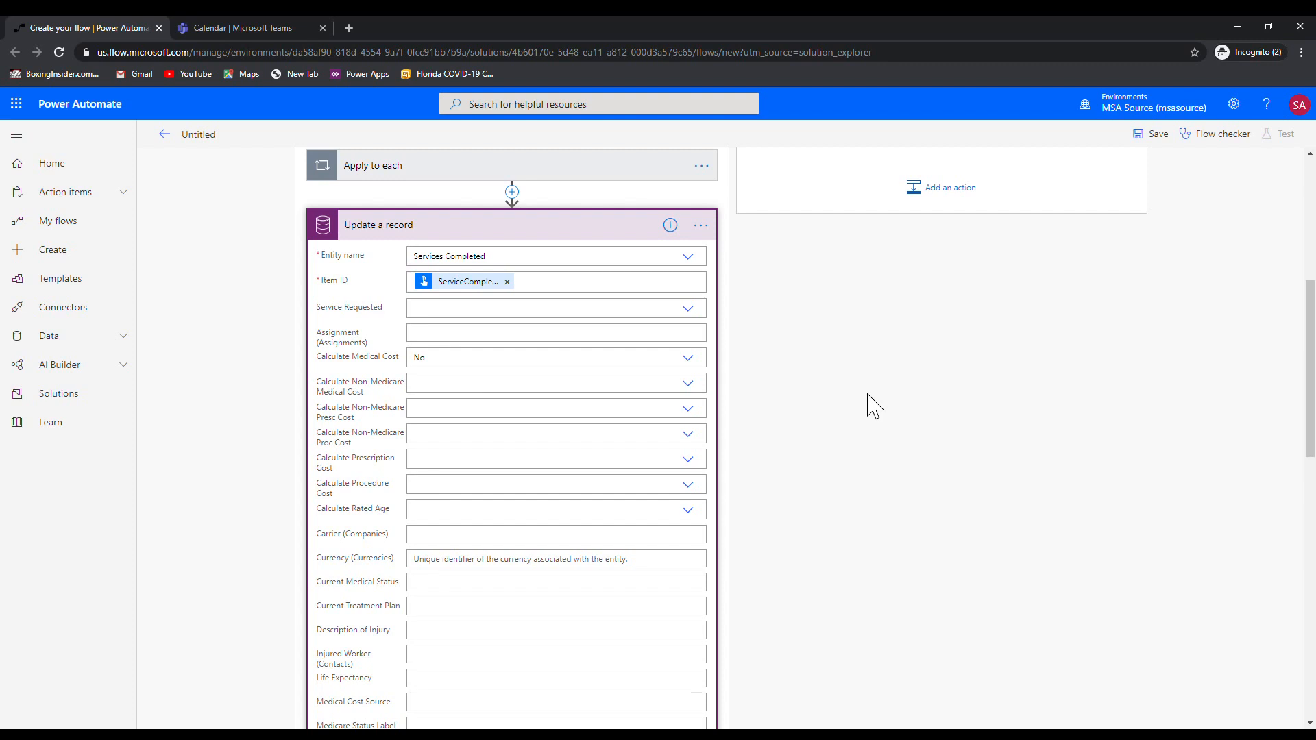
scroll(868, 406, down, 2)
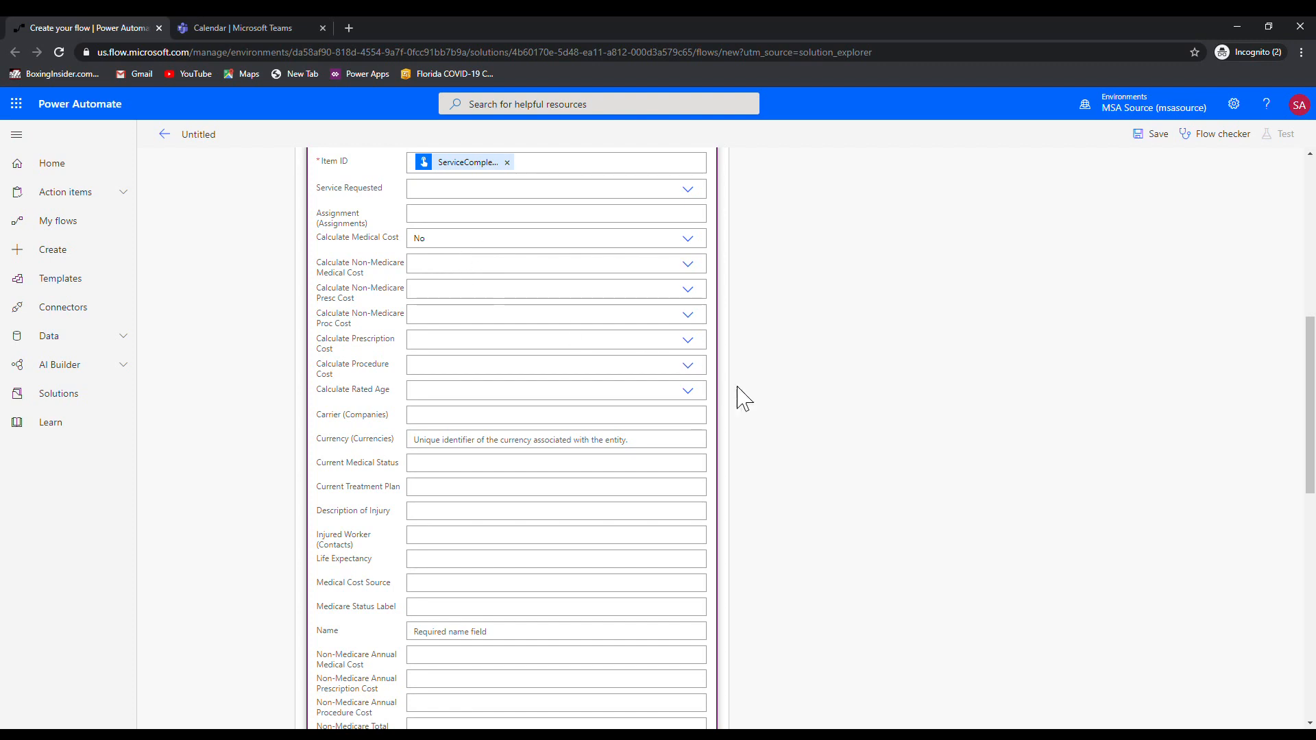
scroll(744, 401, down, 3)
scroll(754, 432, down, 7)
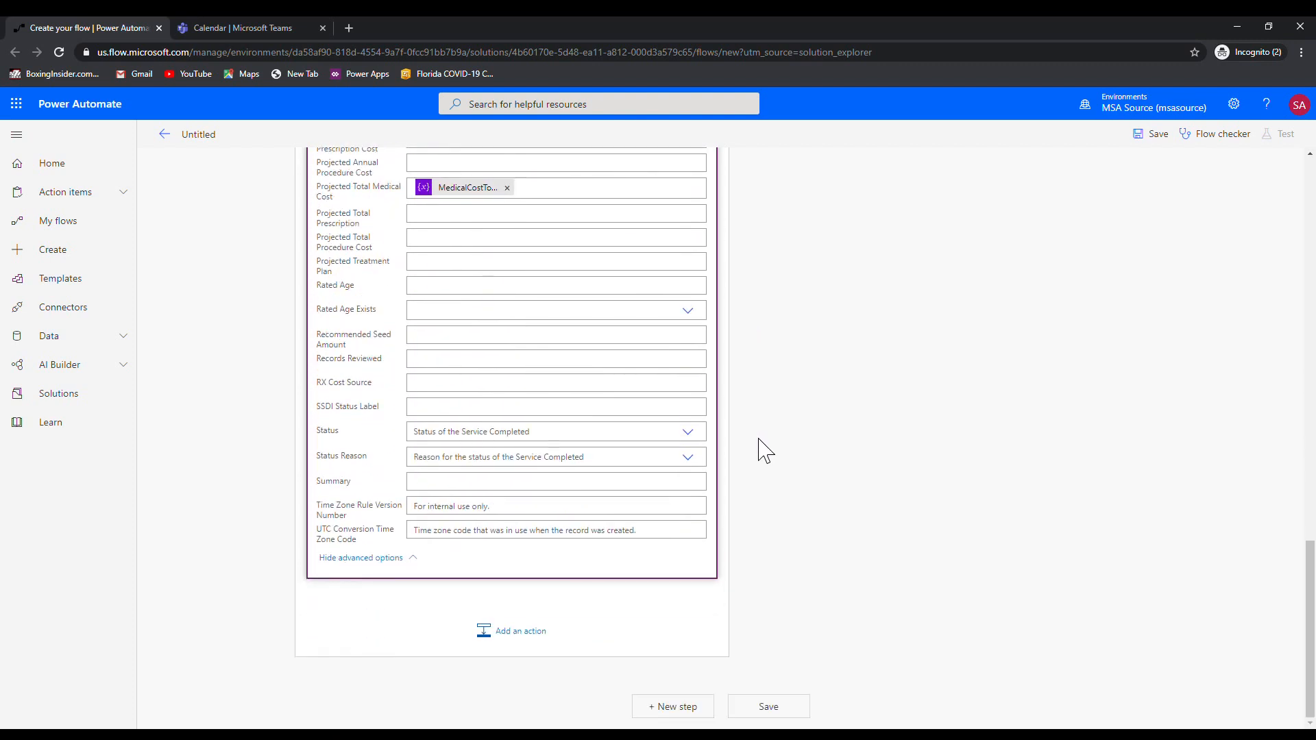
scroll(815, 421, up, 15)
scroll(816, 421, up, 1)
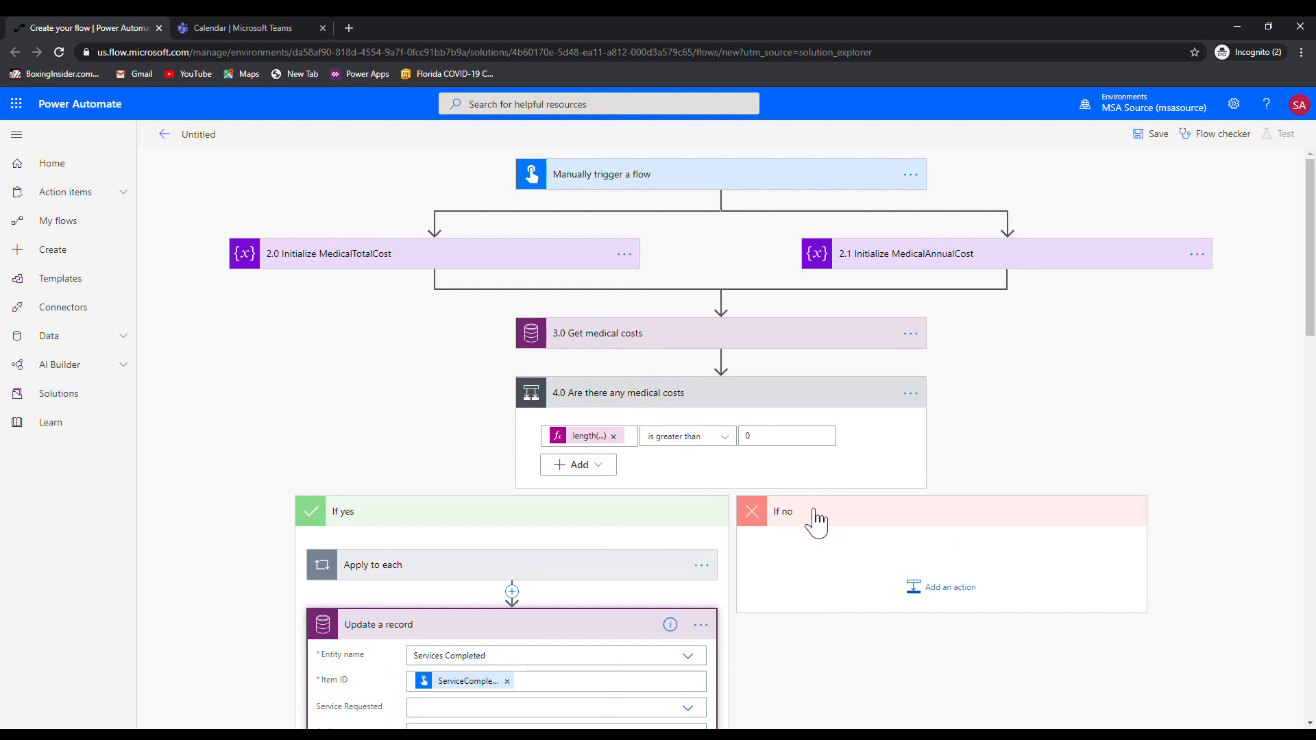
Add a Common Data Service (current environment) Update a record action to the If no branch
click(940, 594)
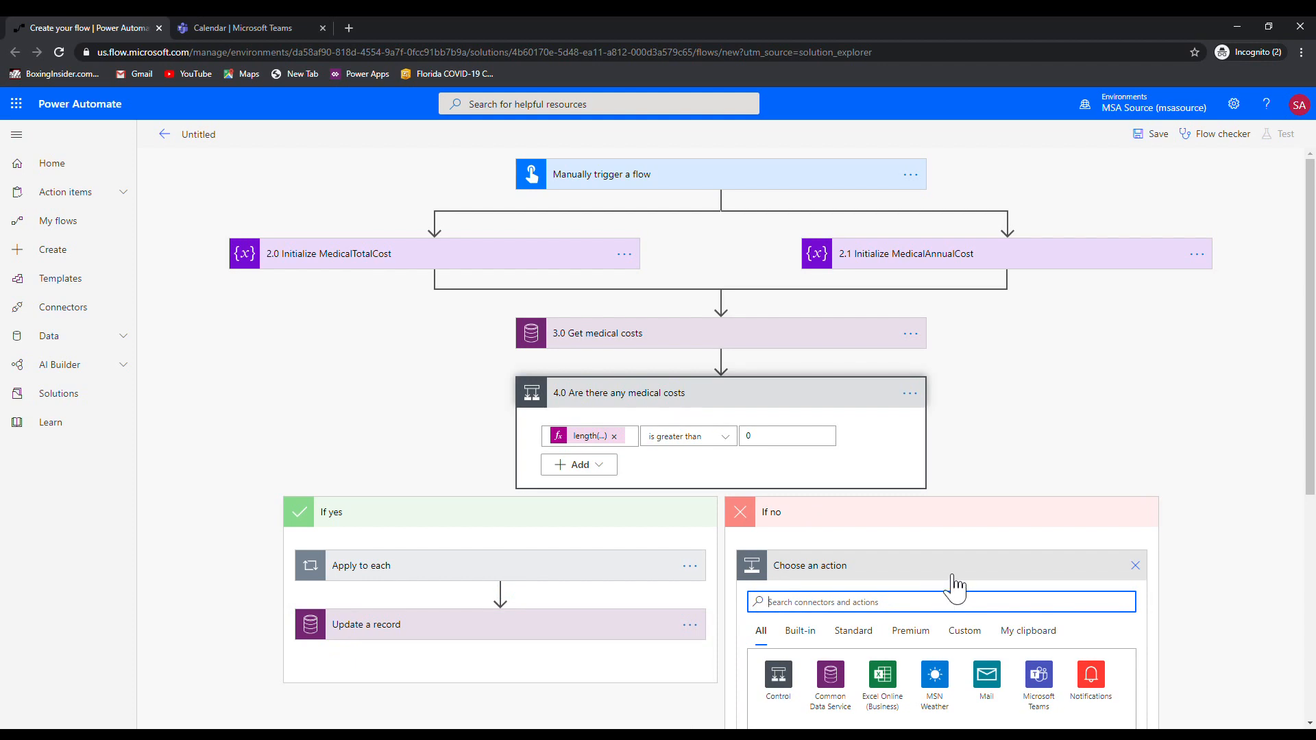
text(common)
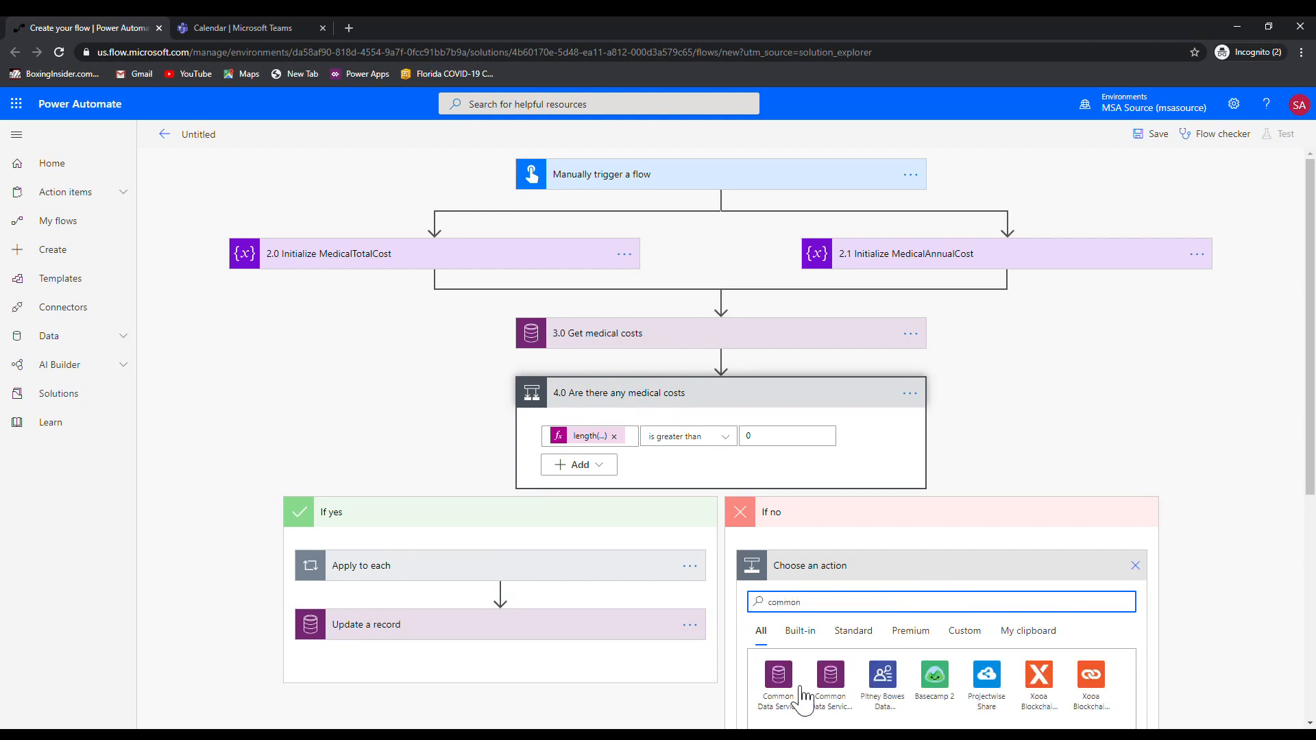
click(850, 685)
scroll(891, 603, down, 5)
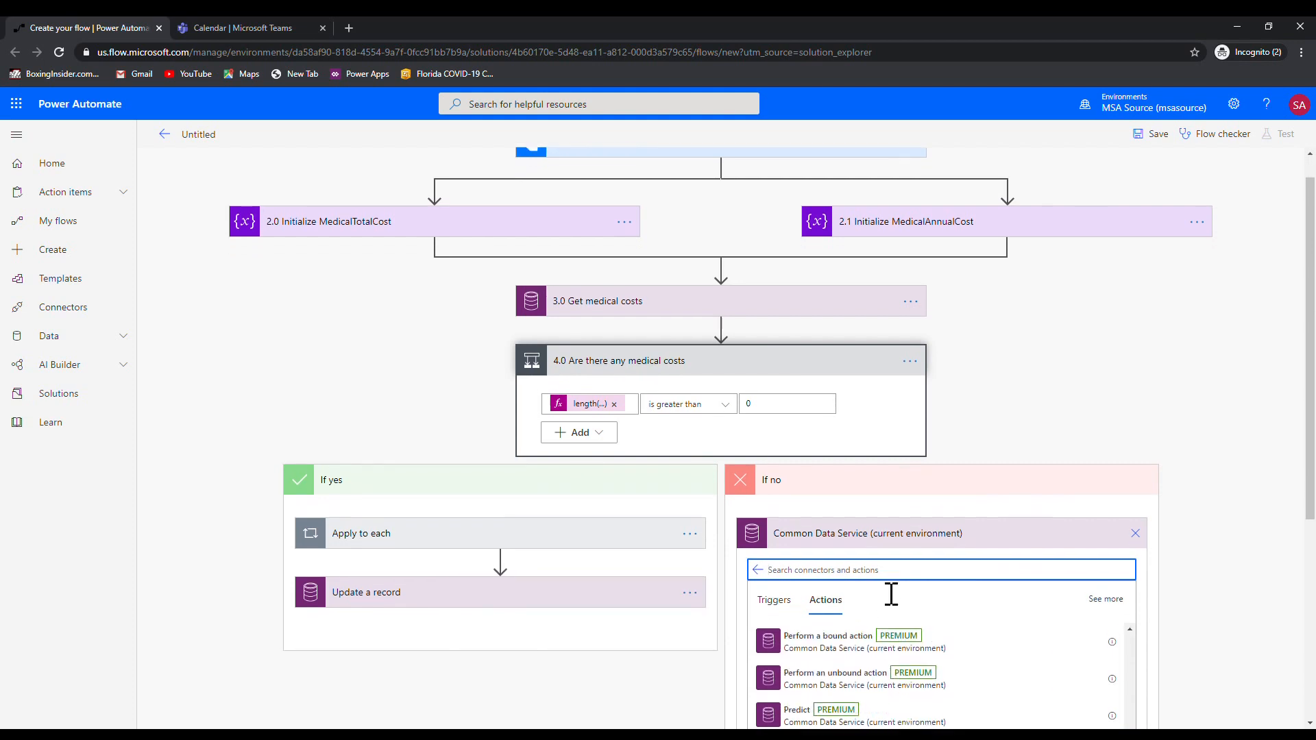
scroll(909, 657, down, 3)
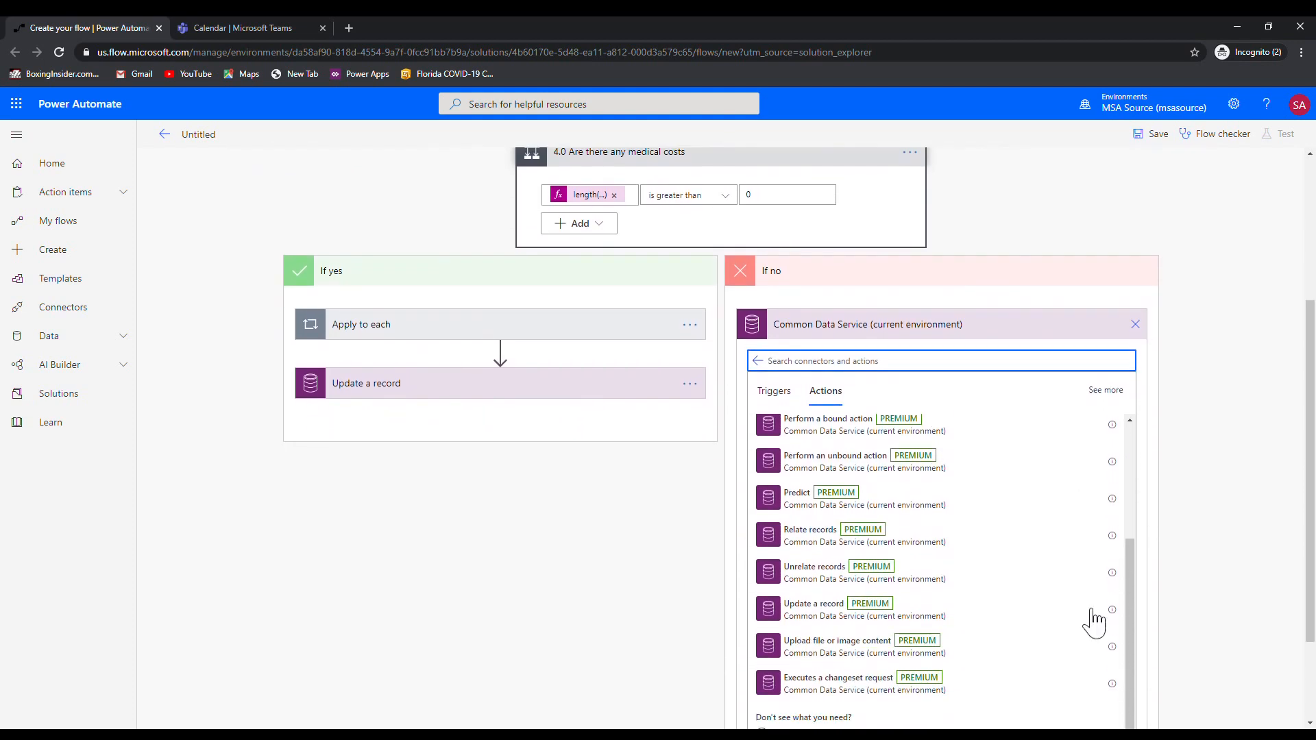
click(843, 578)
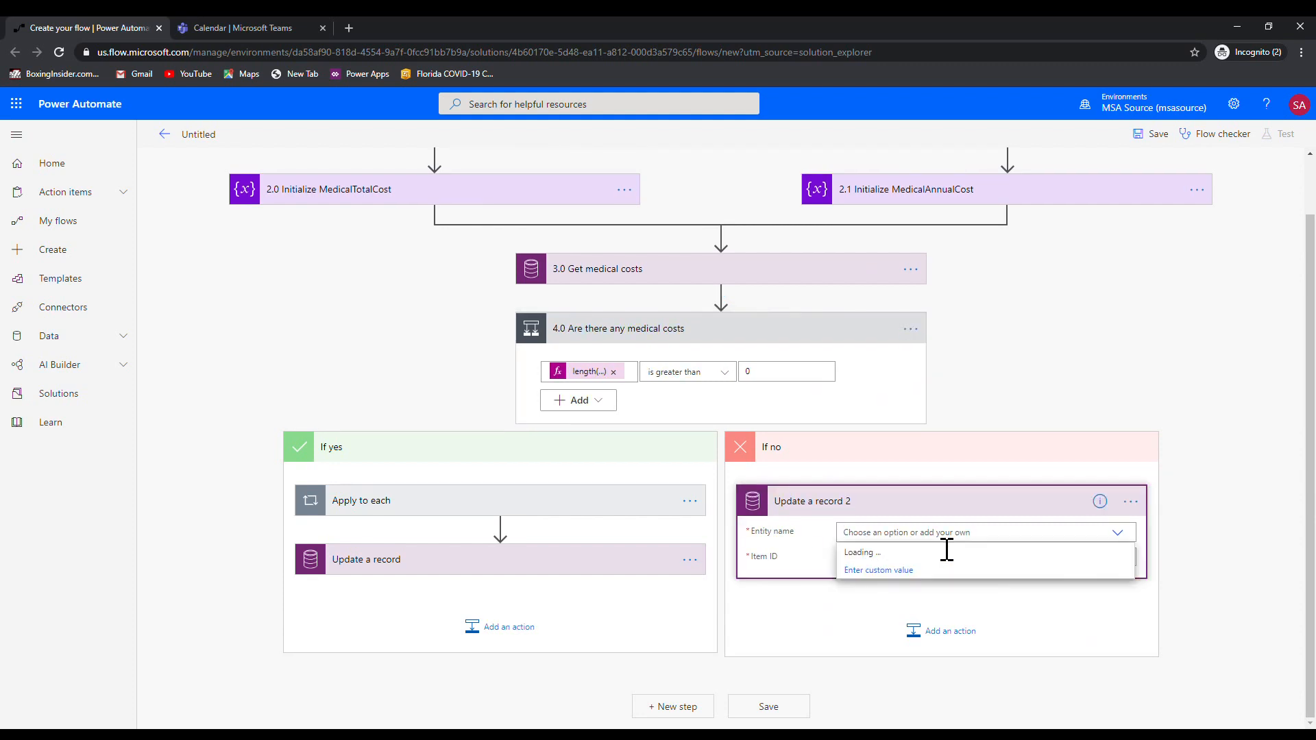
Set the new update action's entity to Services Completed and its Item ID to the trigger's ServiceCompletedId
text(service)
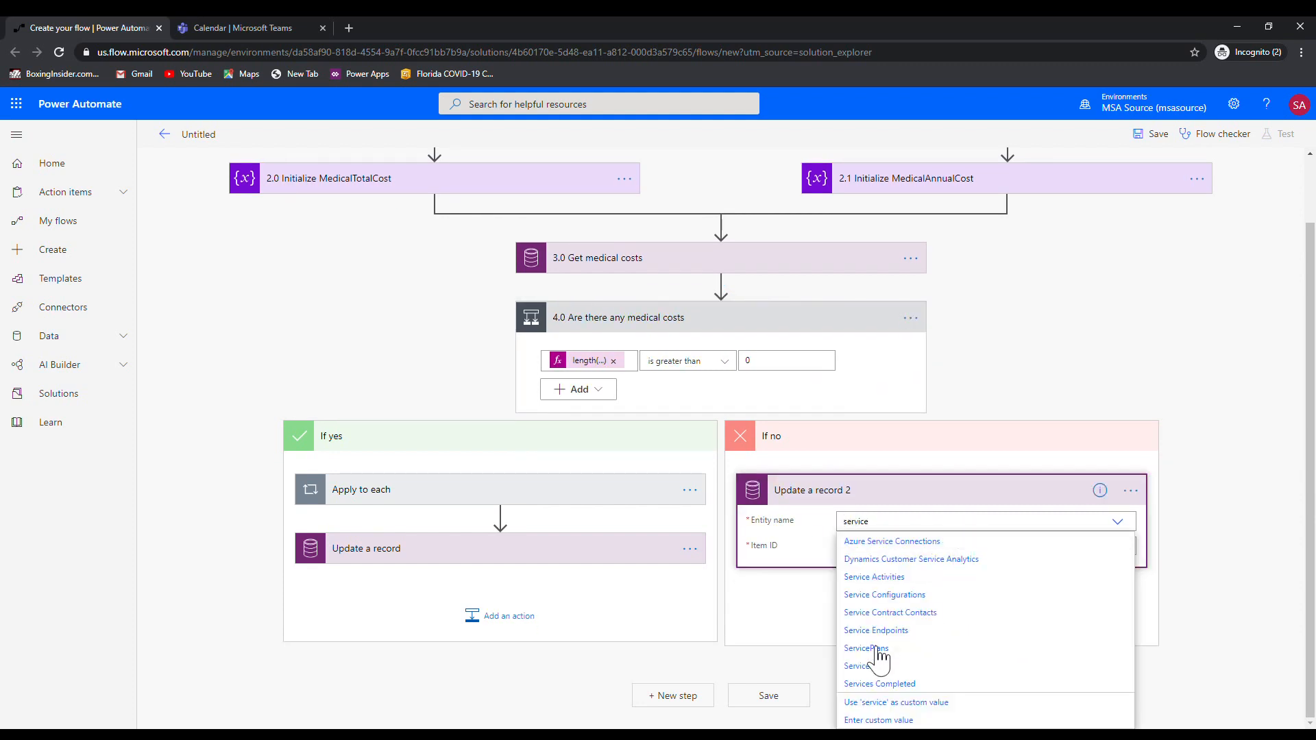
click(891, 685)
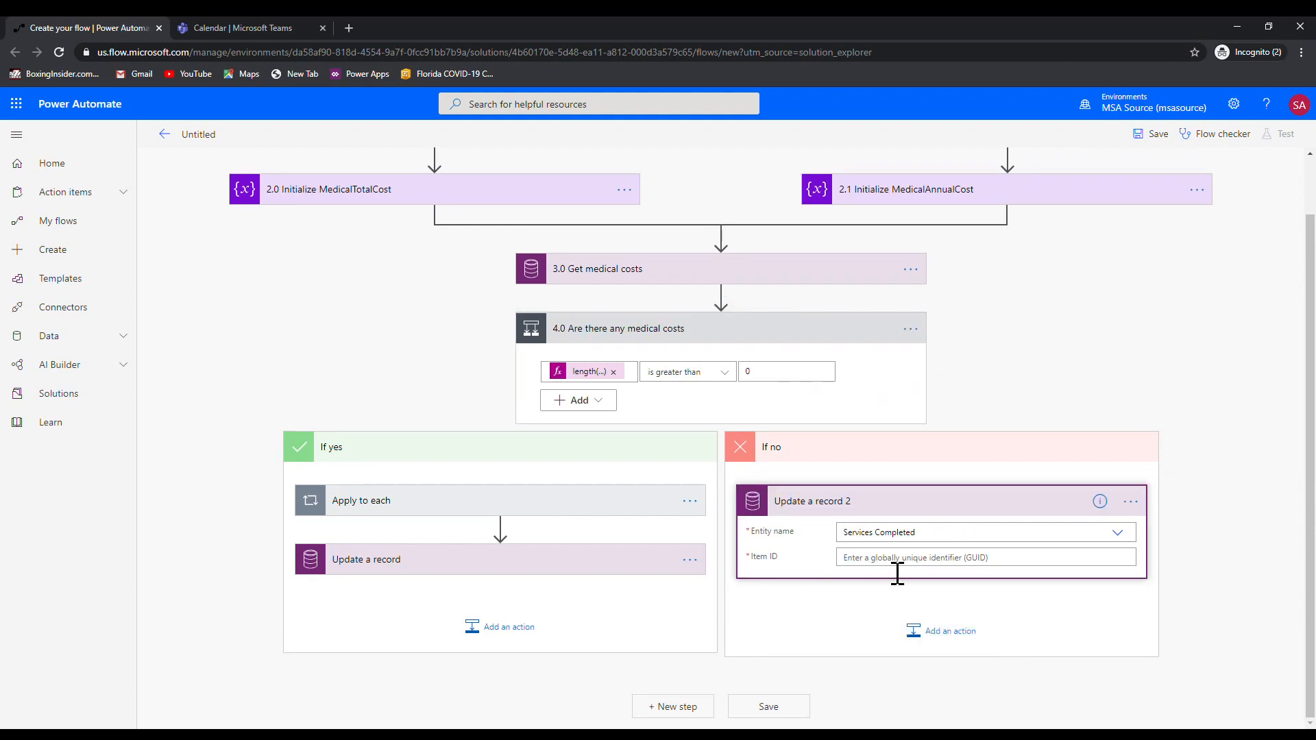
click(899, 556)
scroll(1227, 604, down, 10)
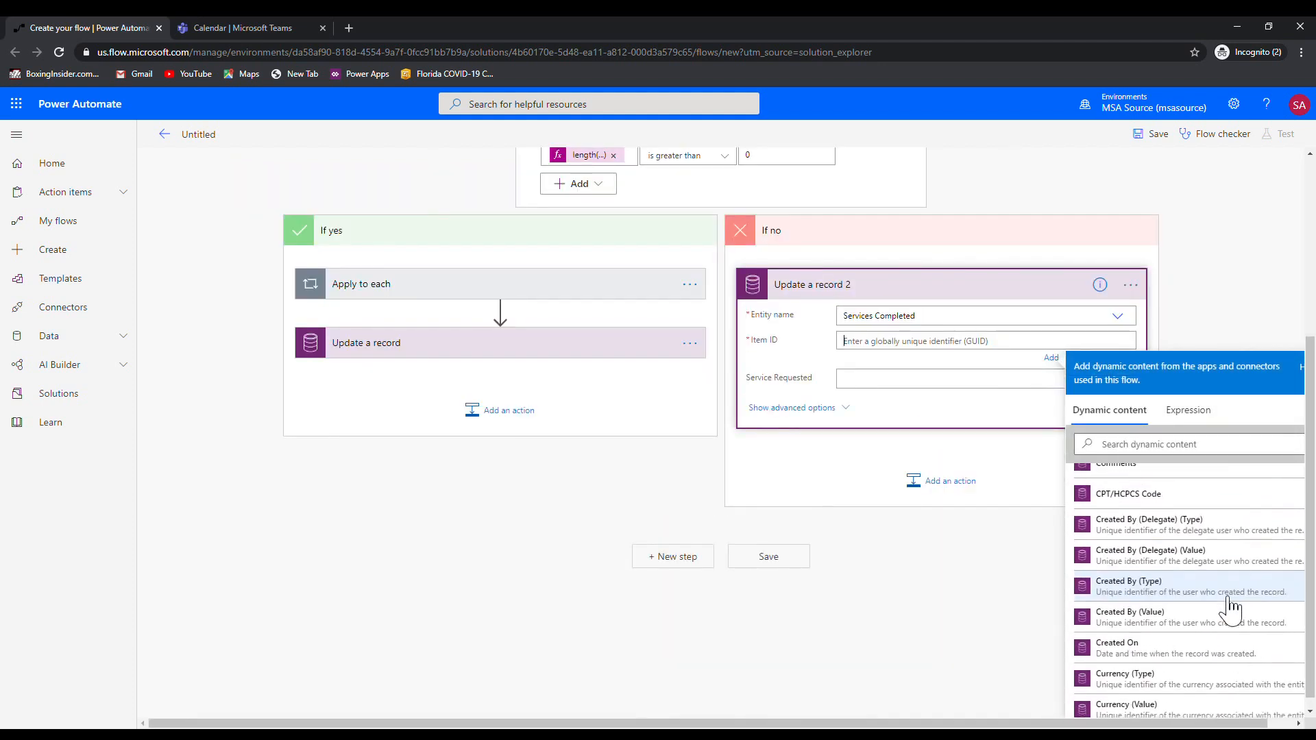
scroll(1217, 635, down, 5)
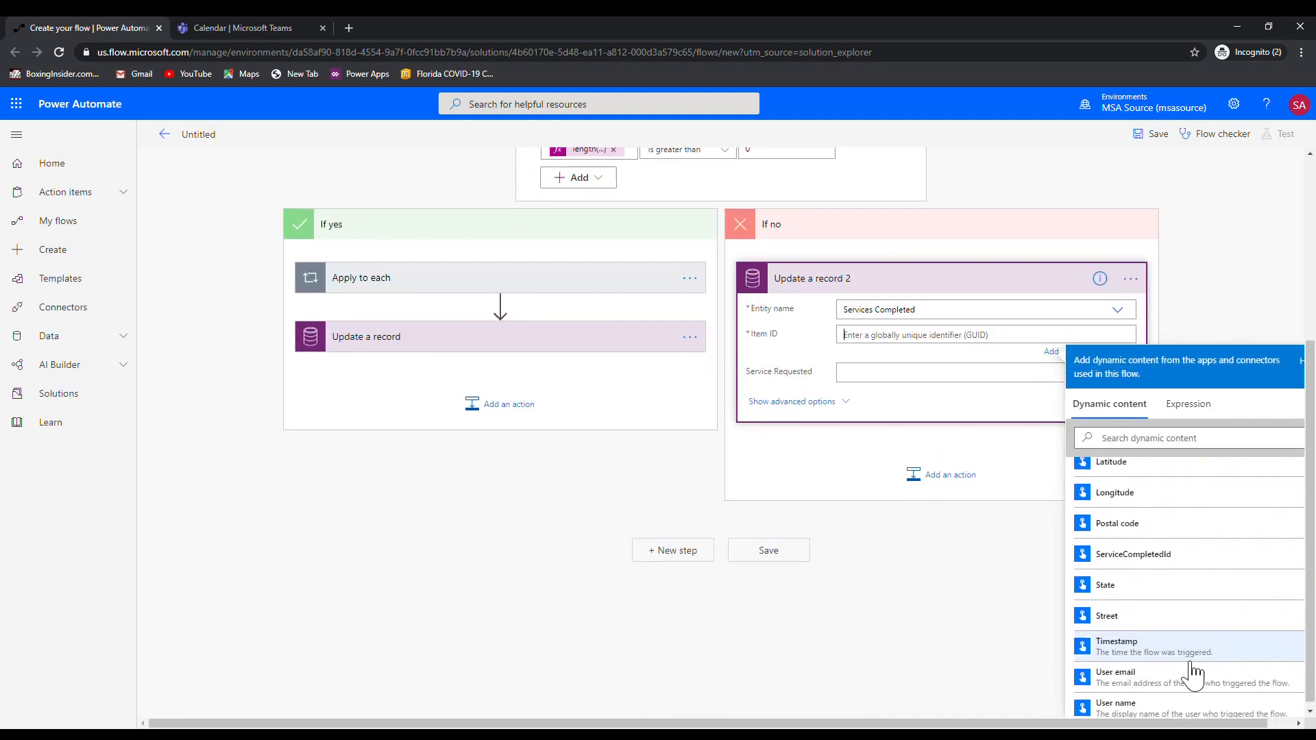
click(1170, 564)
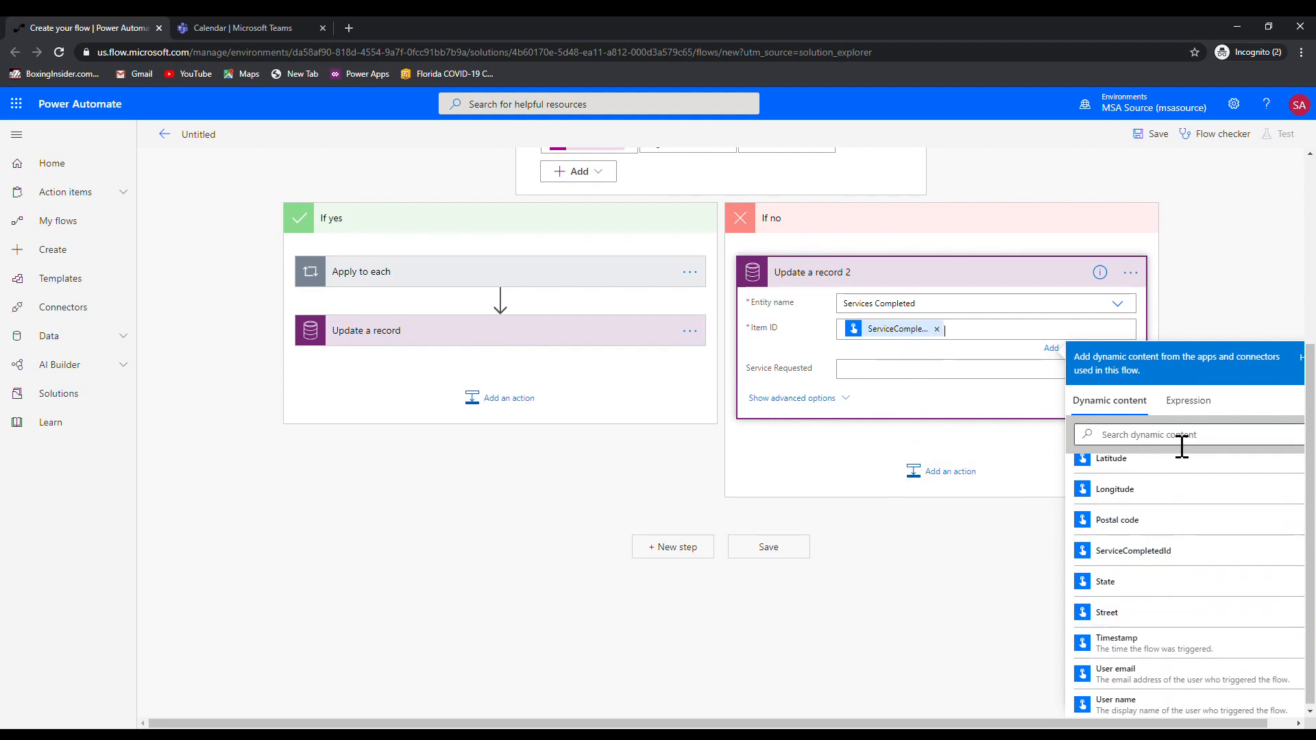
In the If no update's advanced options, set Calculate Medical Cost to No
click(837, 398)
scroll(899, 564, down, 1)
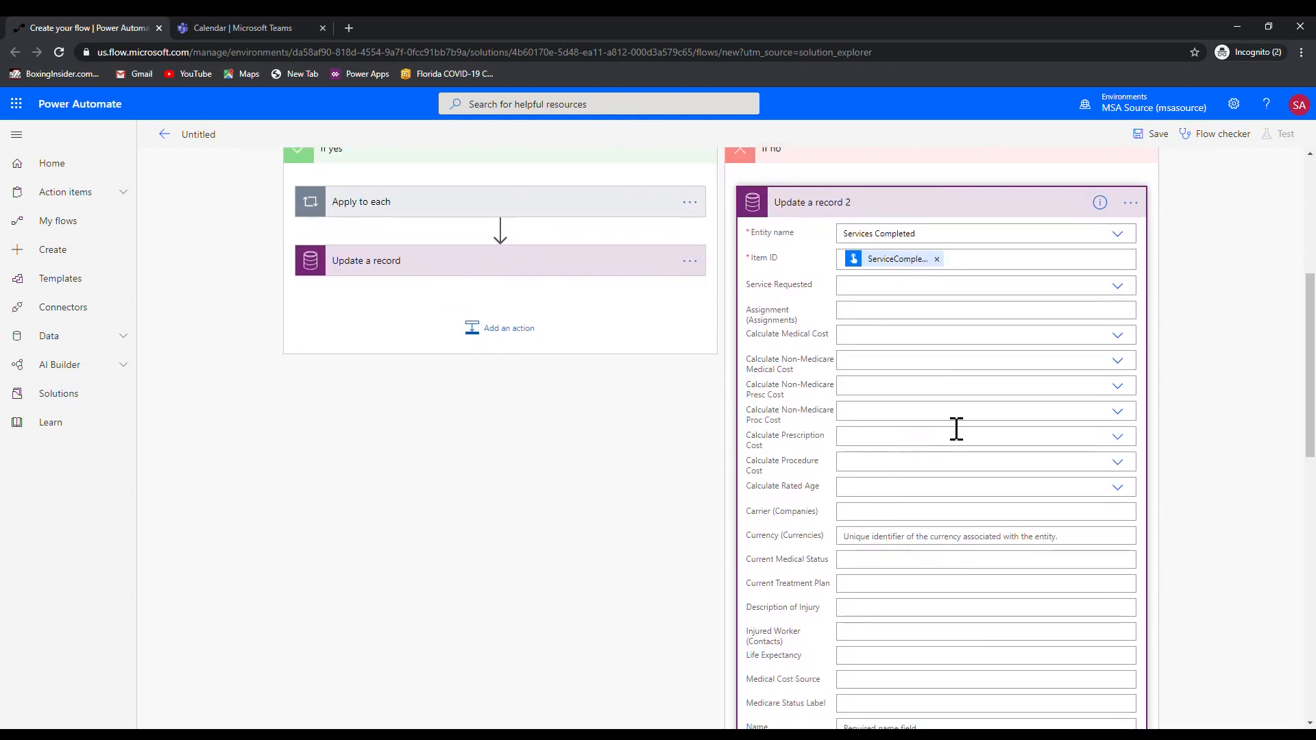
click(879, 336)
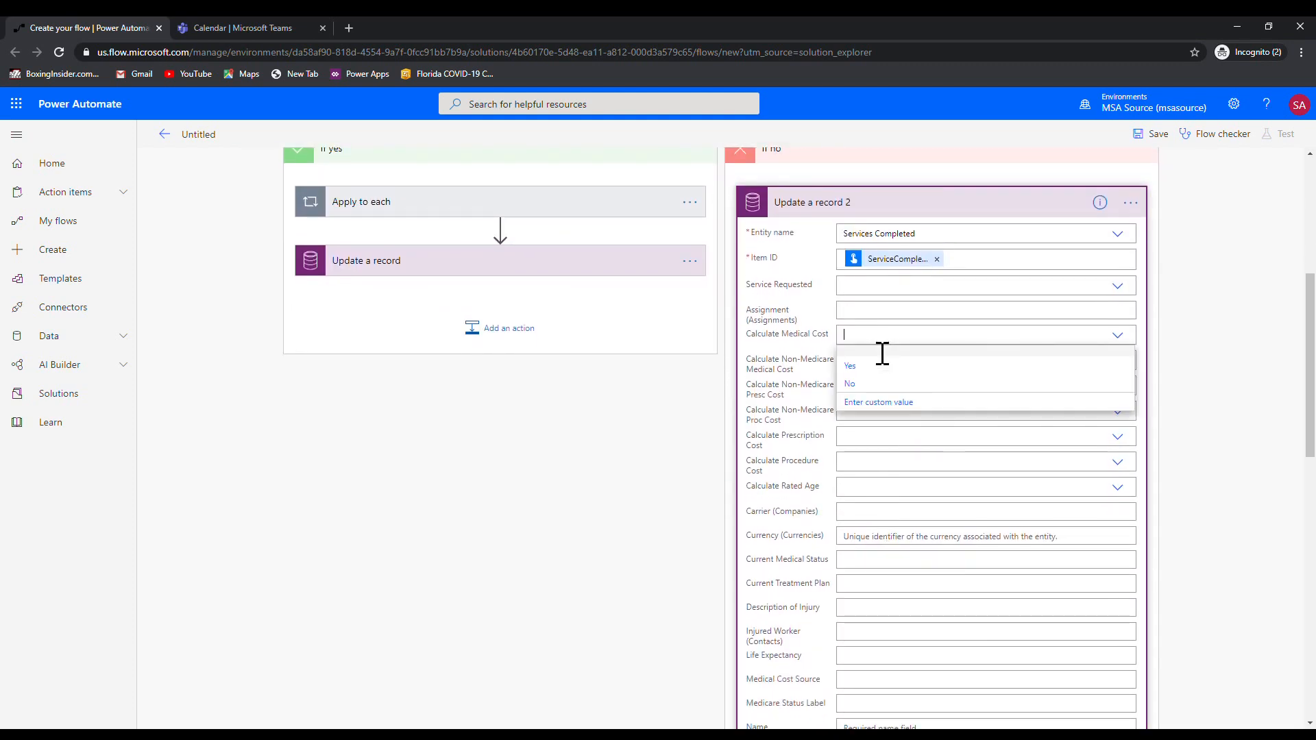
click(857, 385)
Set Projected Annual Medical Cost and Projected Total Medical Cost to 0 in the If no update action
scroll(874, 473, down, 6)
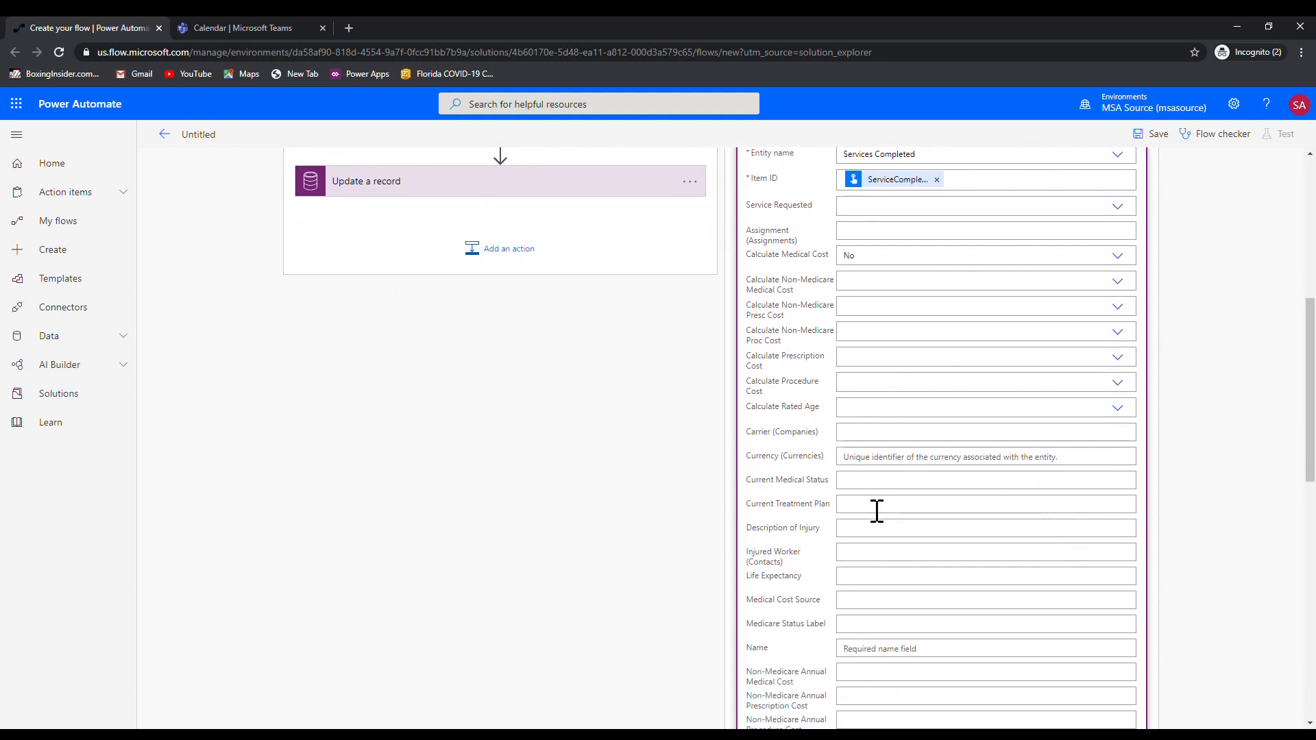
scroll(857, 445, down, 5)
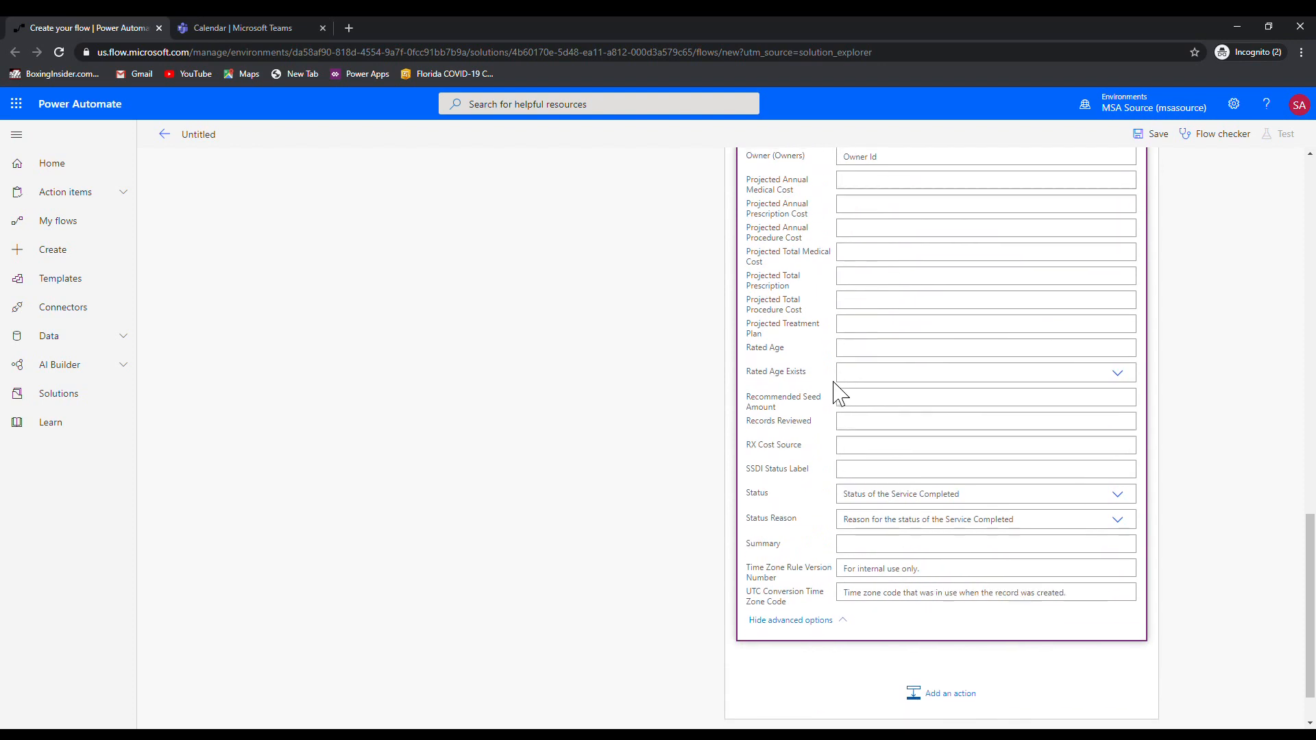
scroll(838, 384, up, 3)
click(880, 365)
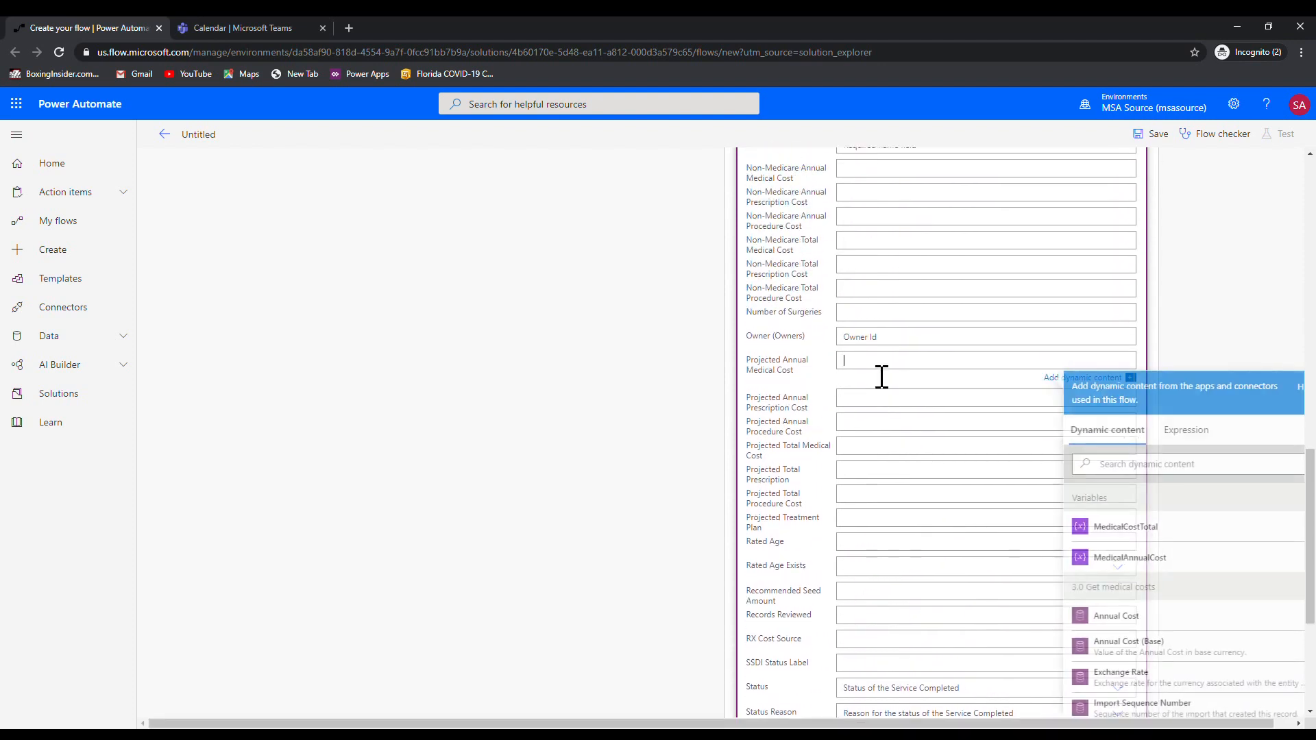
text(0)
click(876, 426)
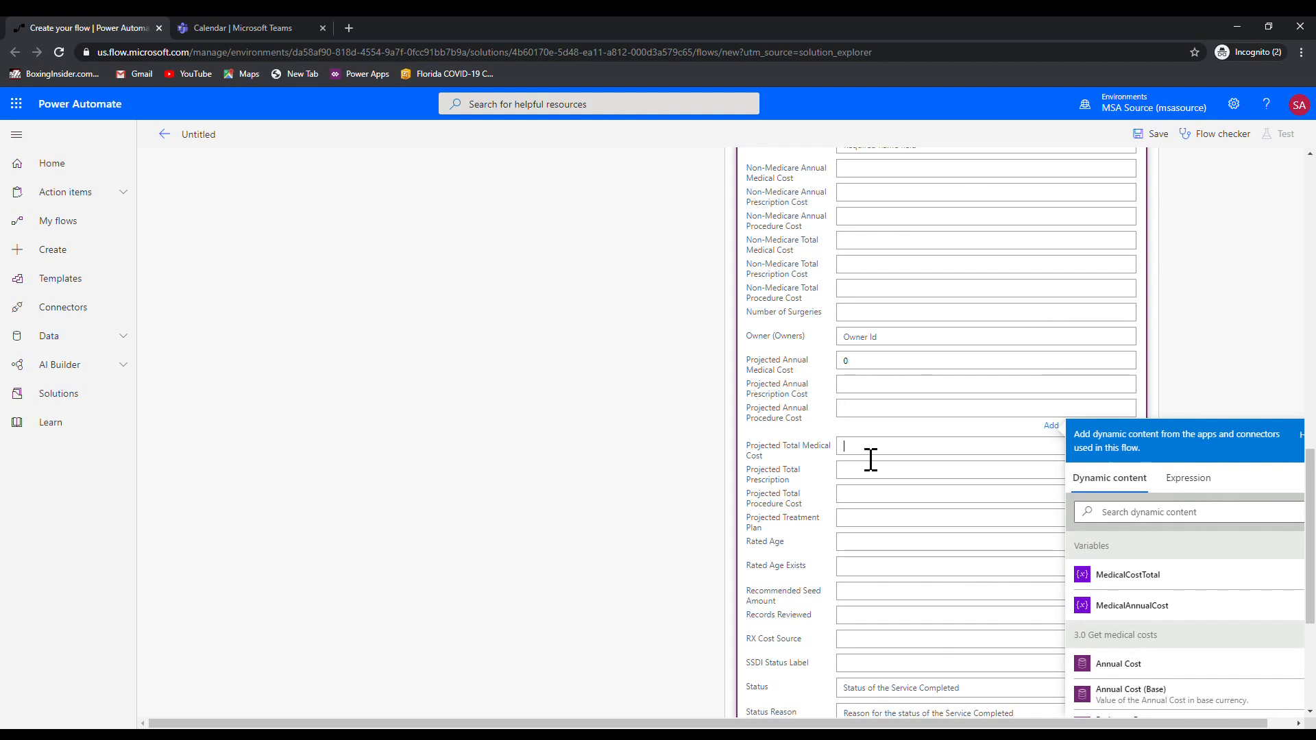
click(915, 442)
text(0)
click(1228, 307)
scroll(1226, 480, down, 3)
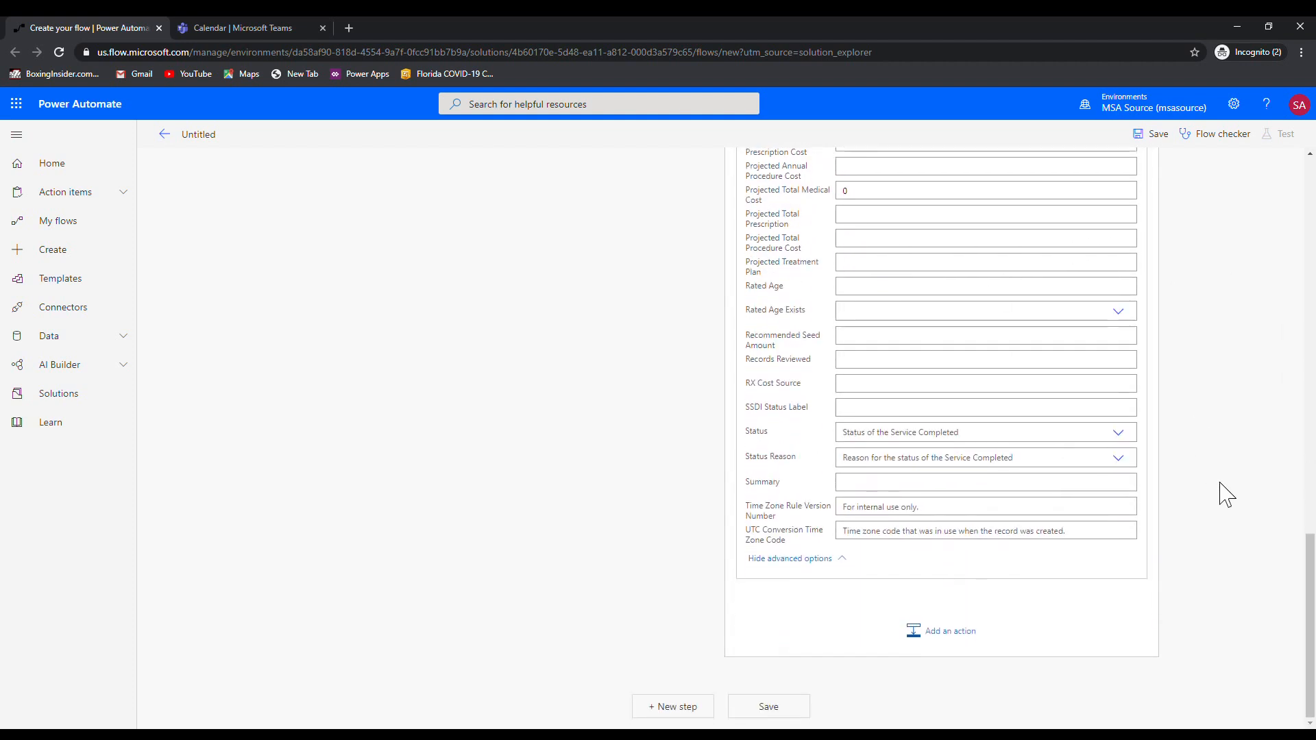
Rename the update action in the If yes branch as "6.1 Update Service Completed Record"
scroll(618, 467, up, 15)
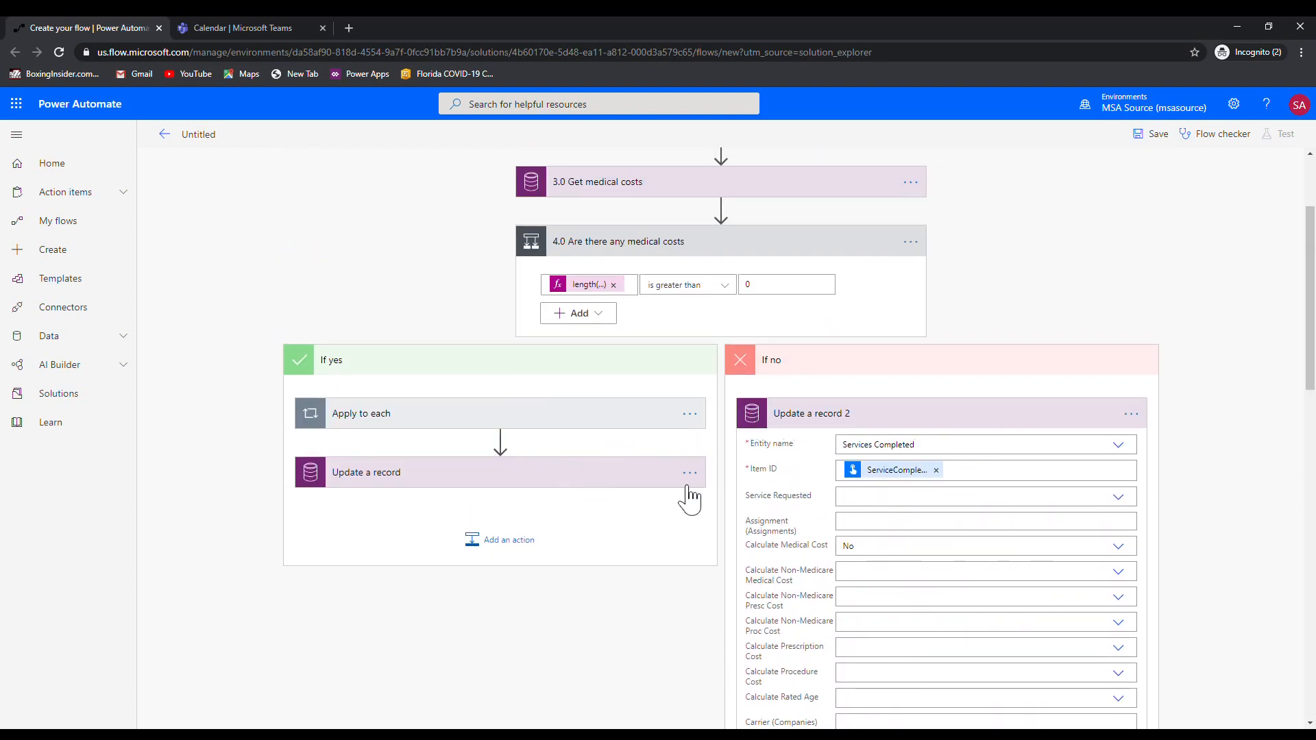
click(521, 413)
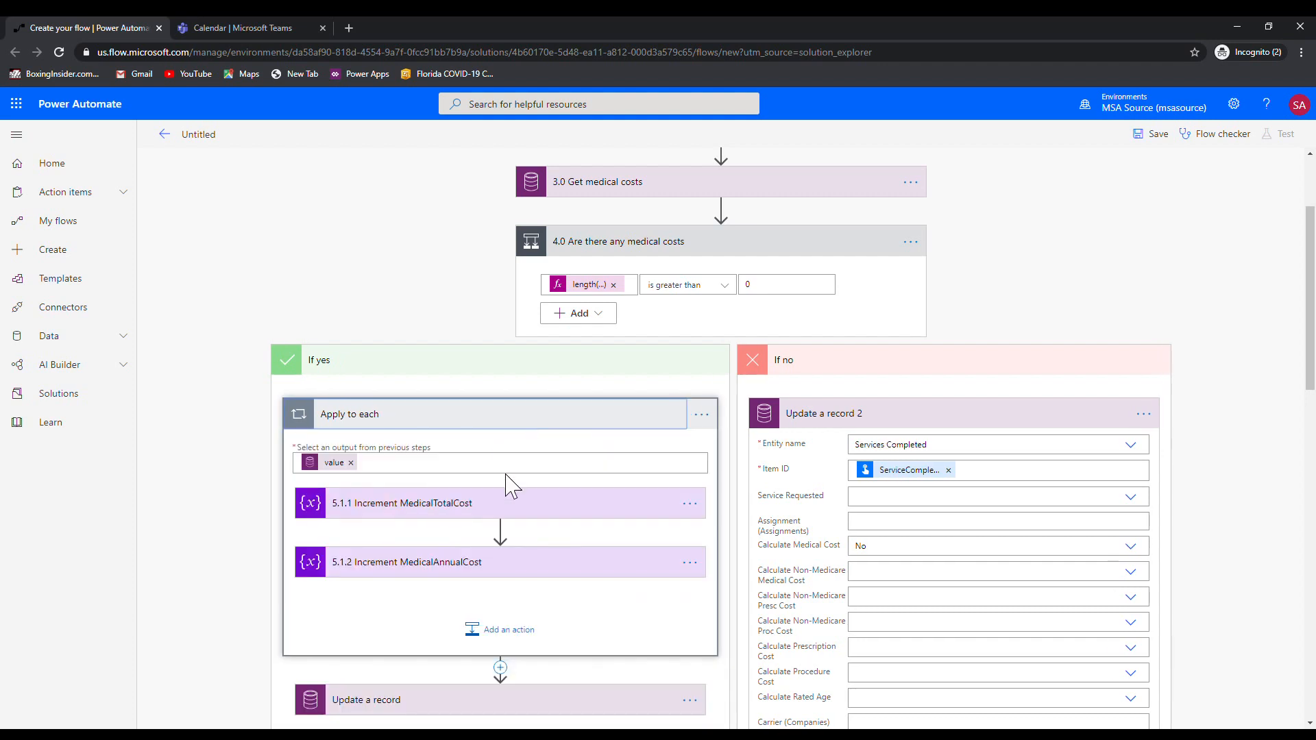
scroll(494, 582, down, 3)
click(690, 518)
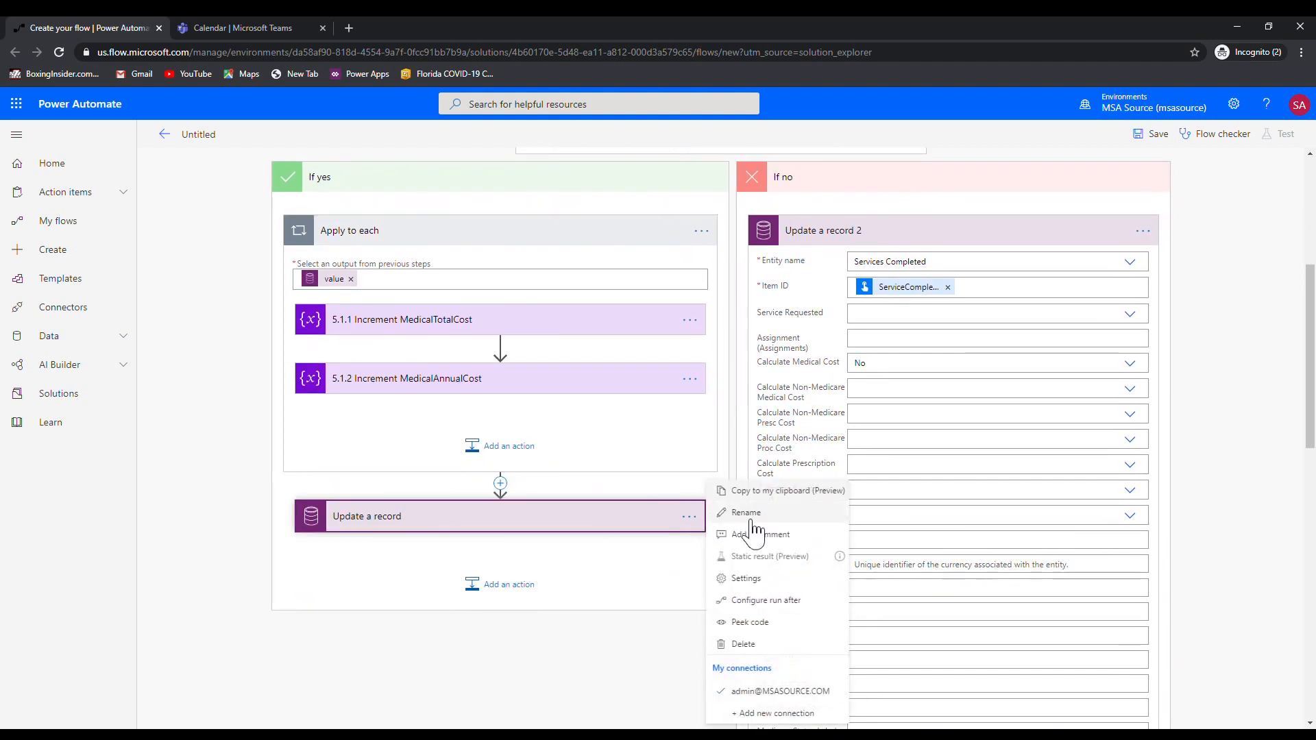
click(761, 519)
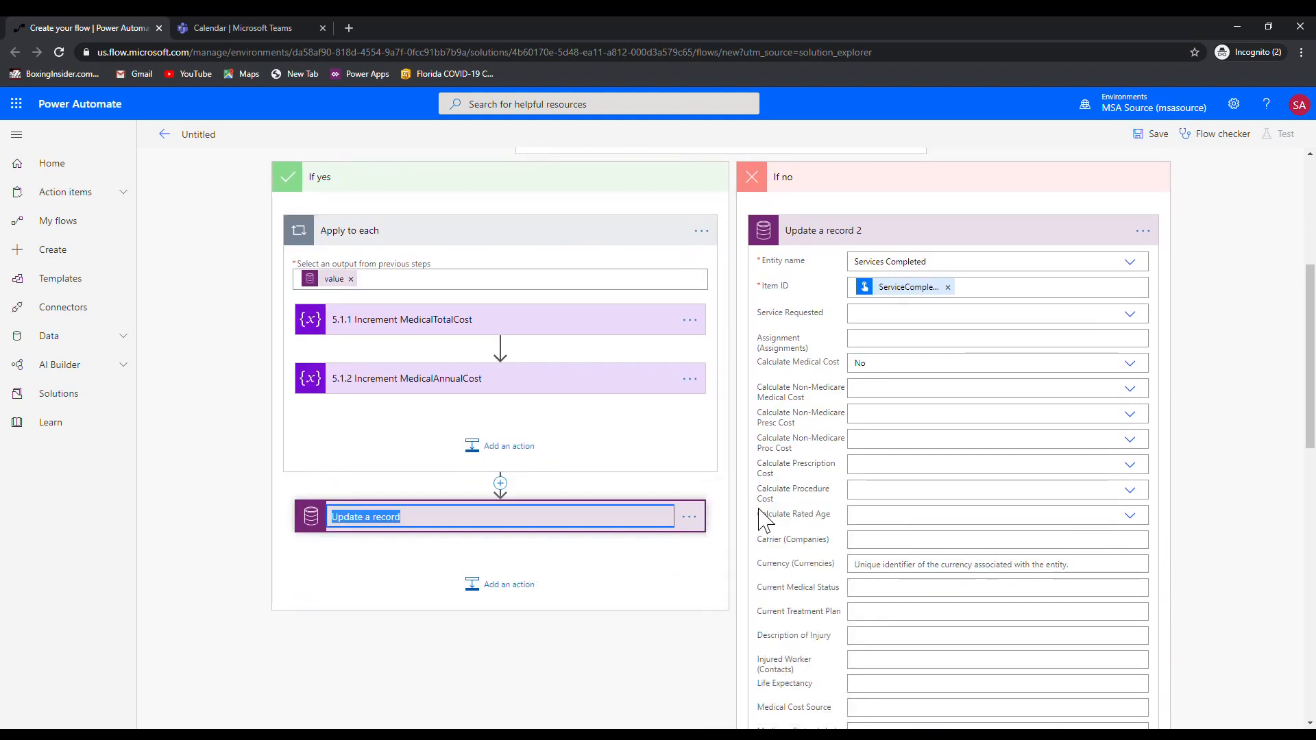
text(6.1)
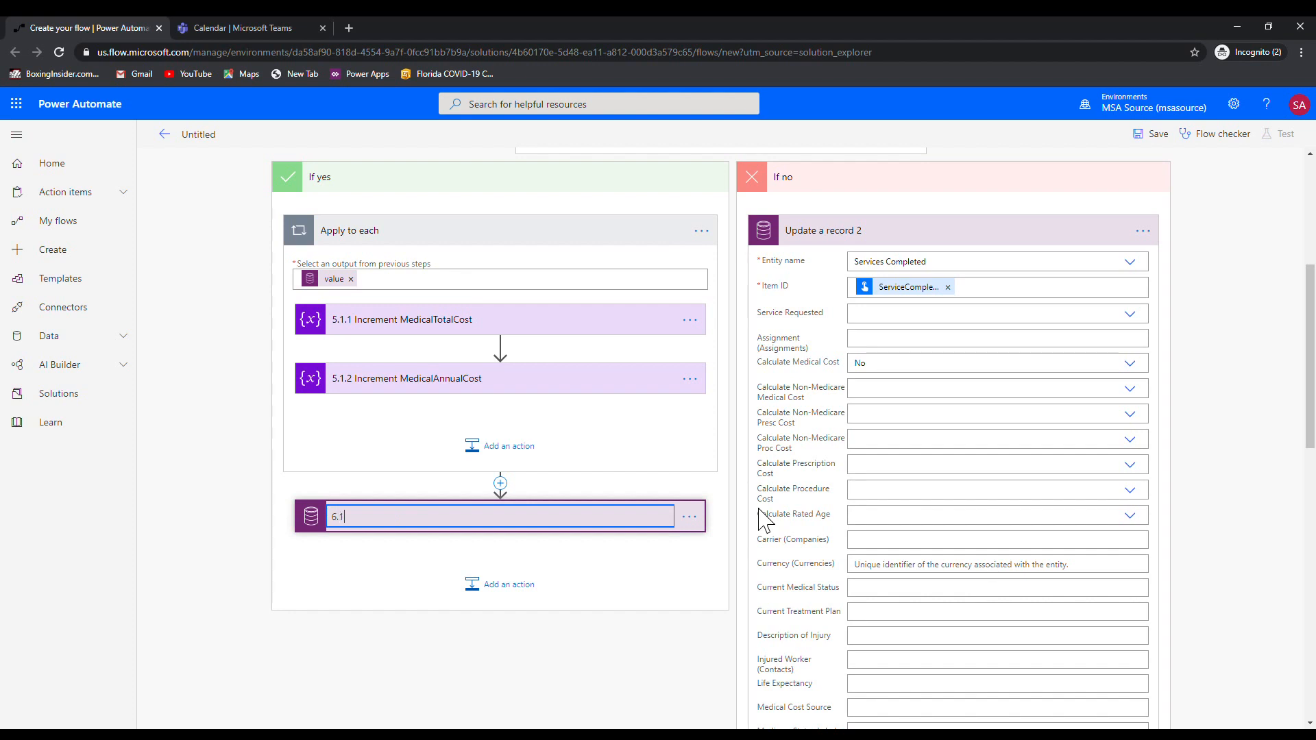
text( Upd)
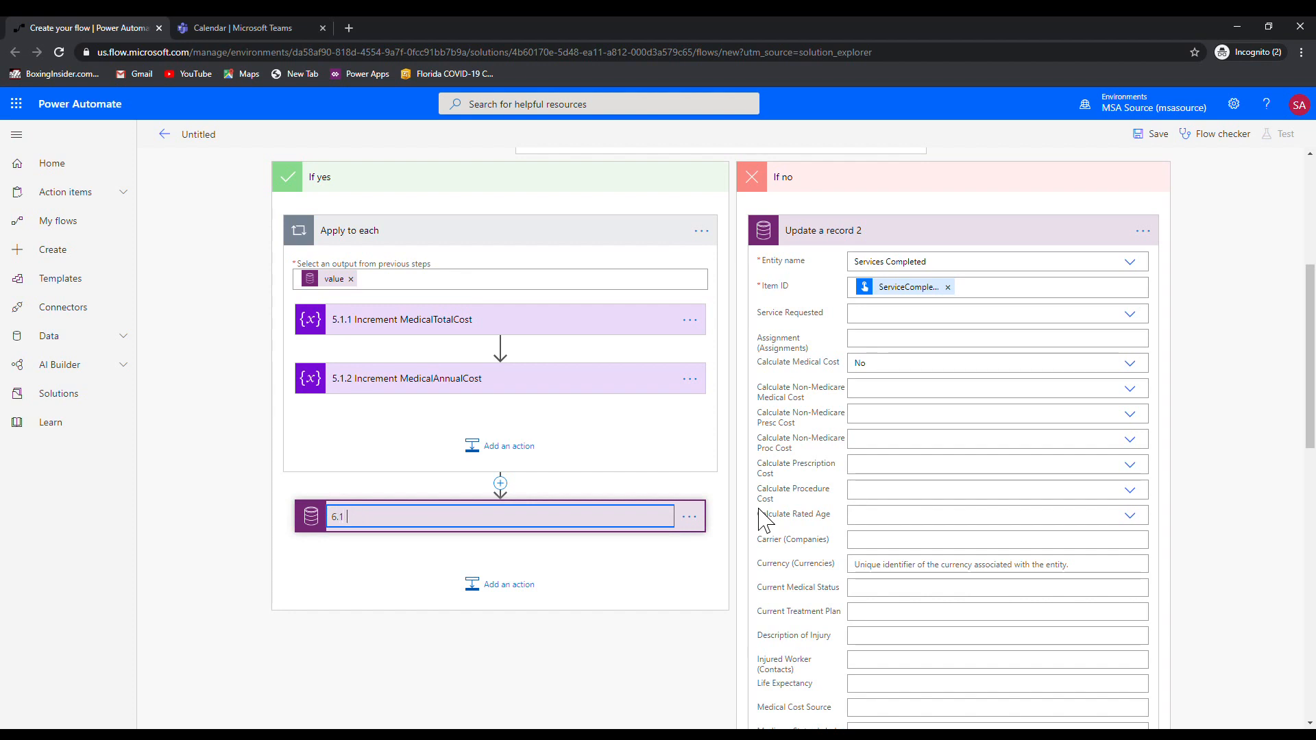
text(Update Service Completed Record)
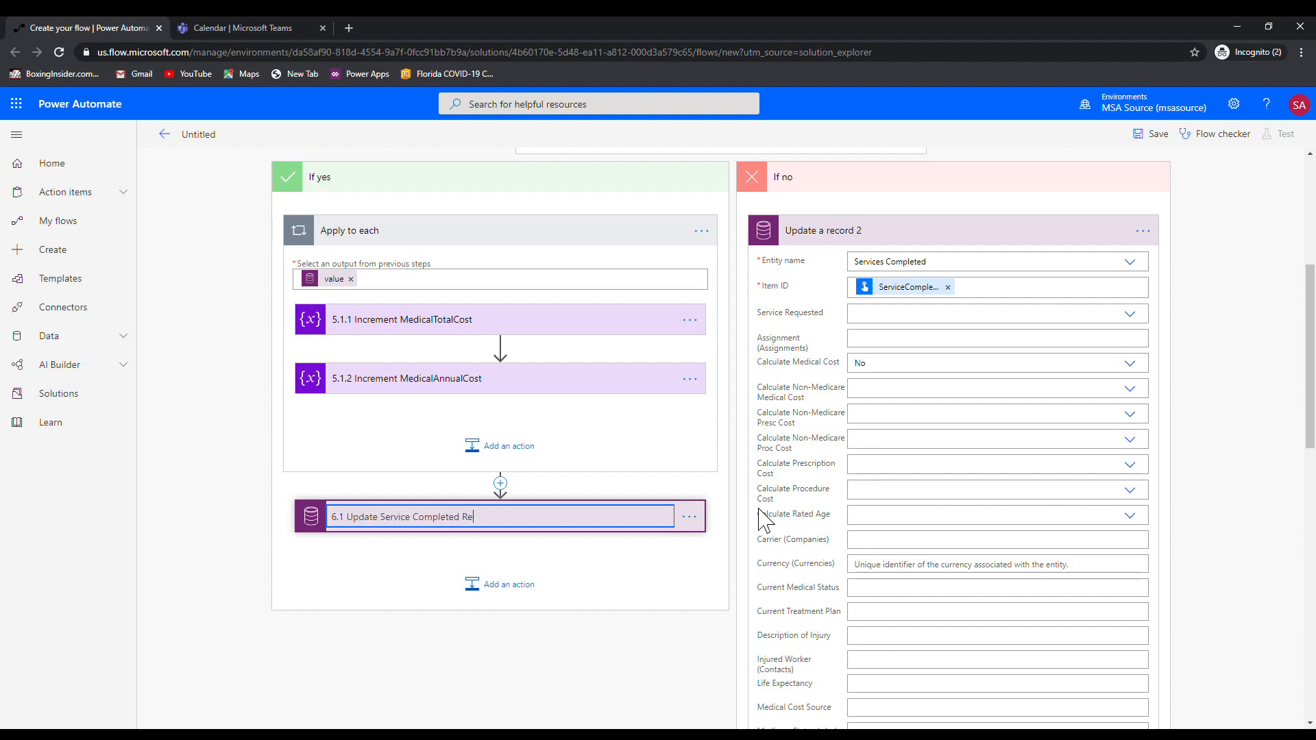
Rename the update action in the If no branch as "5.2.1 Update Service Completed with zero"
click(1143, 231)
click(1200, 249)
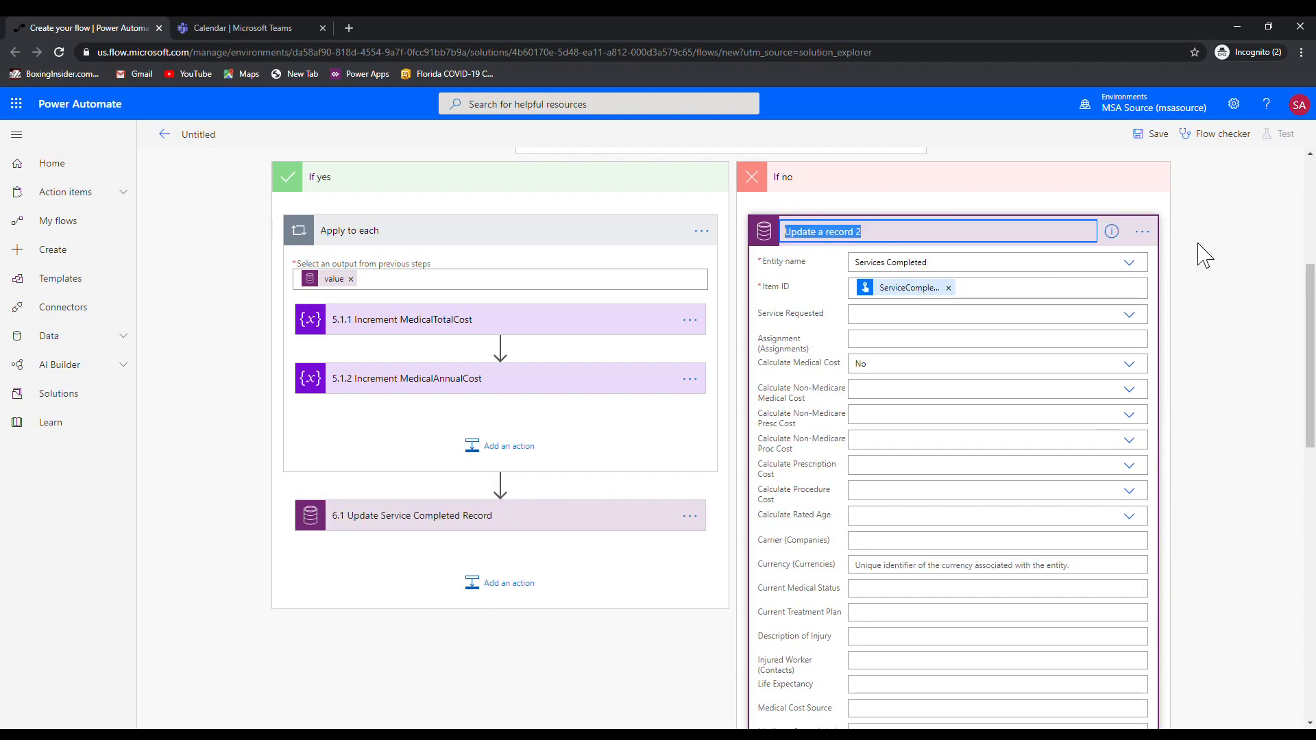
text(5.)
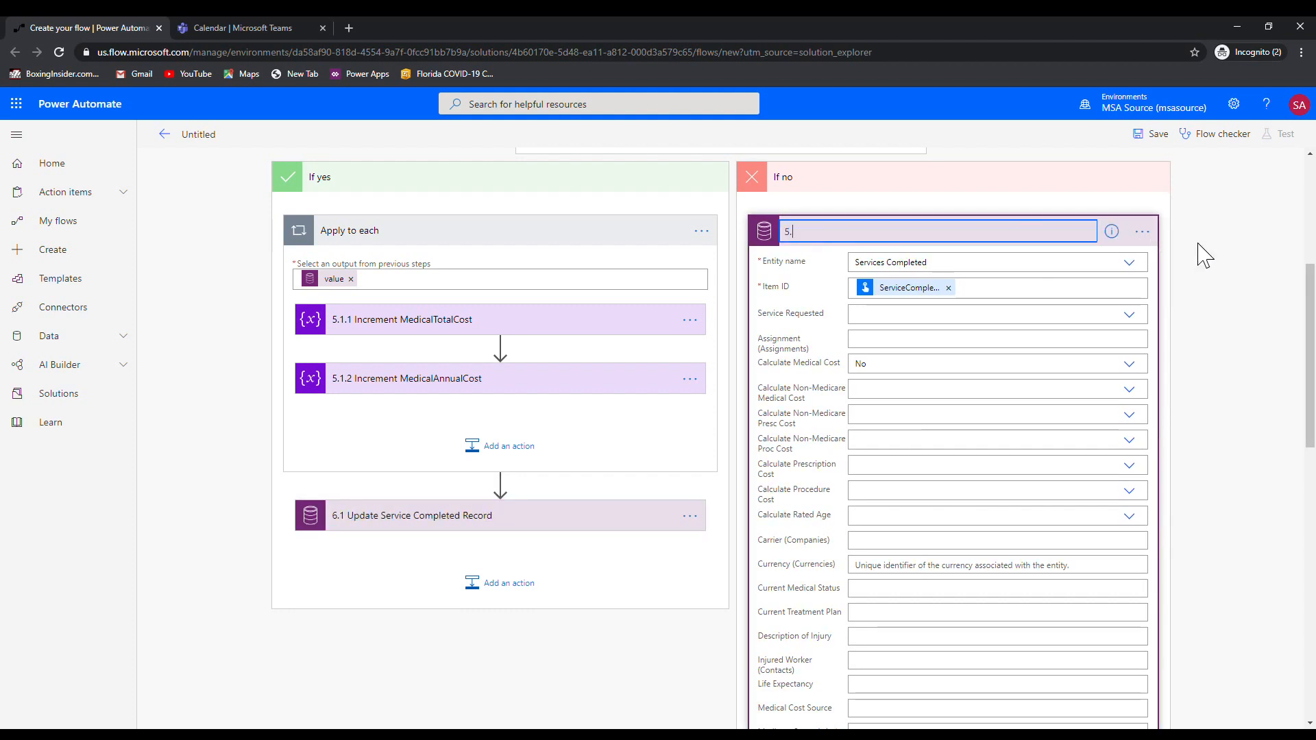
text(2)
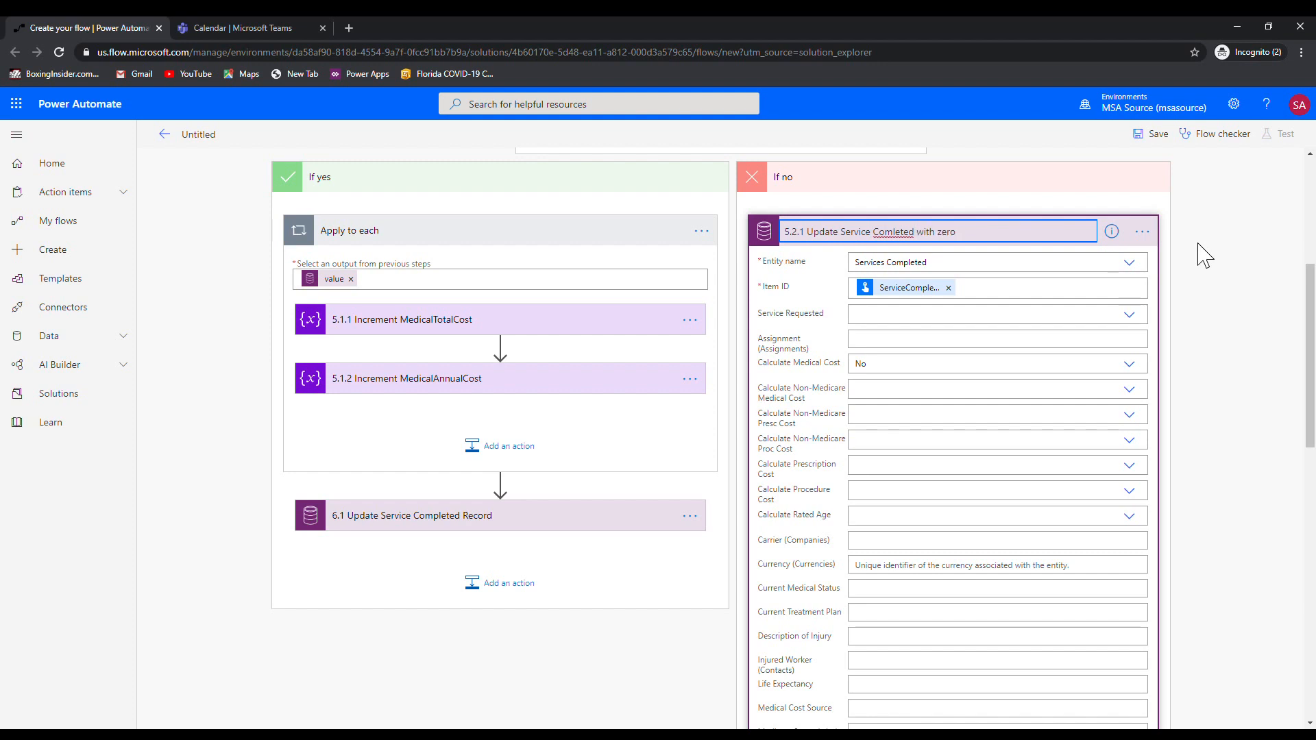
double_click(898, 233)
text(Completed)
click(461, 679)
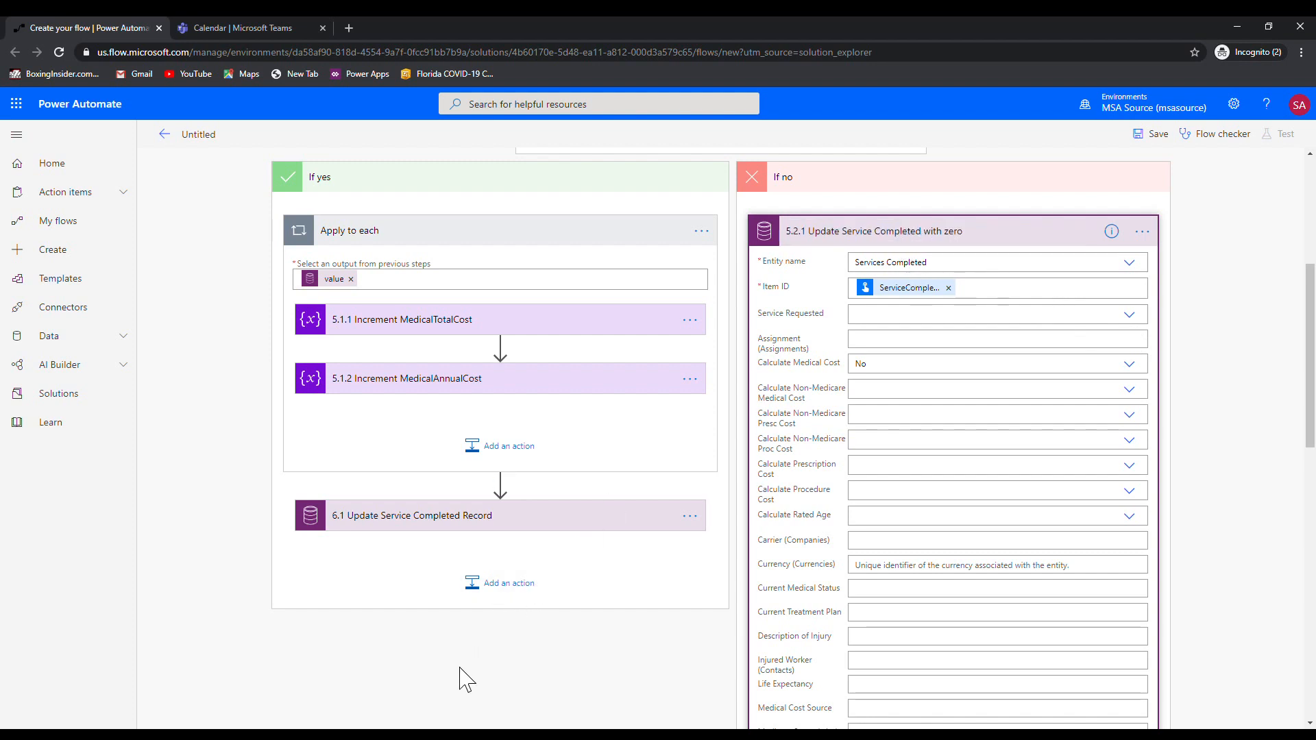
Add a Respond to a PowerApp or flow action after the medical costs condition
scroll(483, 672, down, 1)
scroll(489, 670, down, 10)
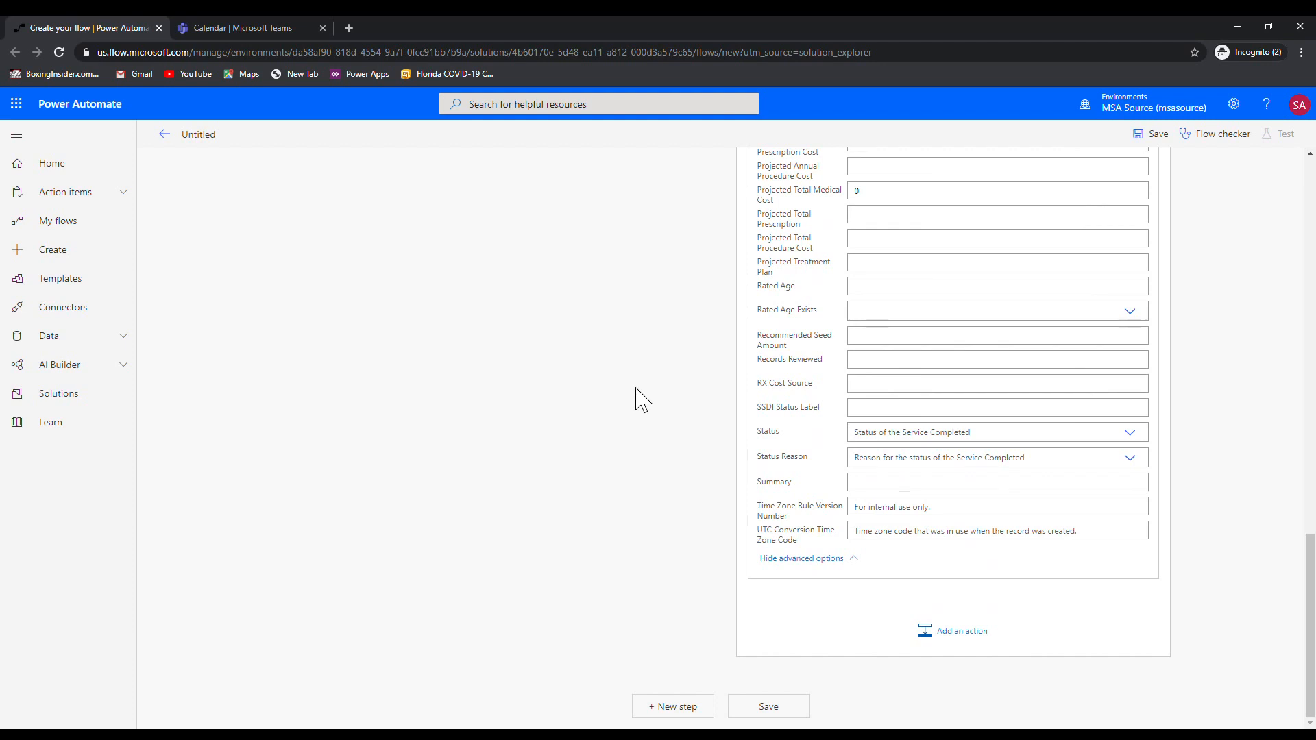
click(689, 713)
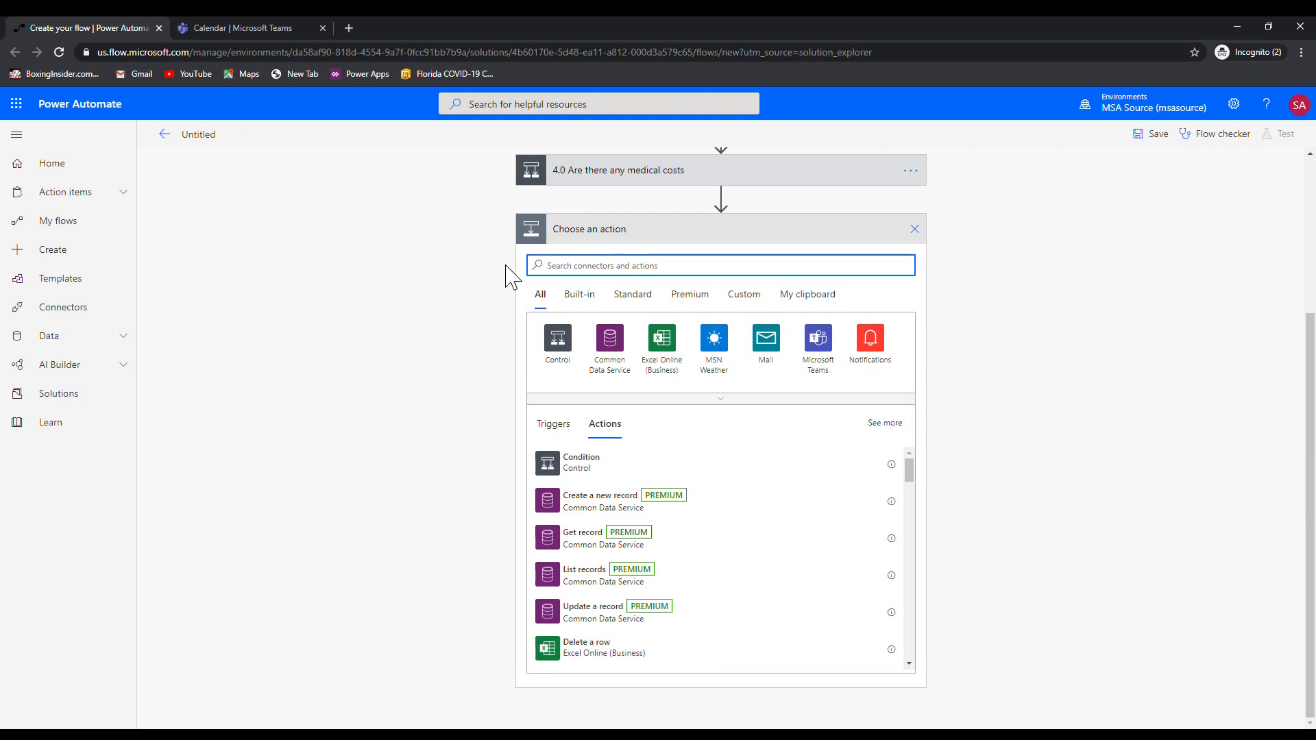
text(respon)
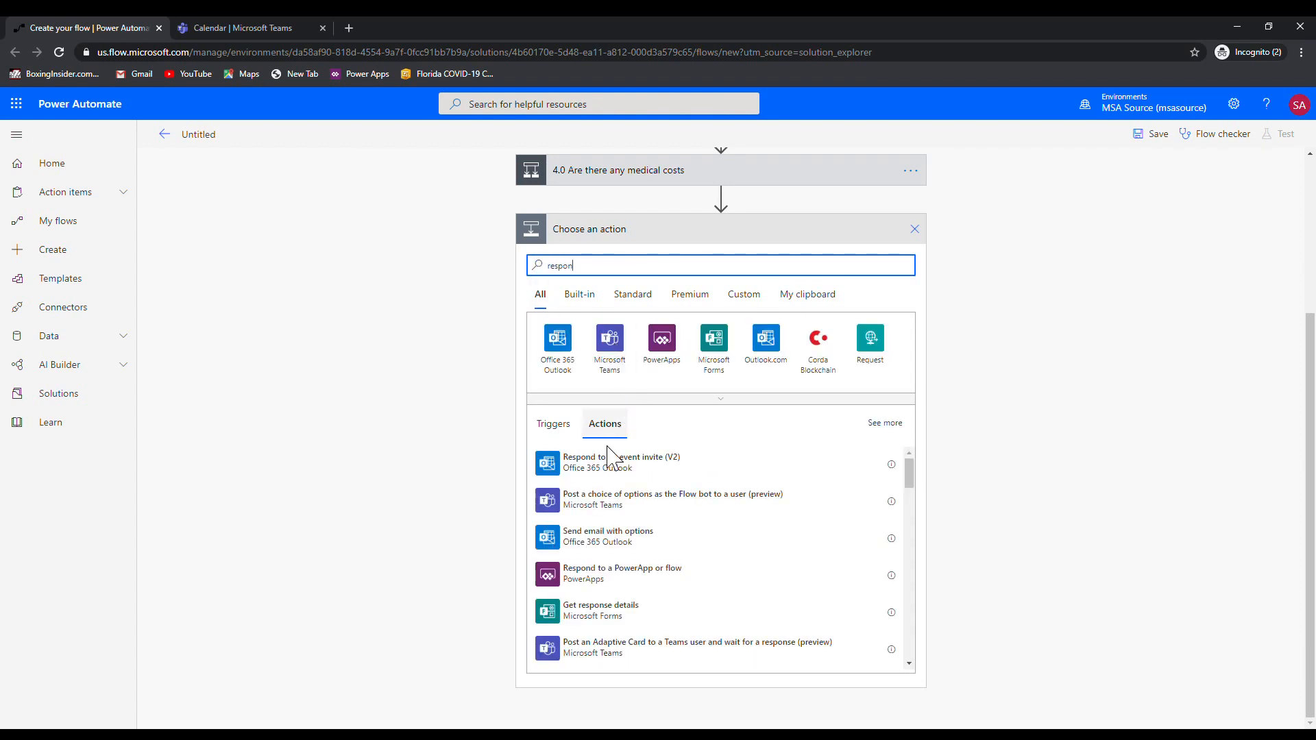
click(670, 588)
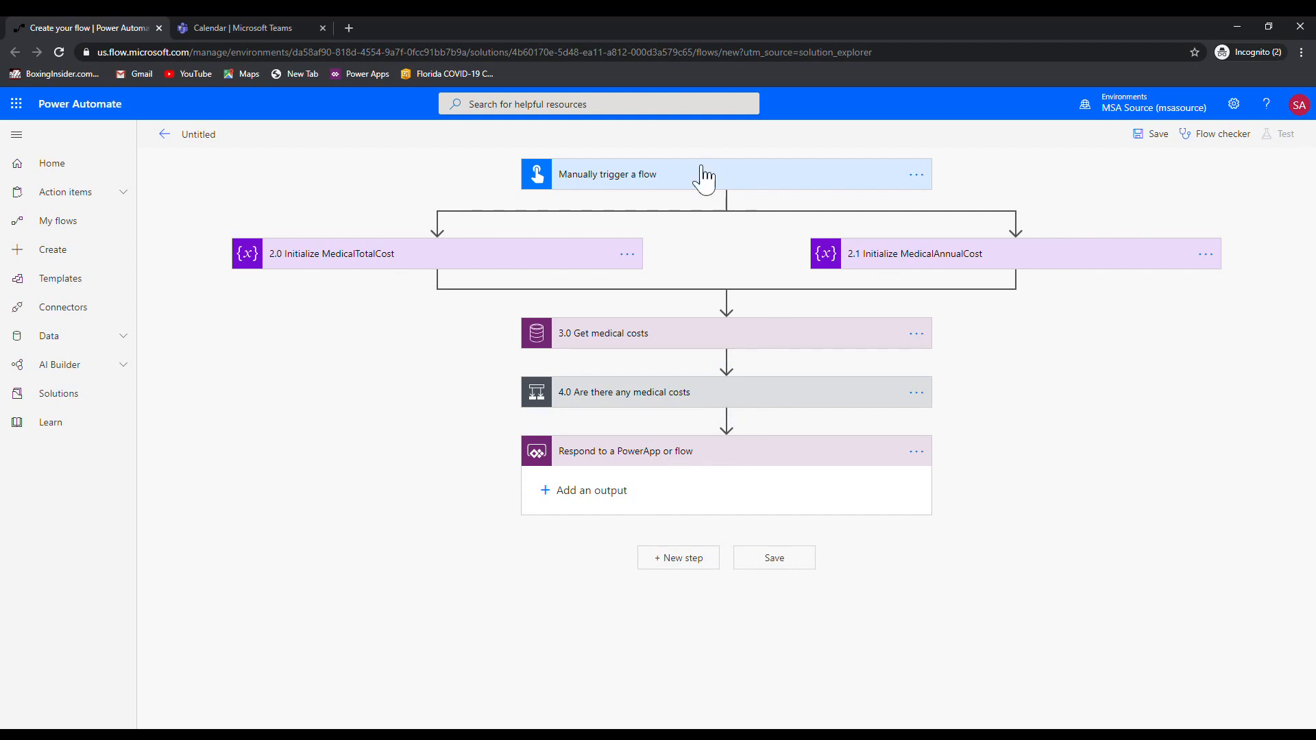
Add a text output named Status with the value Success to the Respond to a PowerApp or flow action
click(622, 508)
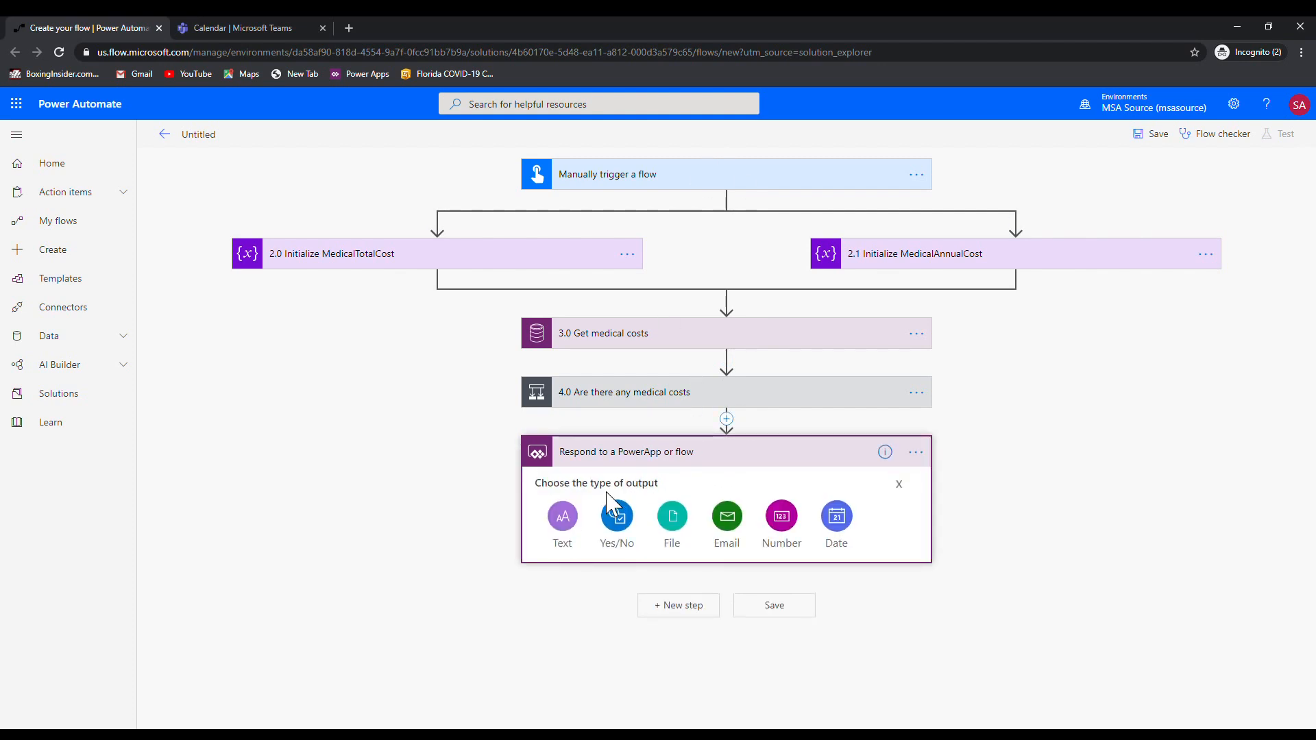
click(563, 521)
text(Status)
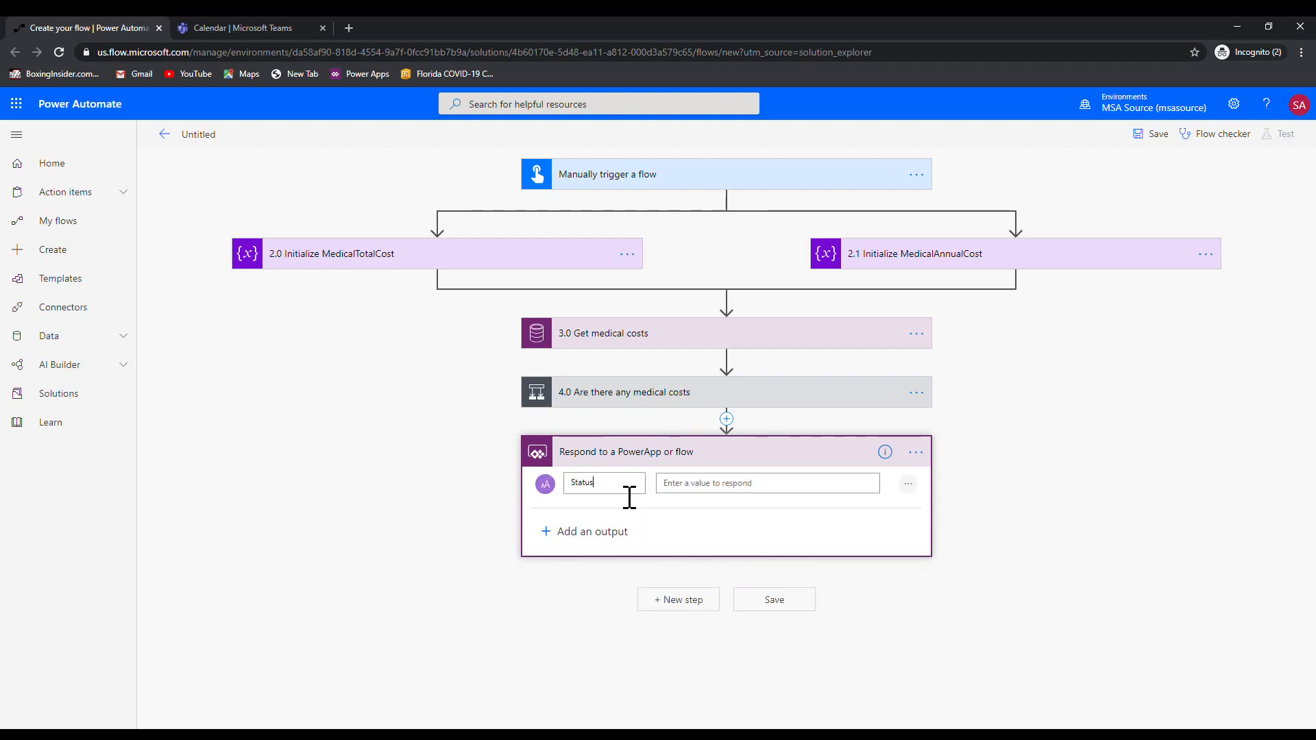
click(713, 484)
text(Success)
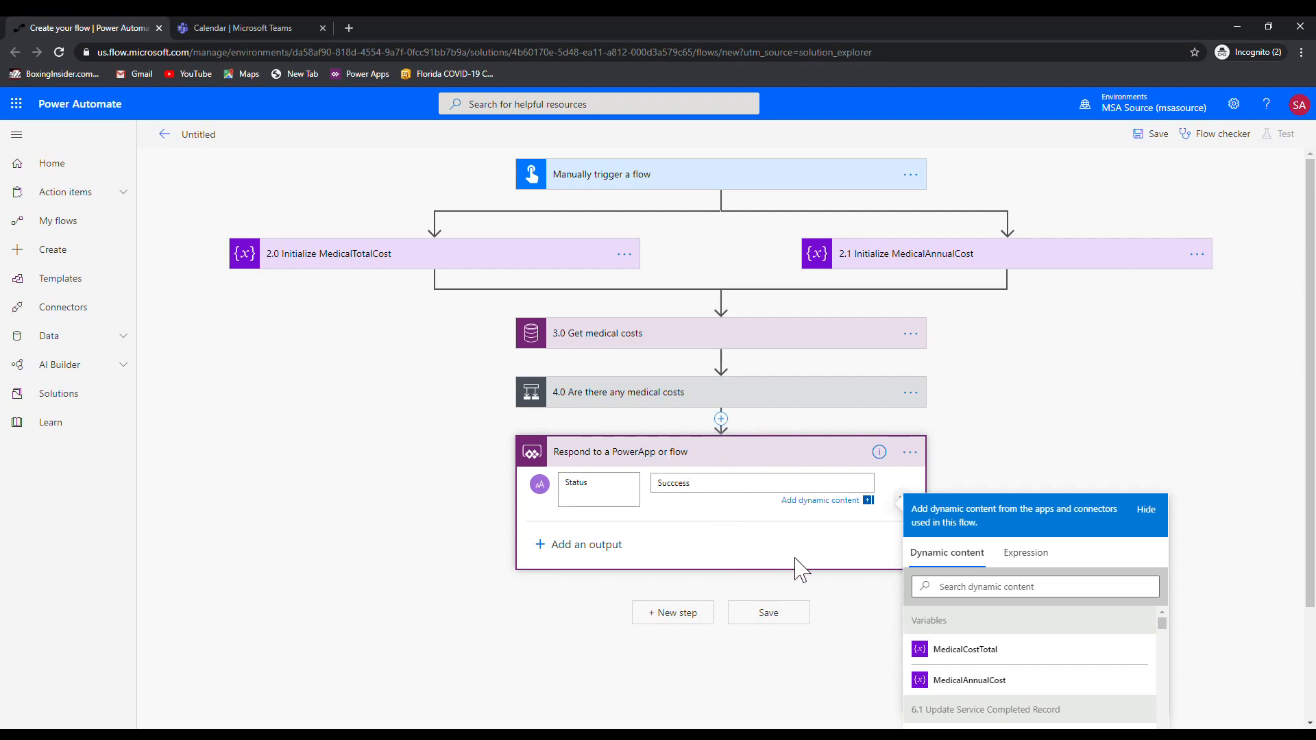
Name the flow "Child Flow - Medical Costs - Calculate Totals" and save it
click(291, 144)
click(224, 146)
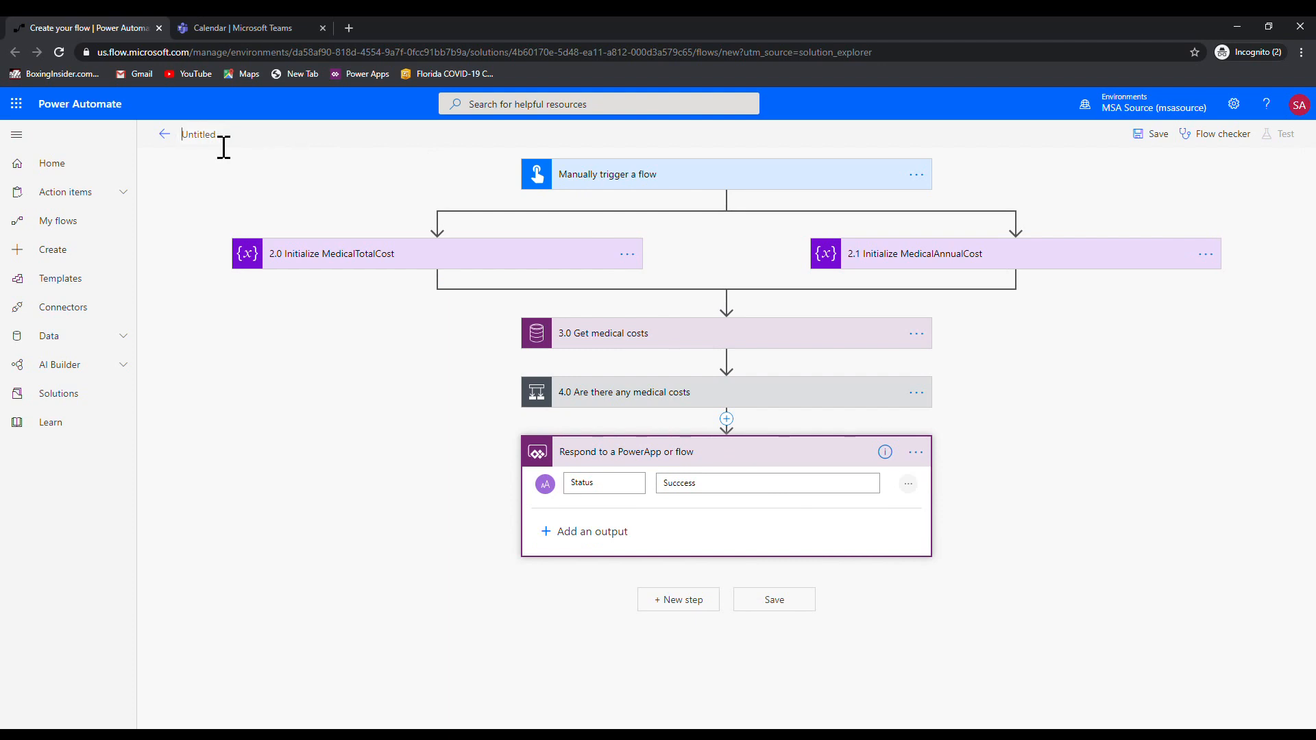
text(Chi)
text(ld Flo)
text(w -)
text( Meid)
text(Costs - Calculate Totals)
click(774, 606)
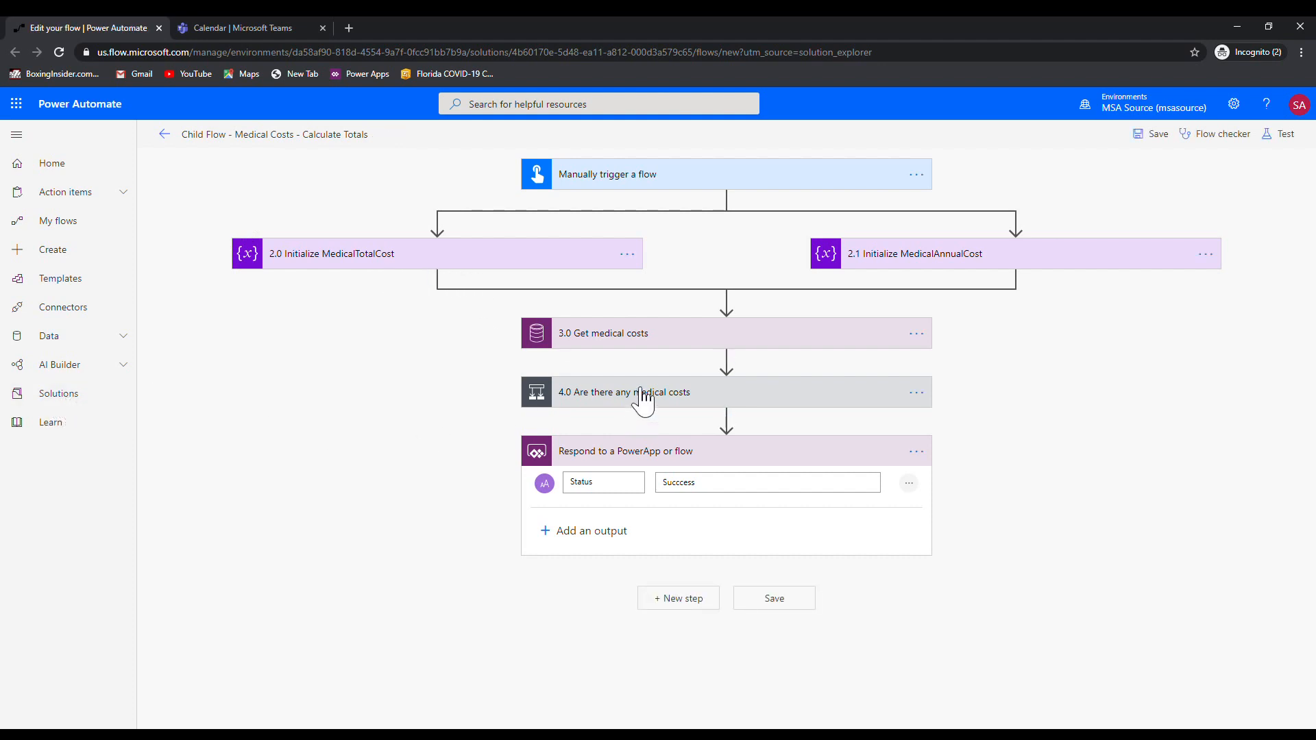
Leave the flow editor and open the MSA Source solution from the solutions list
click(59, 394)
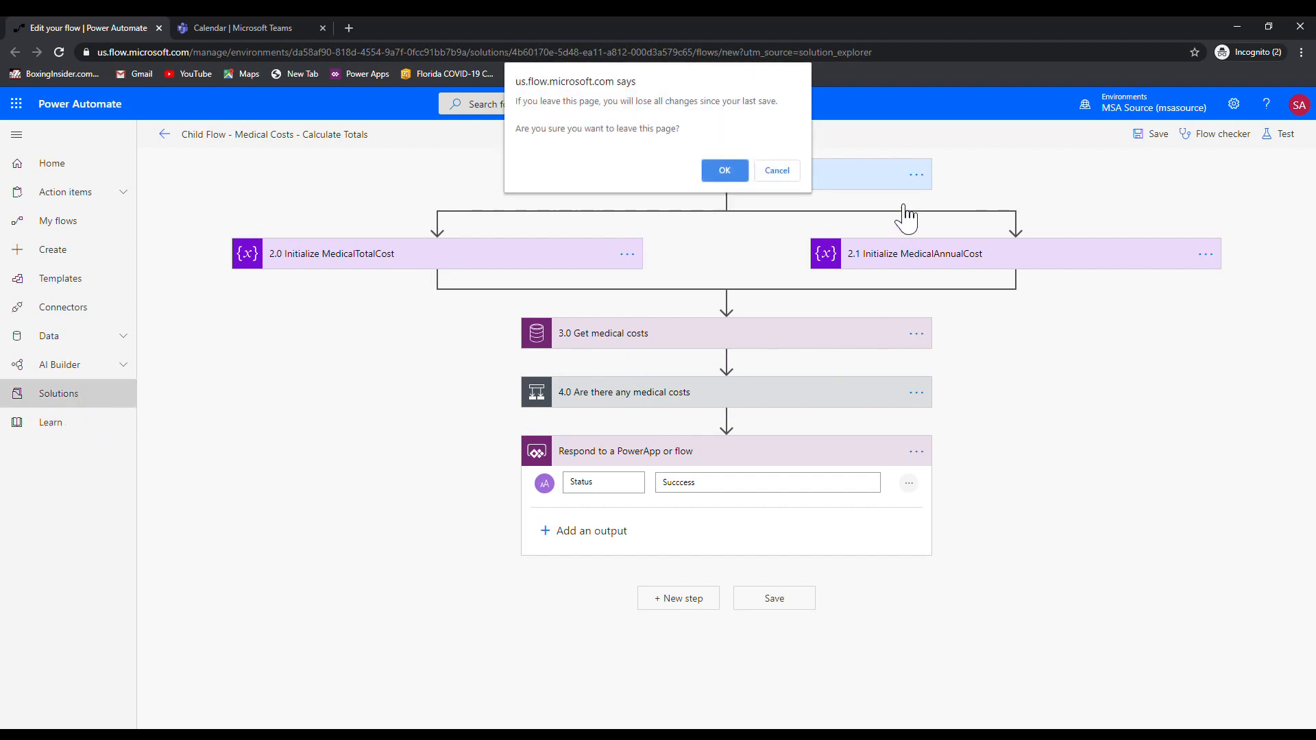
click(779, 174)
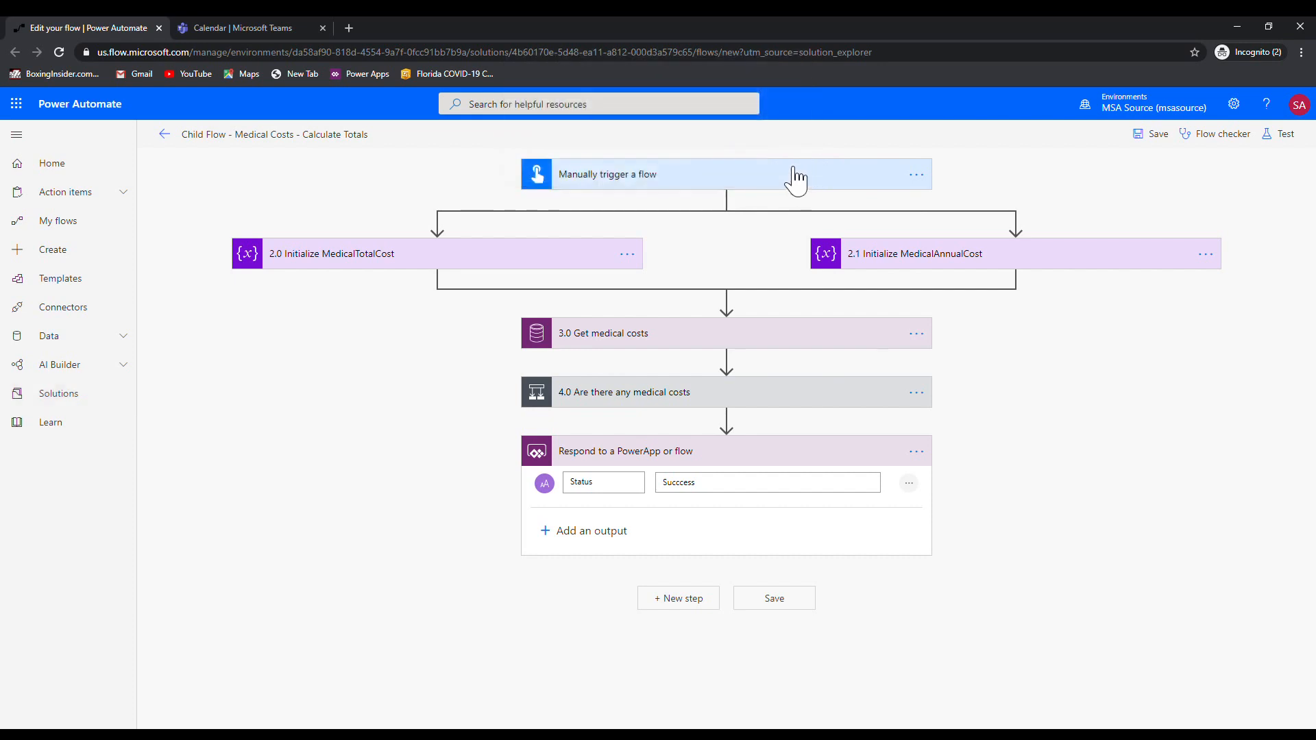
click(86, 399)
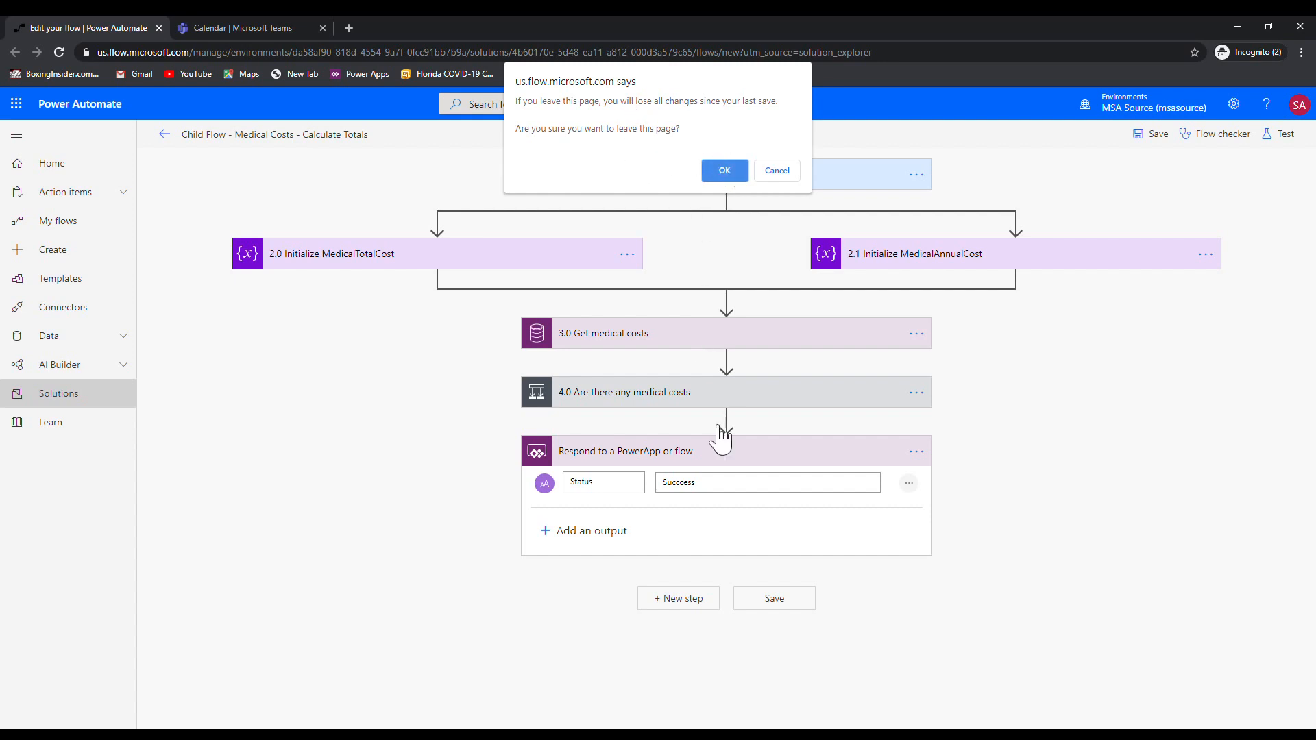
click(726, 173)
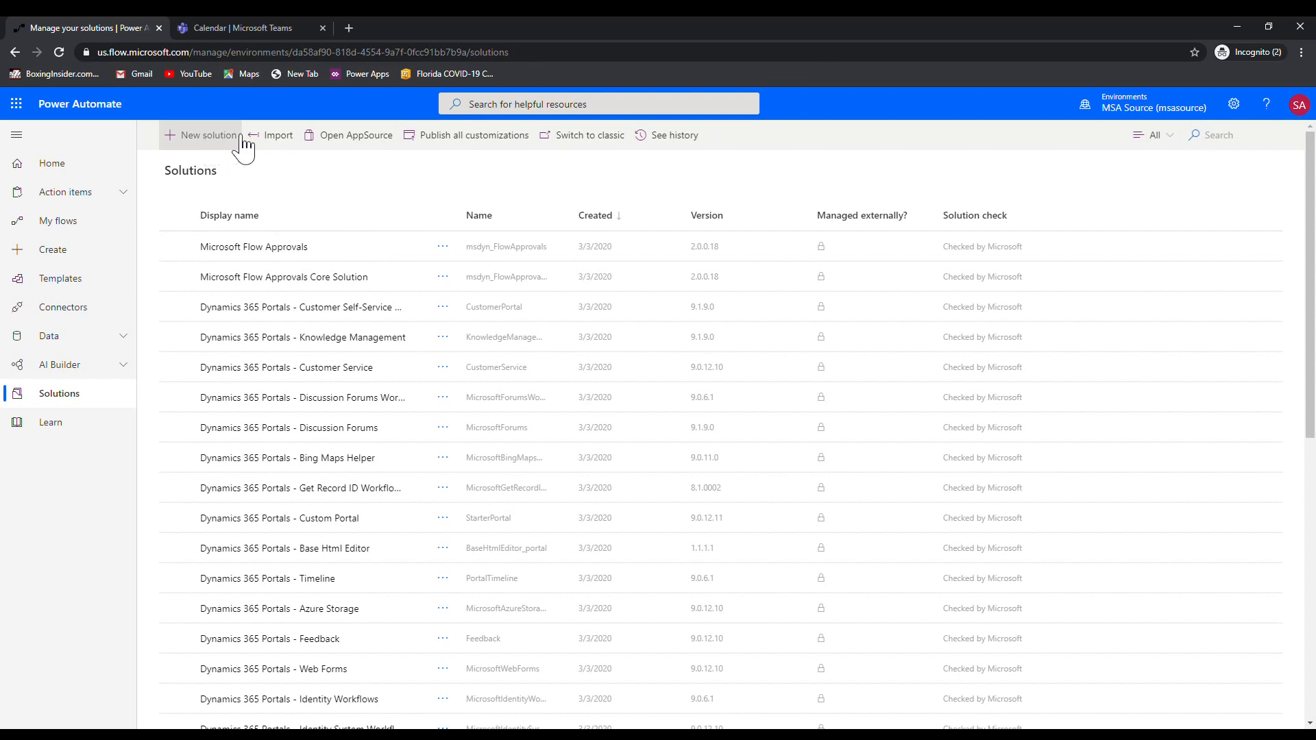
scroll(296, 514, down, 8)
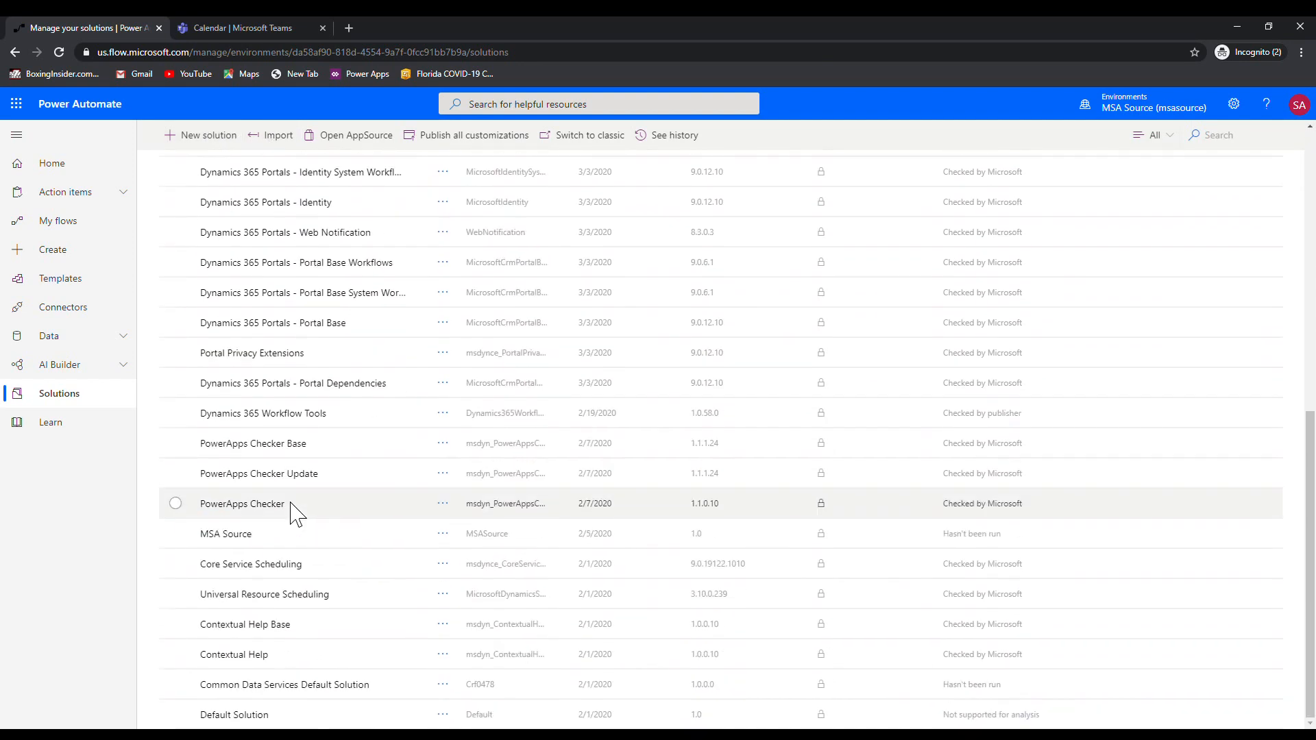
click(229, 535)
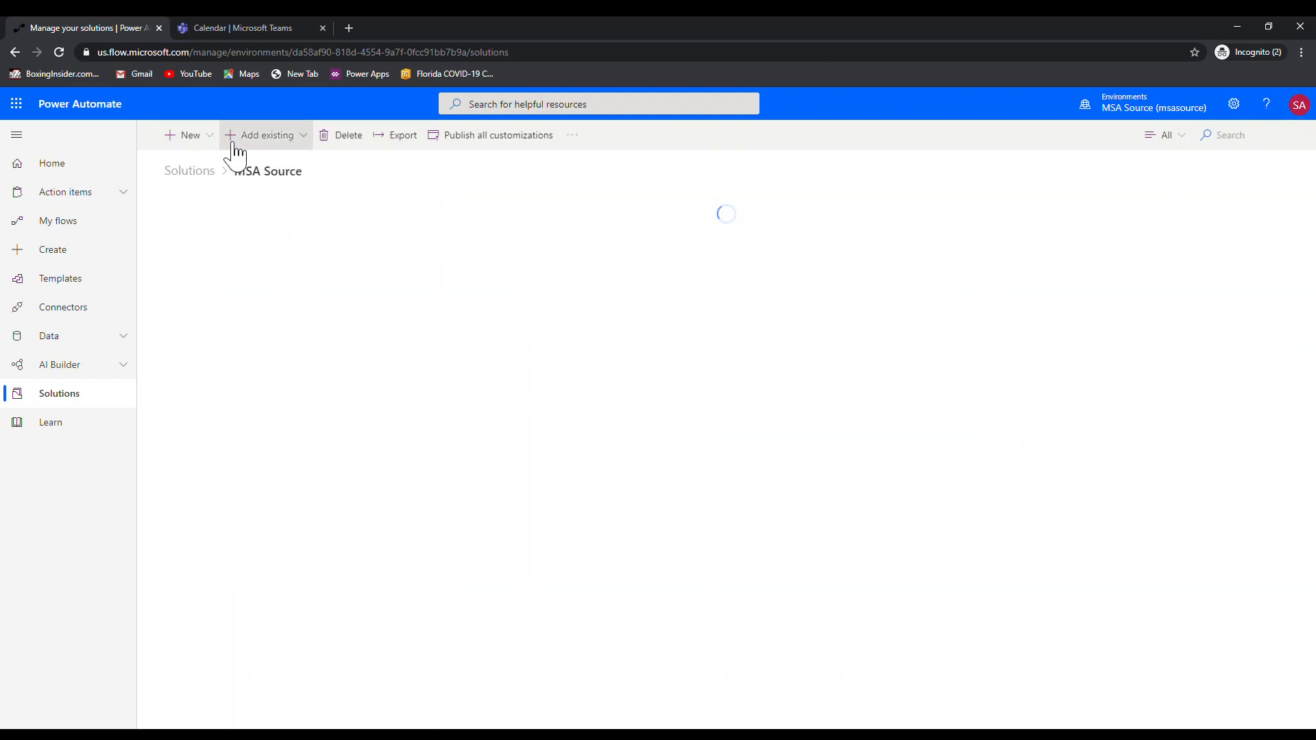
Create a new flow in the solution with the Common Data Service (current environment) trigger "When a record is created, updated or deleted"
click(208, 137)
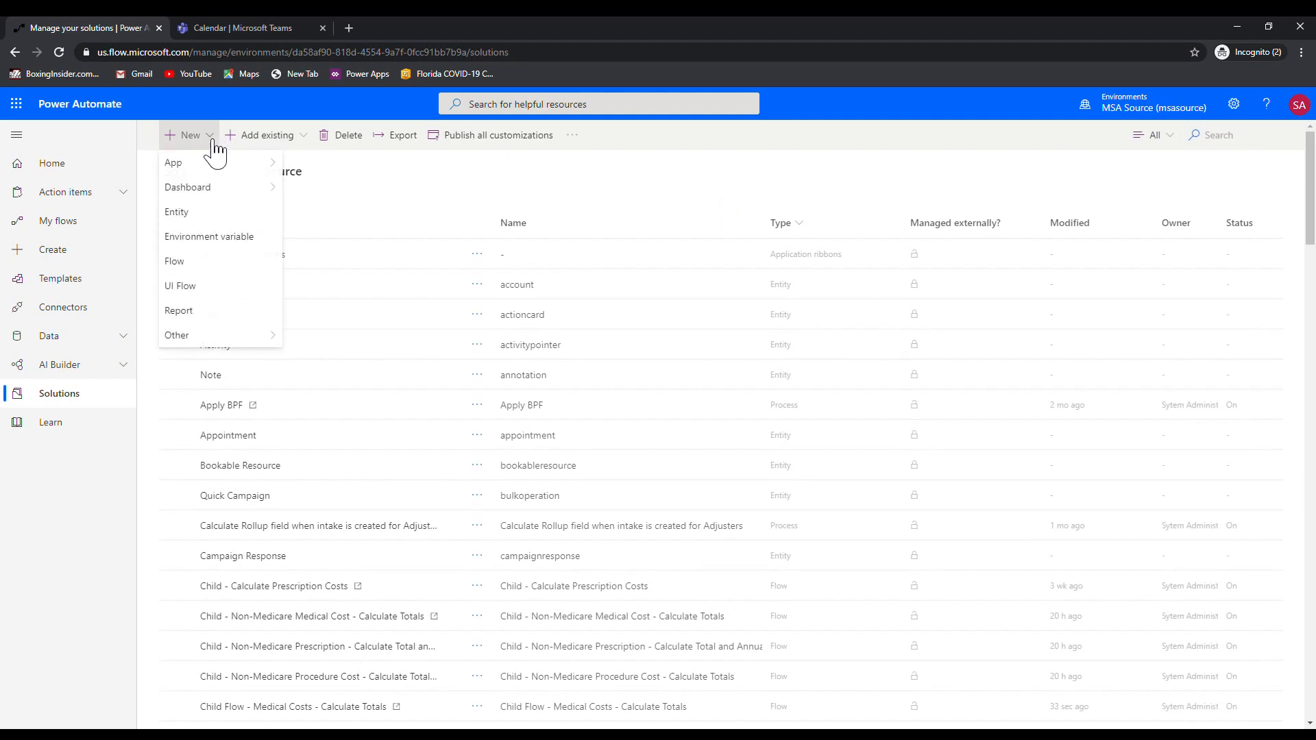
click(214, 266)
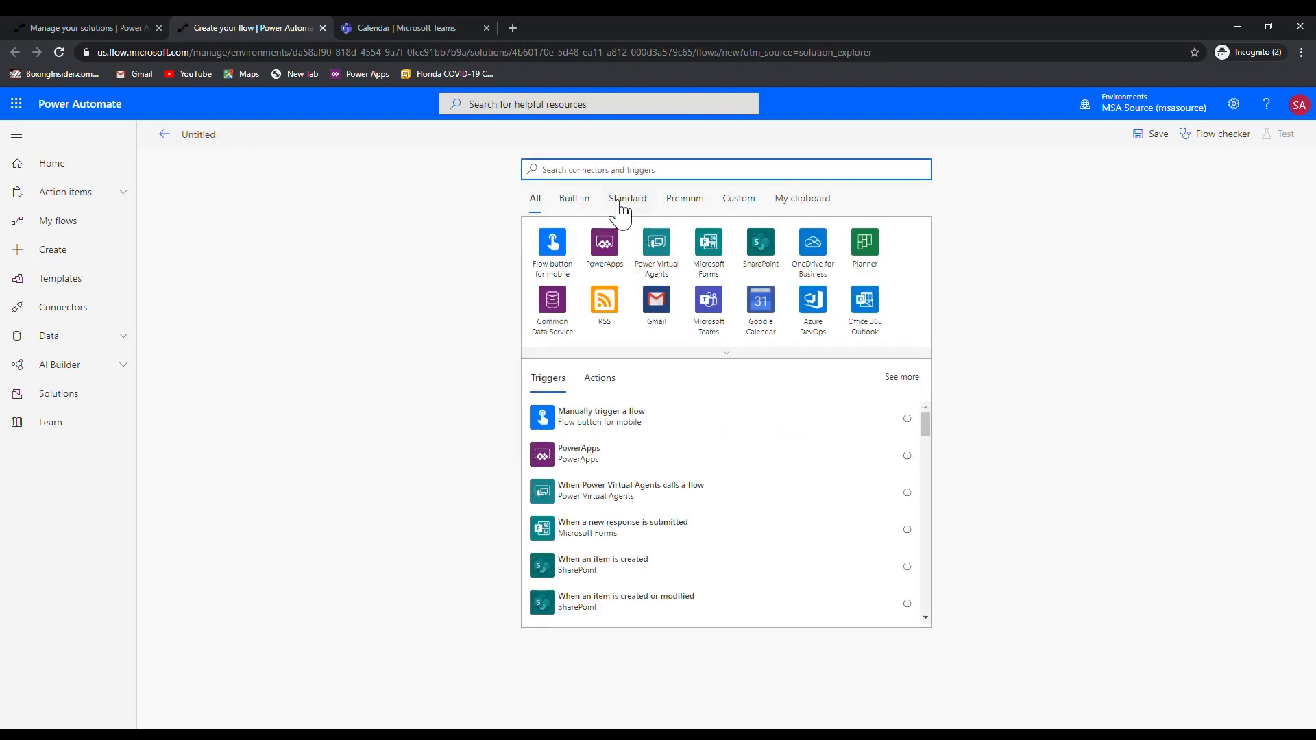
text(comm)
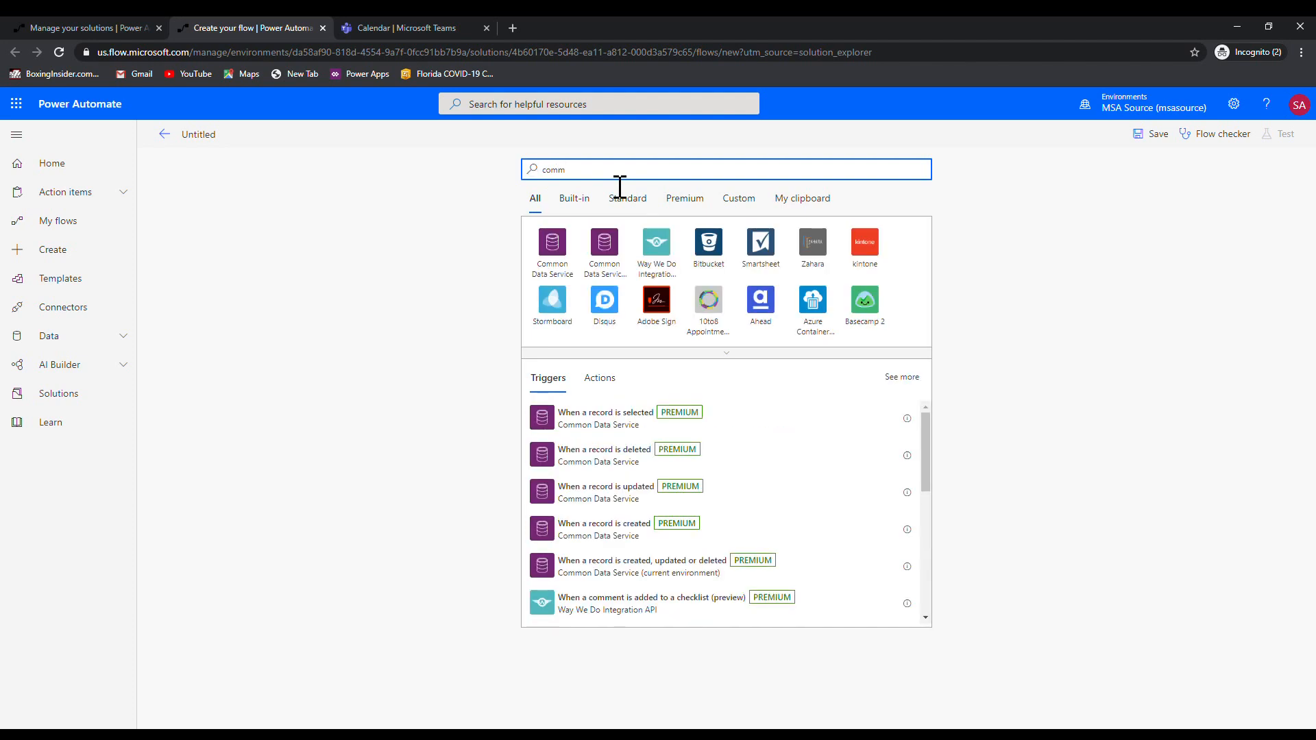
click(606, 252)
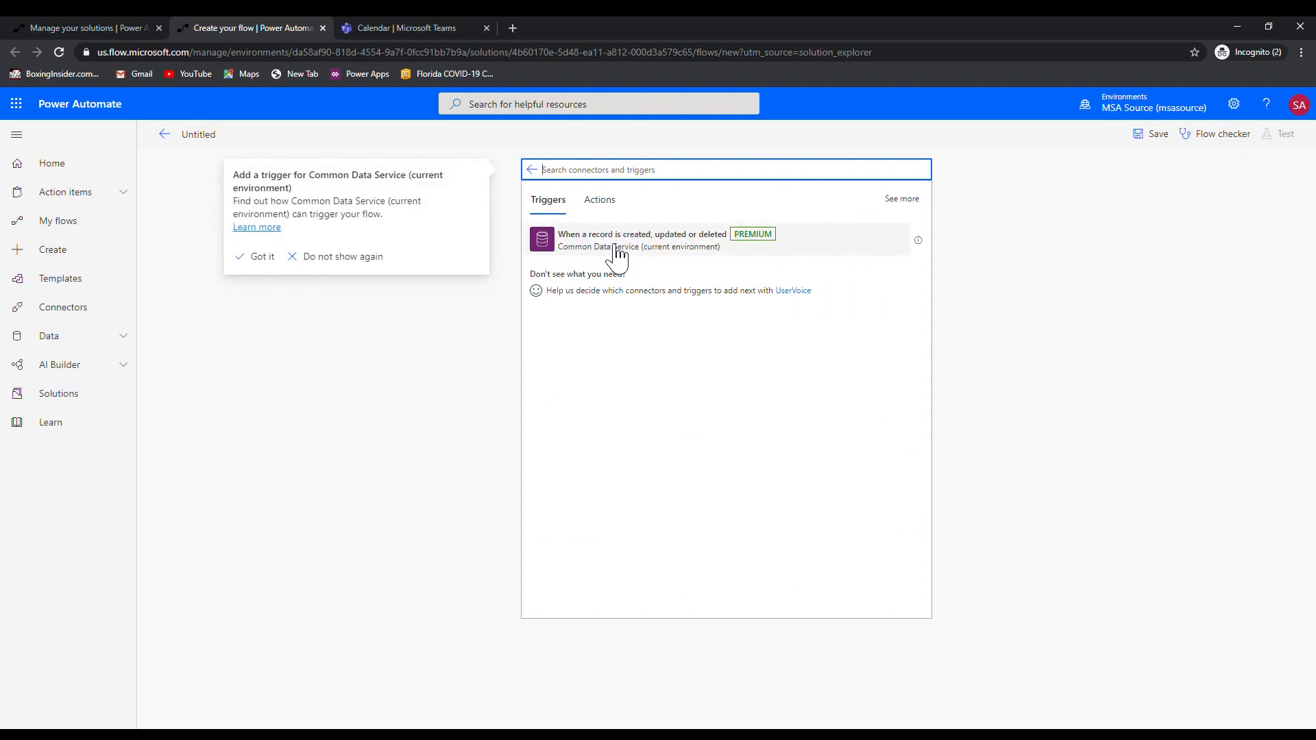
click(664, 251)
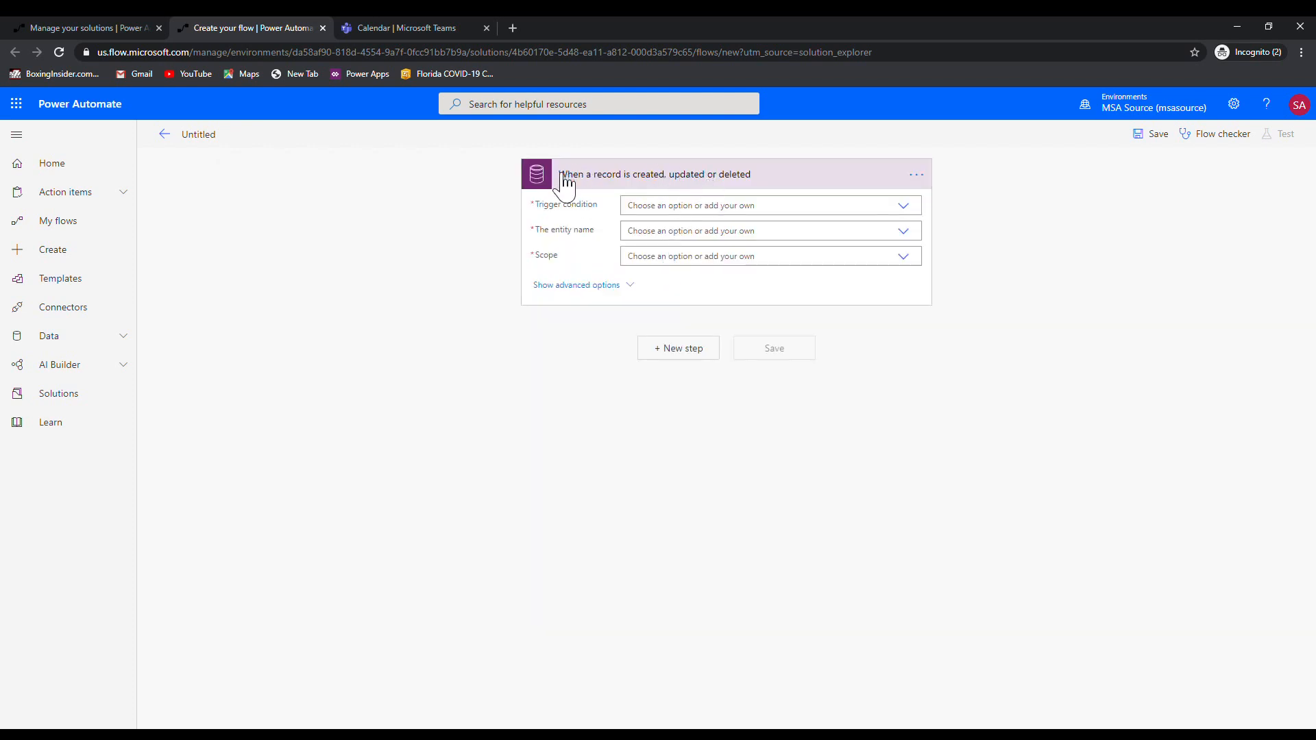
Set the trigger condition to Create or Update, the entity to Medical Costs and the scope to Organization, and show the advanced options
click(714, 208)
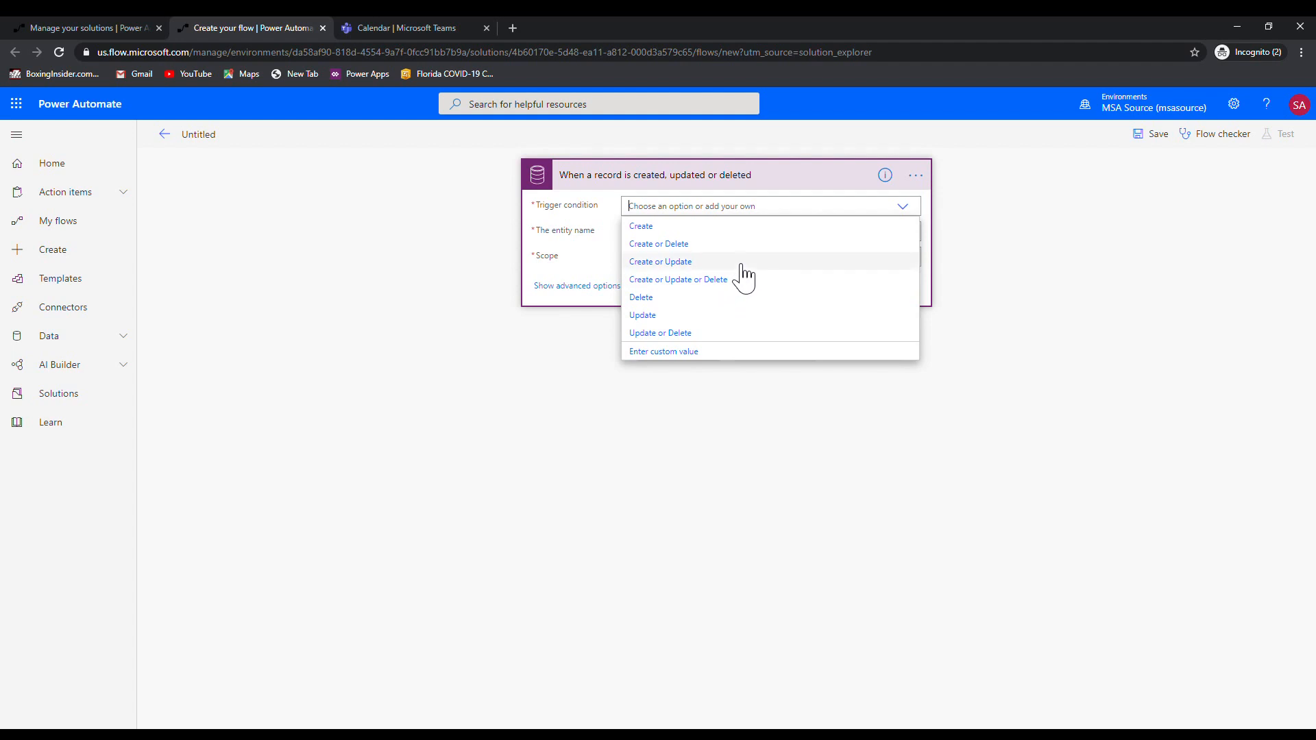
click(742, 263)
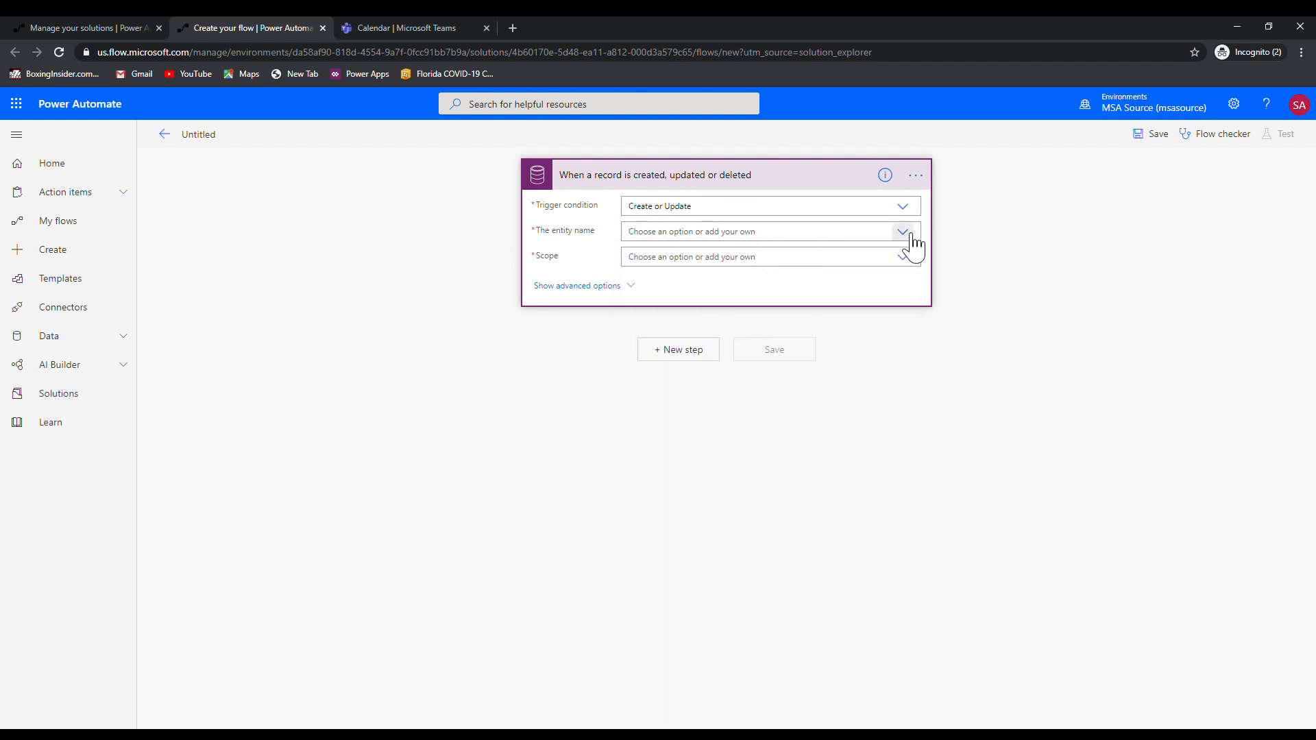
click(740, 237)
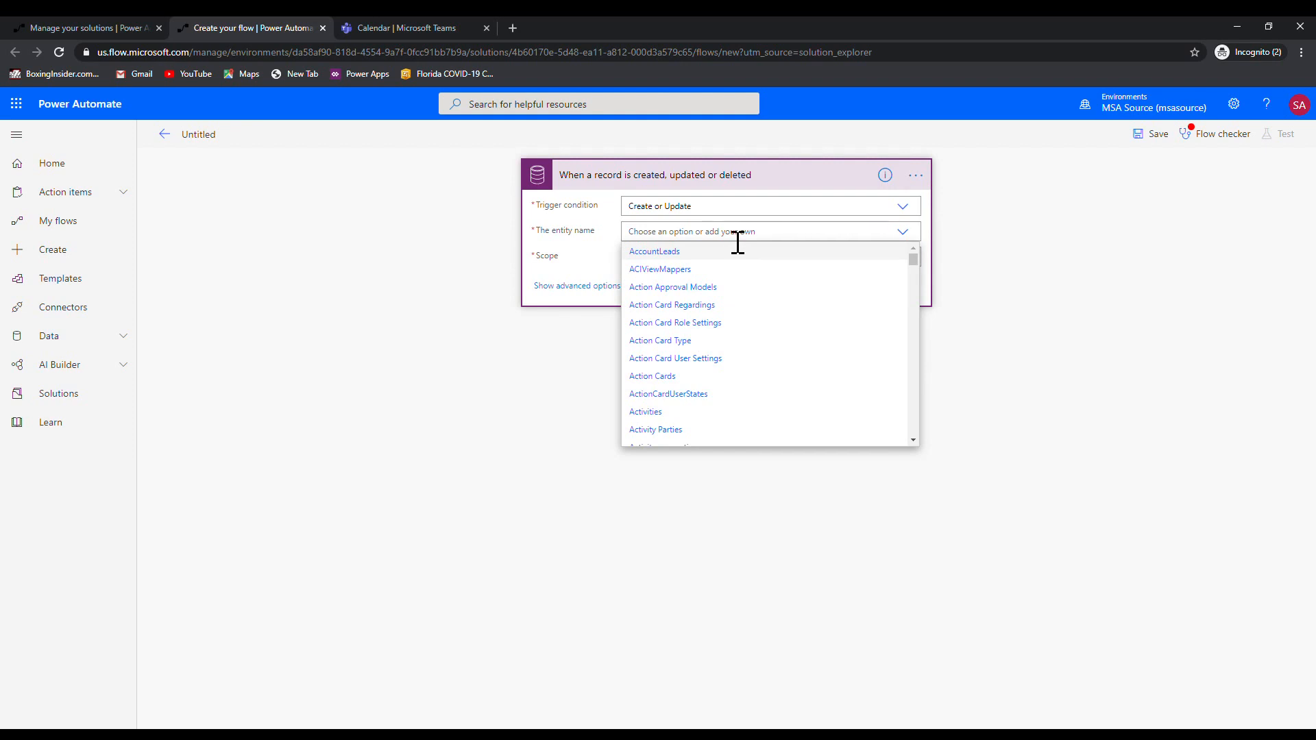
text(medi)
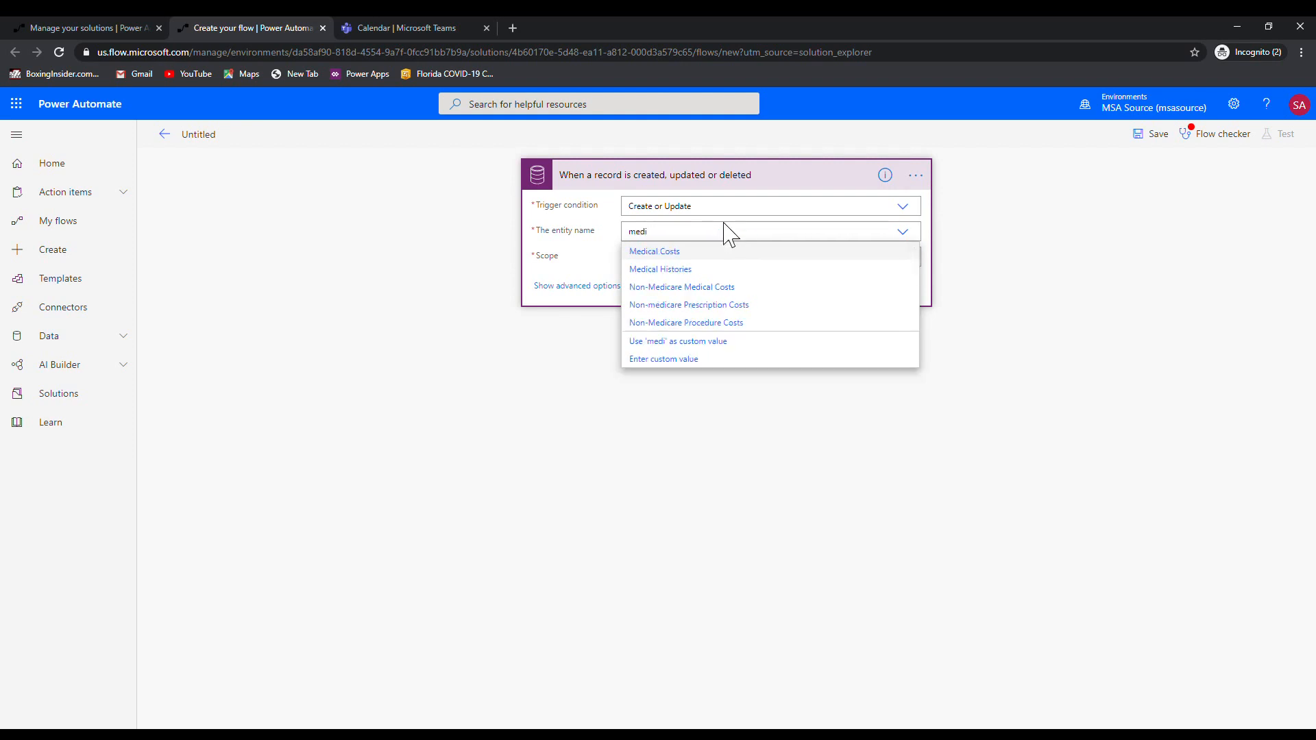
click(684, 252)
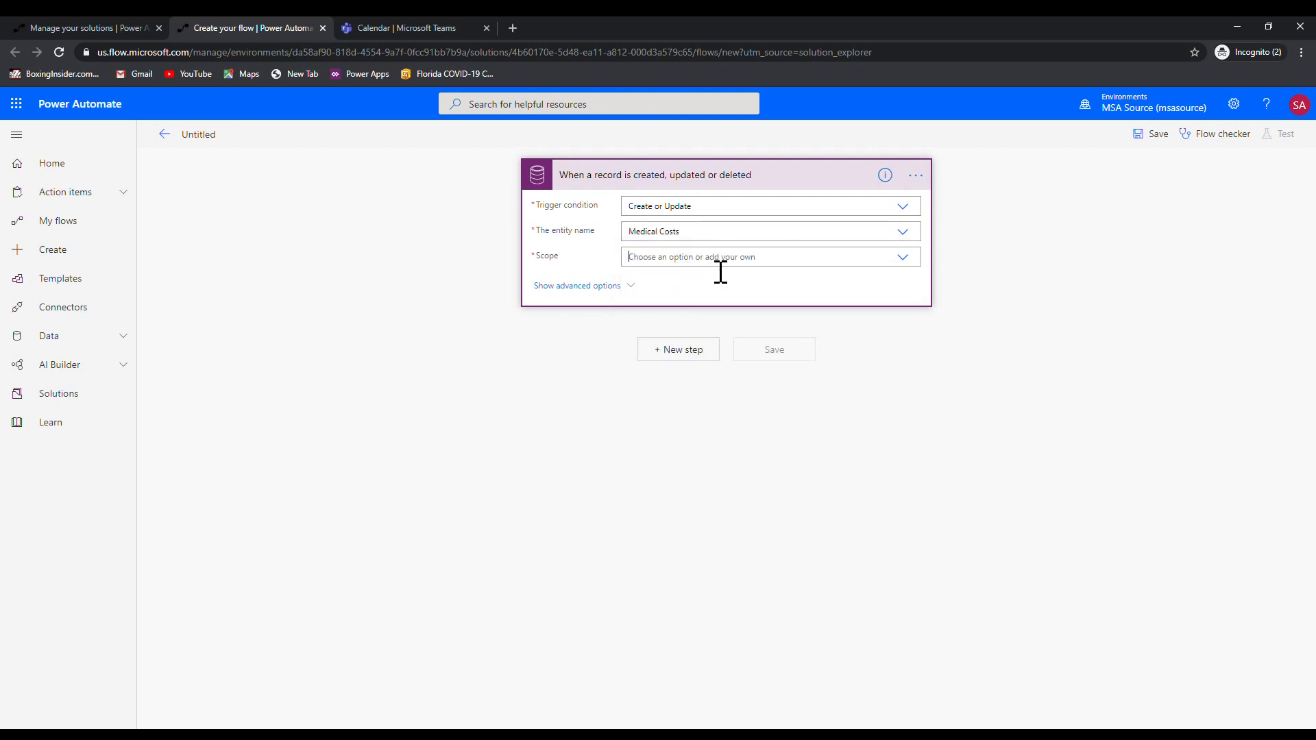
click(904, 258)
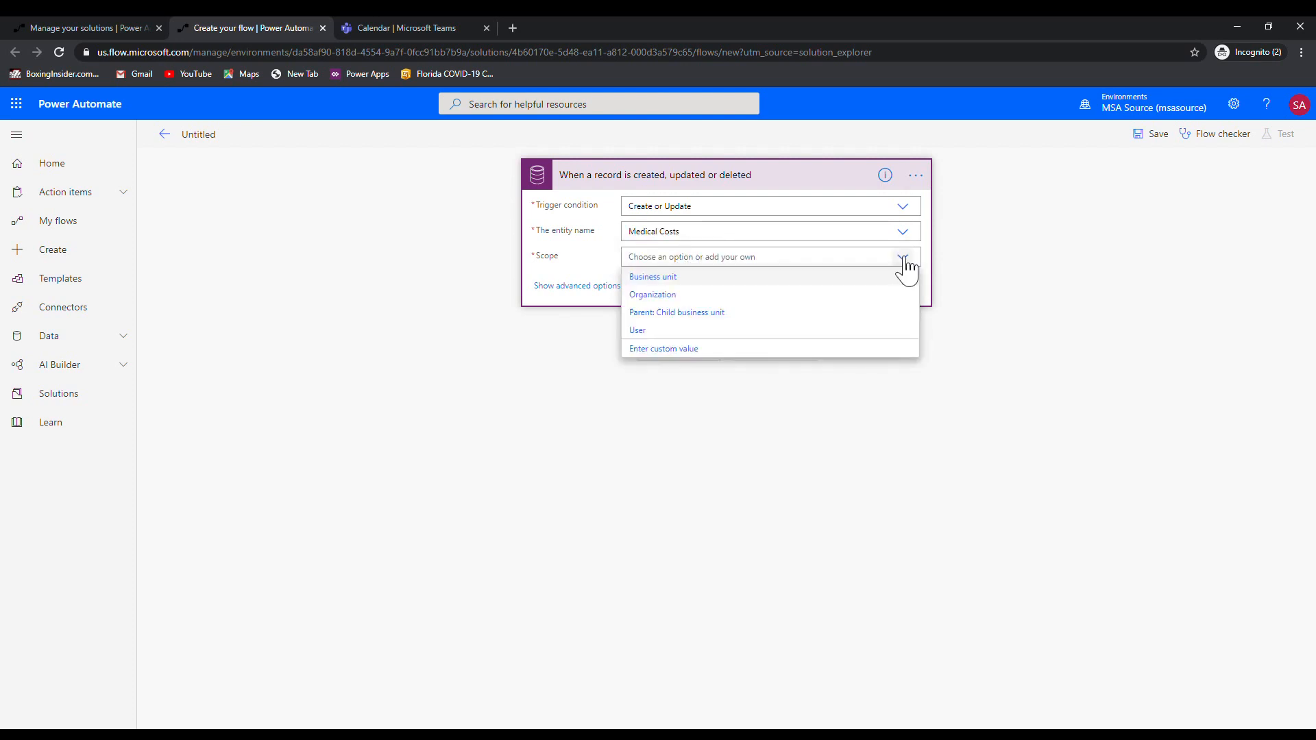
click(661, 296)
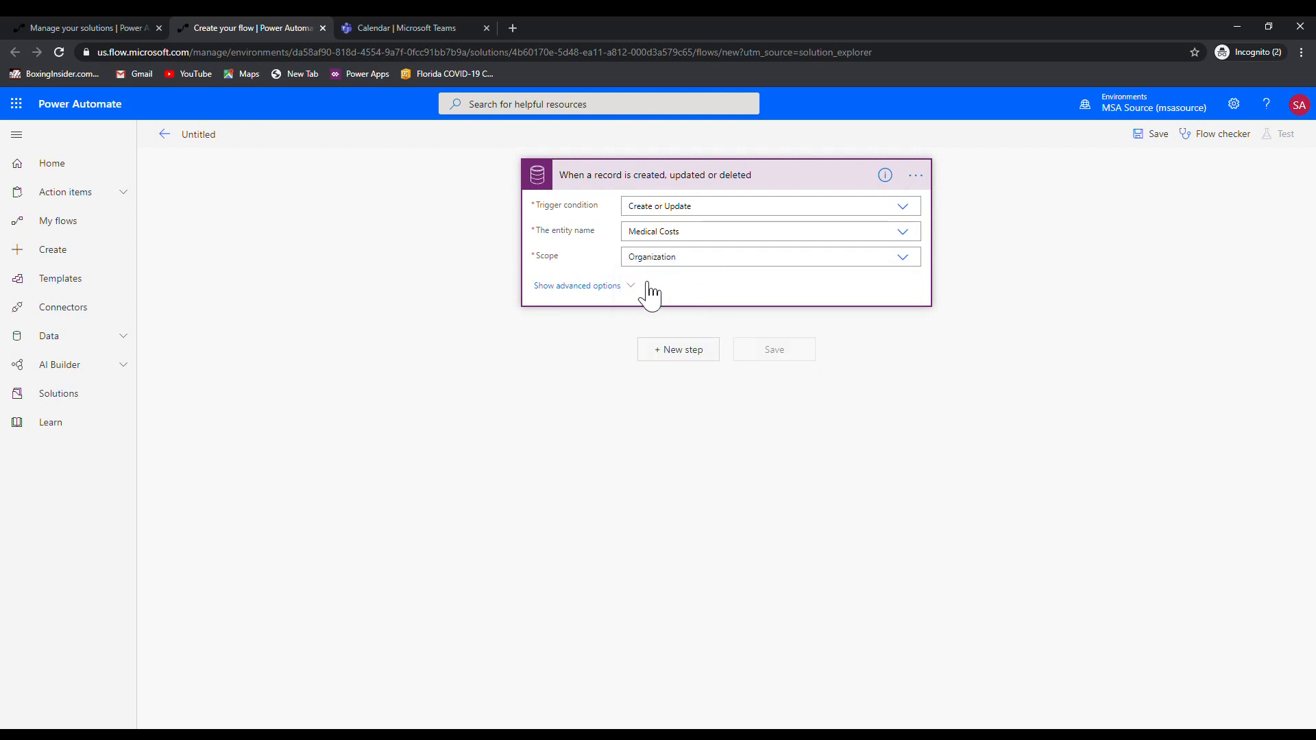
click(645, 292)
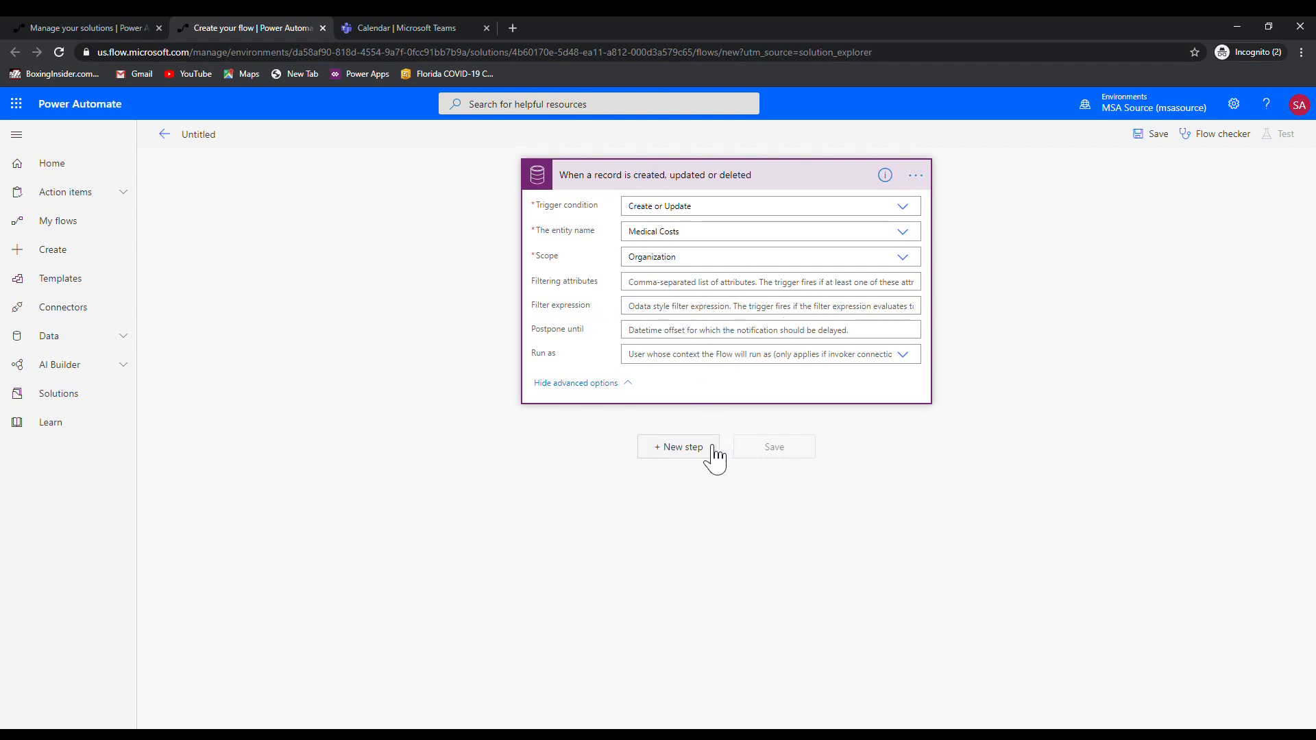
Rename the trigger as "1.0 When a Medical Cost Record is created or updated"
click(918, 176)
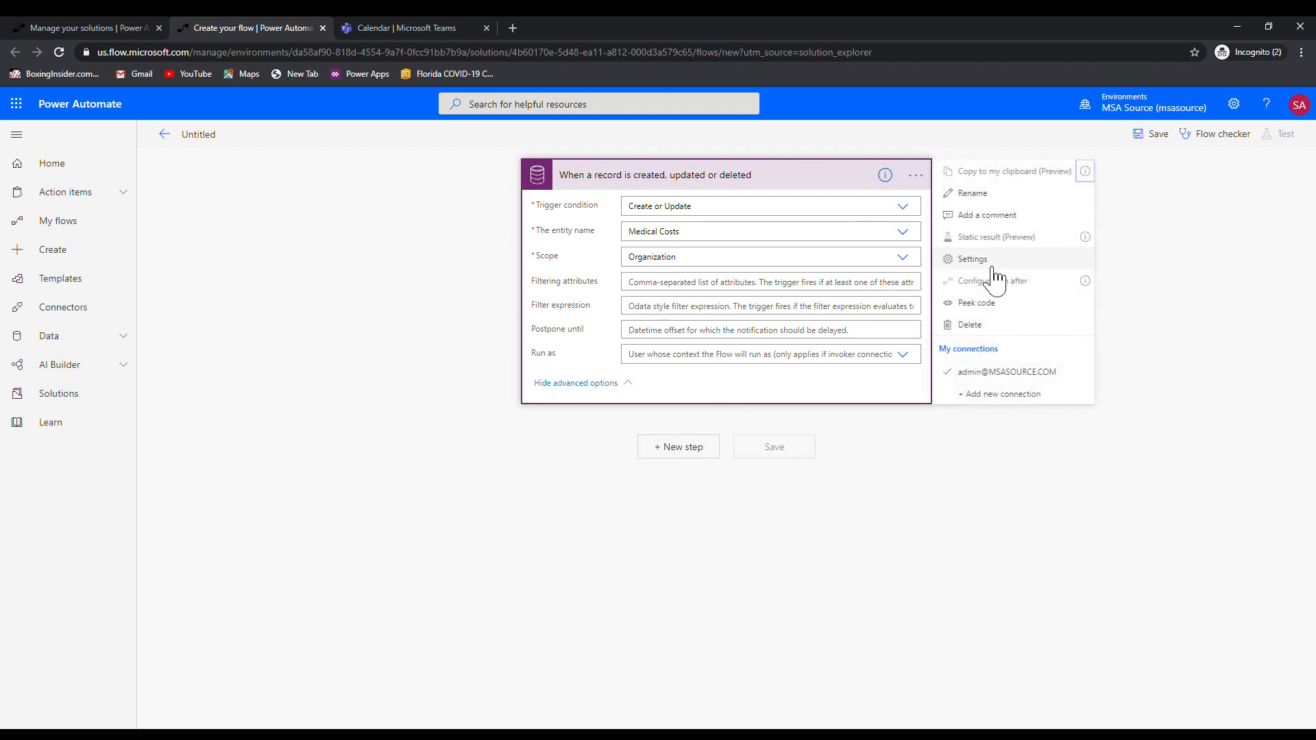
click(1000, 195)
text(1)
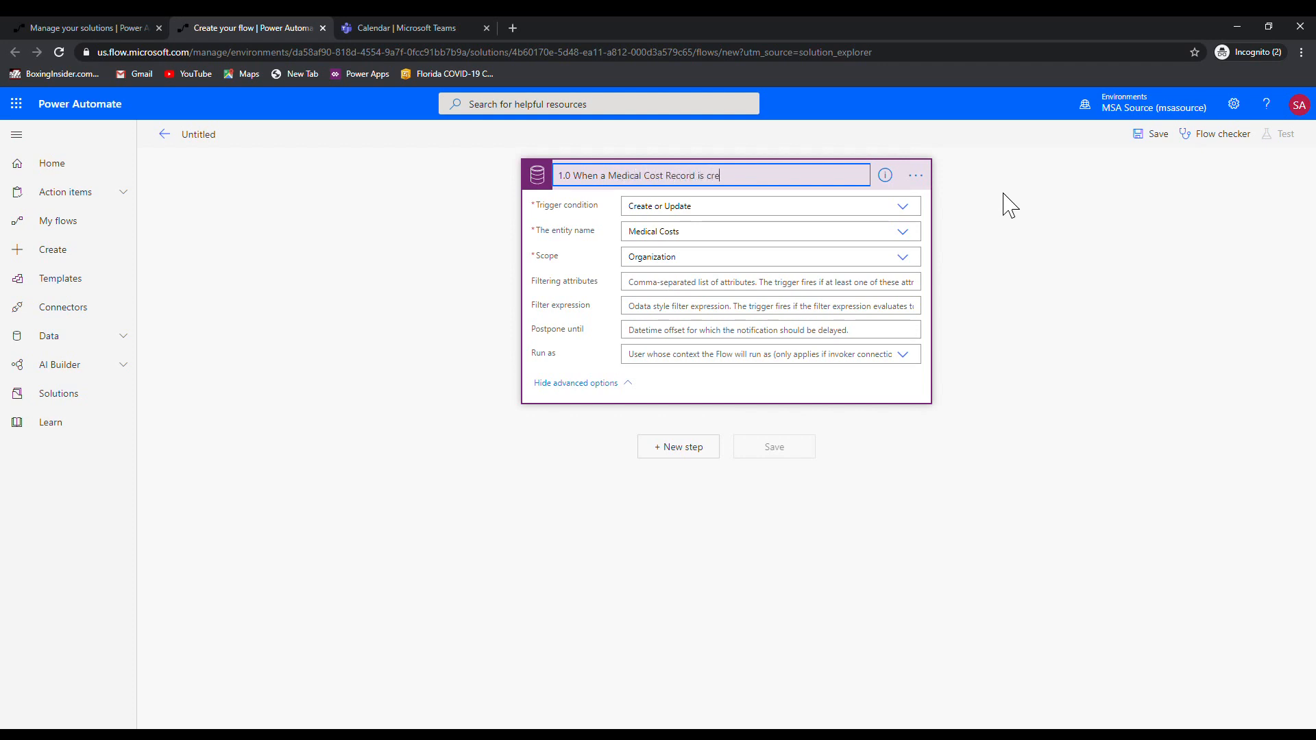
text(pdated)
Add a Run a Child Flow action after the trigger, calling "Child Flow - Medical Costs - Calculate Totals"
click(687, 452)
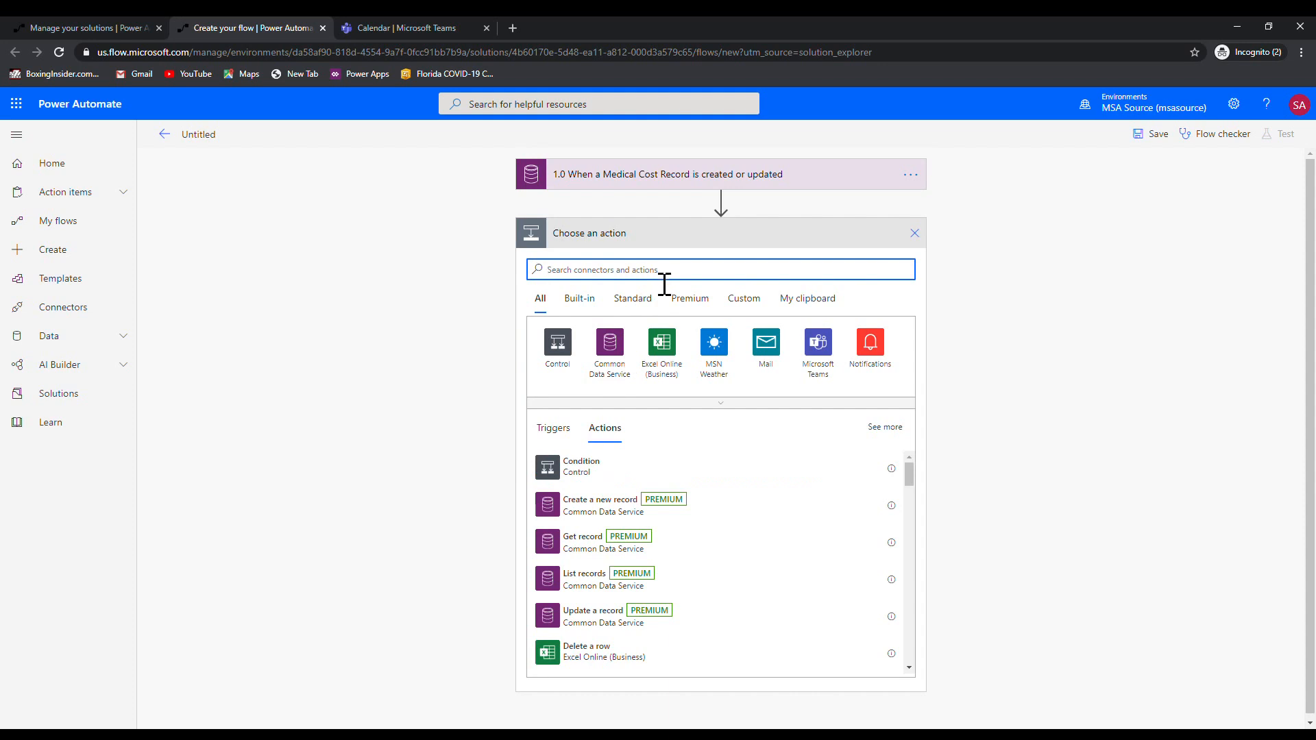
text(flow)
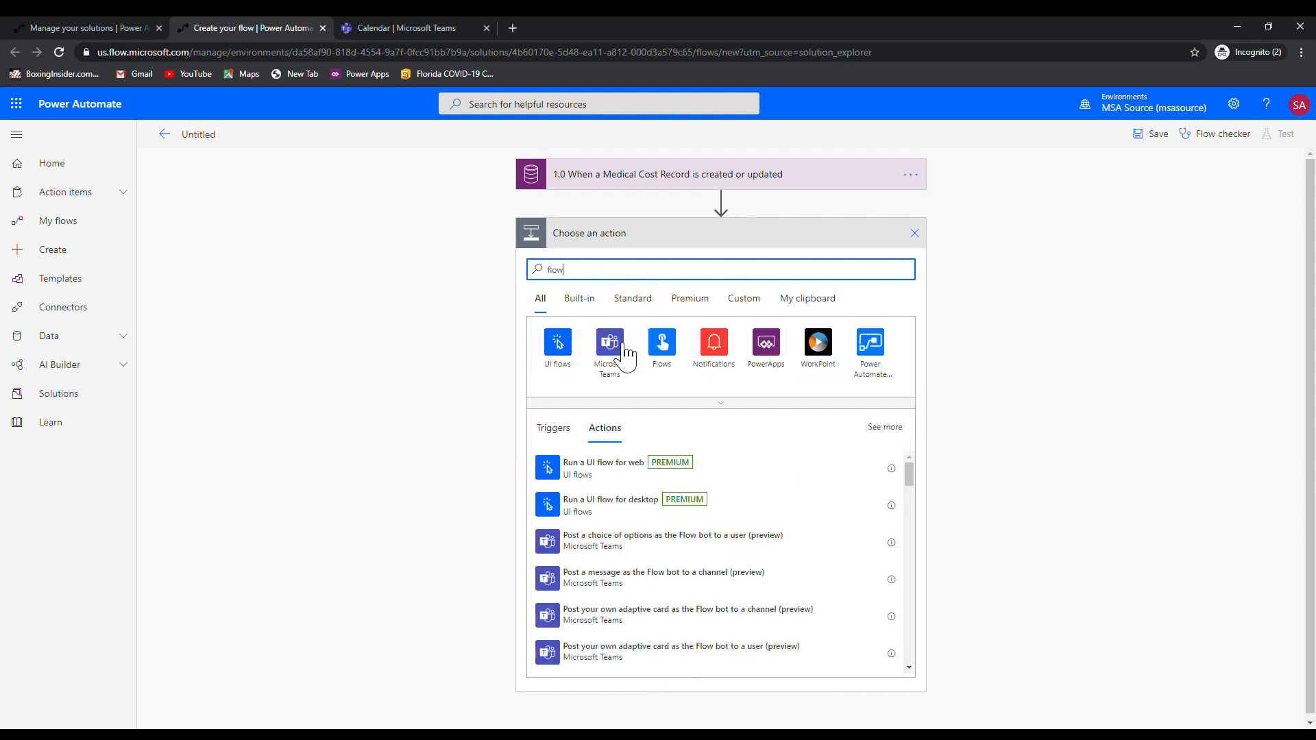
click(664, 343)
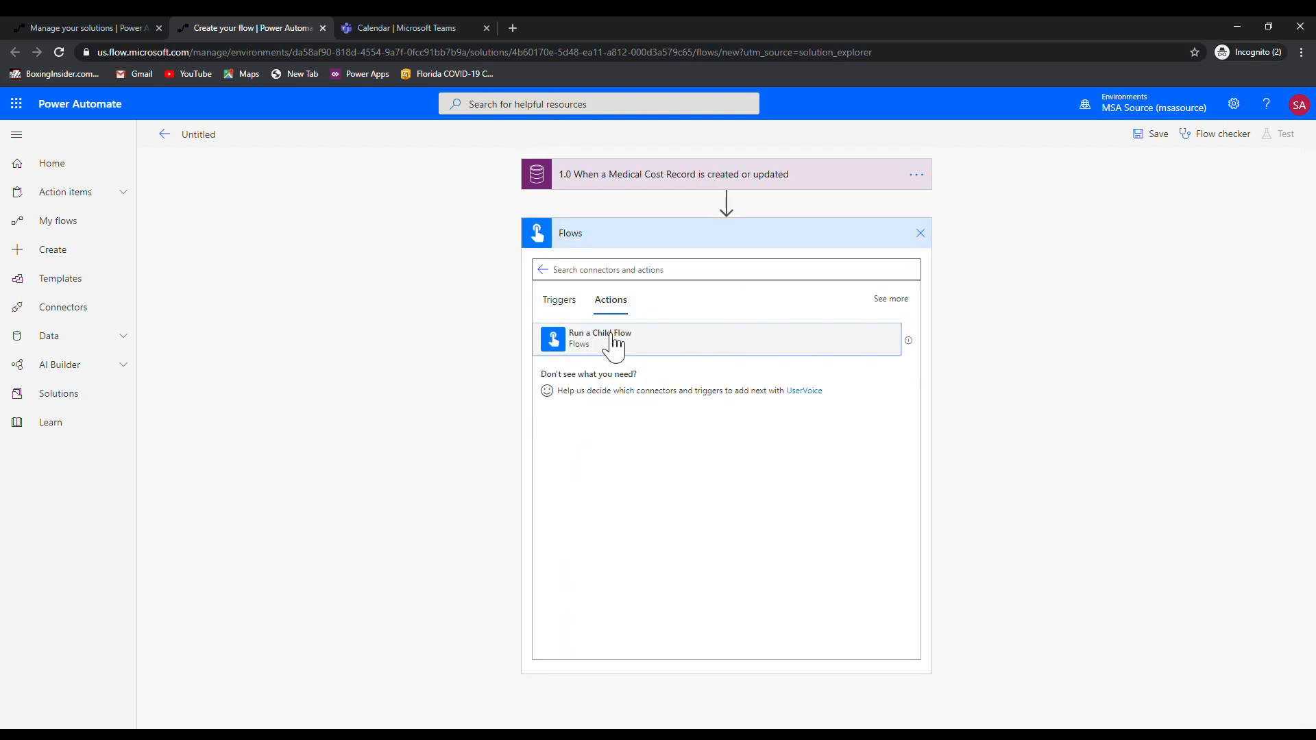
click(613, 346)
click(751, 274)
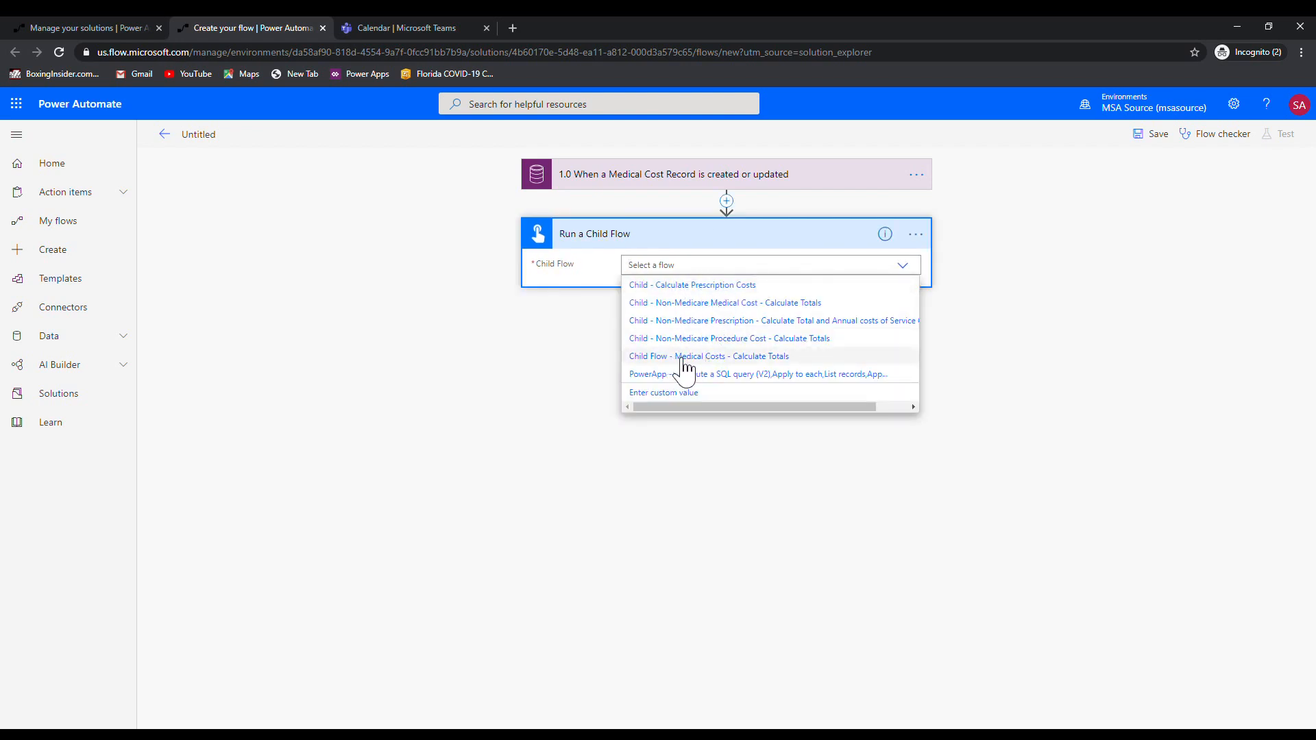
click(744, 357)
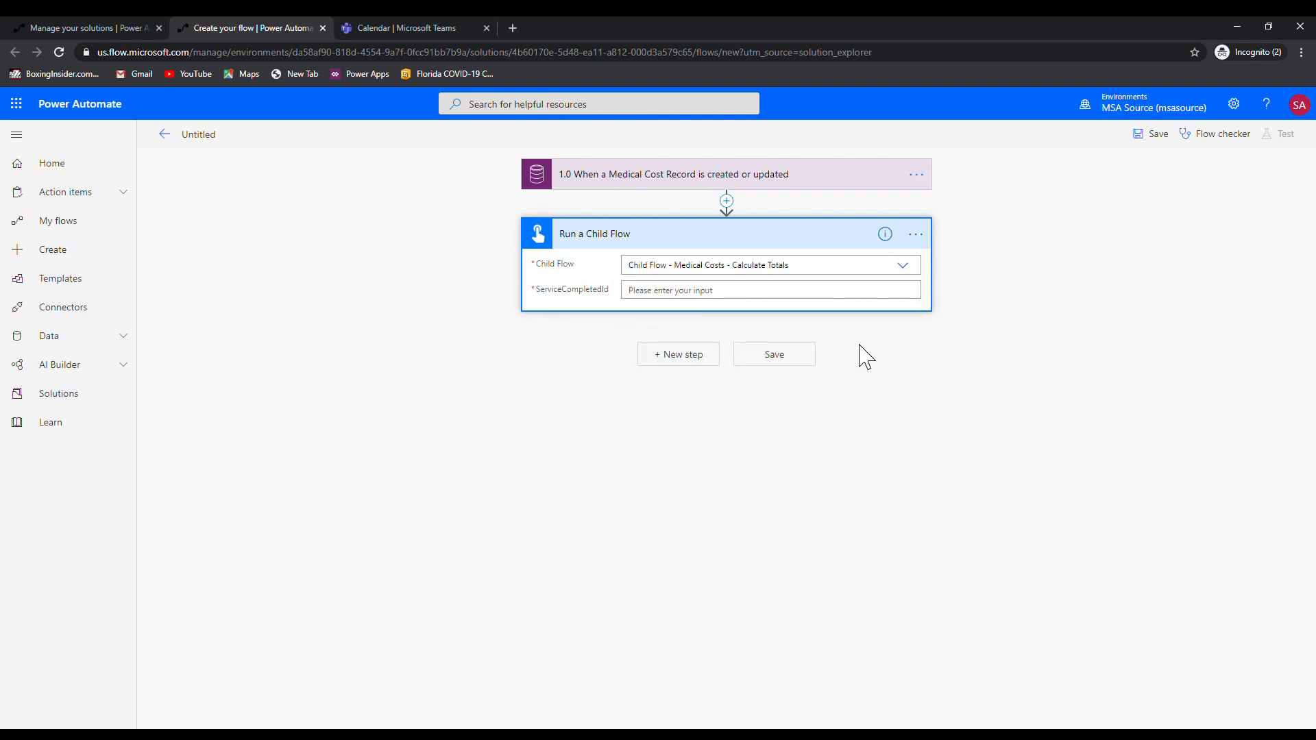
Set the child flow's ServiceCompletedId input to the trigger's Service Completed (Value) dynamic content
click(773, 290)
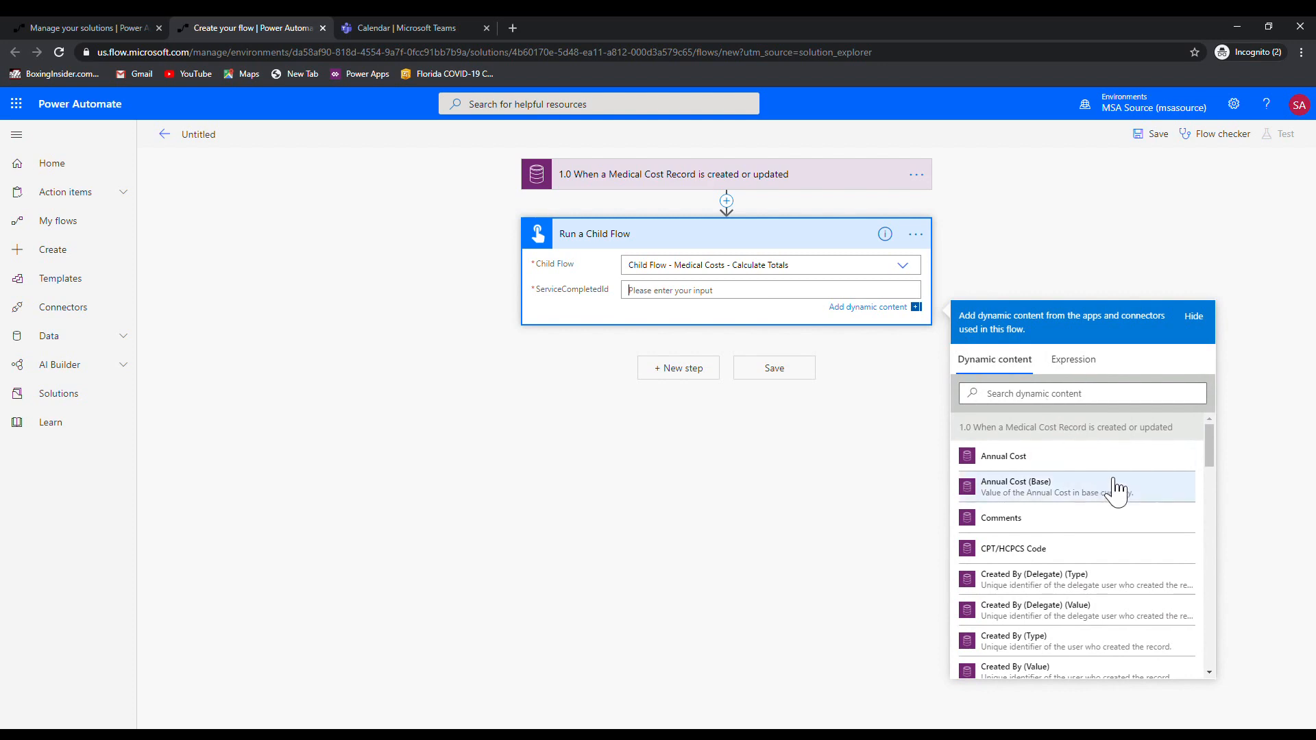
scroll(1083, 508, down, 8)
scroll(1116, 522, down, 6)
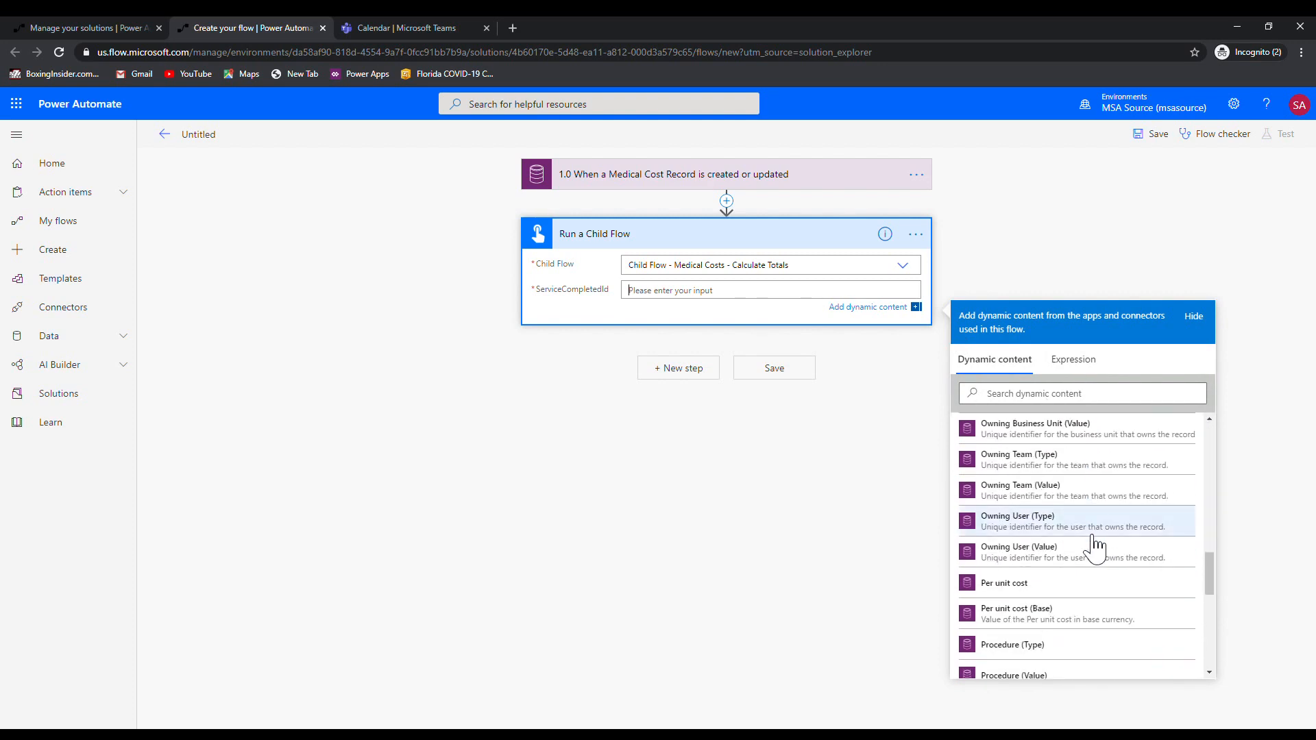
scroll(1095, 547, down, 3)
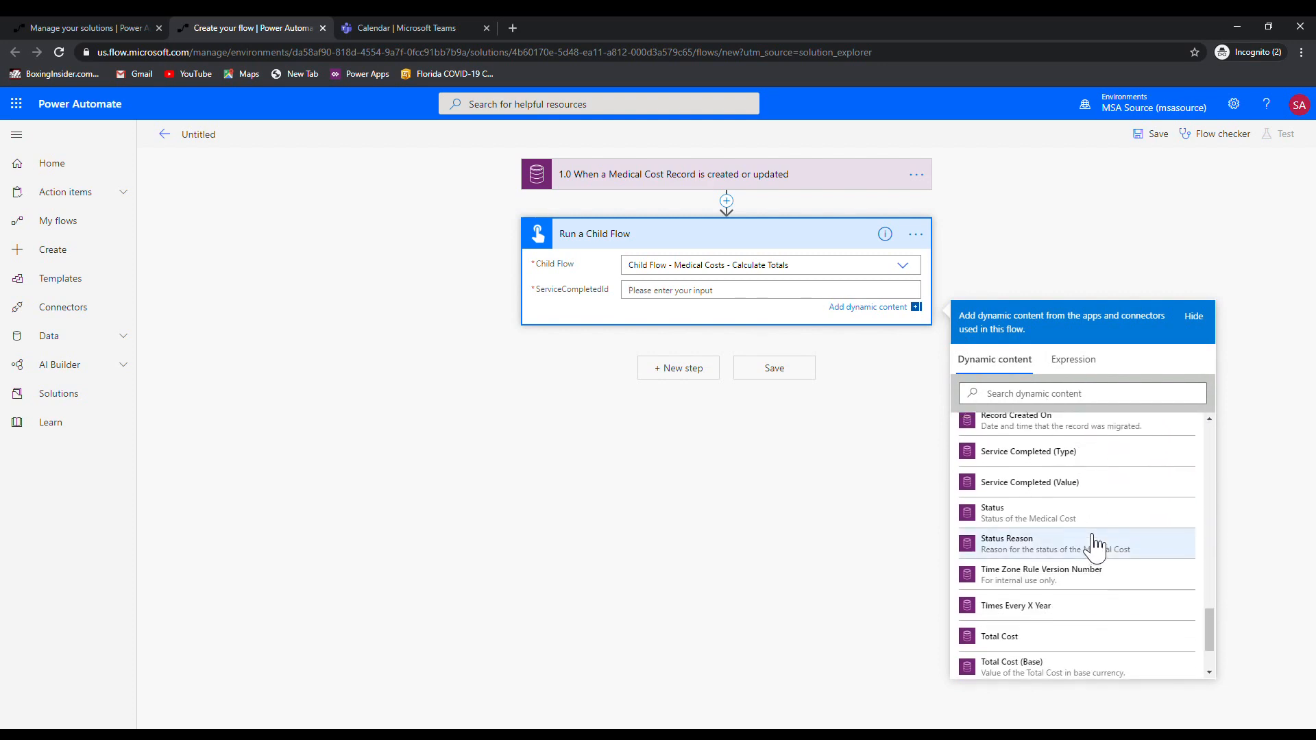
scroll(1094, 542, up, 2)
click(1069, 600)
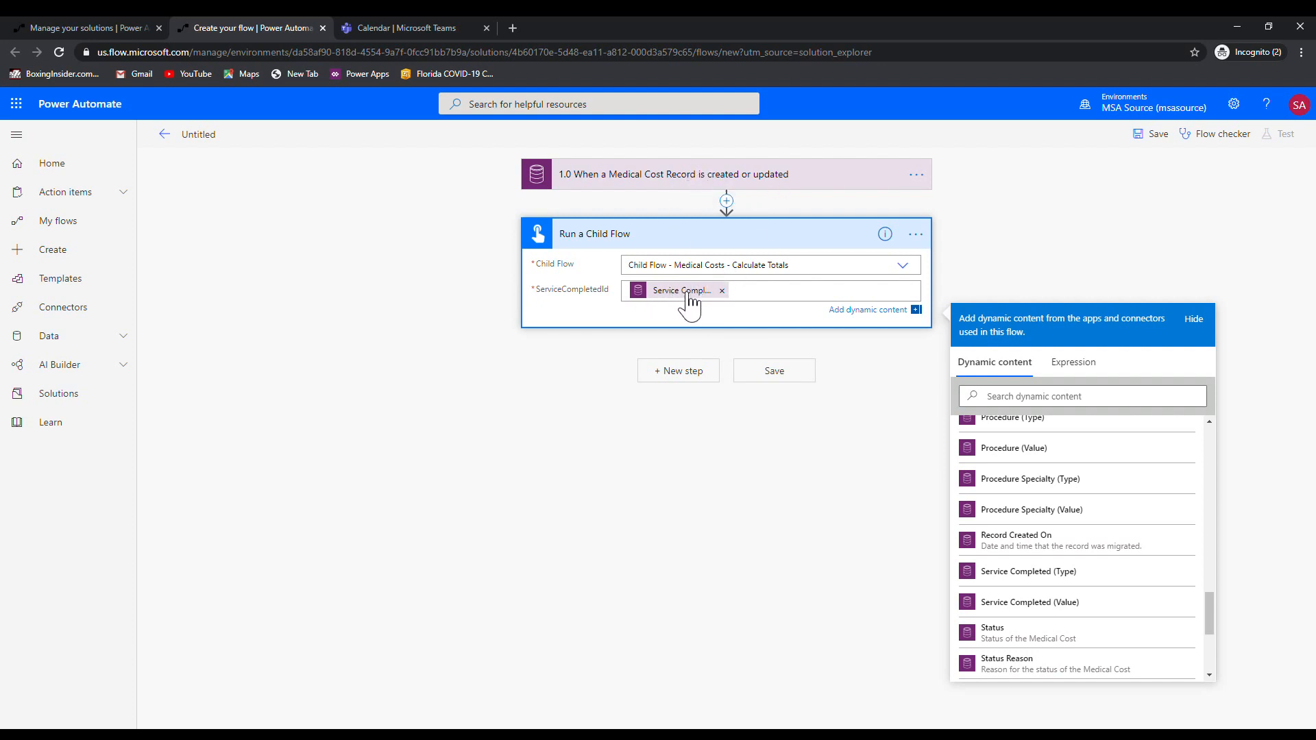
Name the flow "Medical Cost - When record created or updated calculate totals" and save it
click(228, 149)
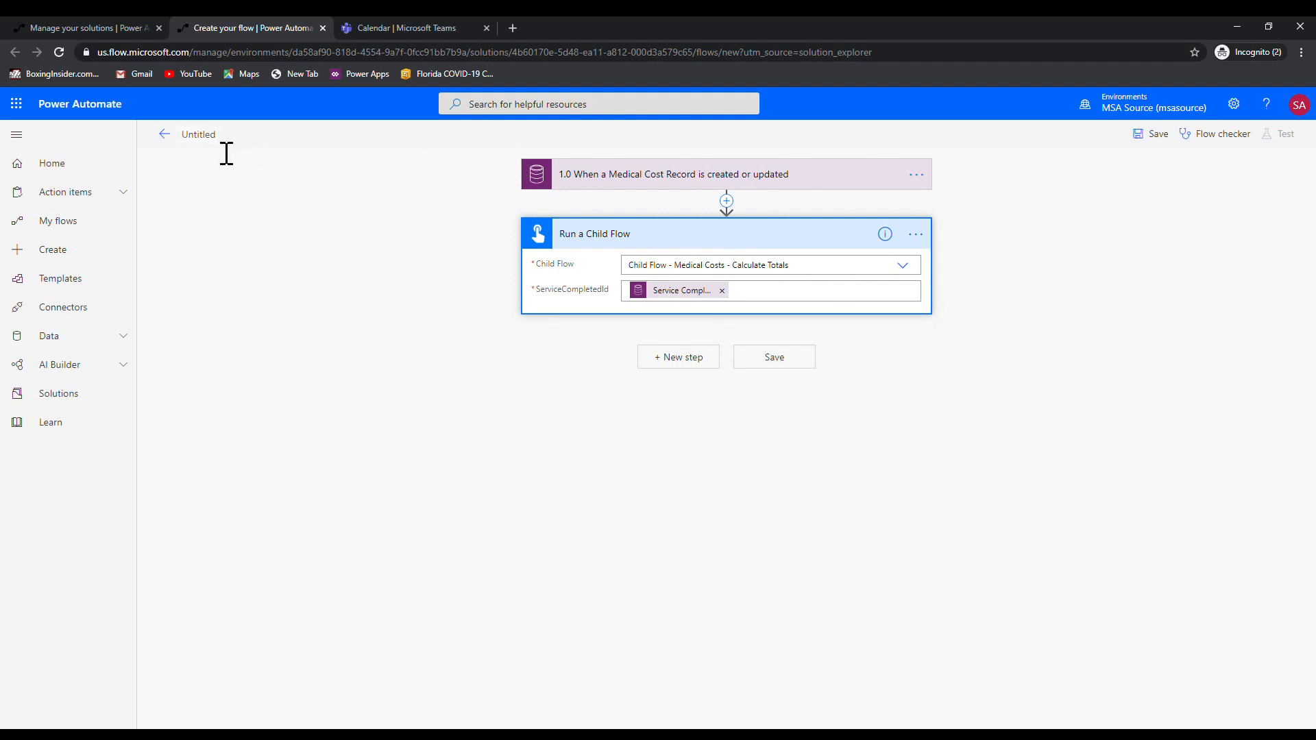
text(Medical Cost - C)
key(BackSpace)
text(When record createded or updated calculate totals)
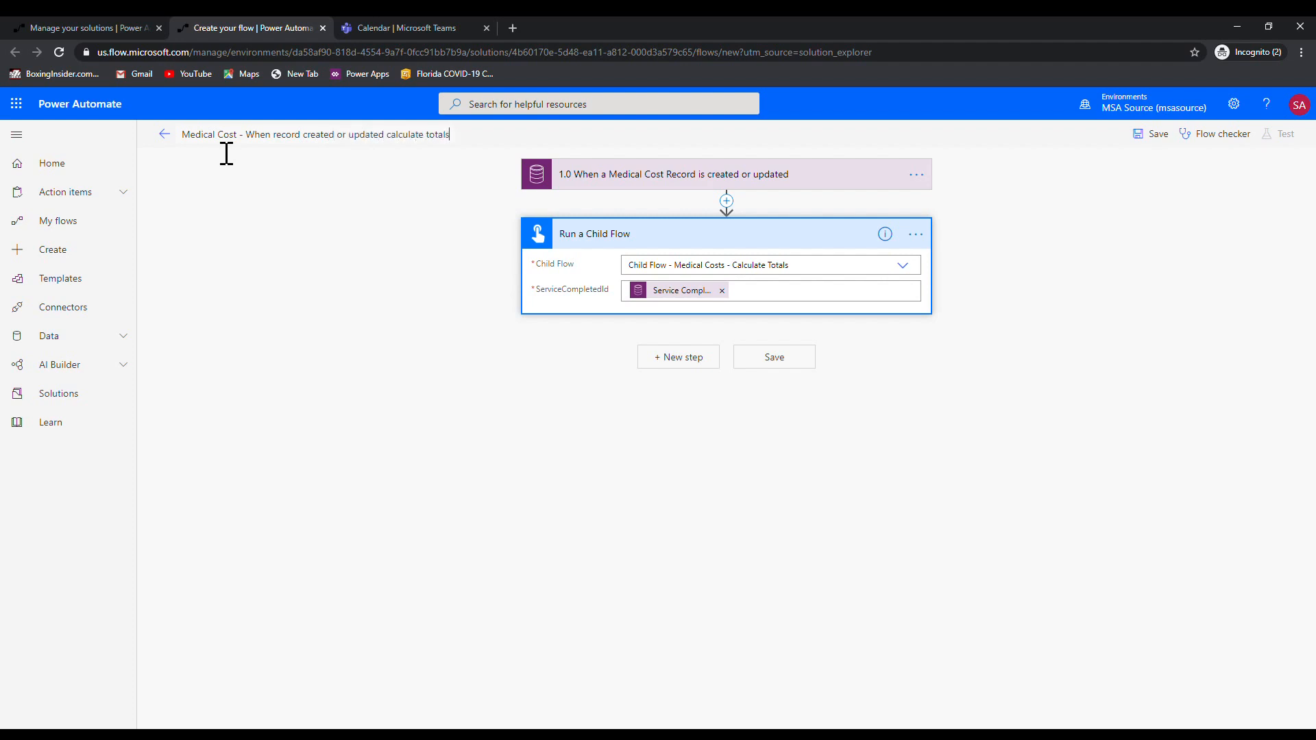
click(777, 357)
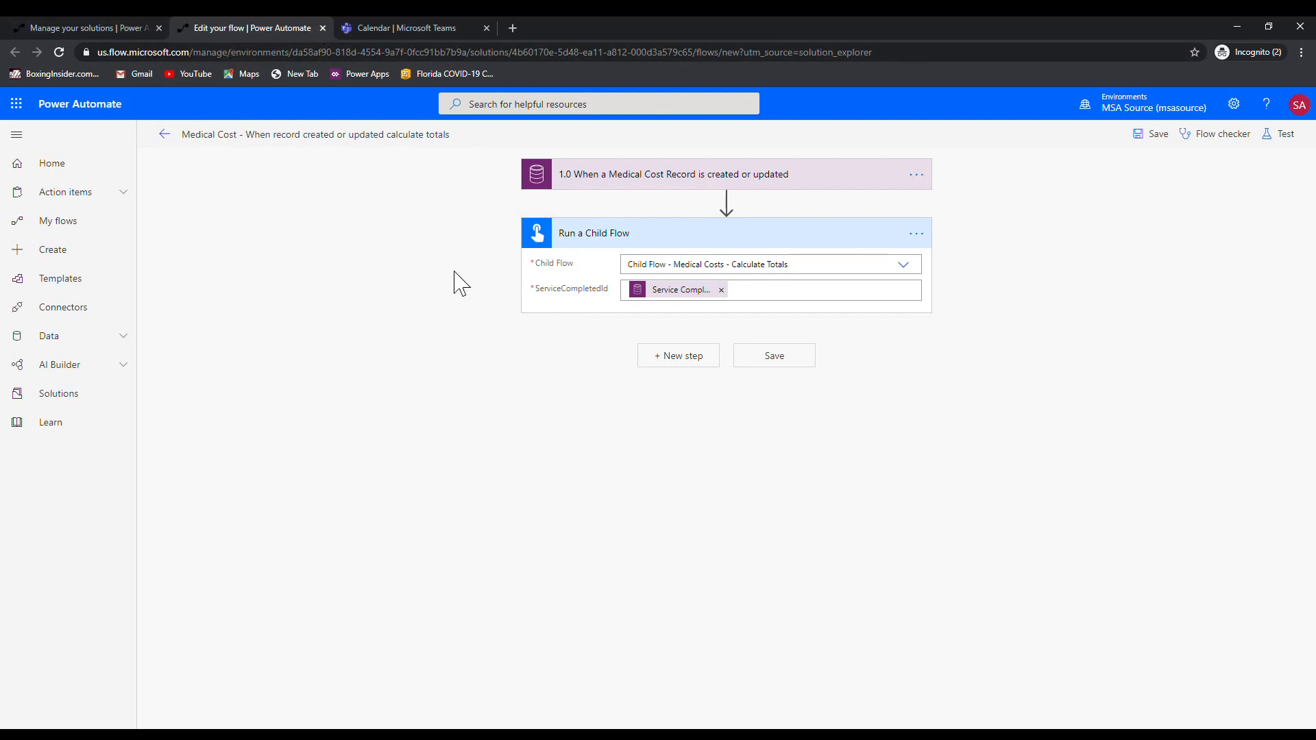
Create another flow in the MSA Source solution with the Common Data Service (current environment) trigger "When a record is created, updated or deleted"
click(322, 28)
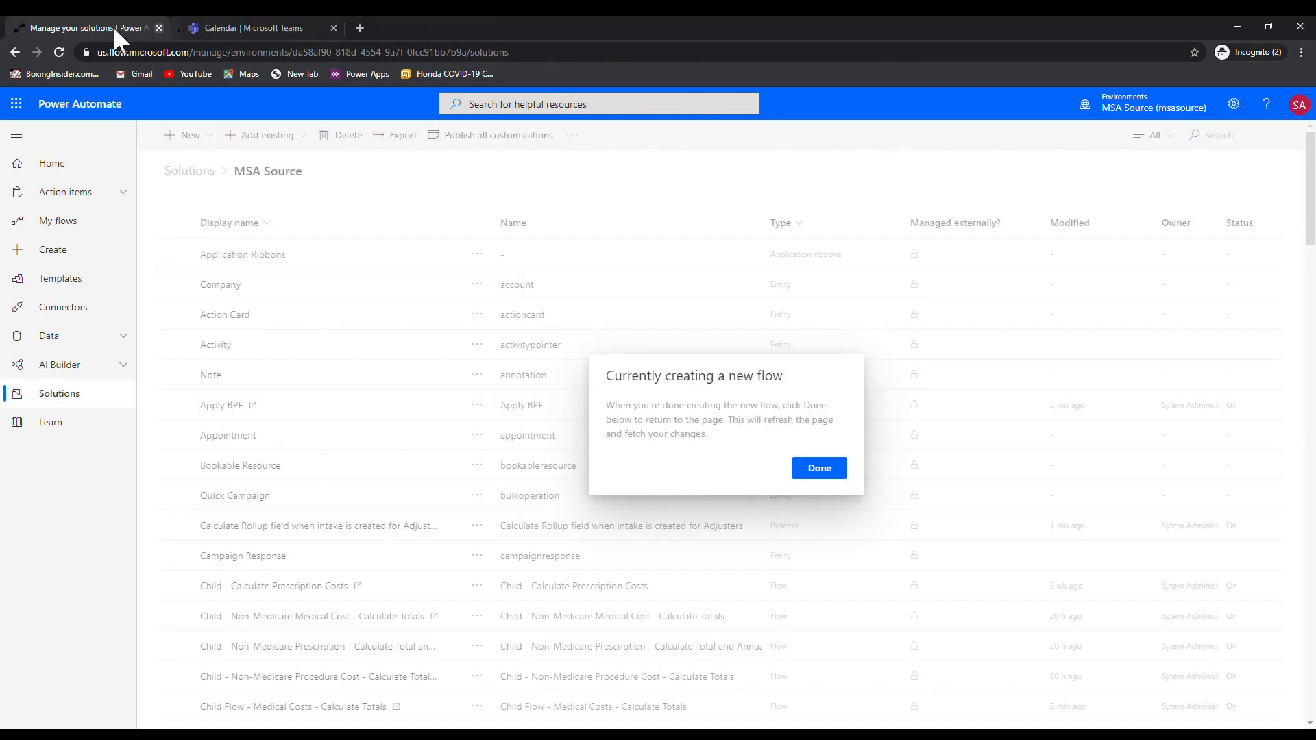
click(210, 136)
click(218, 268)
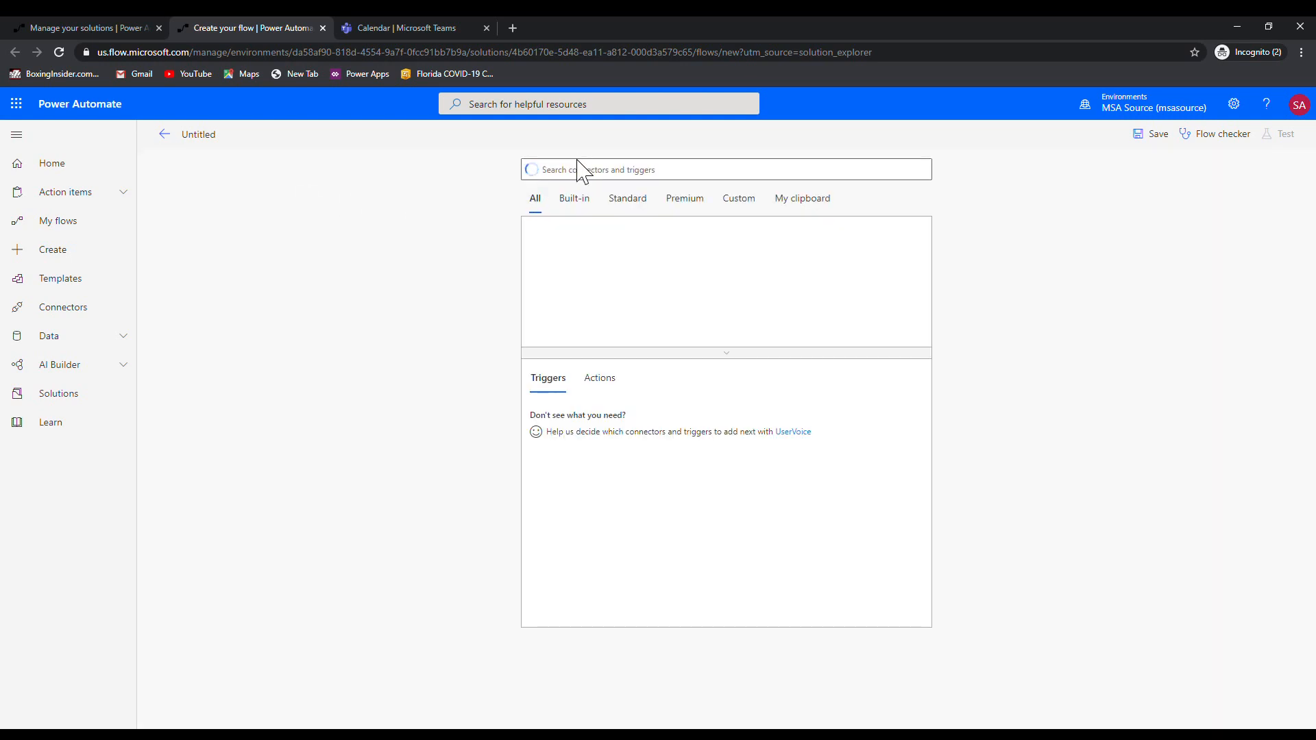
text(common)
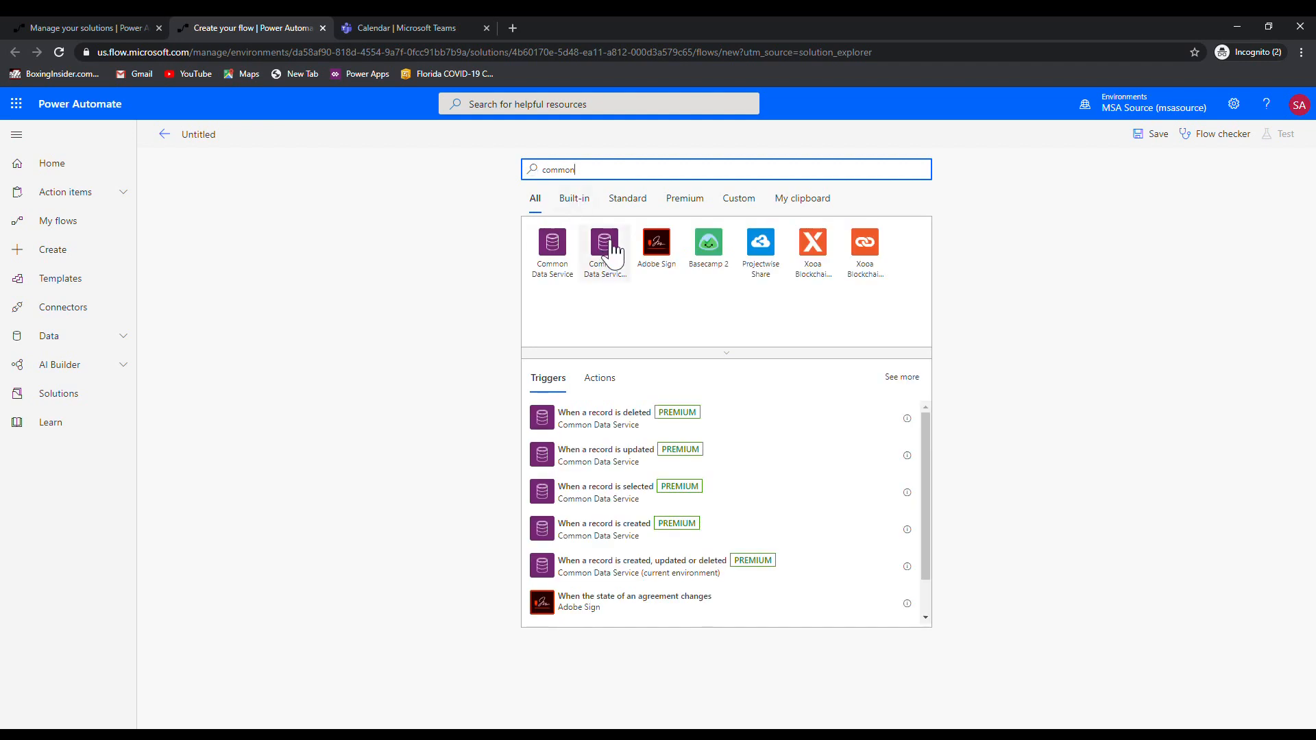
click(603, 253)
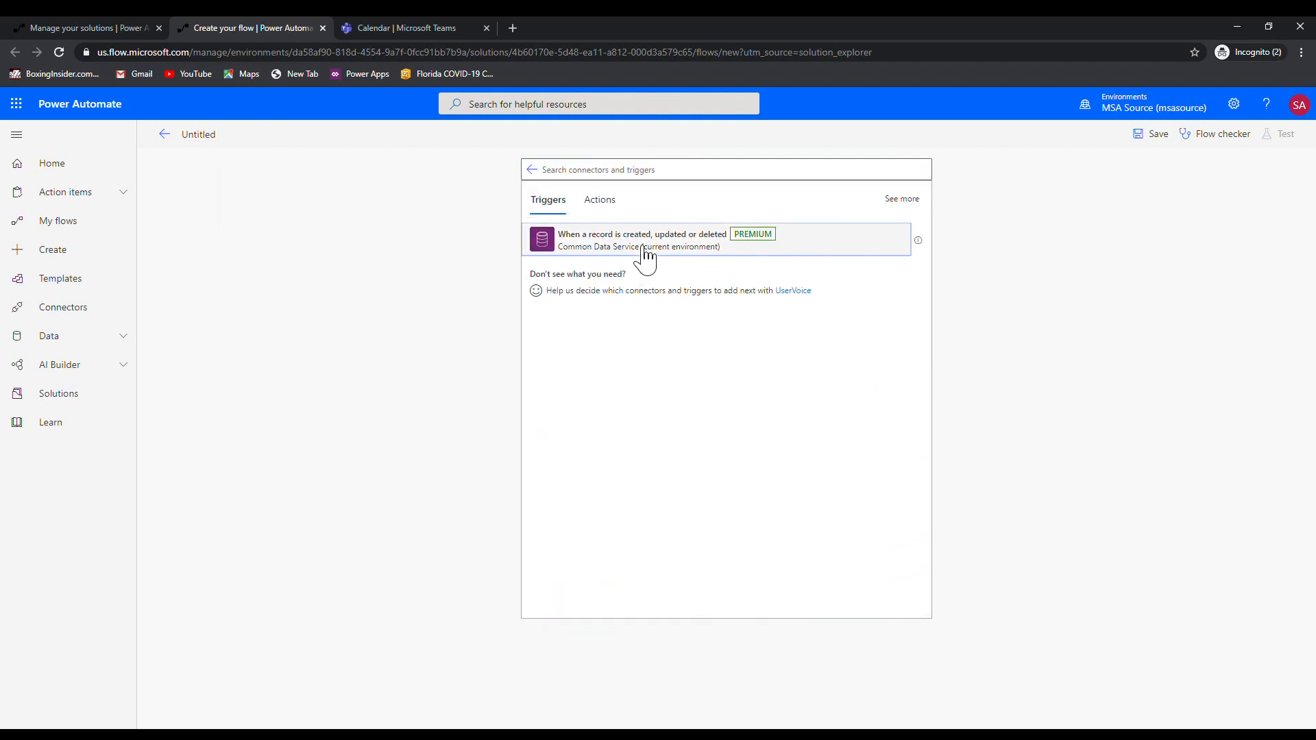
click(645, 249)
click(696, 207)
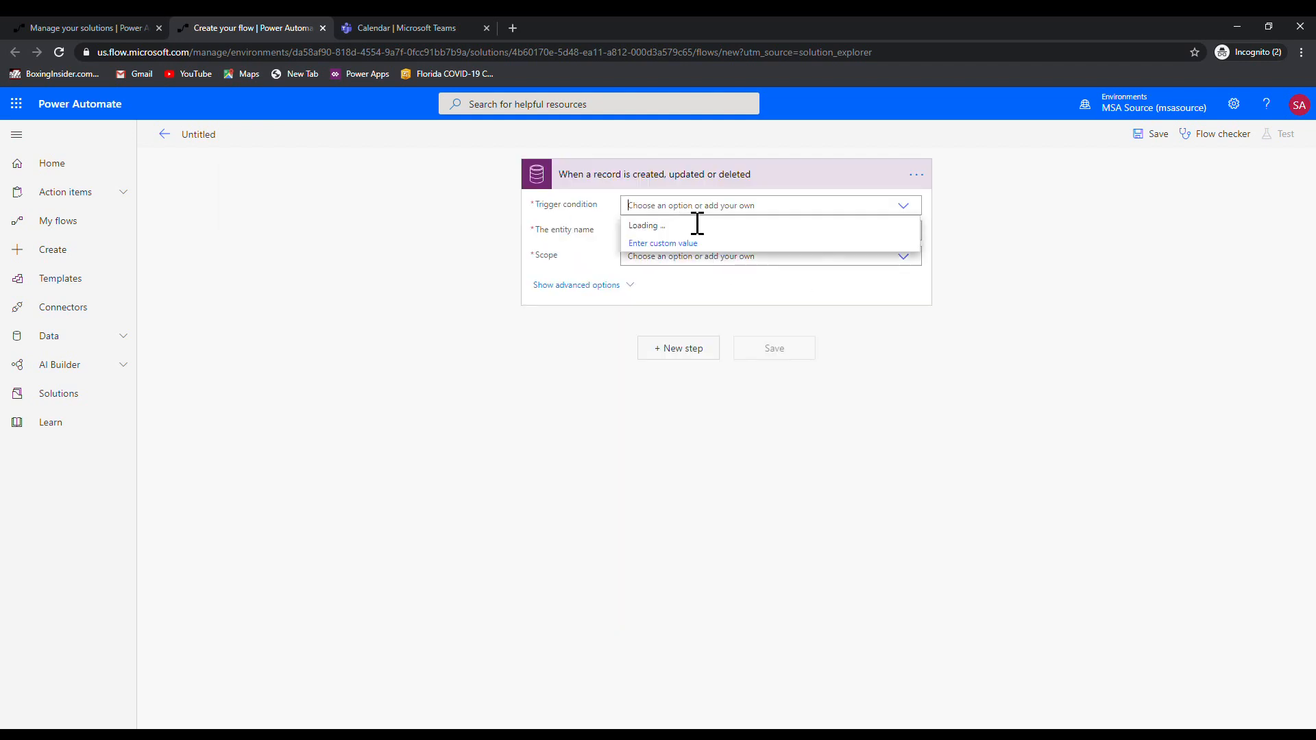
text(service)
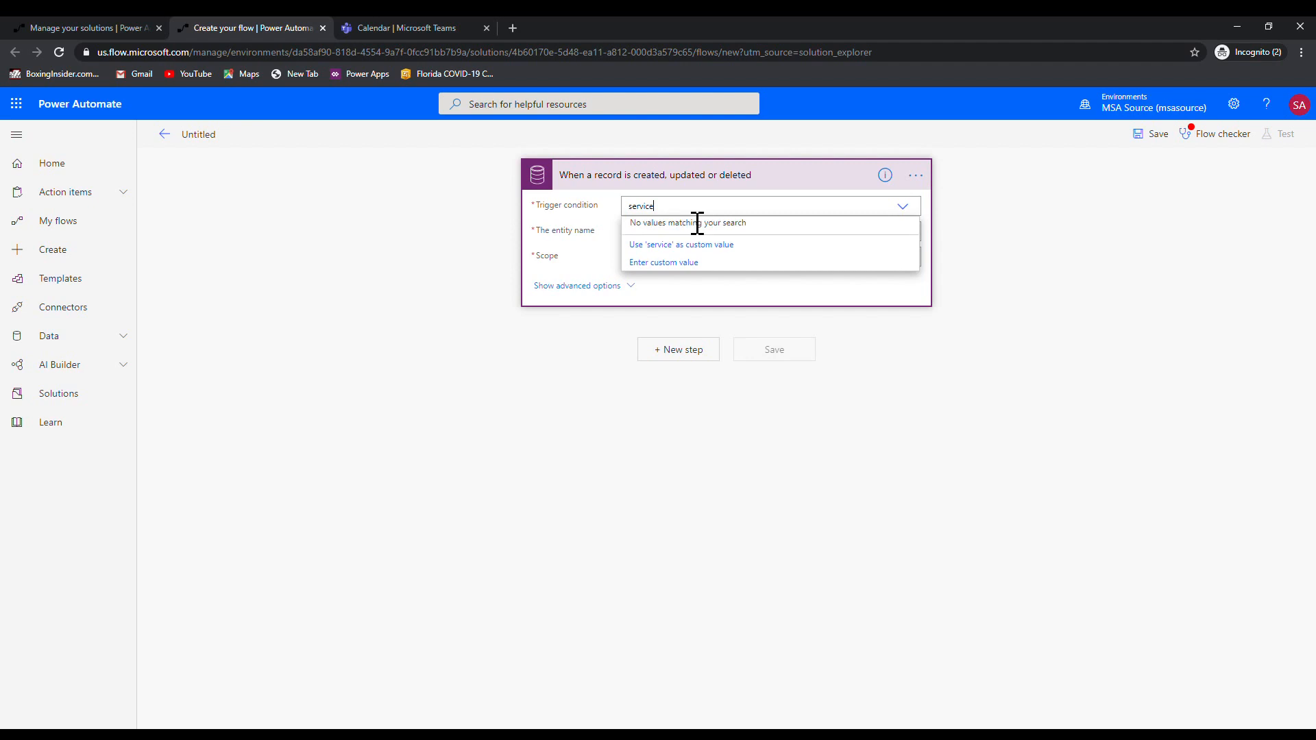
text(s)
key(BackSpace)
key(BackSpace)
key(BackSpace)
key(BackSpace)
key(BackSpace)
key(BackSpace)
key(BackSpace)
key(BackSpace)
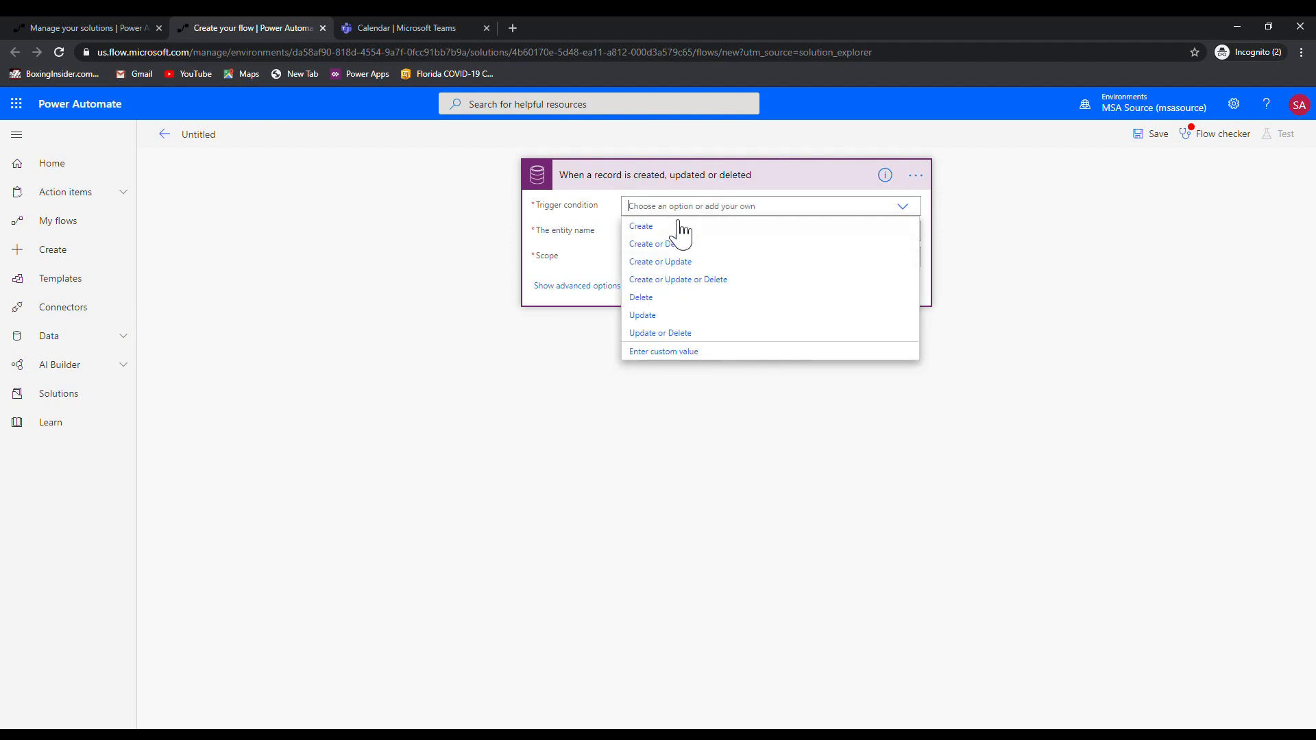
Set the trigger condition to Update, the entity name to Services Completed and the scope to Organization
click(645, 316)
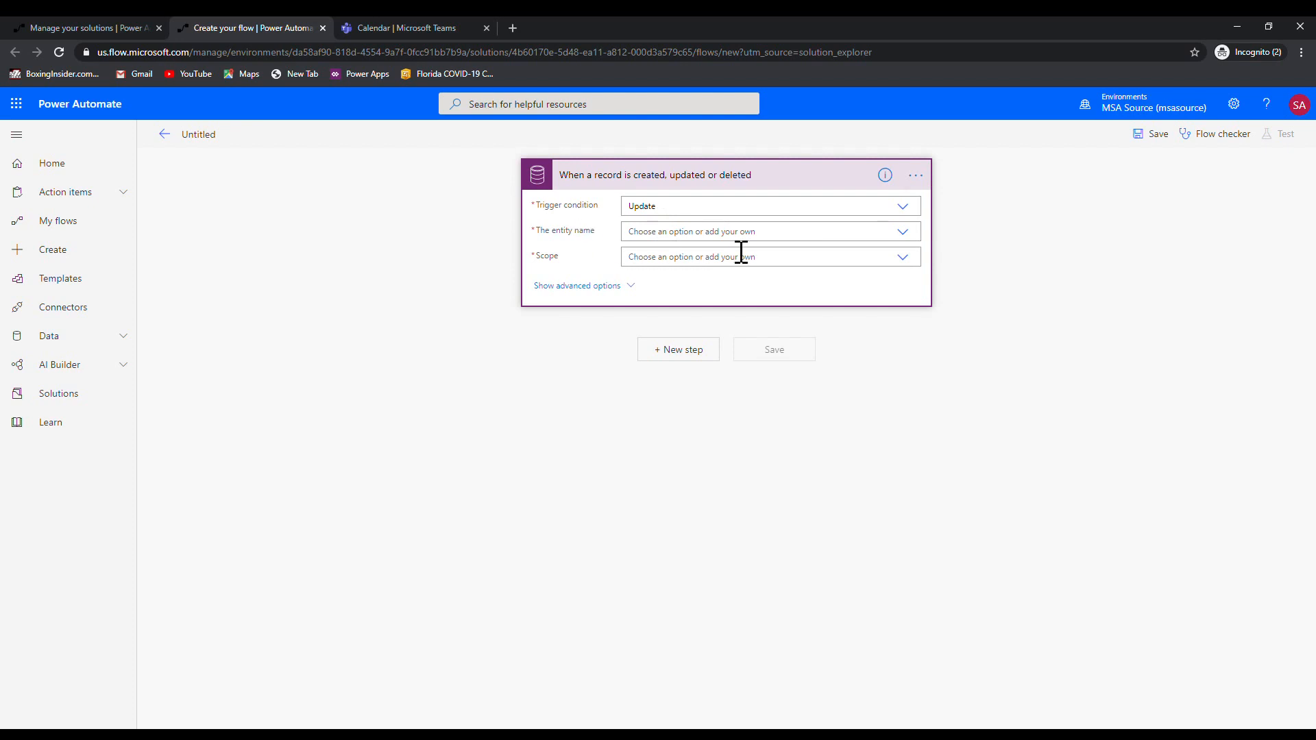
click(857, 237)
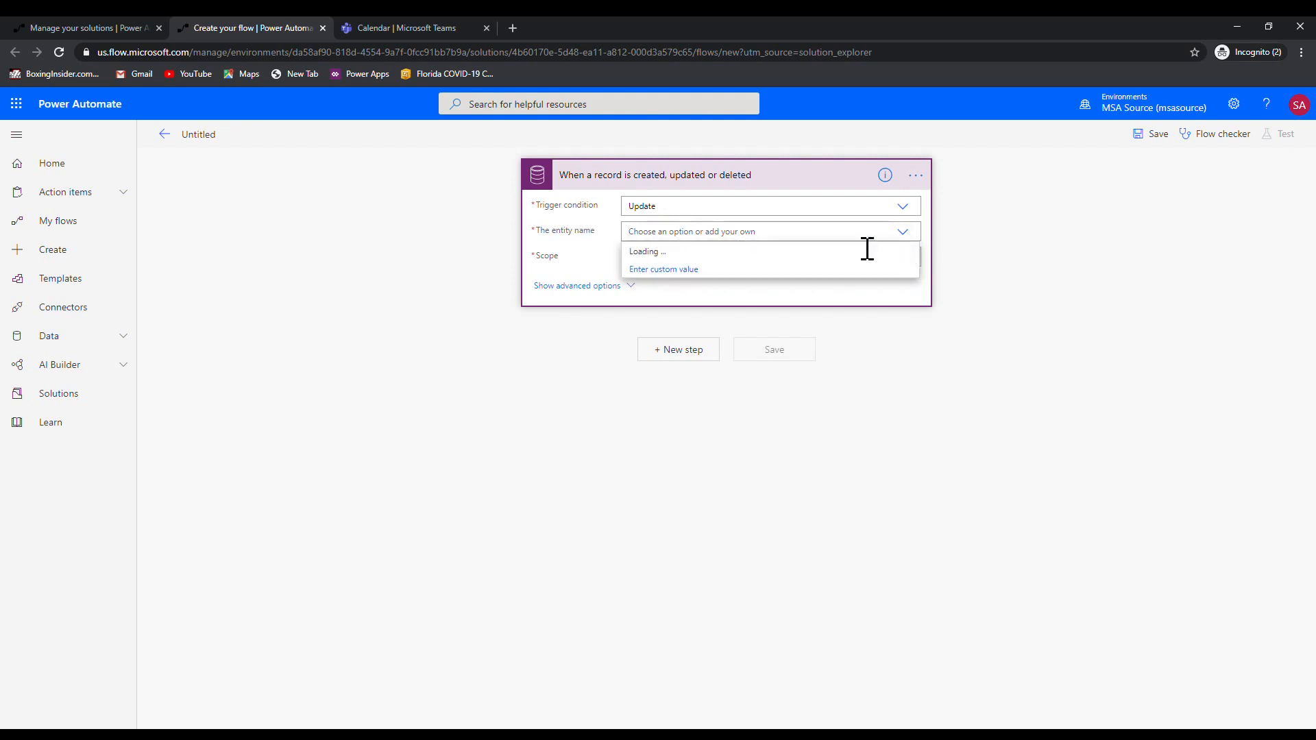
text(servi)
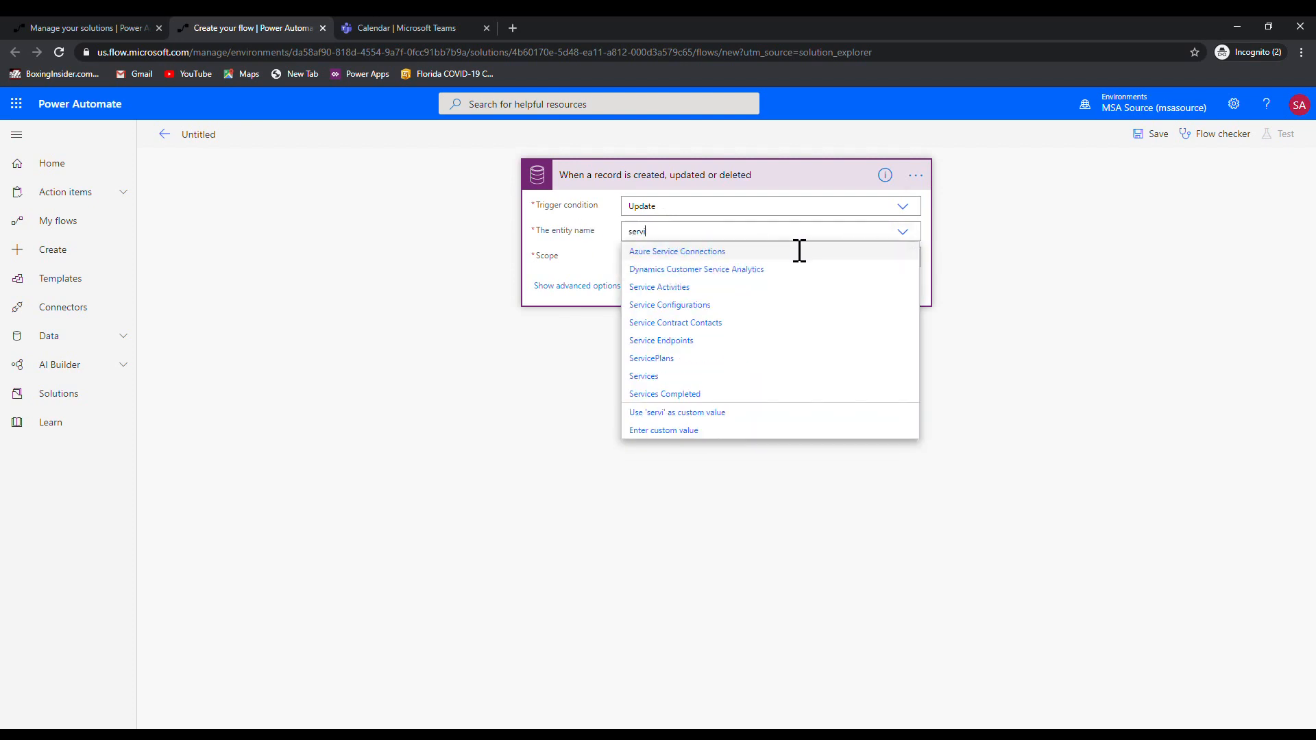
text(i)
key(BackSpace)
click(692, 394)
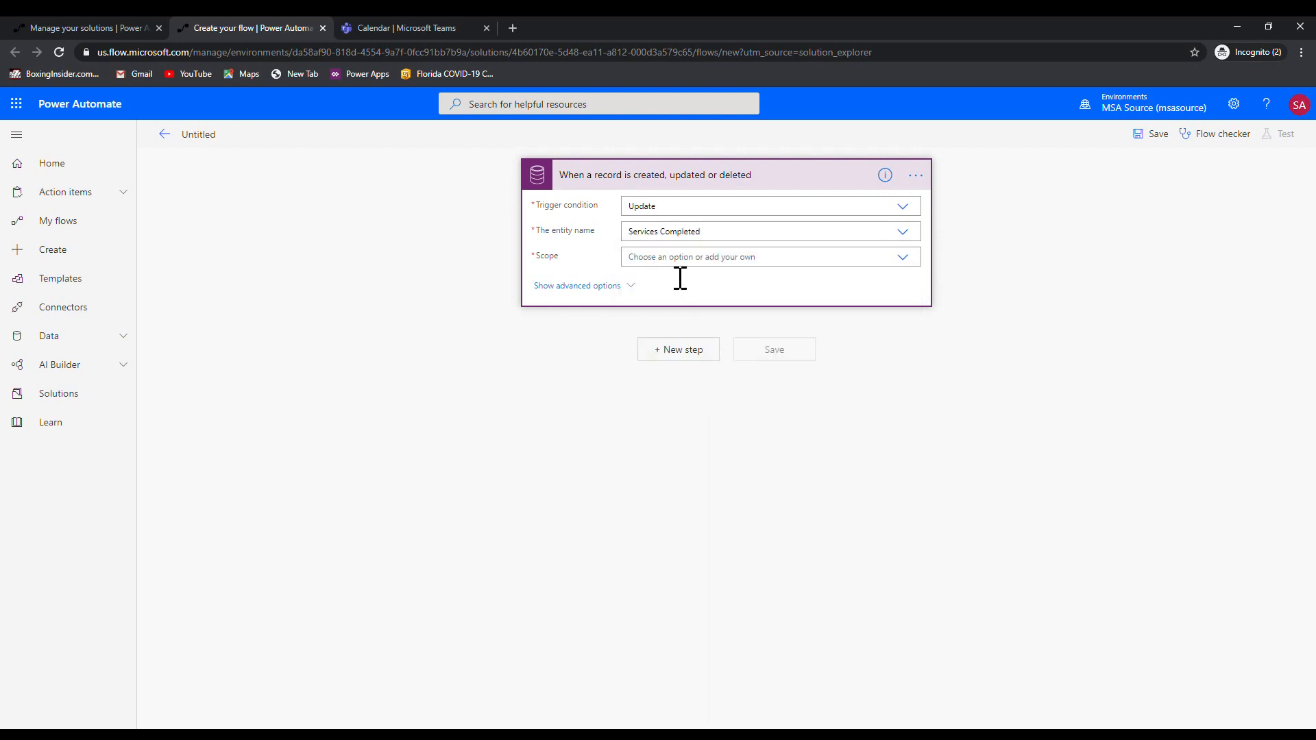
click(696, 262)
click(679, 295)
Show the trigger's advanced options, and open the Service Completed entity's field list in the MSA Source solution
click(624, 287)
click(658, 288)
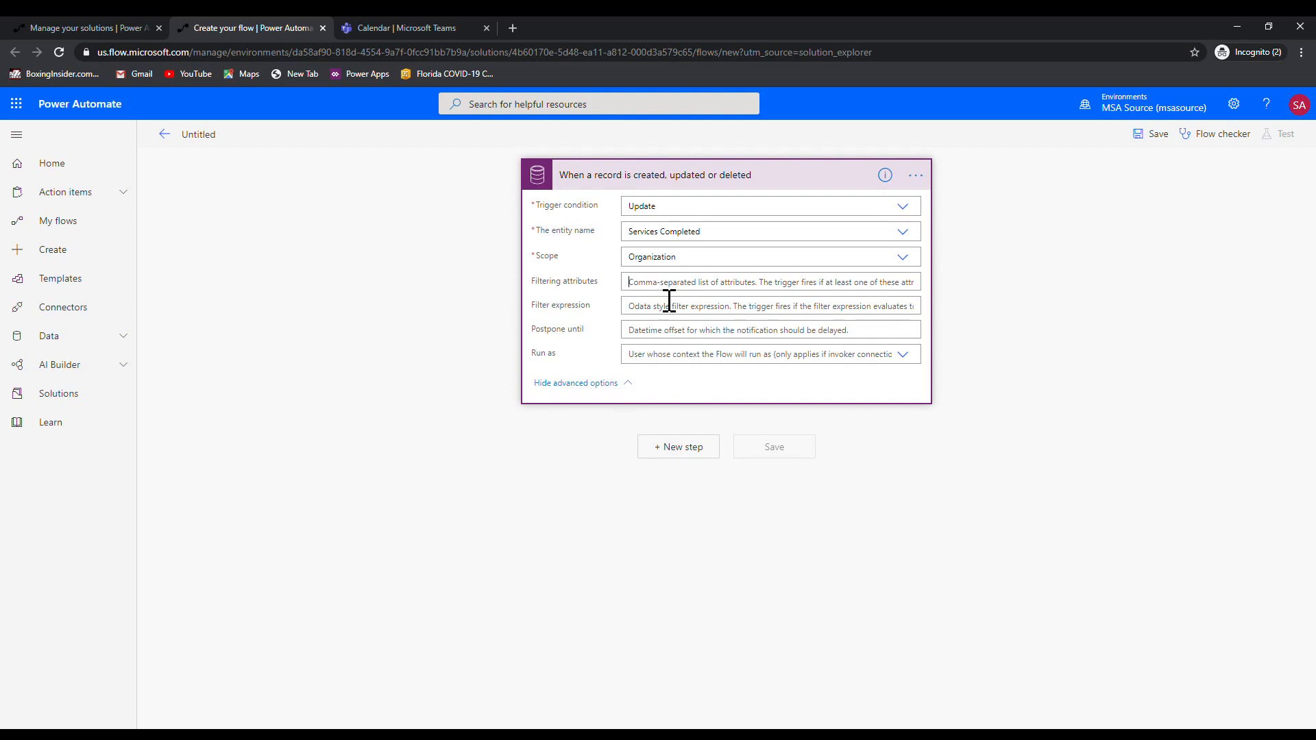
click(102, 22)
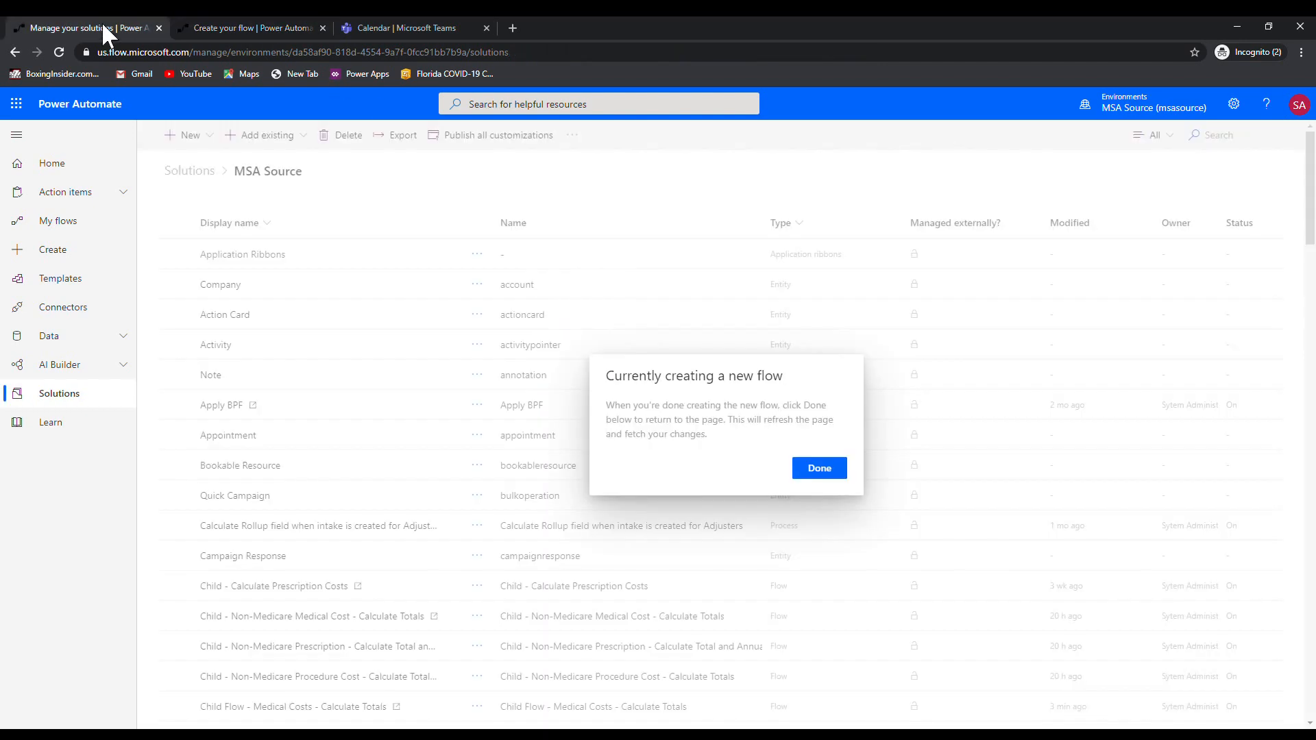
click(820, 470)
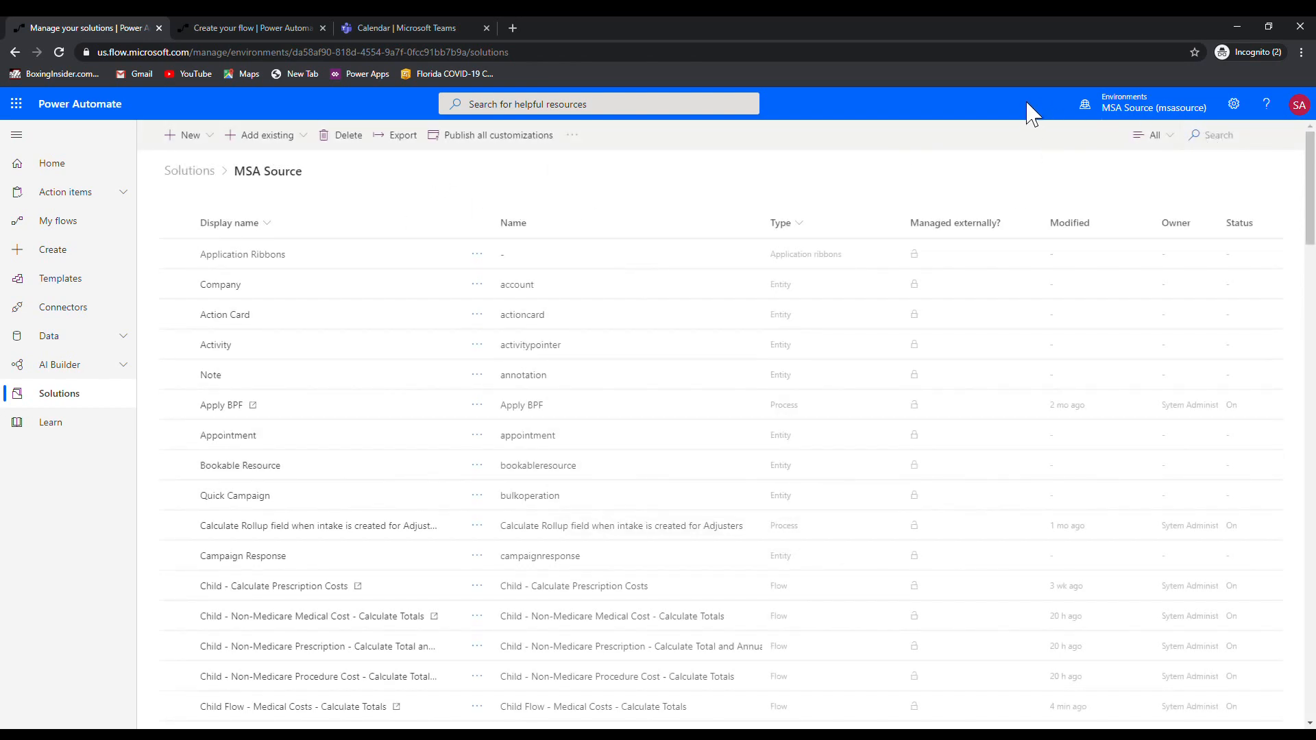
click(1210, 141)
text(ser)
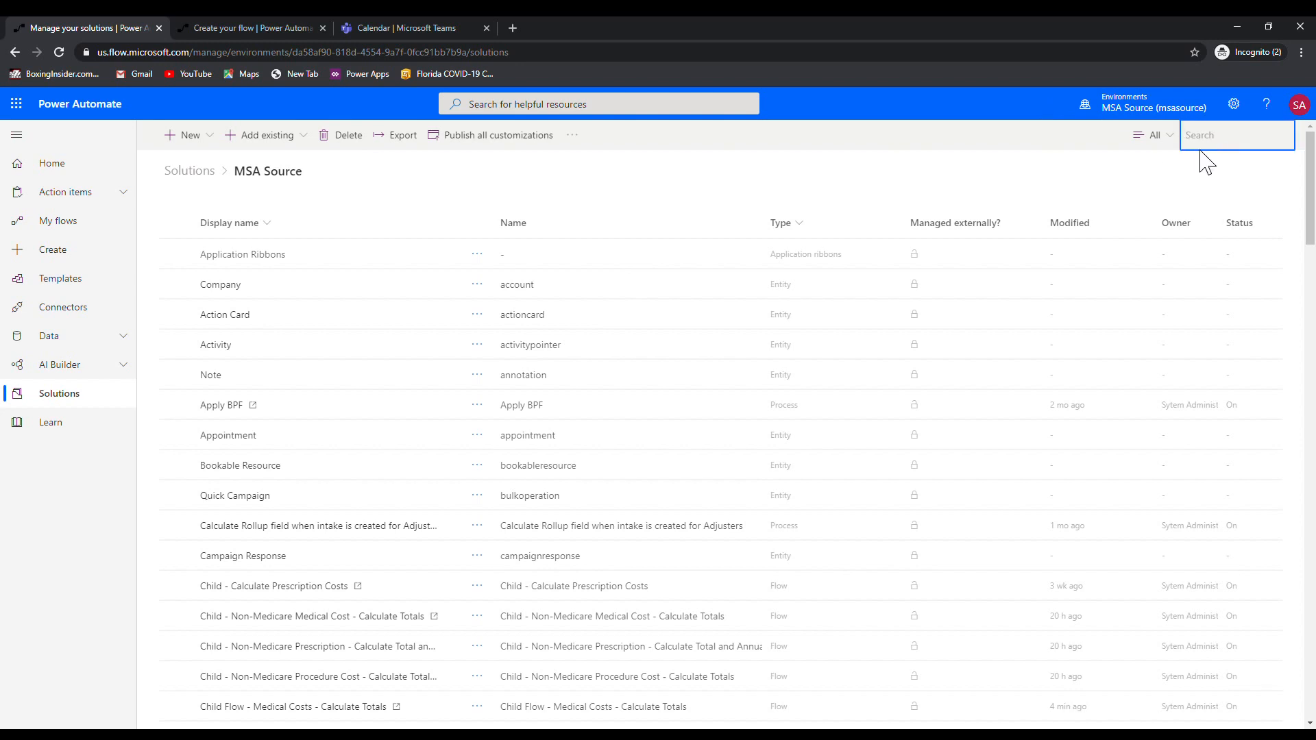
text(vices)
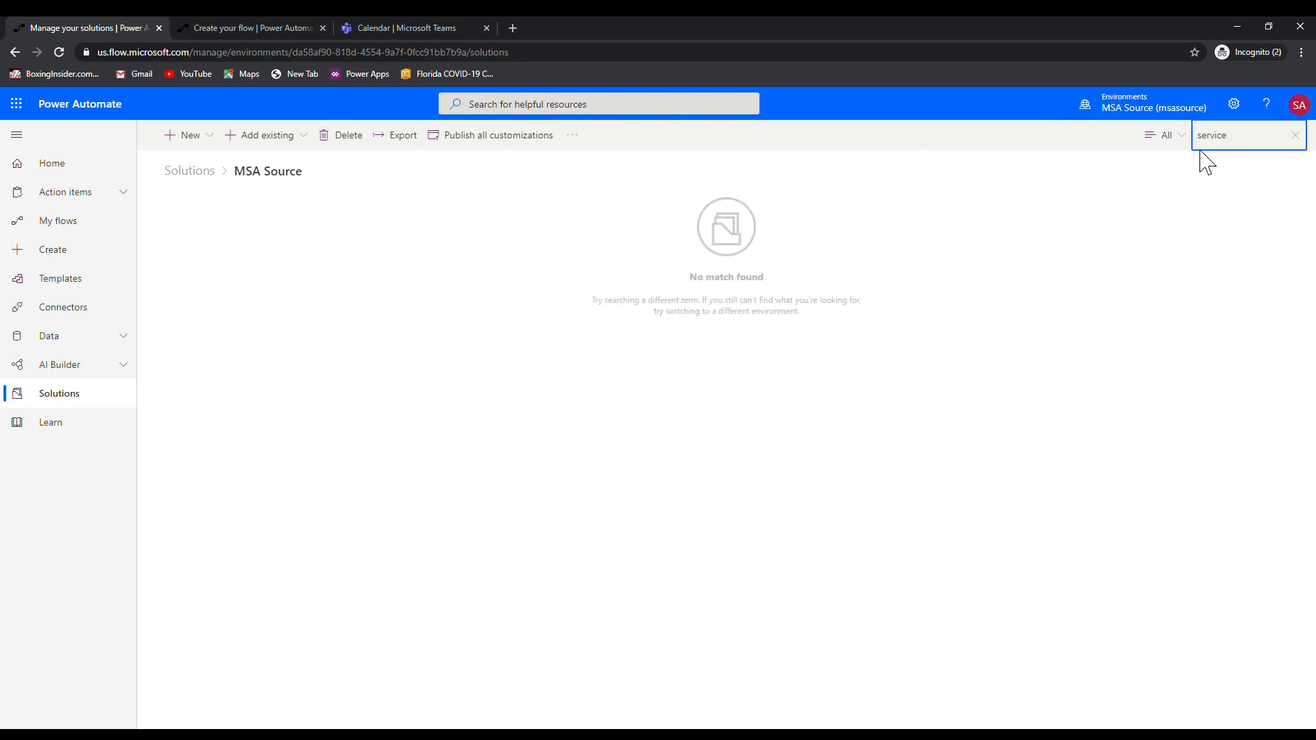
key(BackSpace)
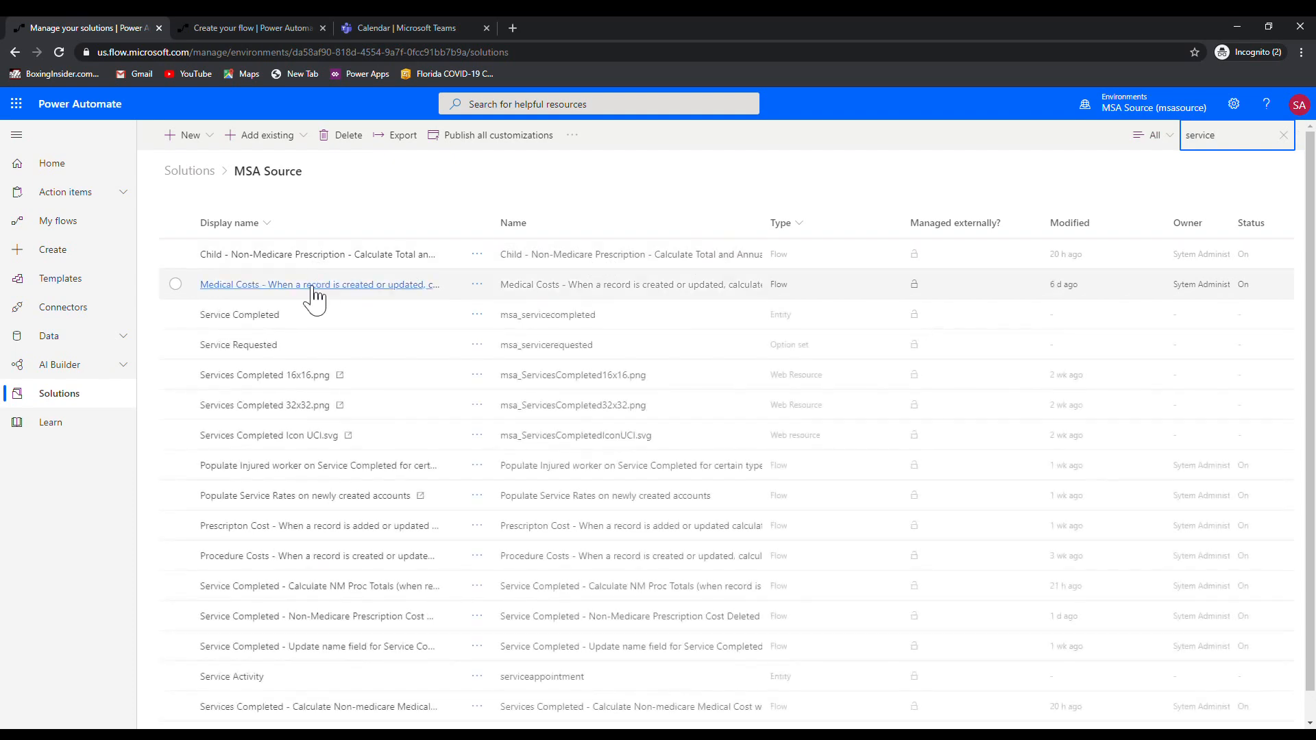
click(264, 317)
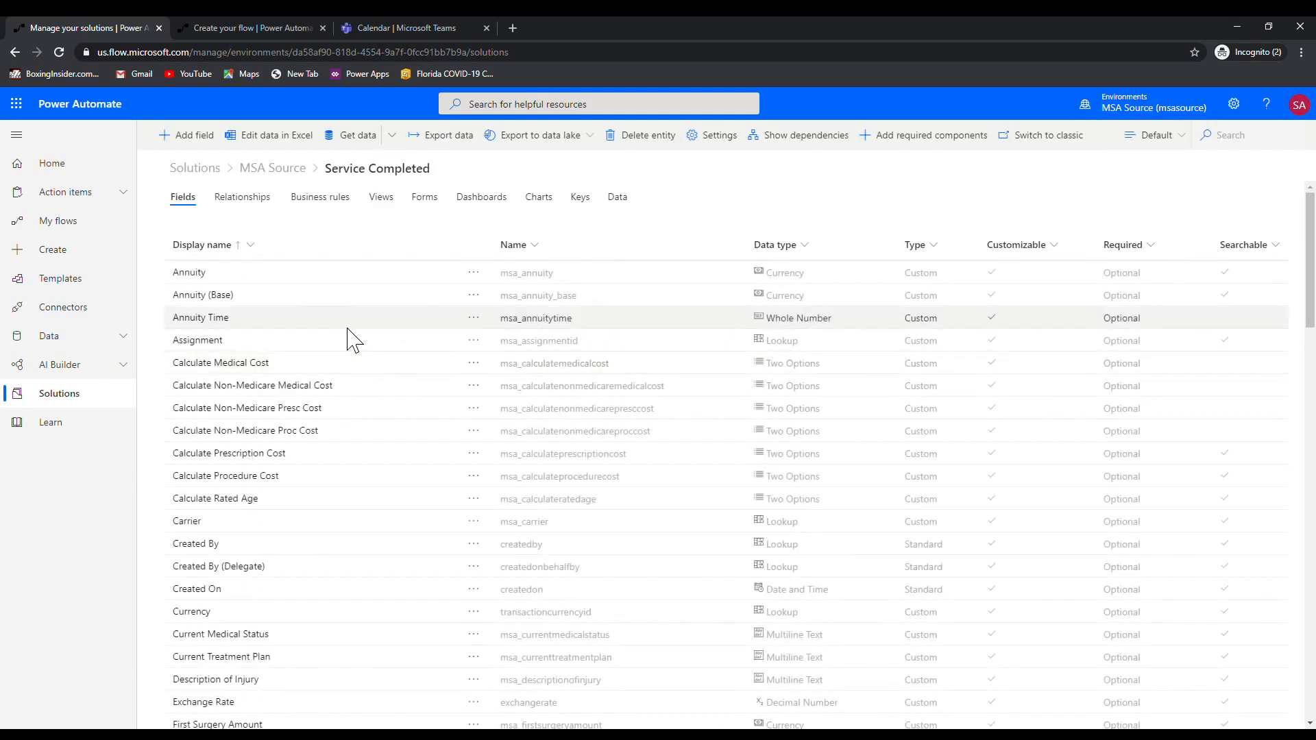
Copy the field name msa_calculatemedicalcost into the trigger's filtering attributes, and set the filter expression to "msa_calculatemedicalcost eq true"
scroll(294, 332, down, 1)
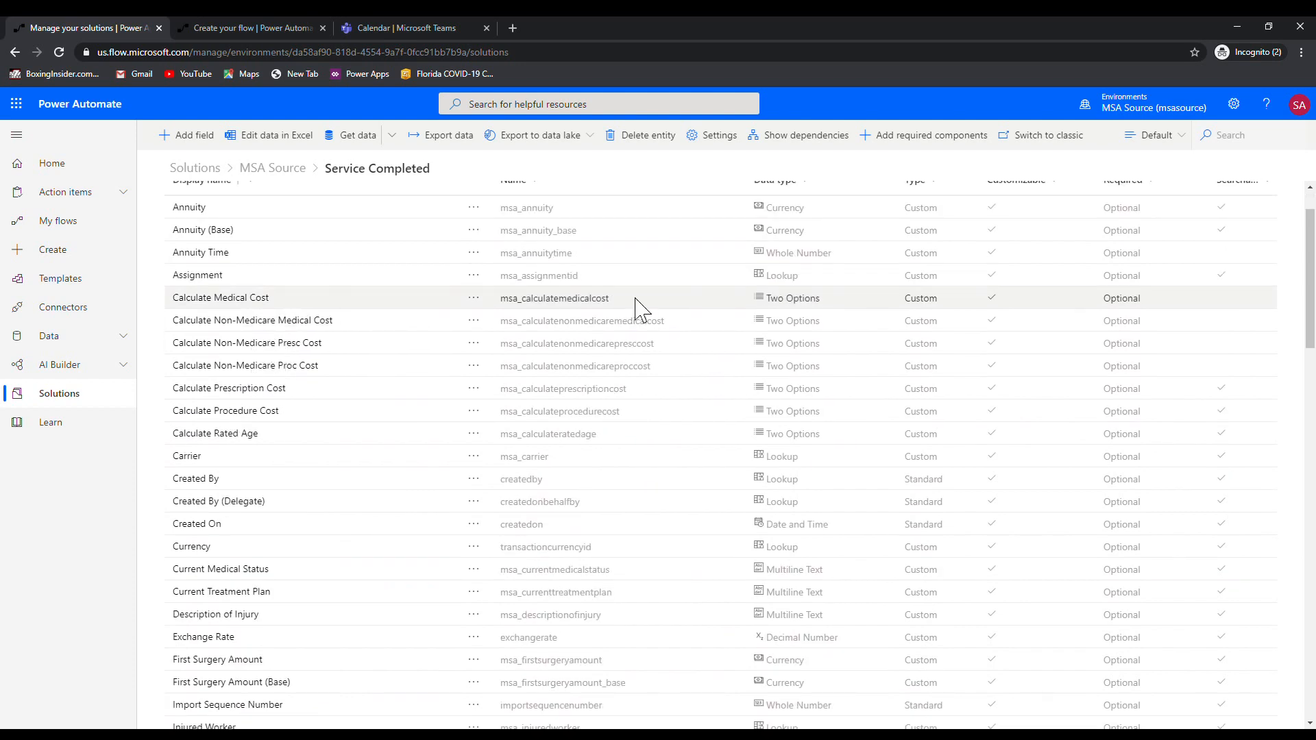
drag(610, 307, 497, 303)
key(ctrl+c)
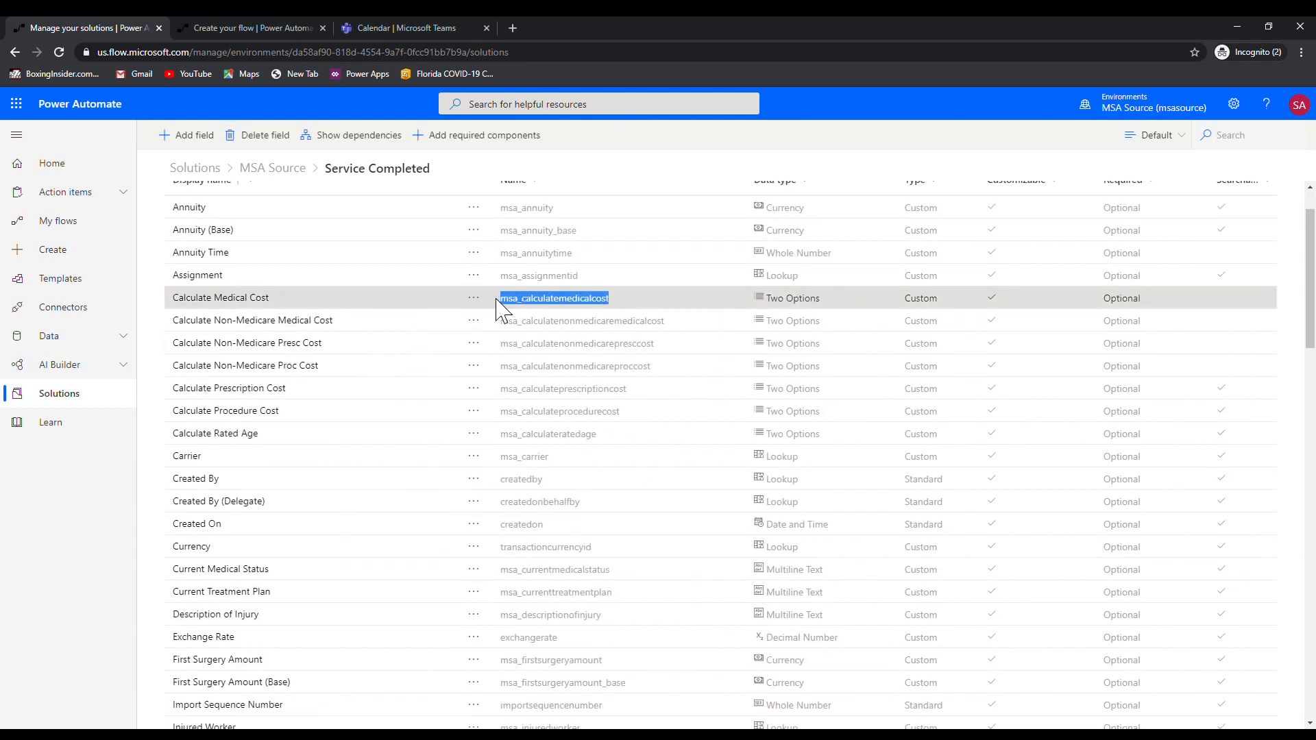
click(260, 15)
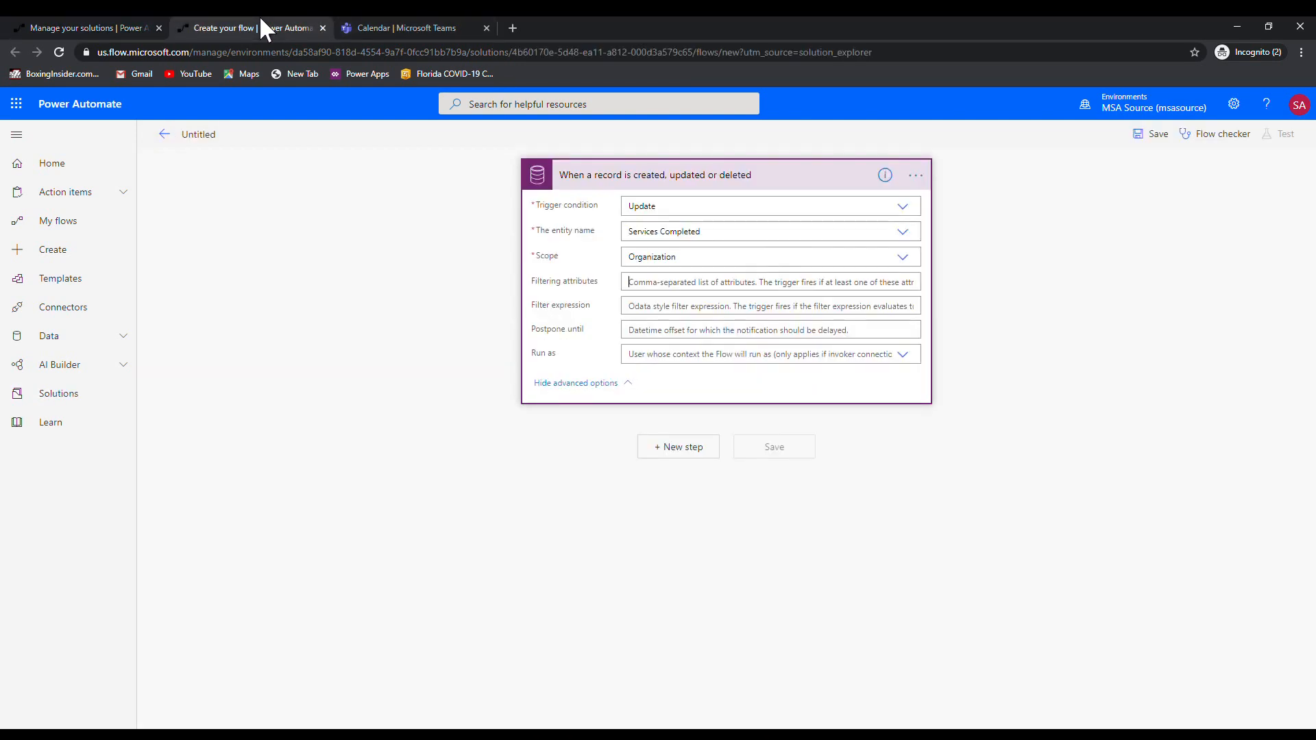
key(ctrl+v)
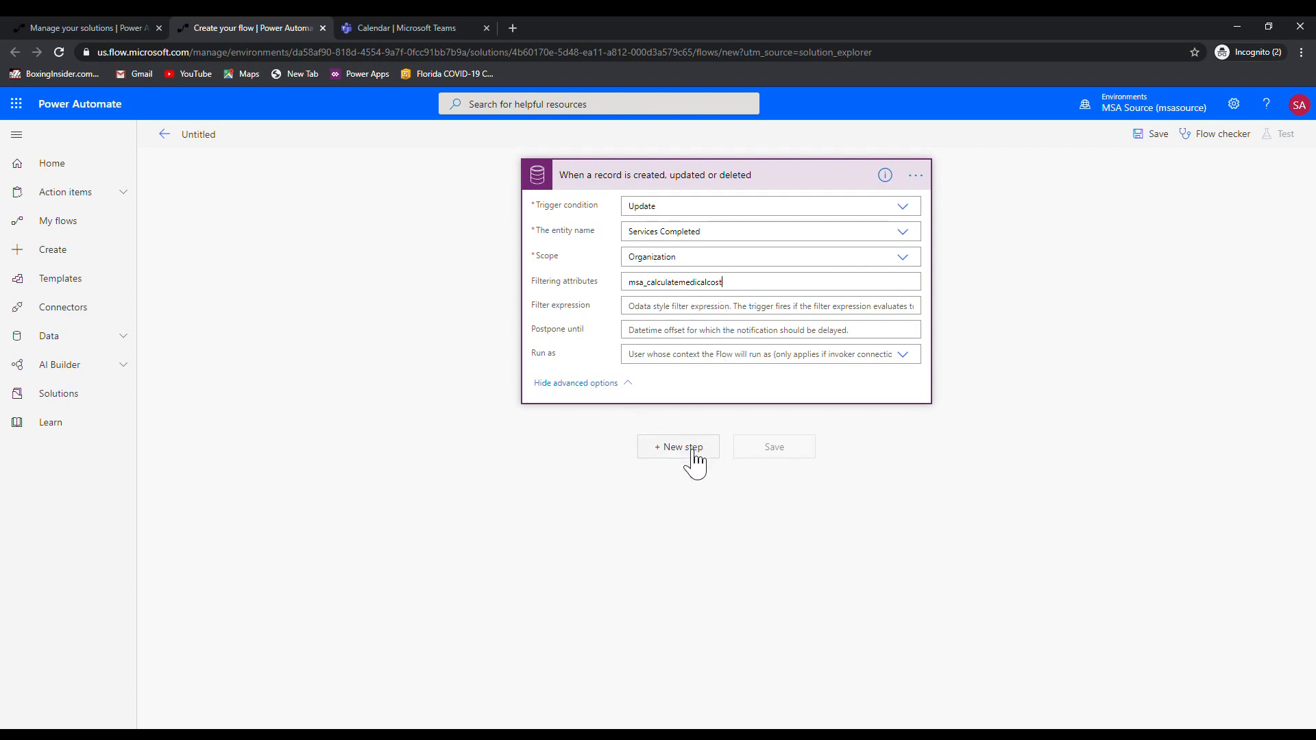
click(693, 309)
key(ctrl+v)
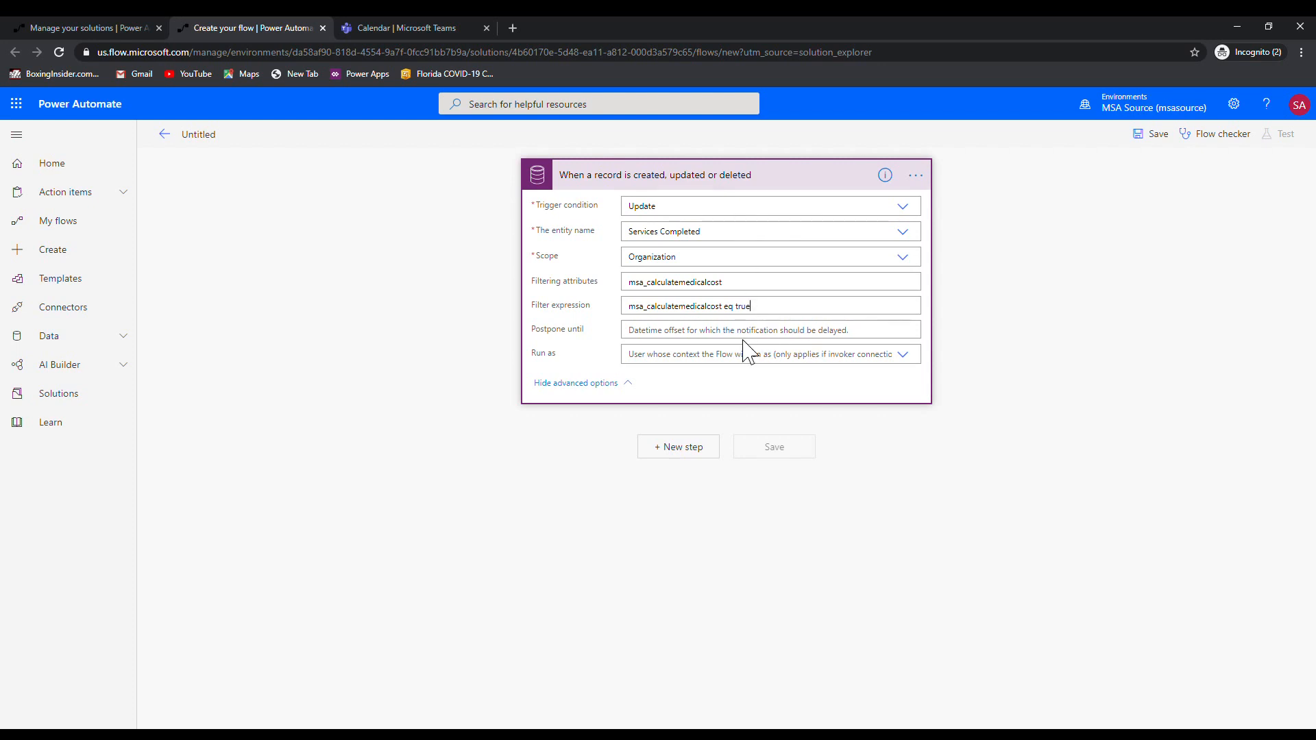
Add a Run a Child Flow action below the trigger, calling "Child Flow - Medical Costs - Calculate Totals"
click(698, 452)
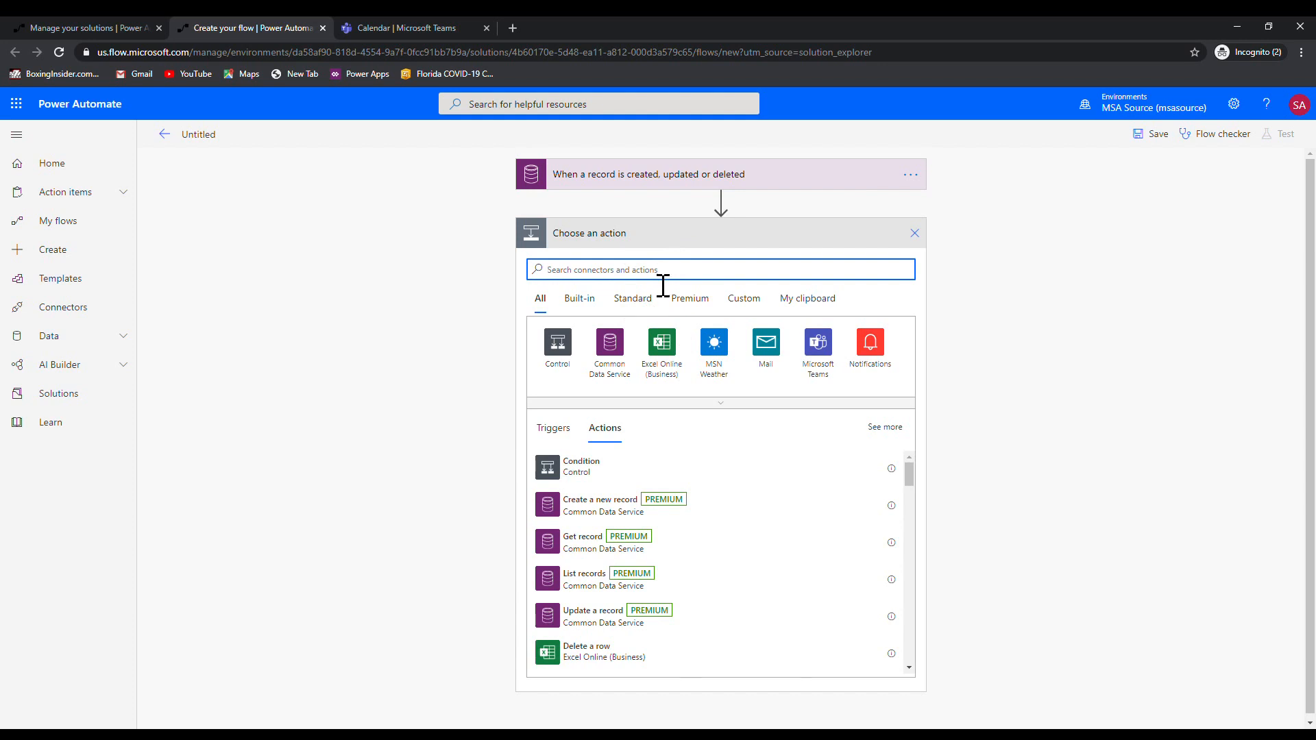
text(flow)
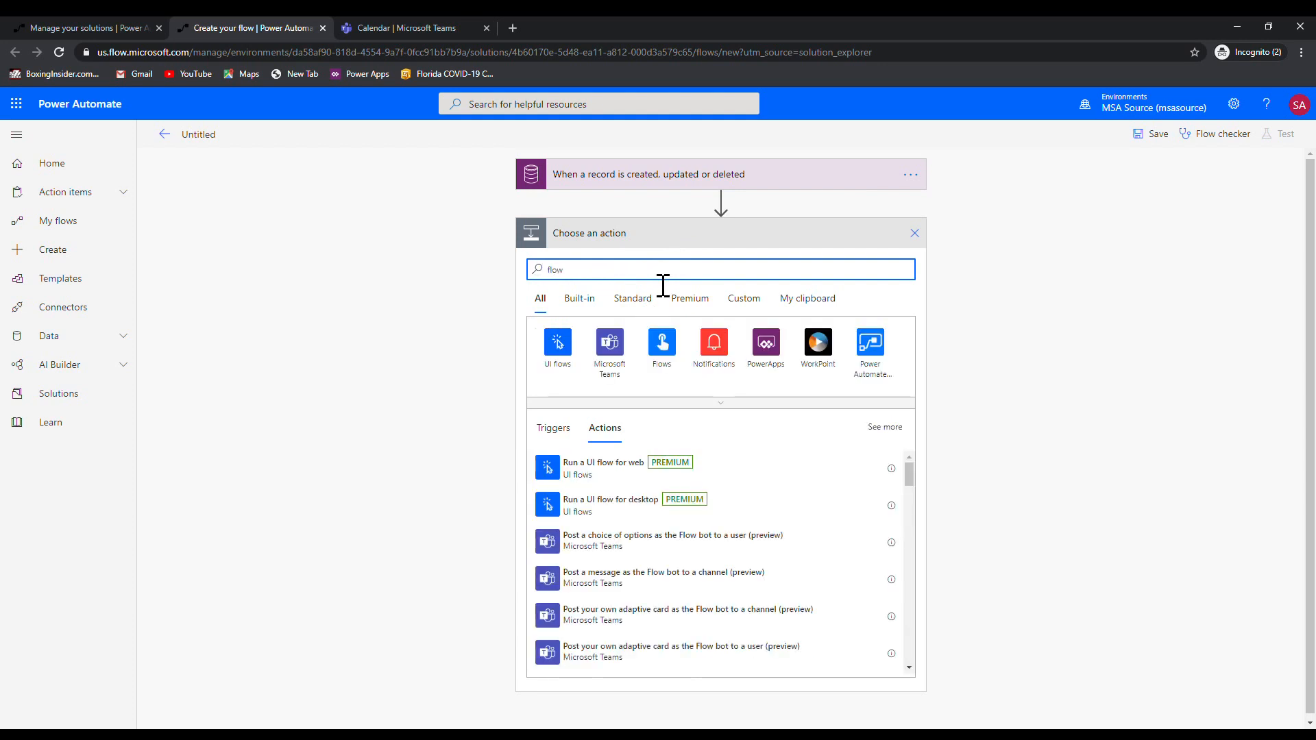
click(664, 344)
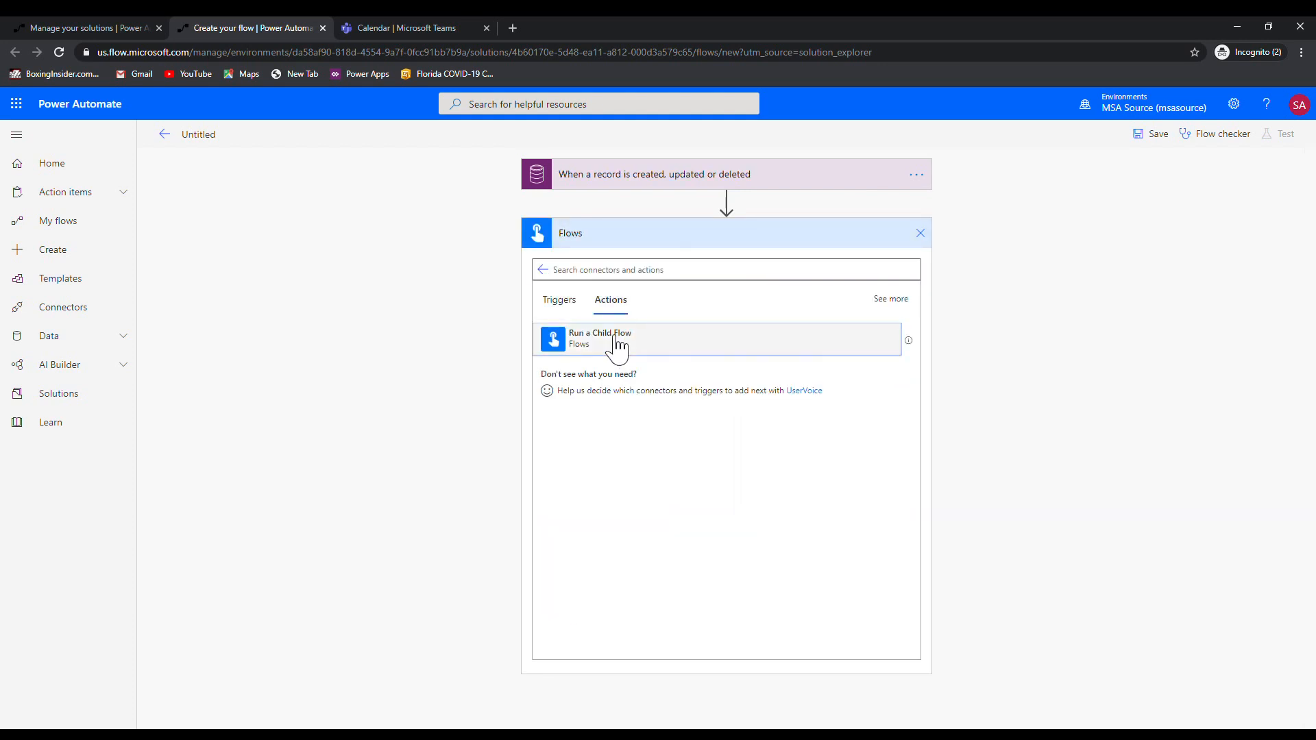
click(613, 344)
click(730, 281)
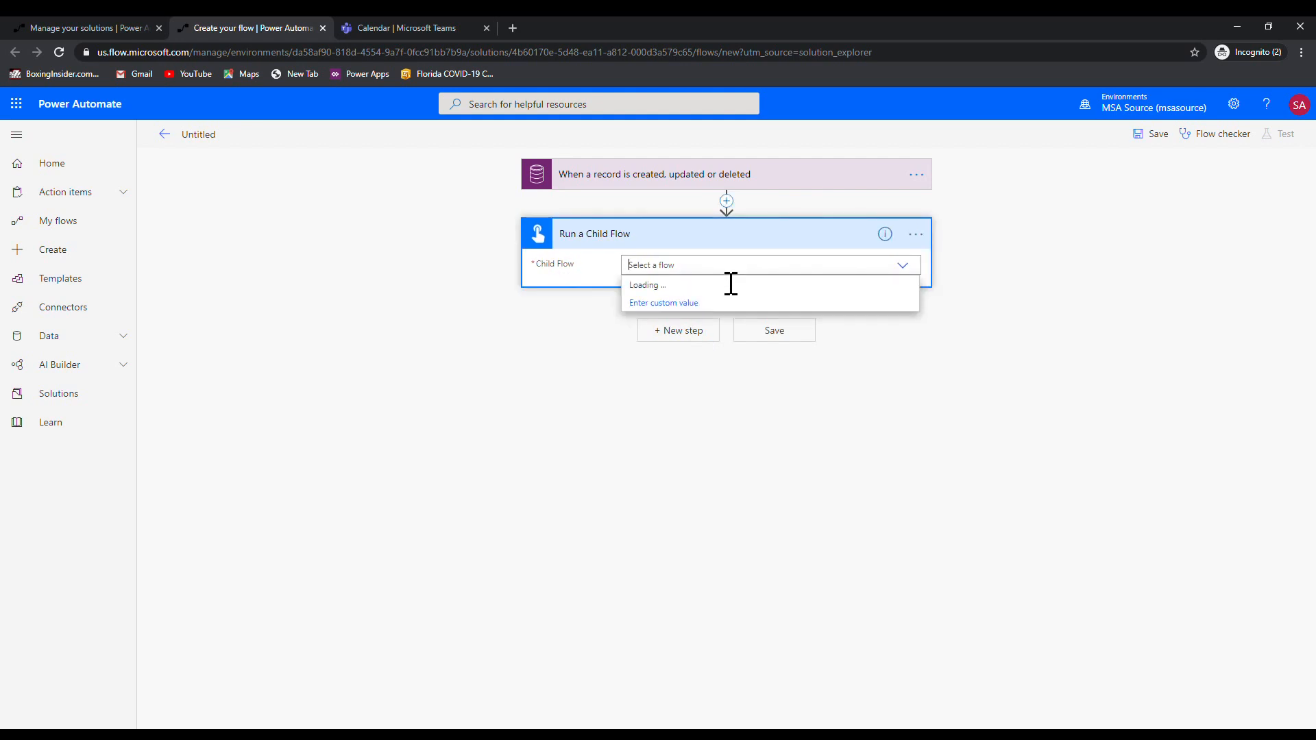
click(713, 356)
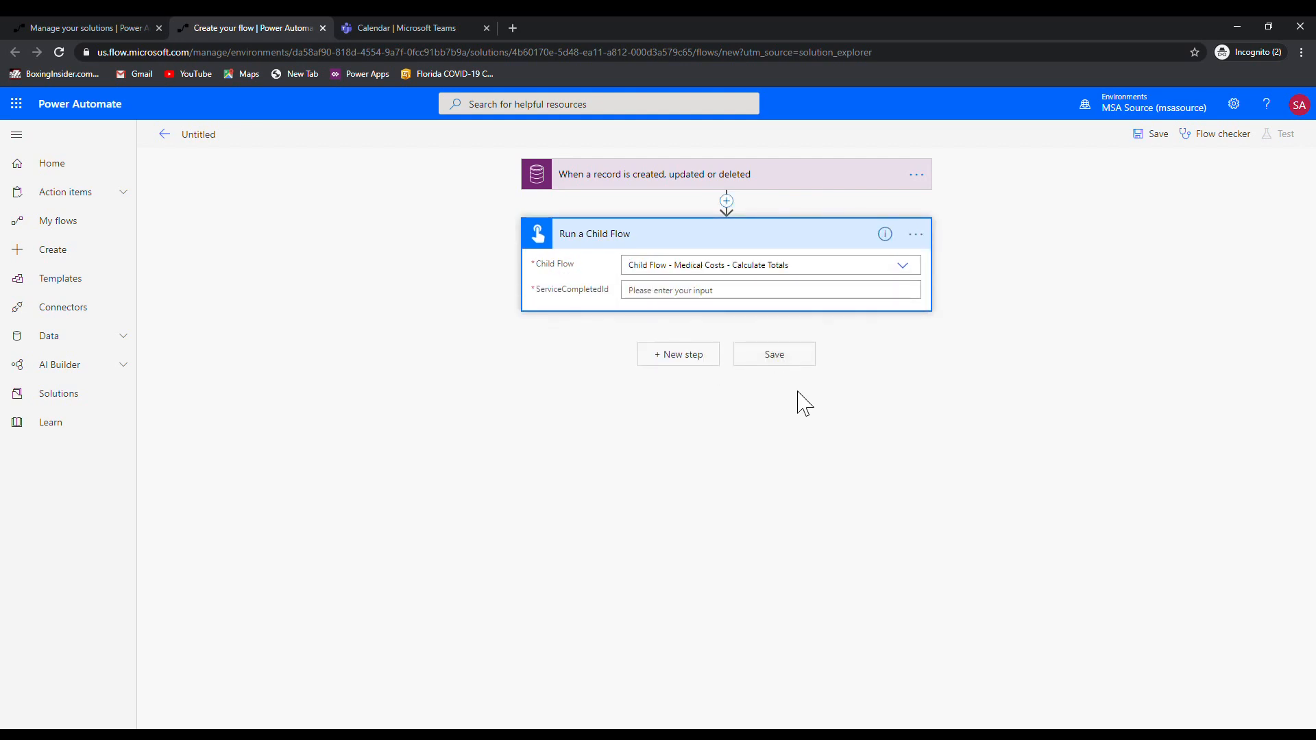
Rename the trigger as "1.0 When Calculate Medical Cost is set to yes and updated"
click(916, 175)
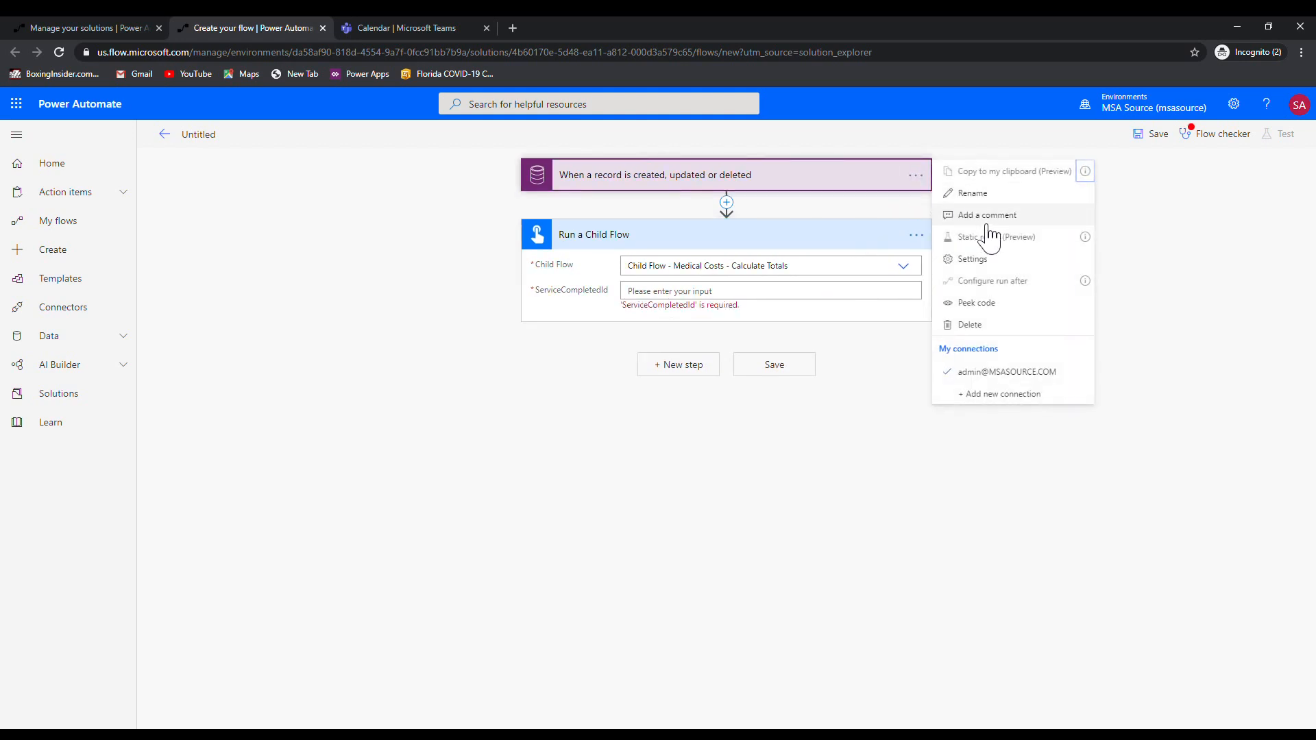
click(974, 193)
text(1.0)
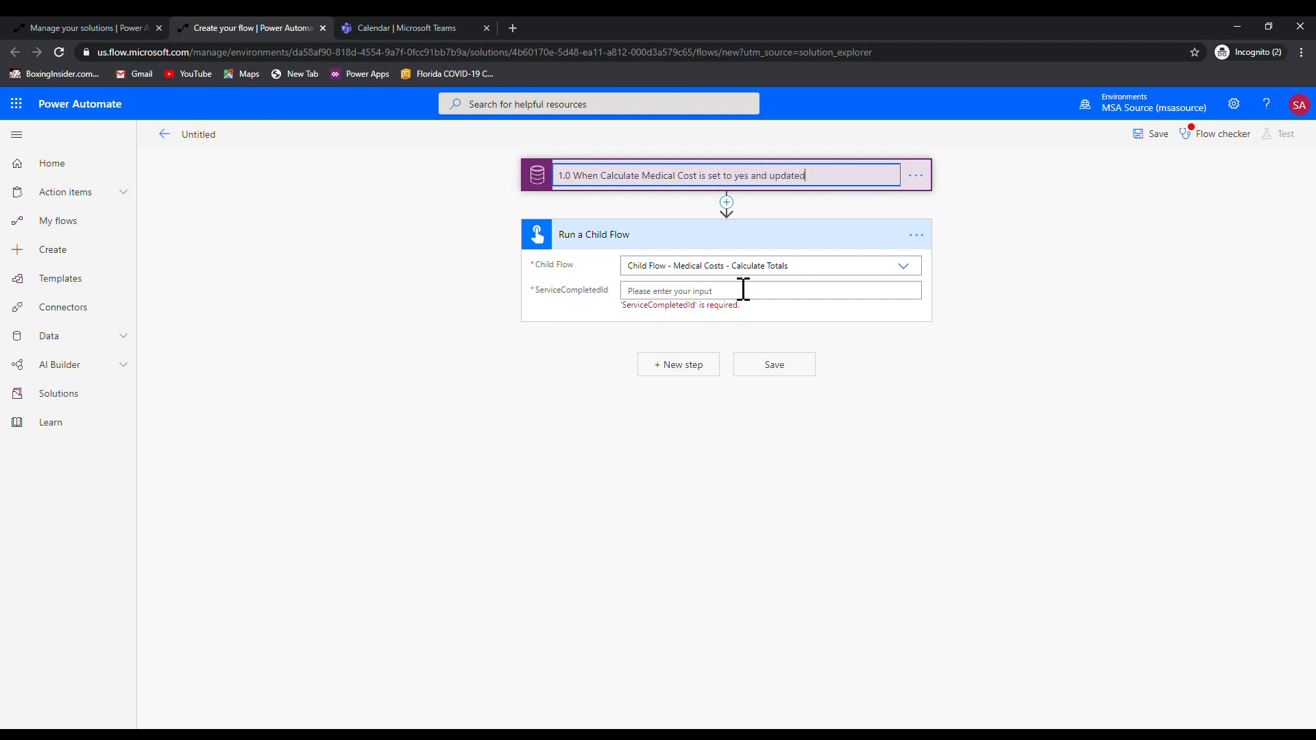
Name the flow "Service Completed - Calculate Totals" and try to save it
click(182, 134)
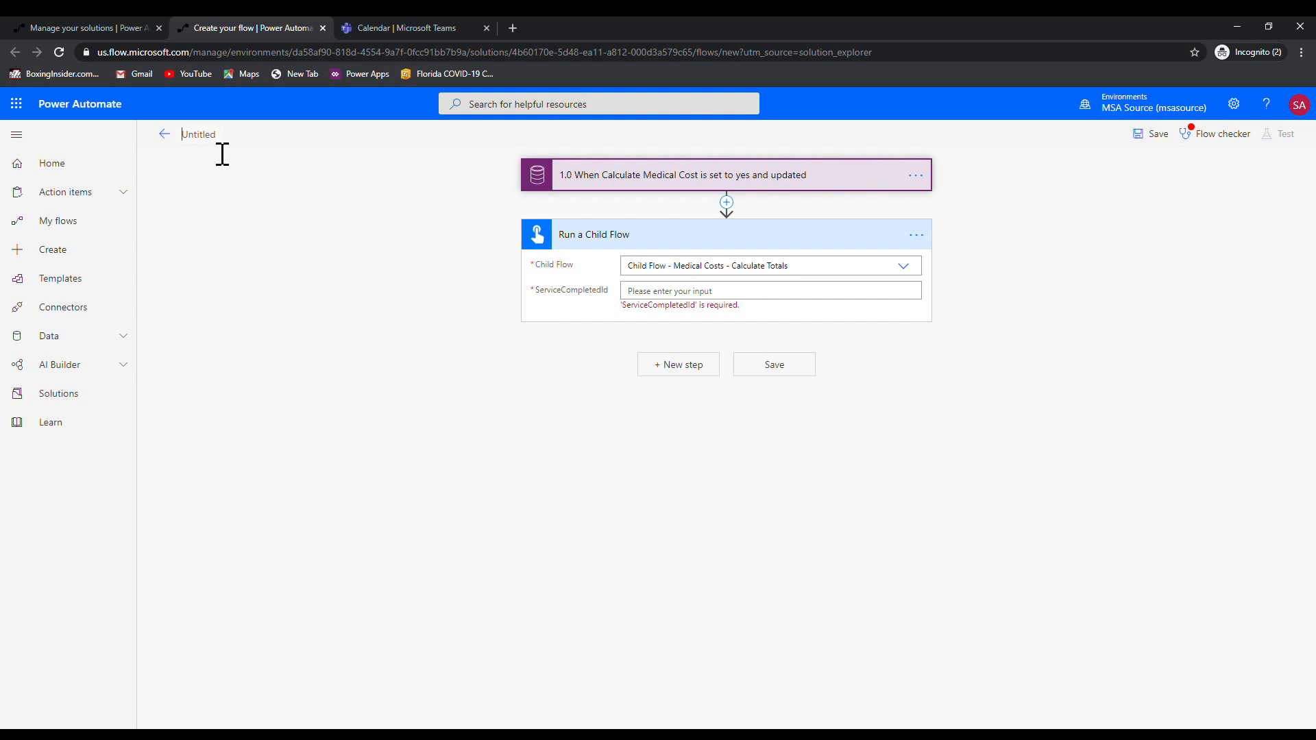
text(Services)
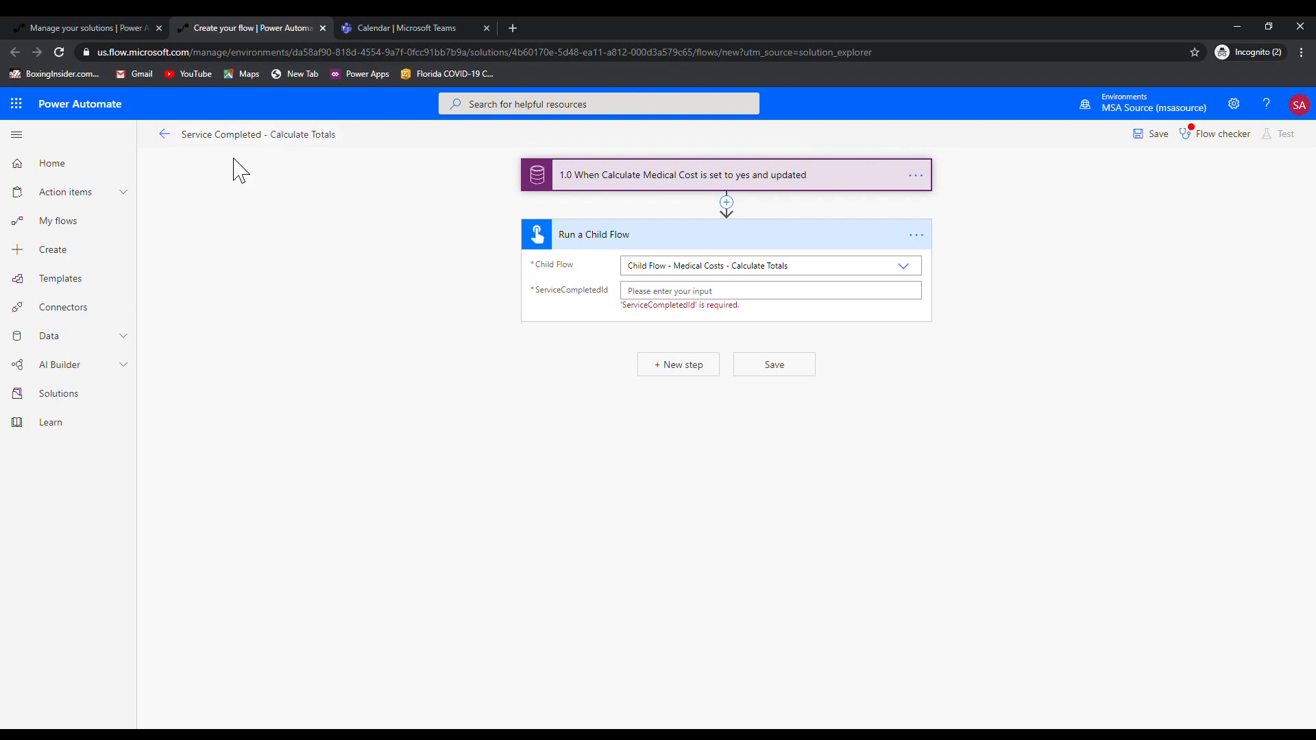
click(781, 373)
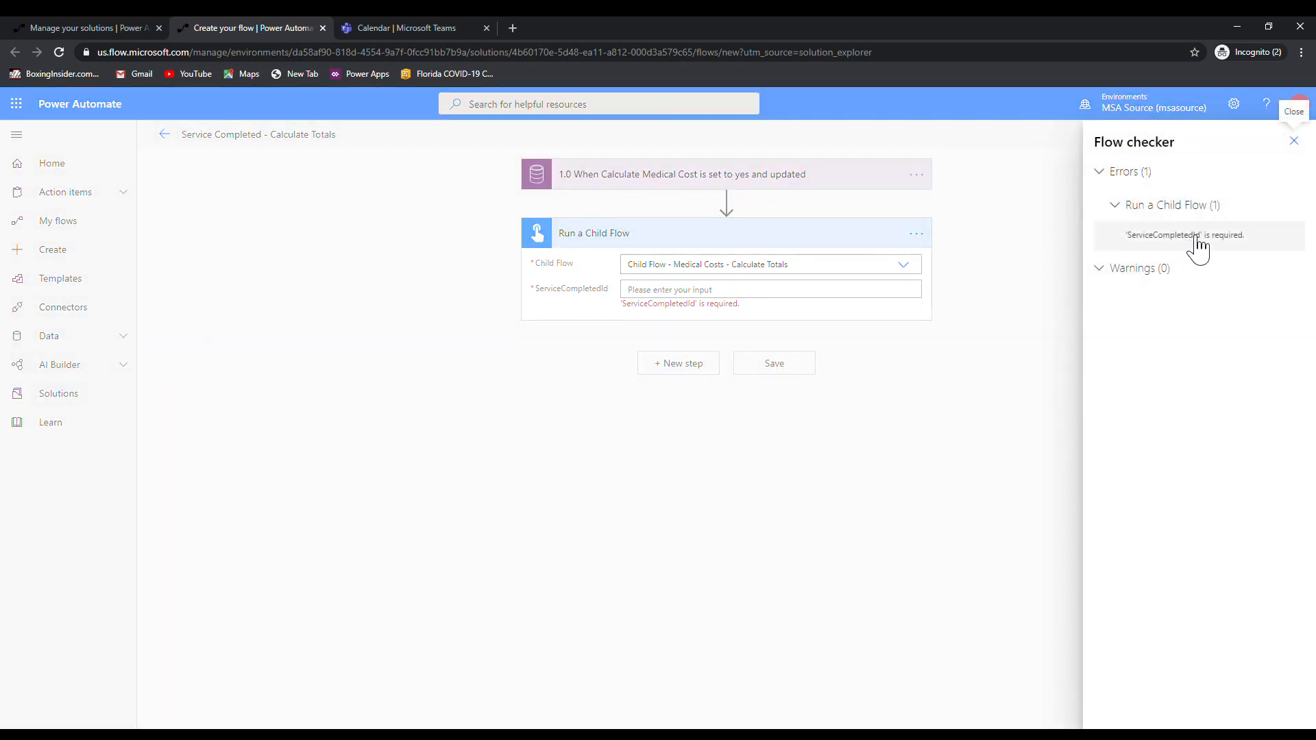
Map the child flow's required ServiceCompletedId input to the trigger's Service Completed unique identifier and save the flow
click(721, 292)
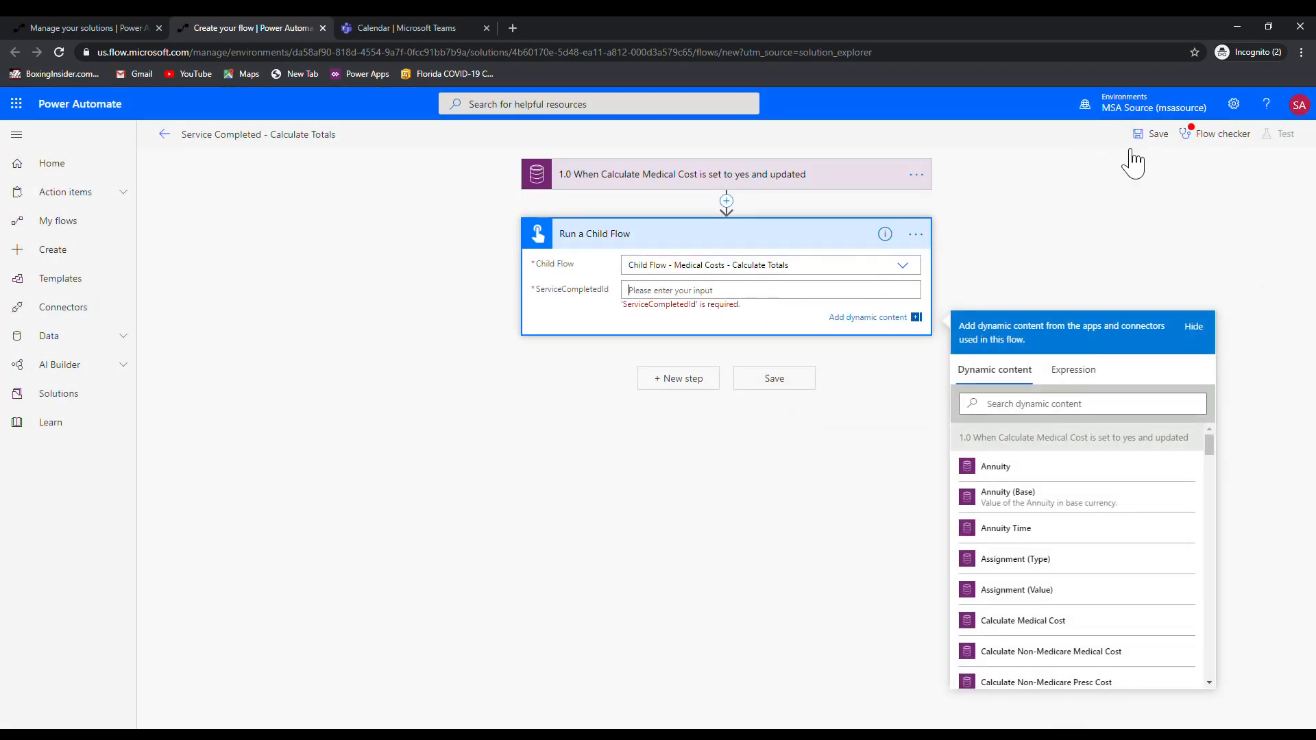
scroll(1095, 546, down, 1)
scroll(1094, 547, down, 15)
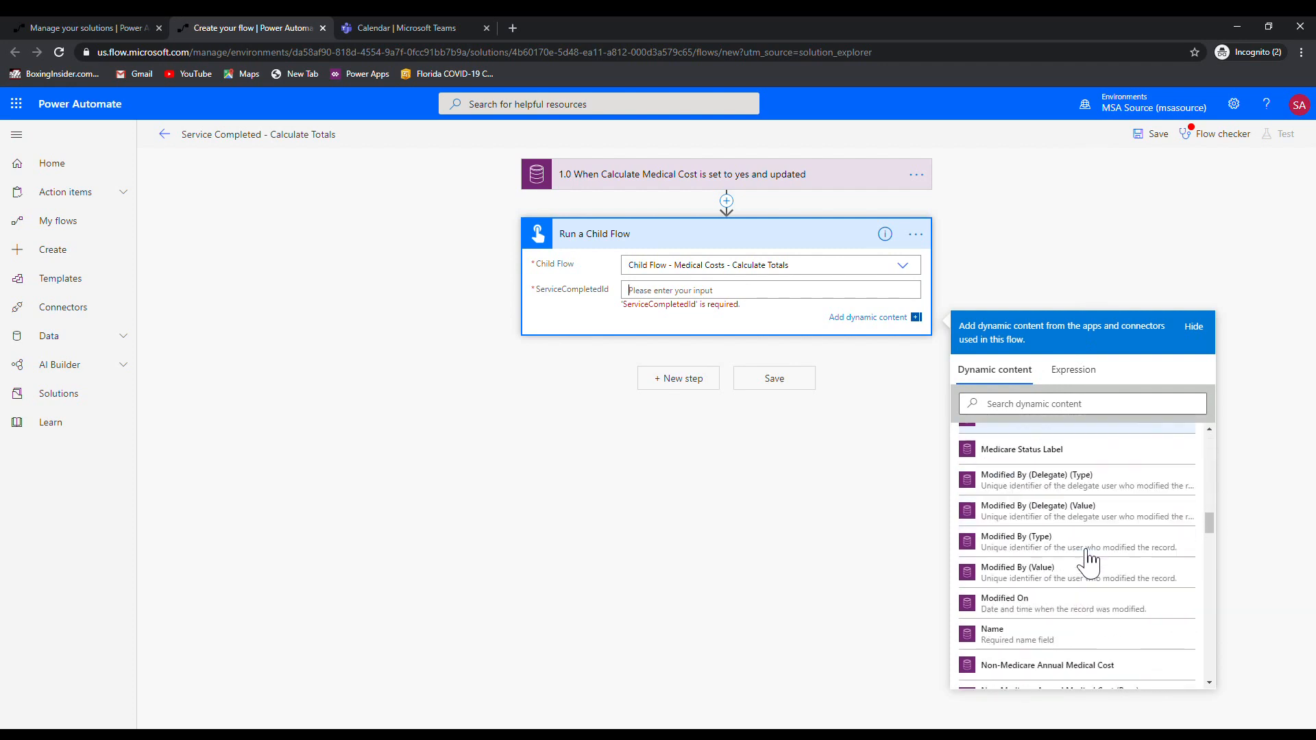
scroll(1079, 628, down, 10)
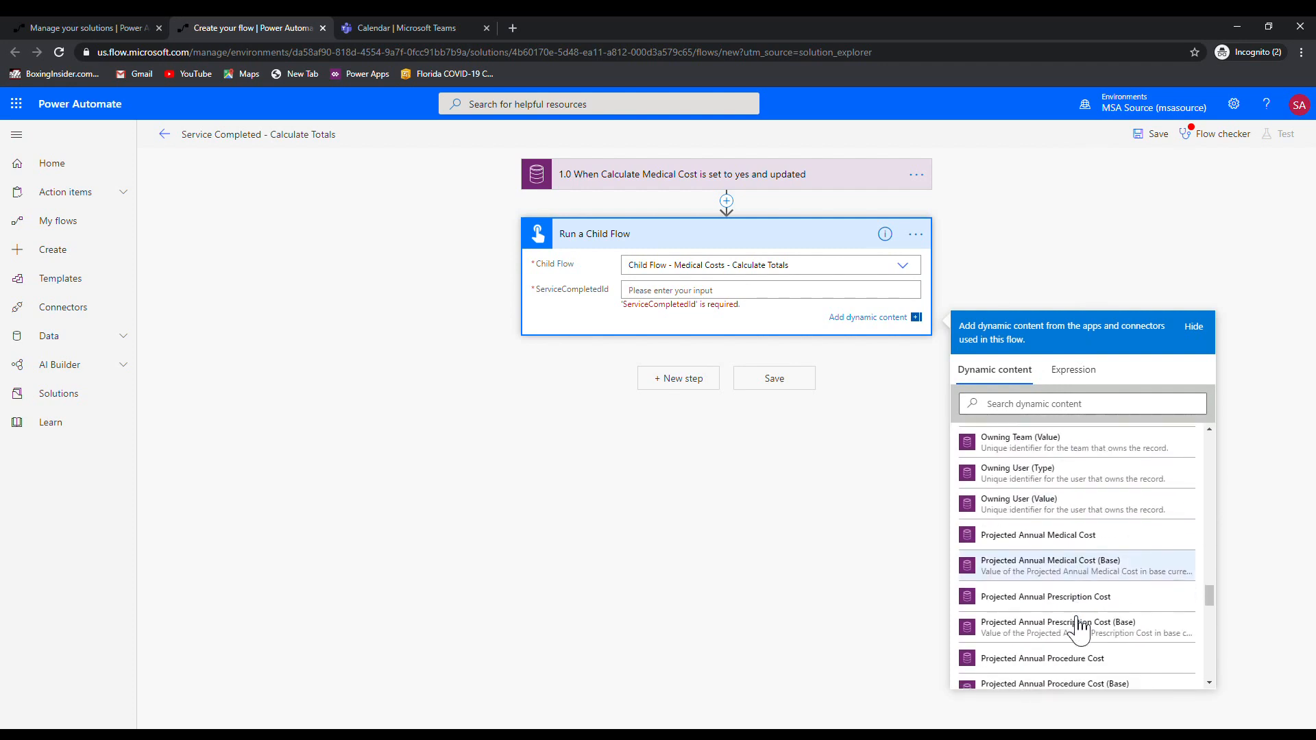
scroll(1073, 629, down, 6)
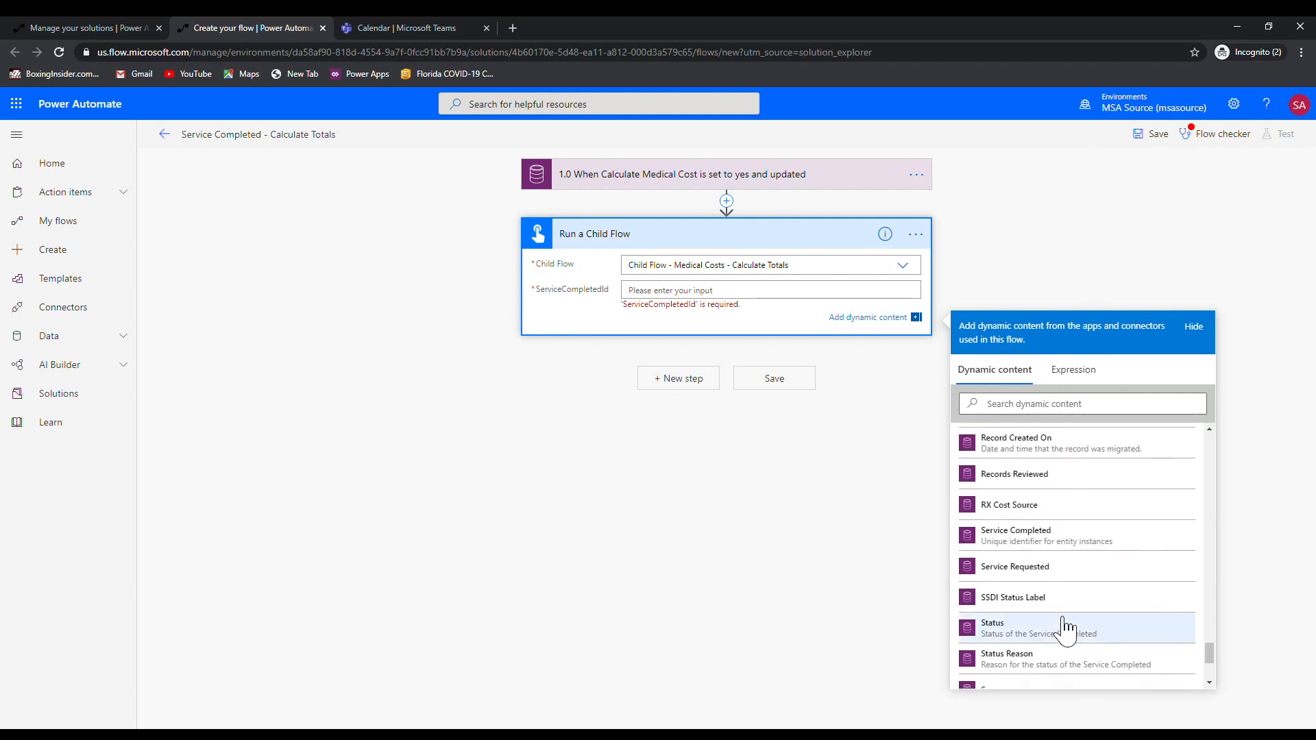
click(1069, 546)
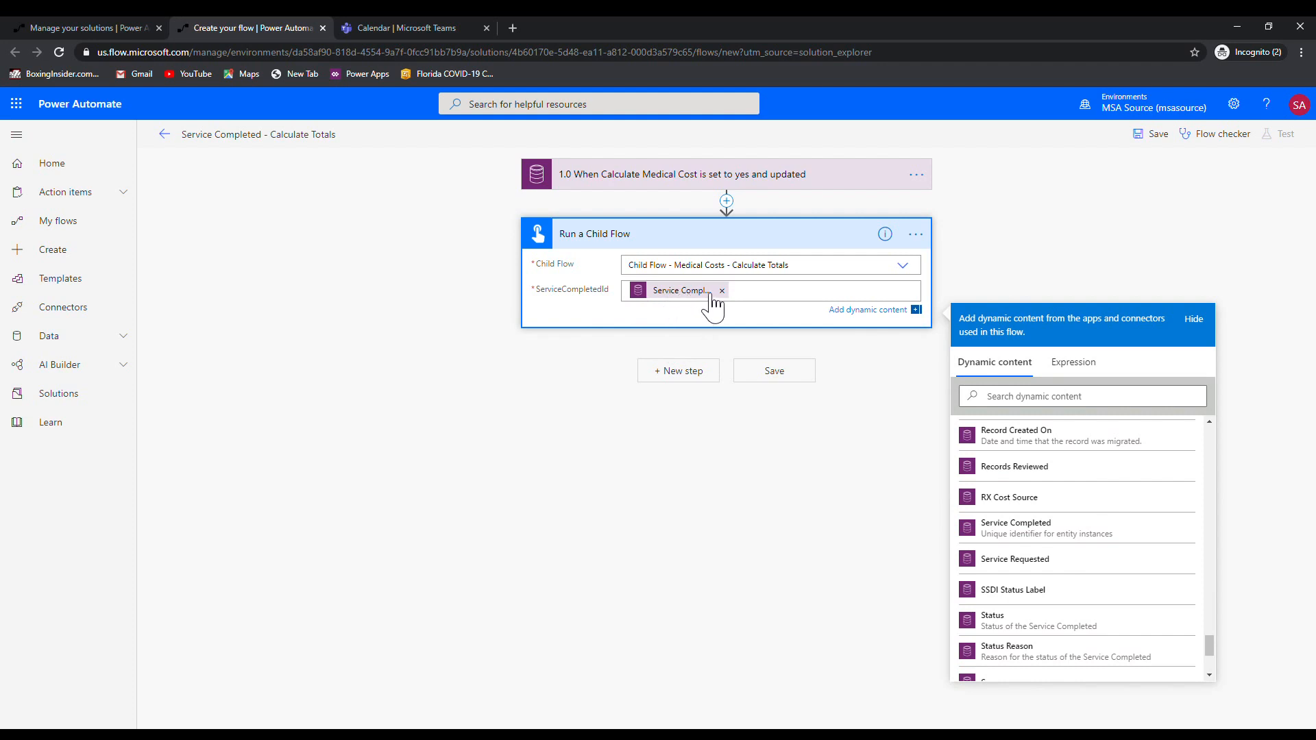
click(773, 375)
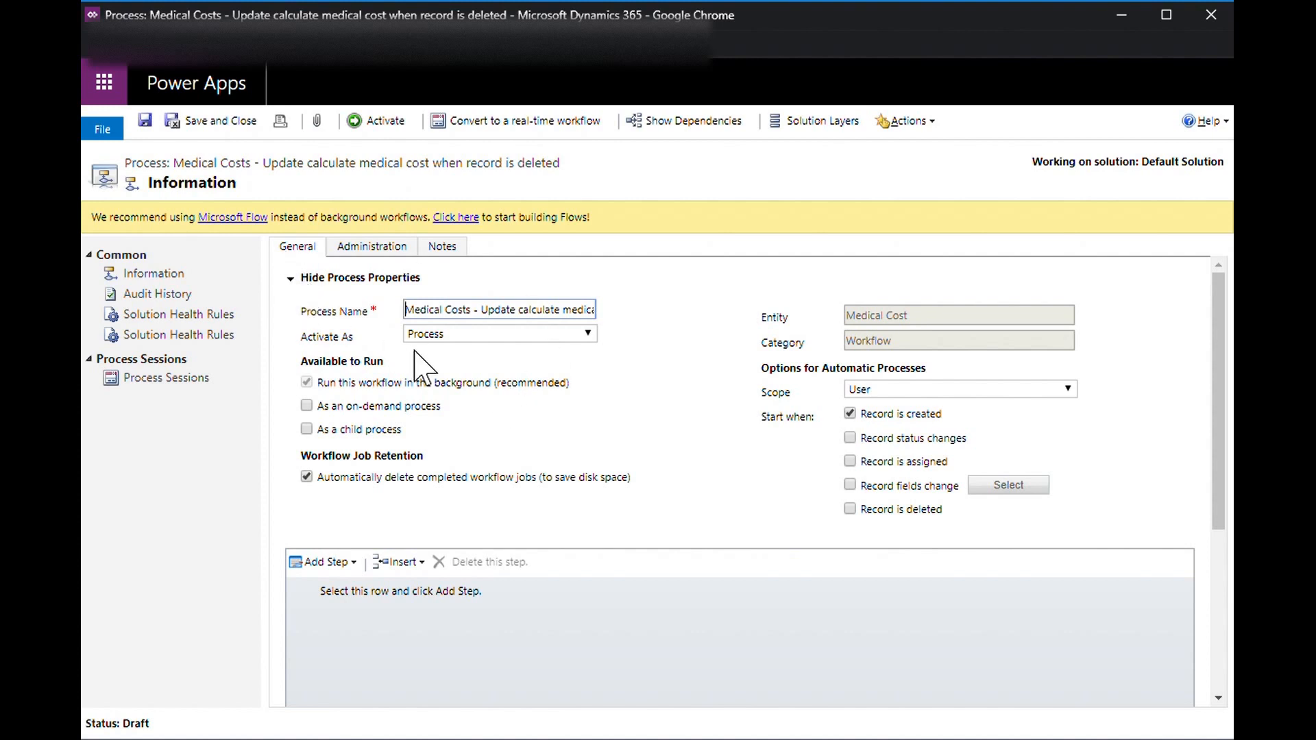
Set the Medical Cost workflow's scope to Organization and make it start only when a record is deleted
click(889, 390)
click(912, 447)
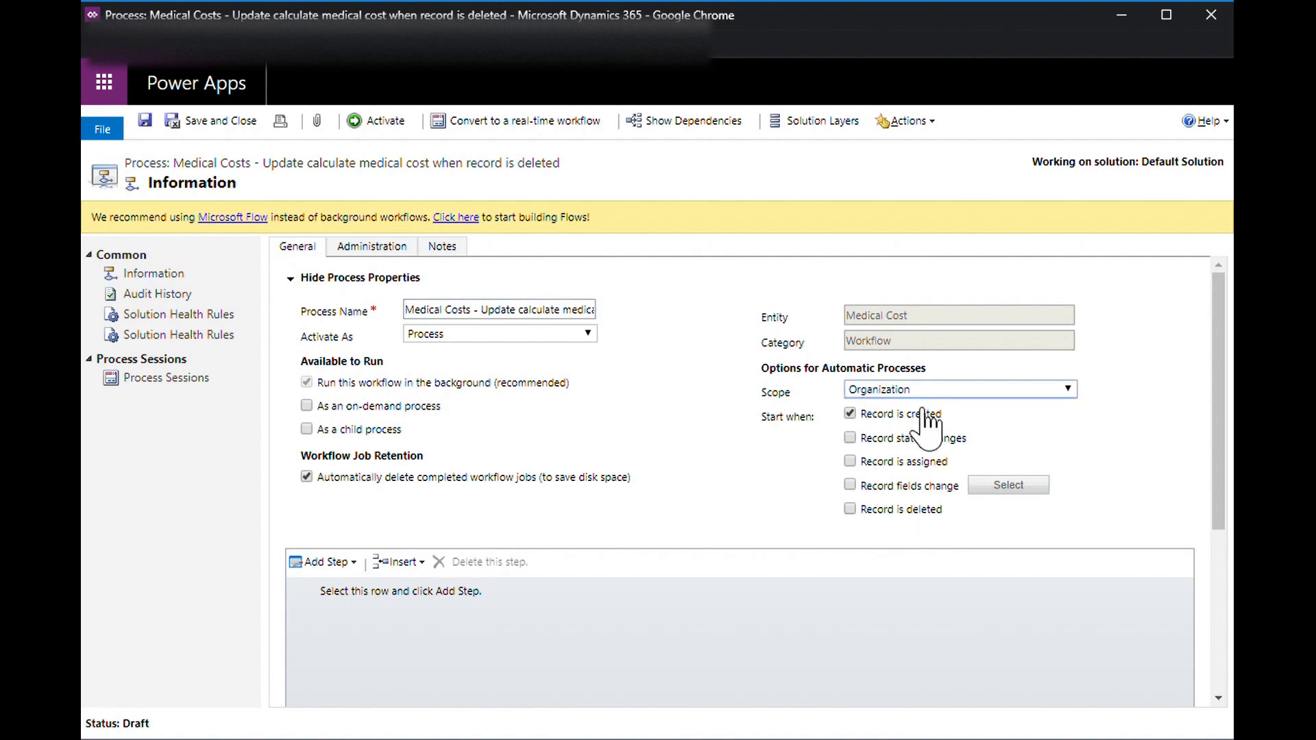
click(870, 416)
click(872, 510)
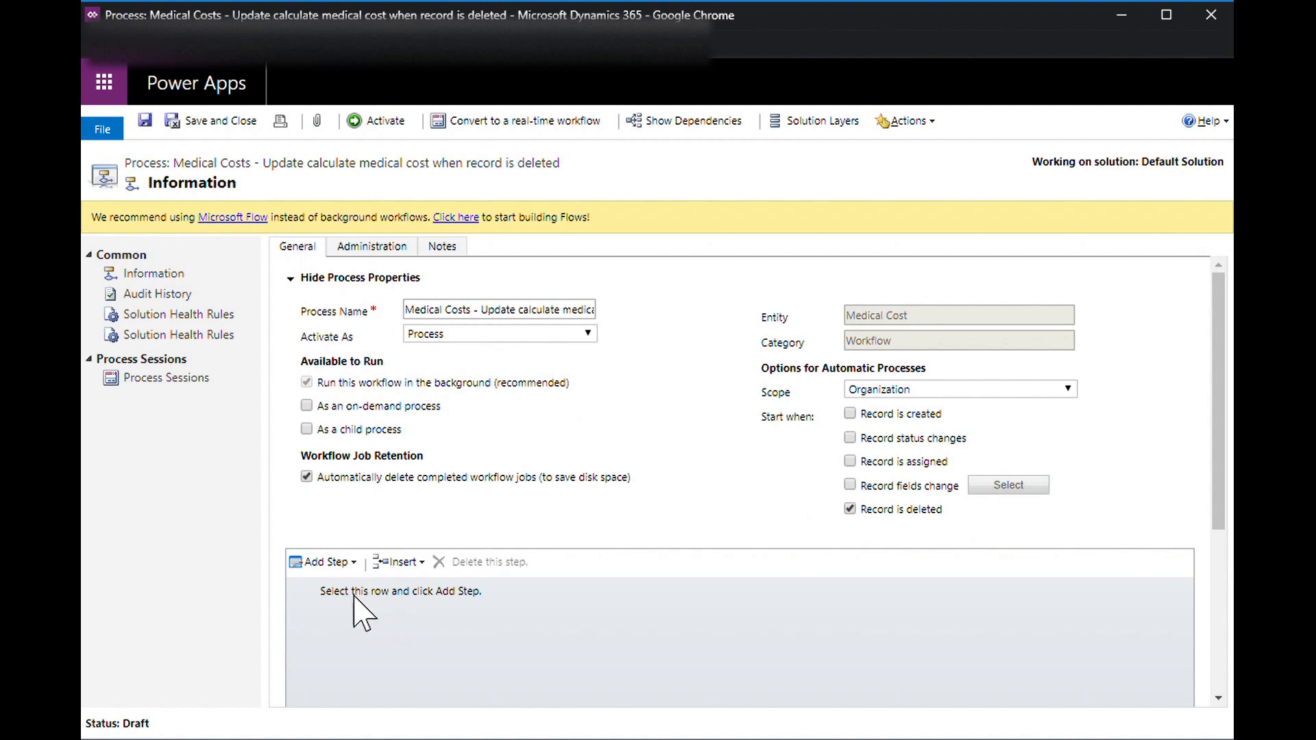
click(330, 561)
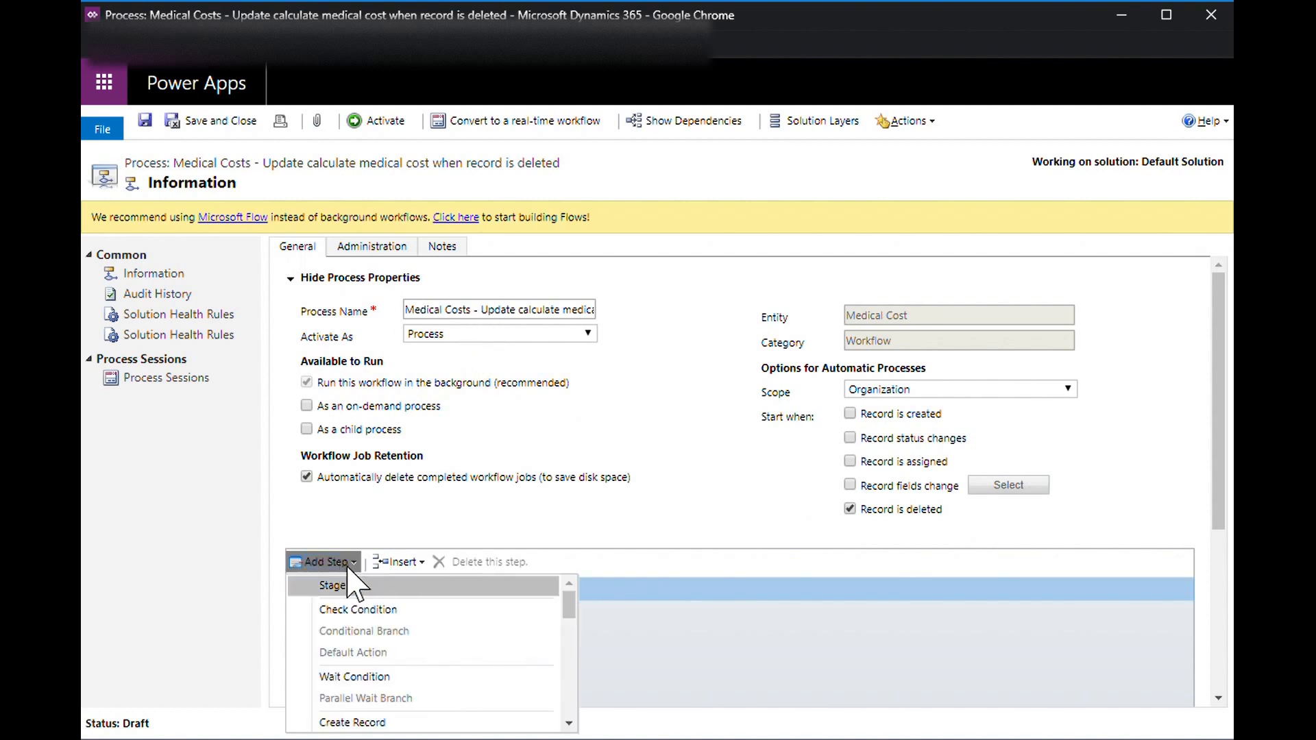
scroll(381, 661, down, 5)
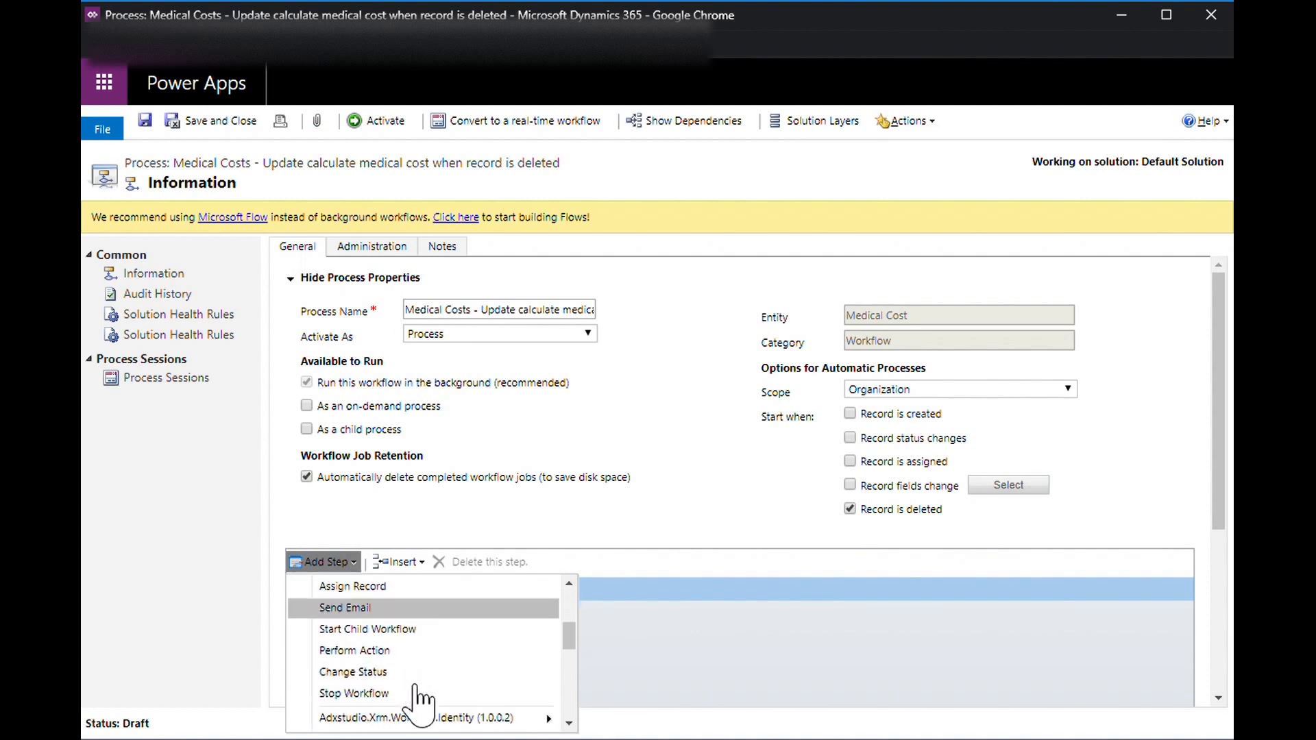
scroll(408, 648, down, 3)
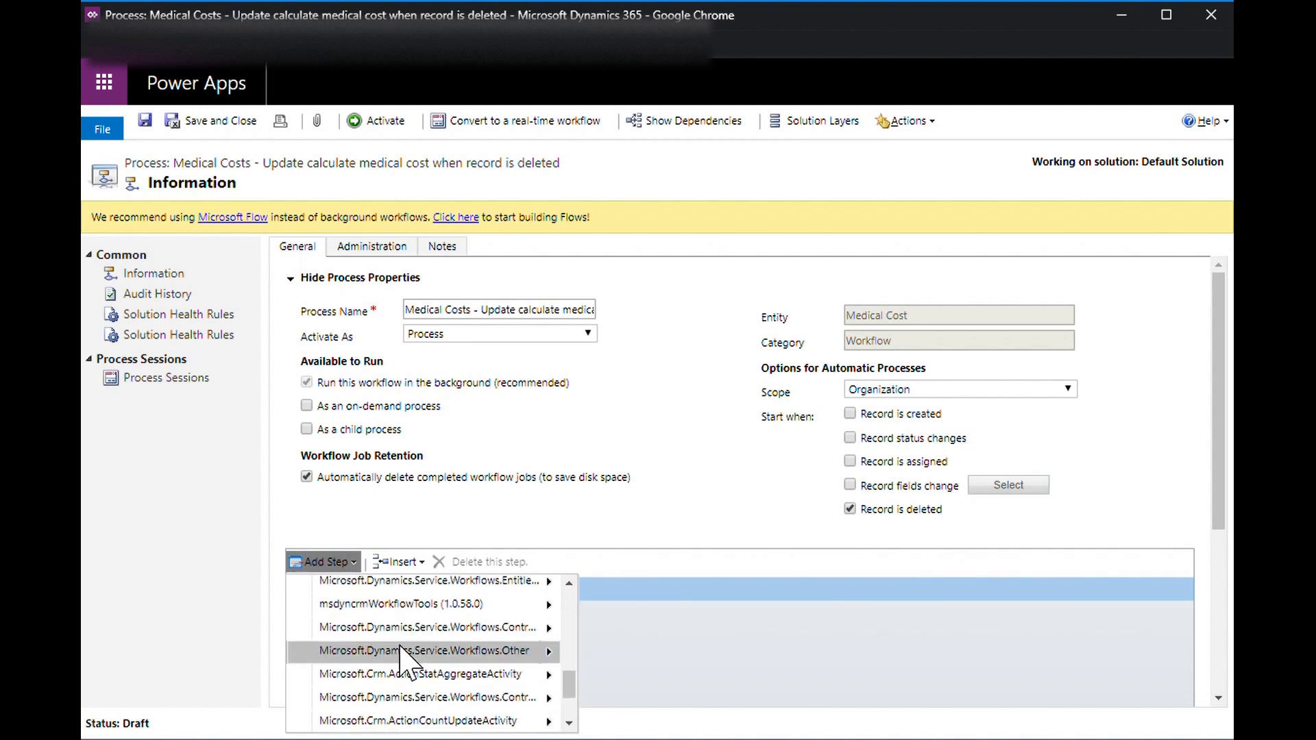
click(1083, 539)
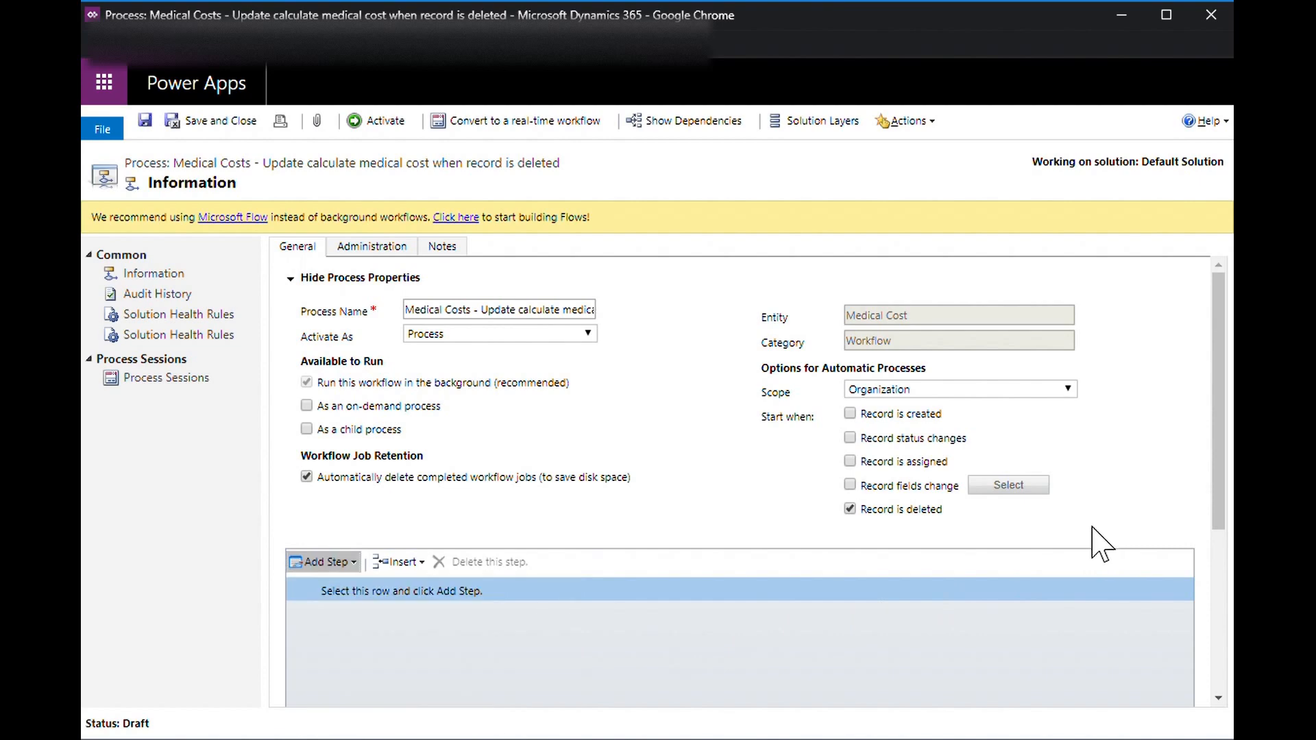
Add an Update Record step to the workflow targeting Service Completed, and open the step's properties
scroll(719, 514, down, 4)
click(353, 283)
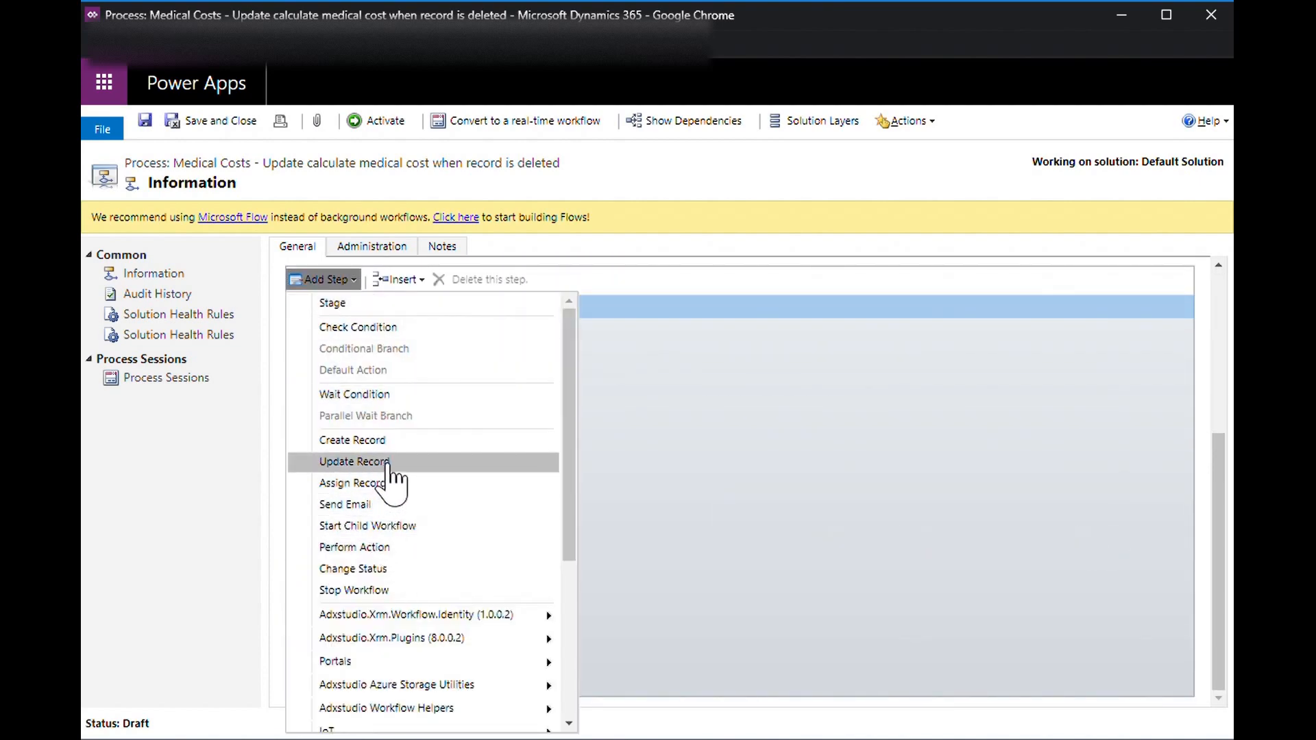
click(418, 461)
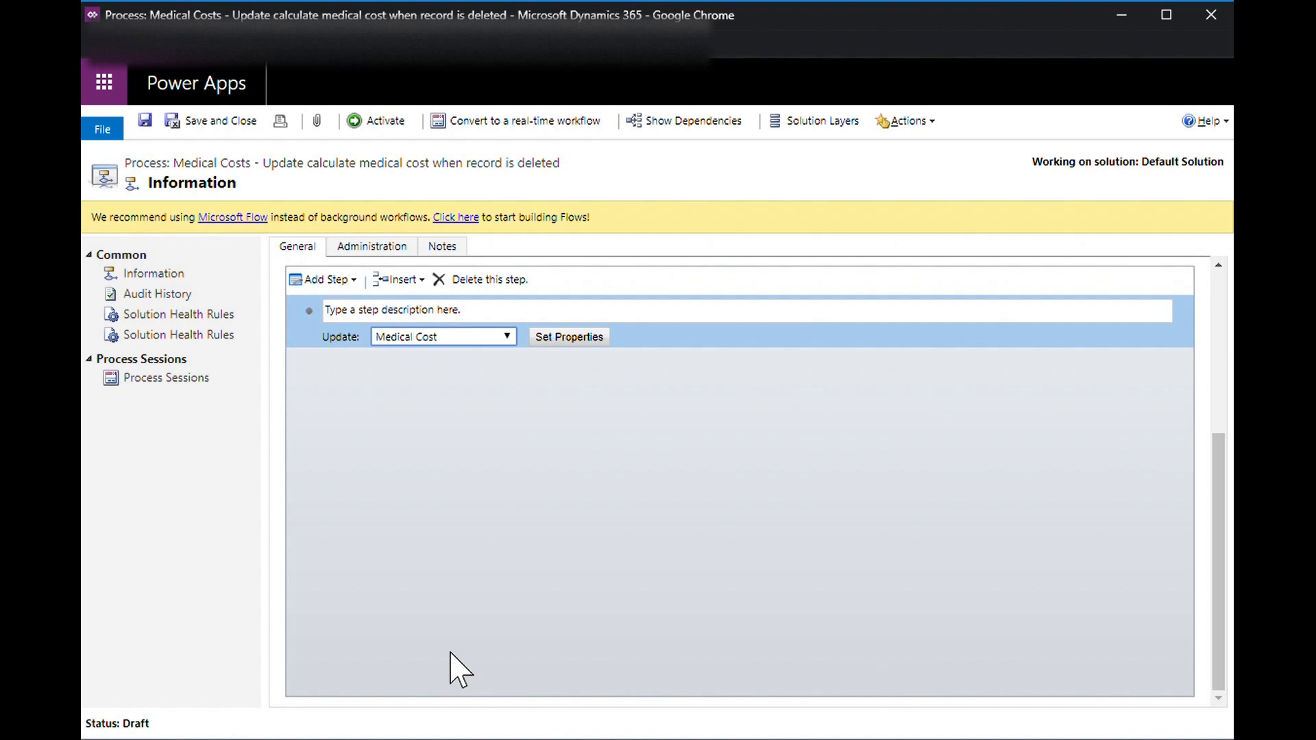
click(443, 337)
click(471, 377)
click(569, 337)
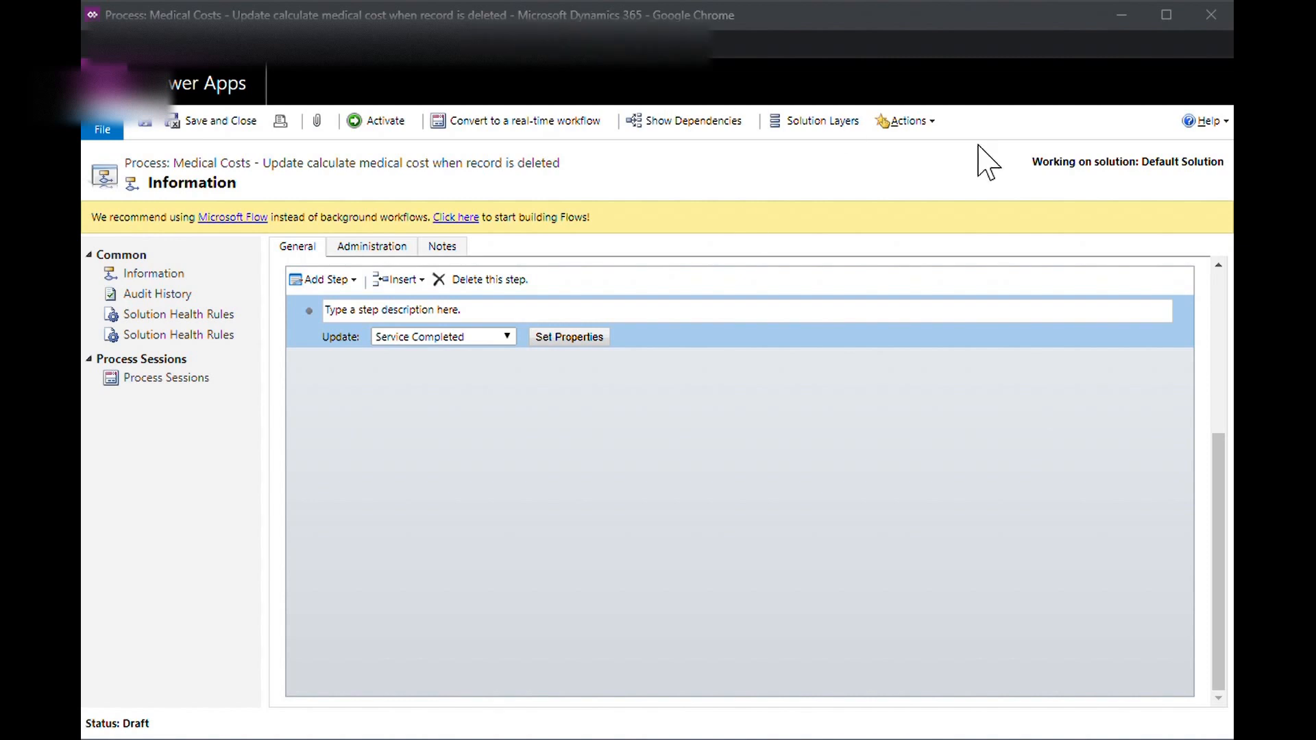
Activate the workflow that updates Calculate Medical Cost when a Medical Cost record is deleted, and confirm the activation
click(998, 199)
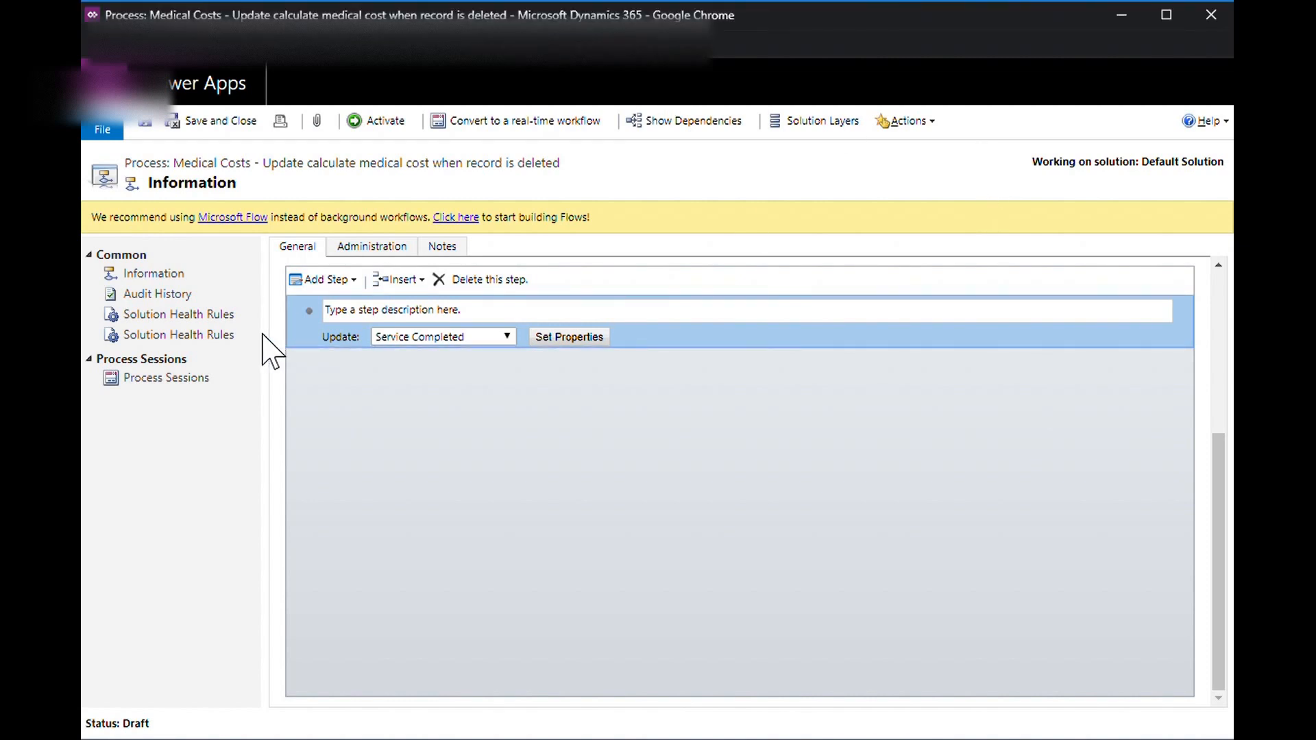
click(370, 123)
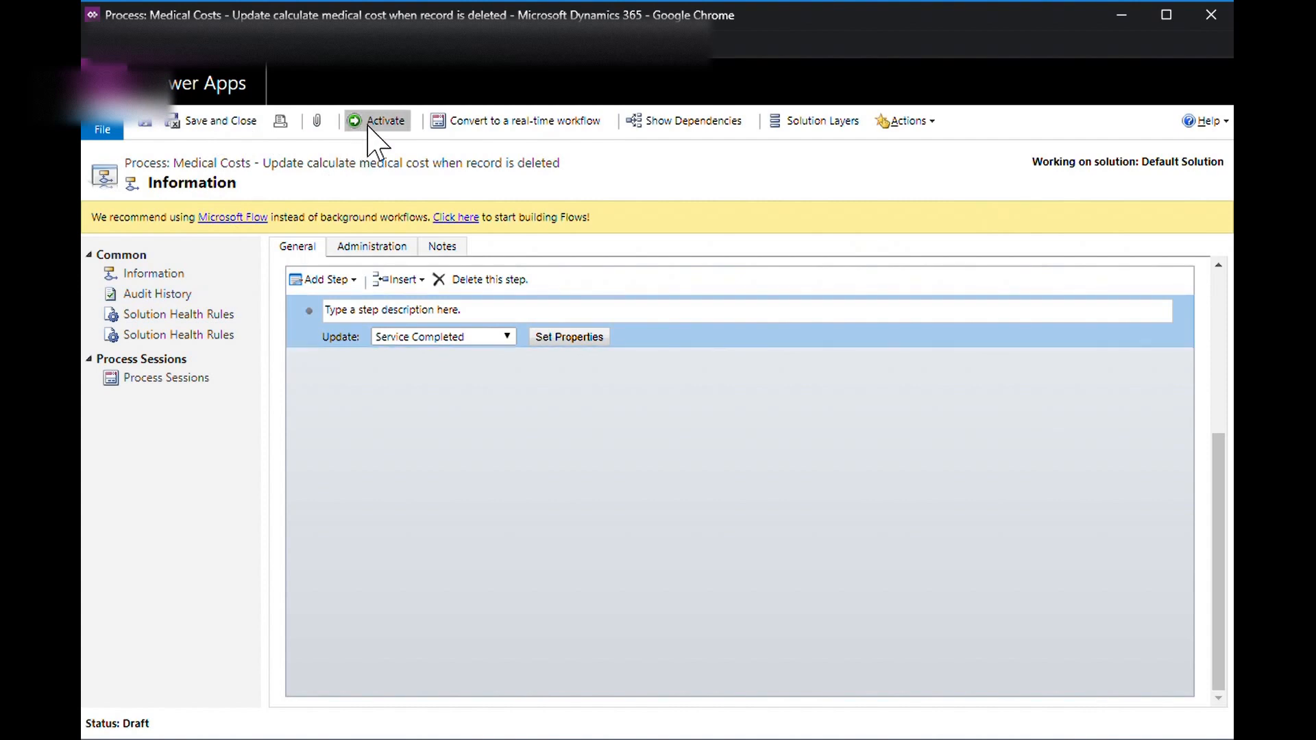
click(762, 498)
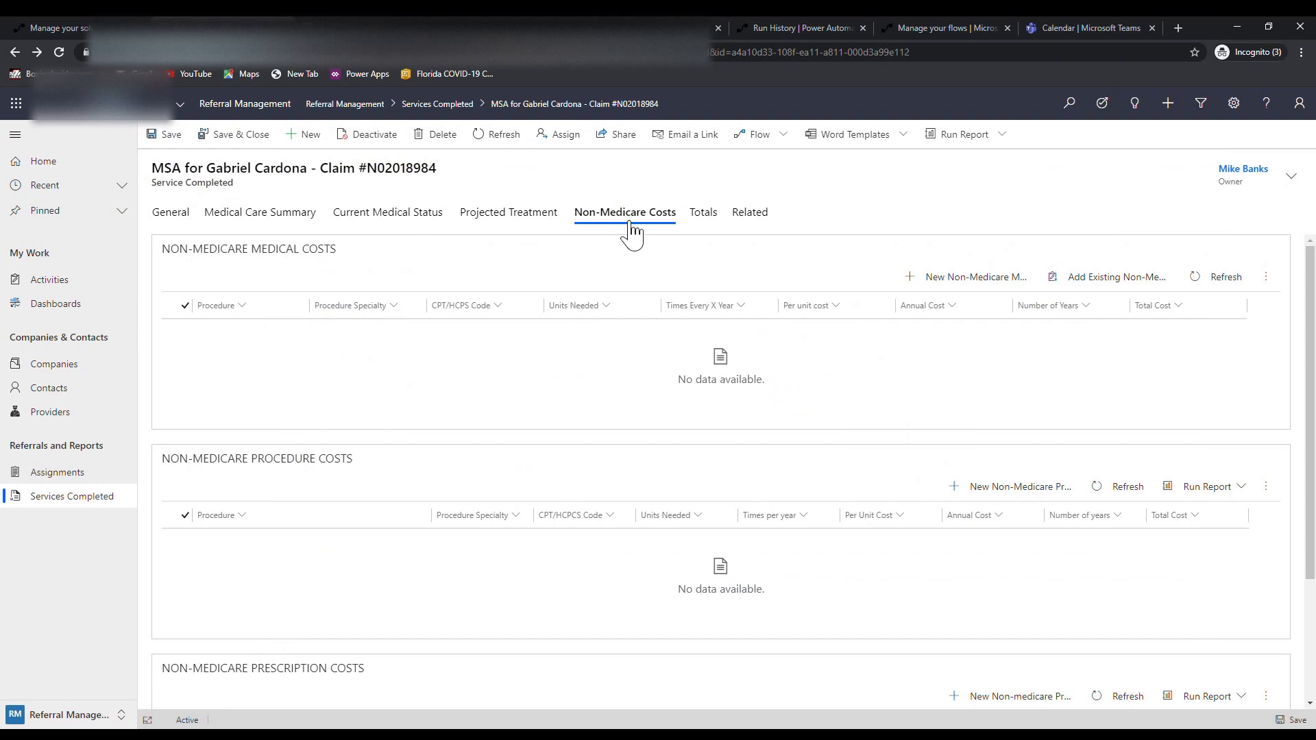
Create a new Medical Cost from the Service Completed record's Projected Treatment section, with procedure 99213 Office/Outpatient Visit Est
click(518, 221)
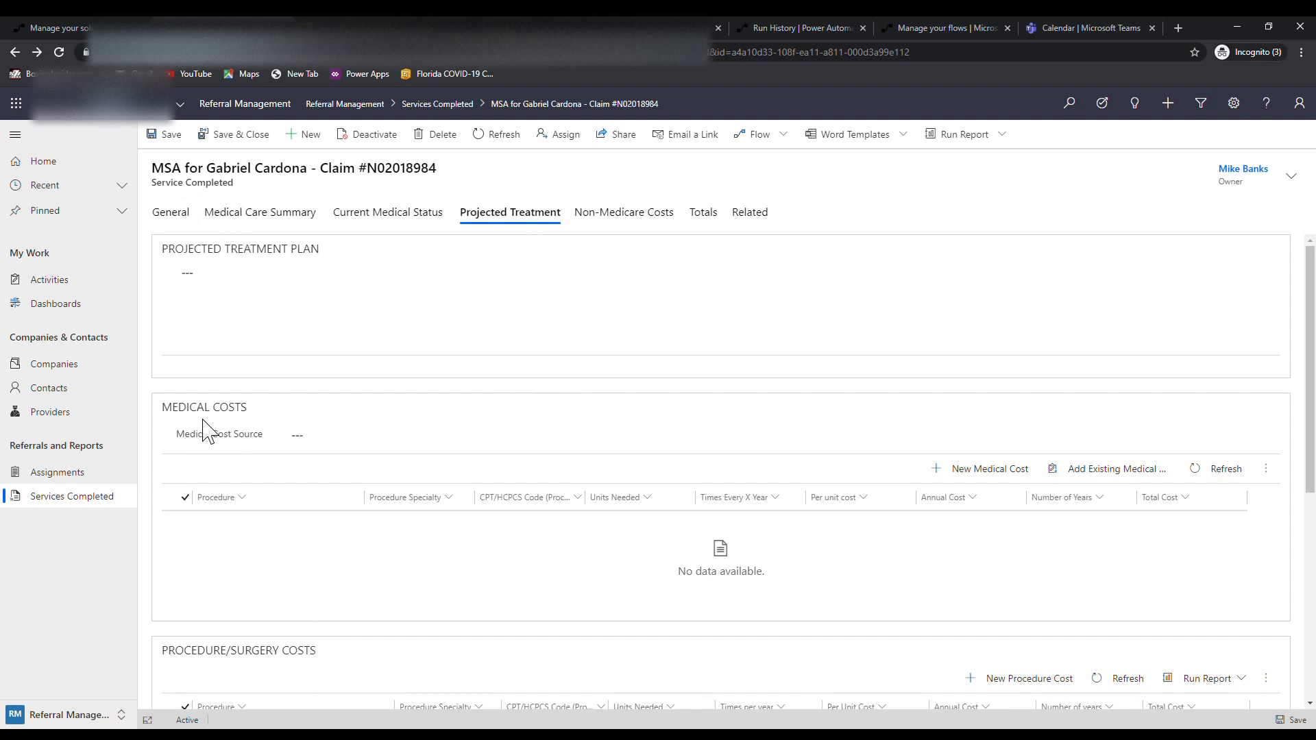
click(1003, 478)
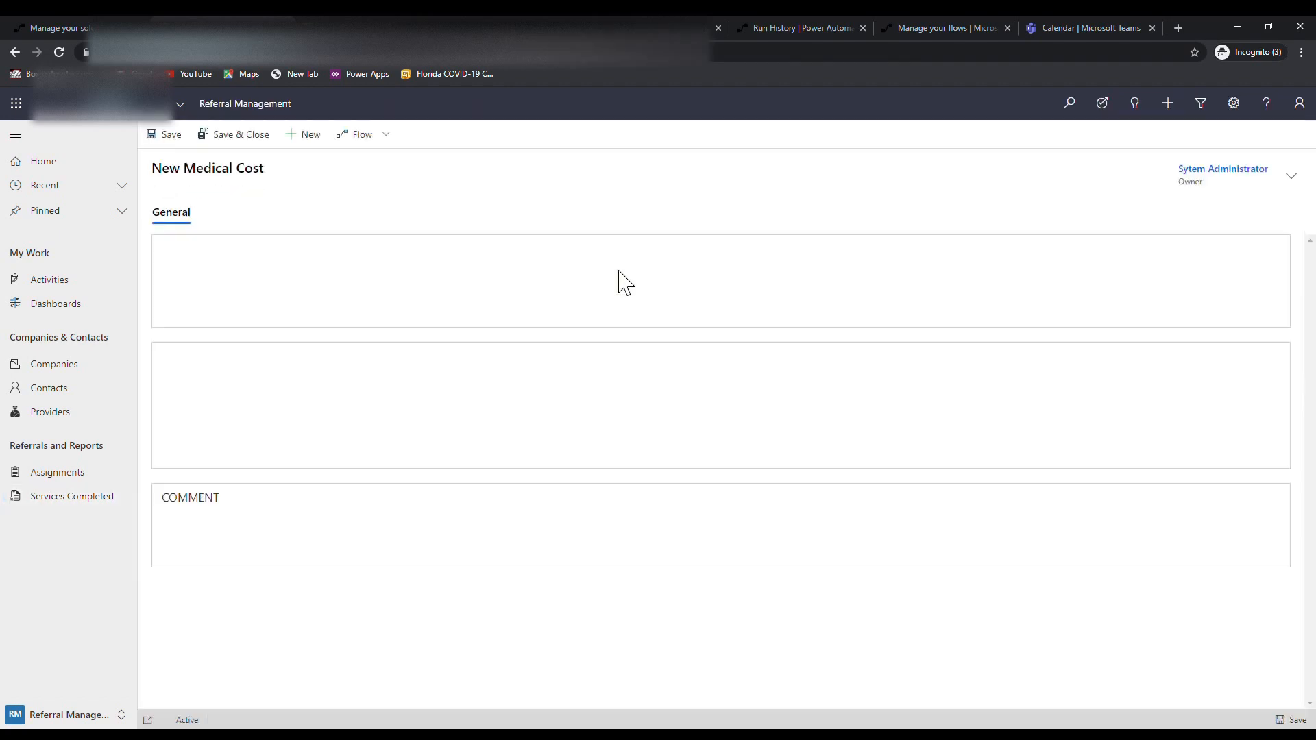
click(349, 257)
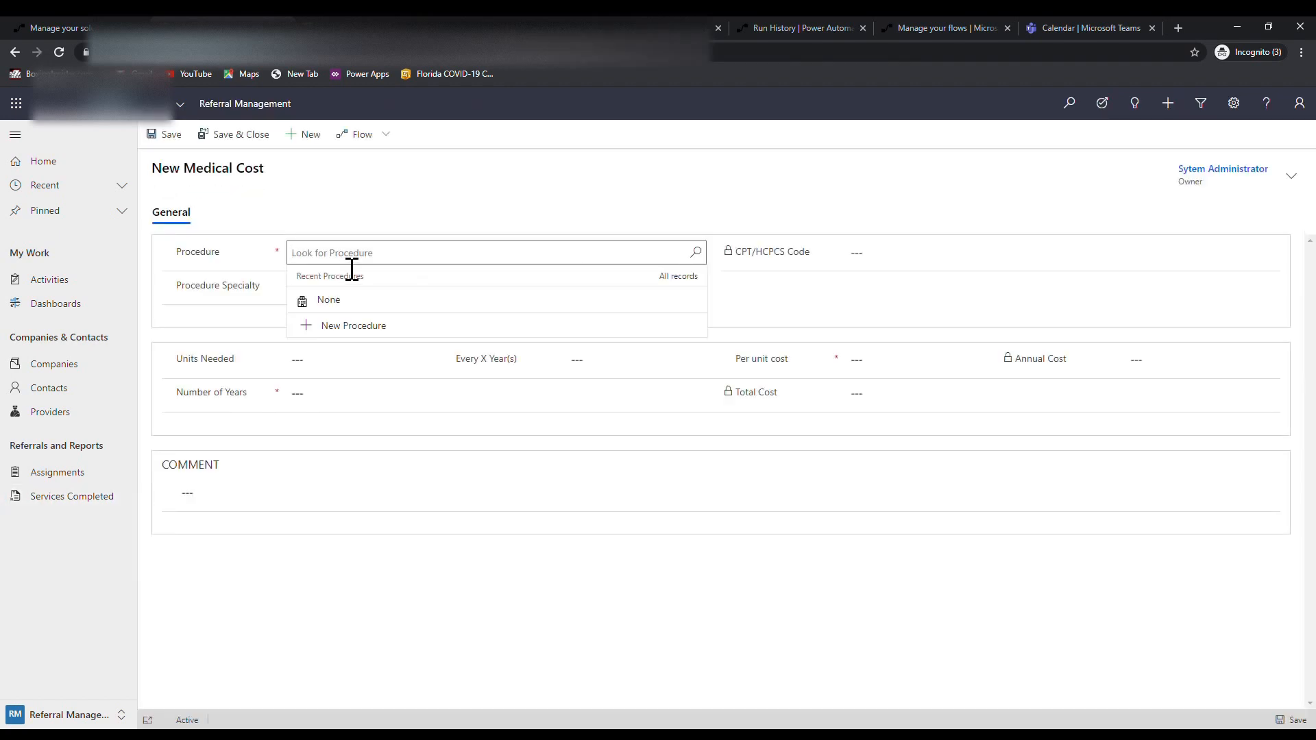
text(9)
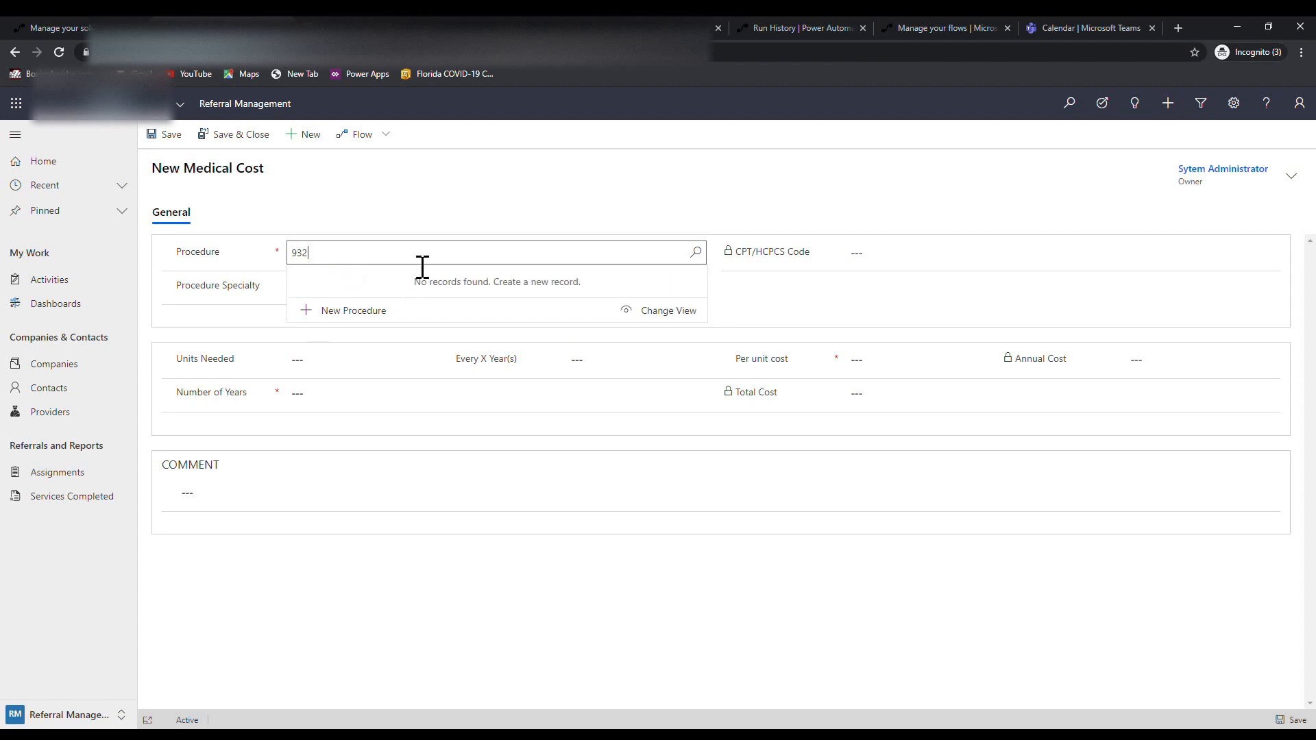
text(32)
key(BackSpace)
key(BackSpace)
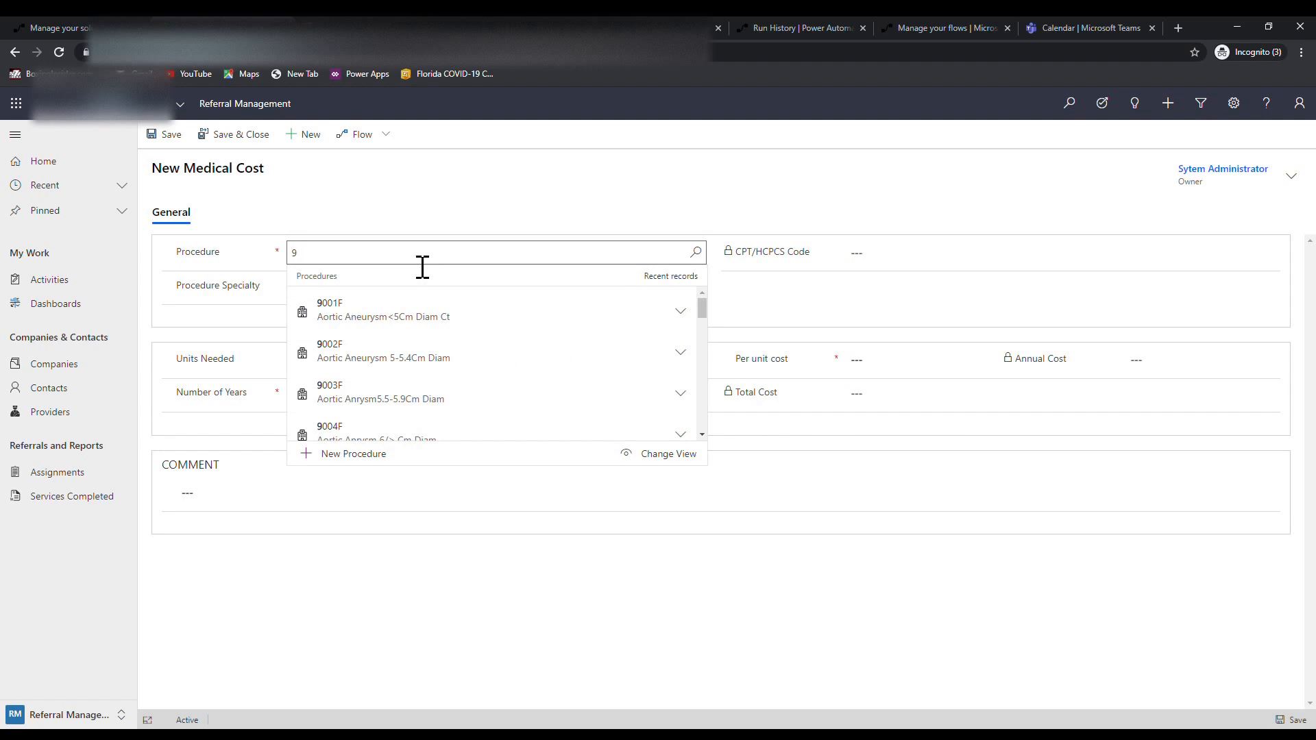
text(9212)
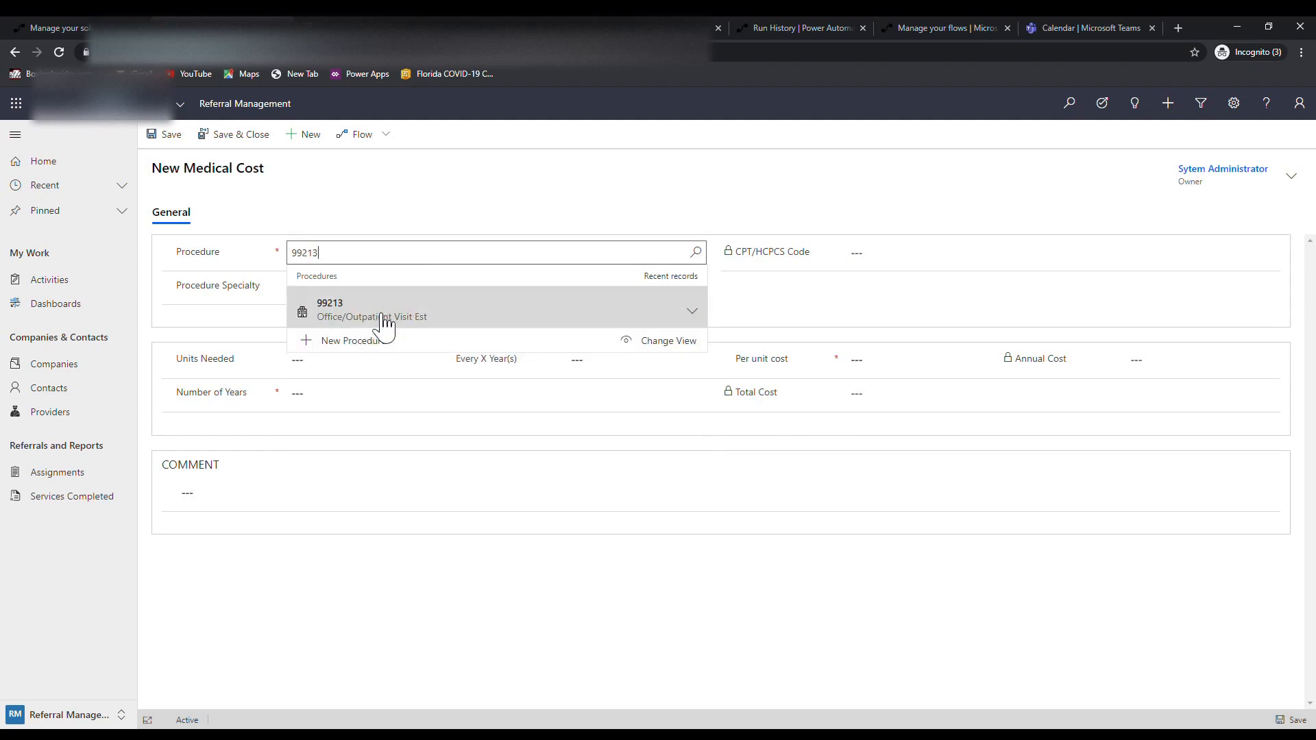
click(379, 319)
Set the procedure specialty to Pain Management, 1 unit needed every 3 years and 1 year in total, and save and close the record
click(364, 295)
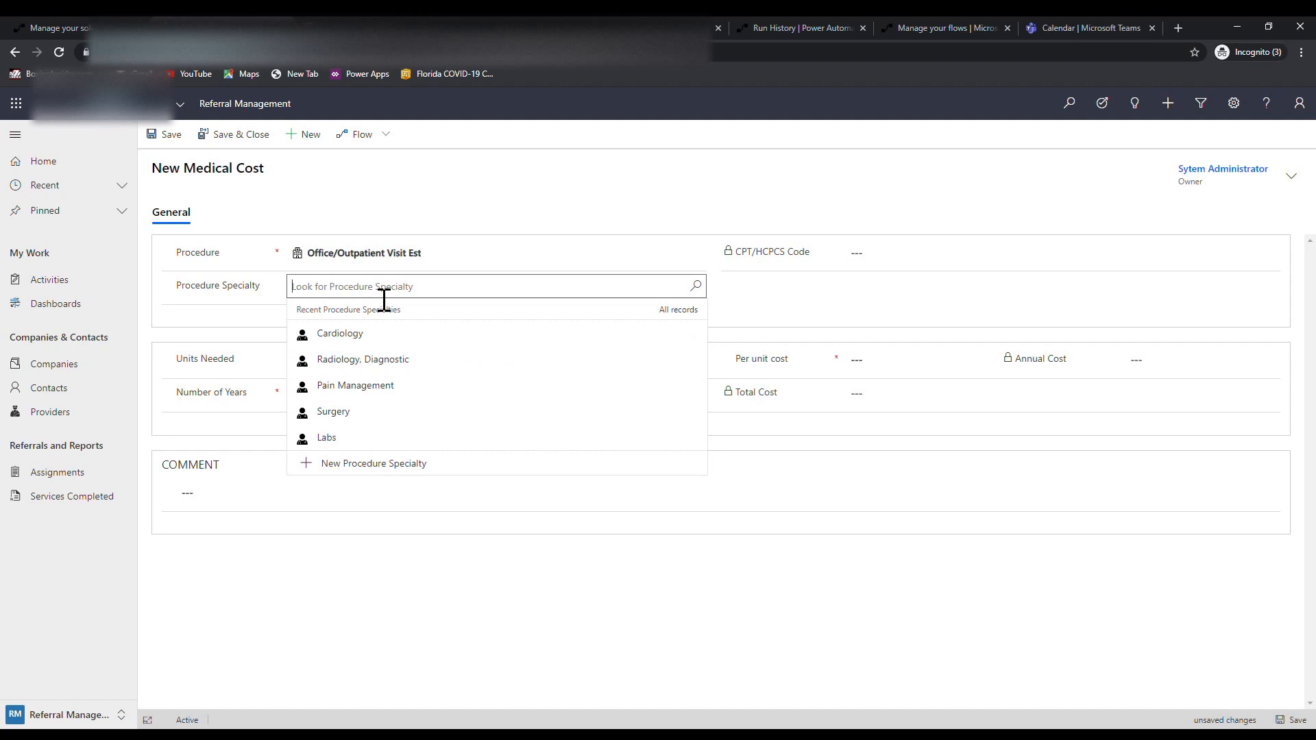
click(367, 381)
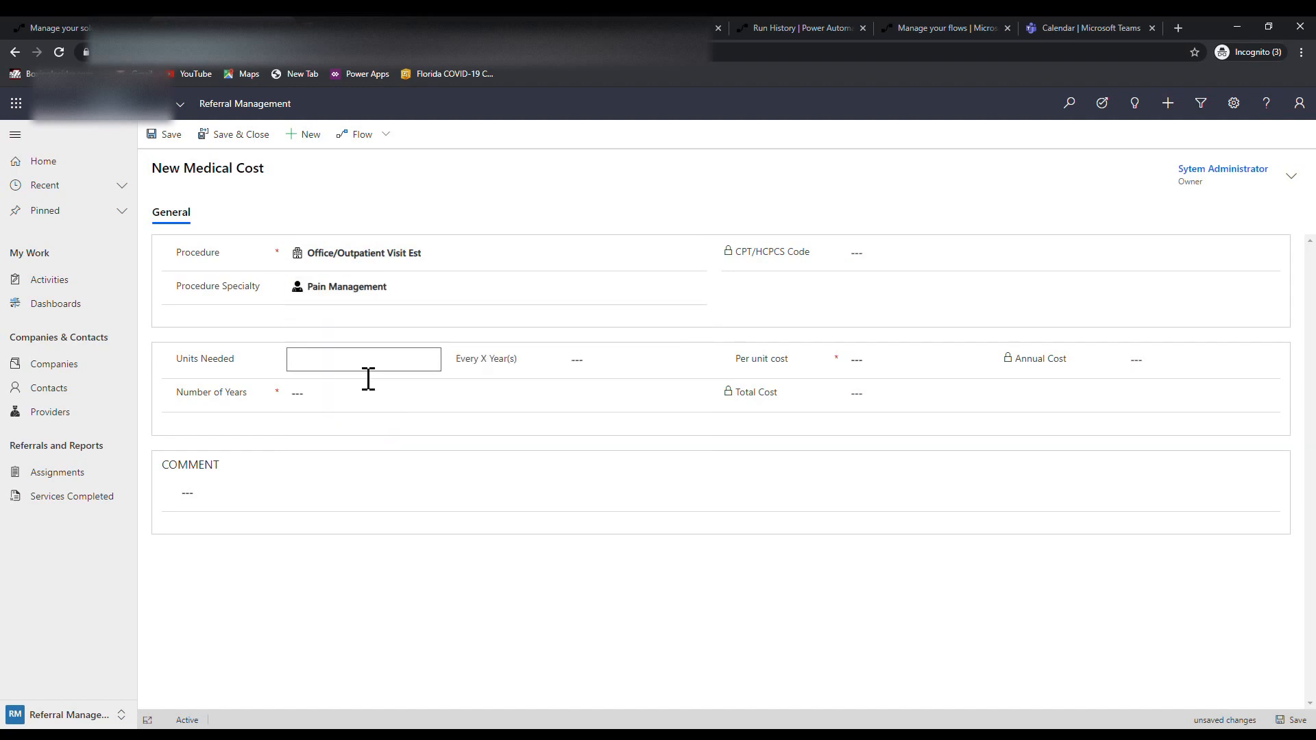
text(1)
key(Tab)
text(3)
key(Tab)
key(Tab)
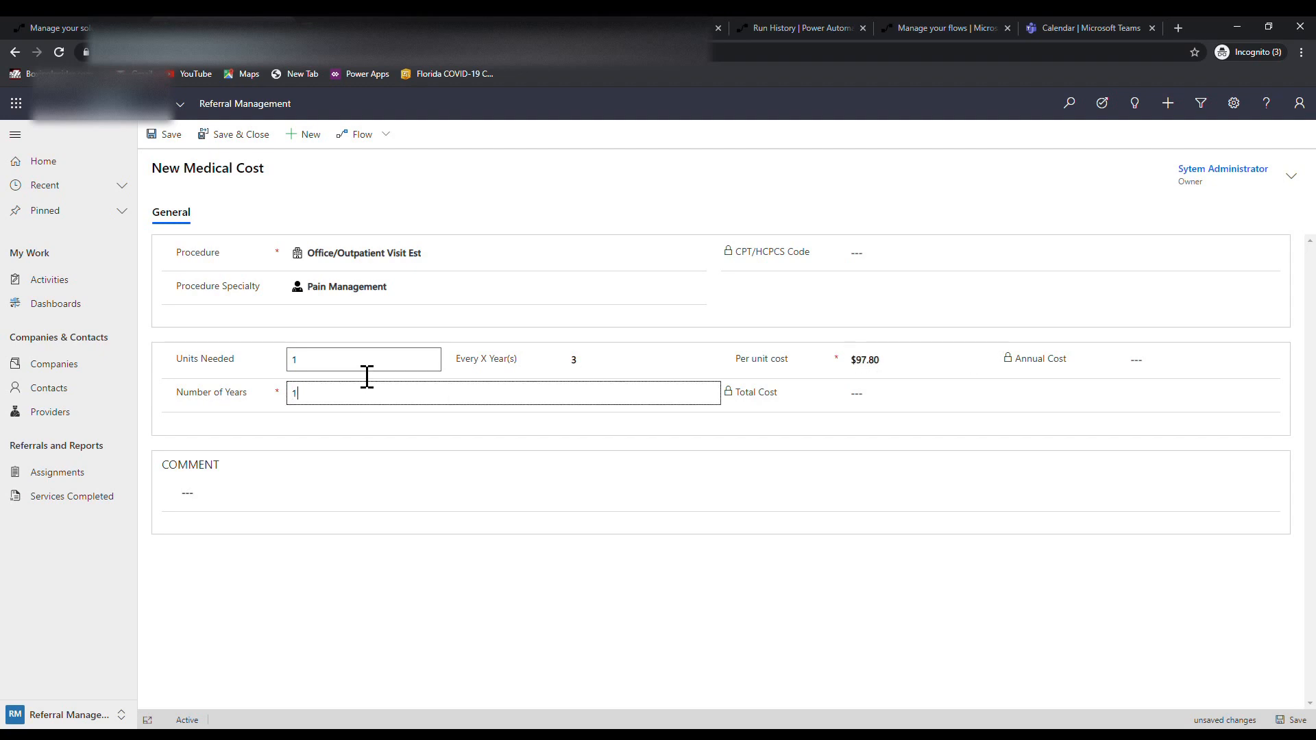
click(260, 146)
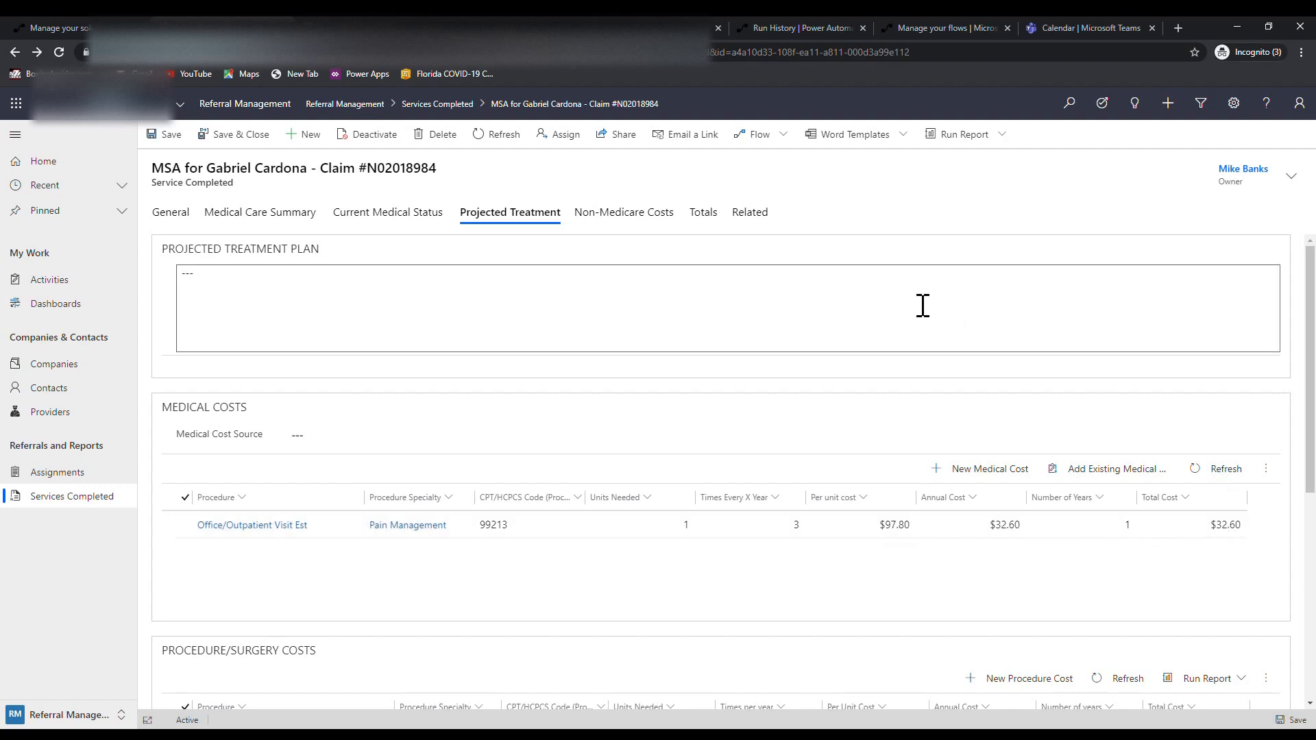
Refresh and check the run histories of the Medical Cost parent flow and the child flow that calculates totals
click(768, 22)
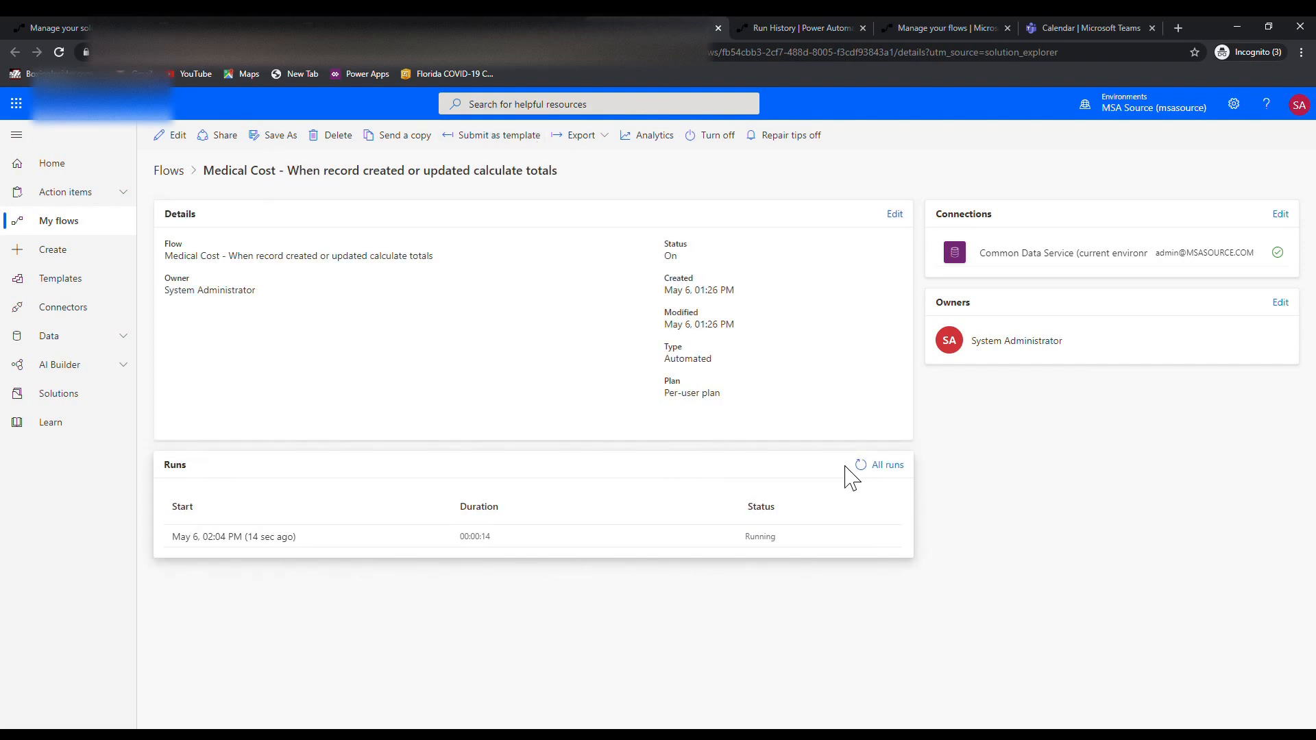
click(868, 467)
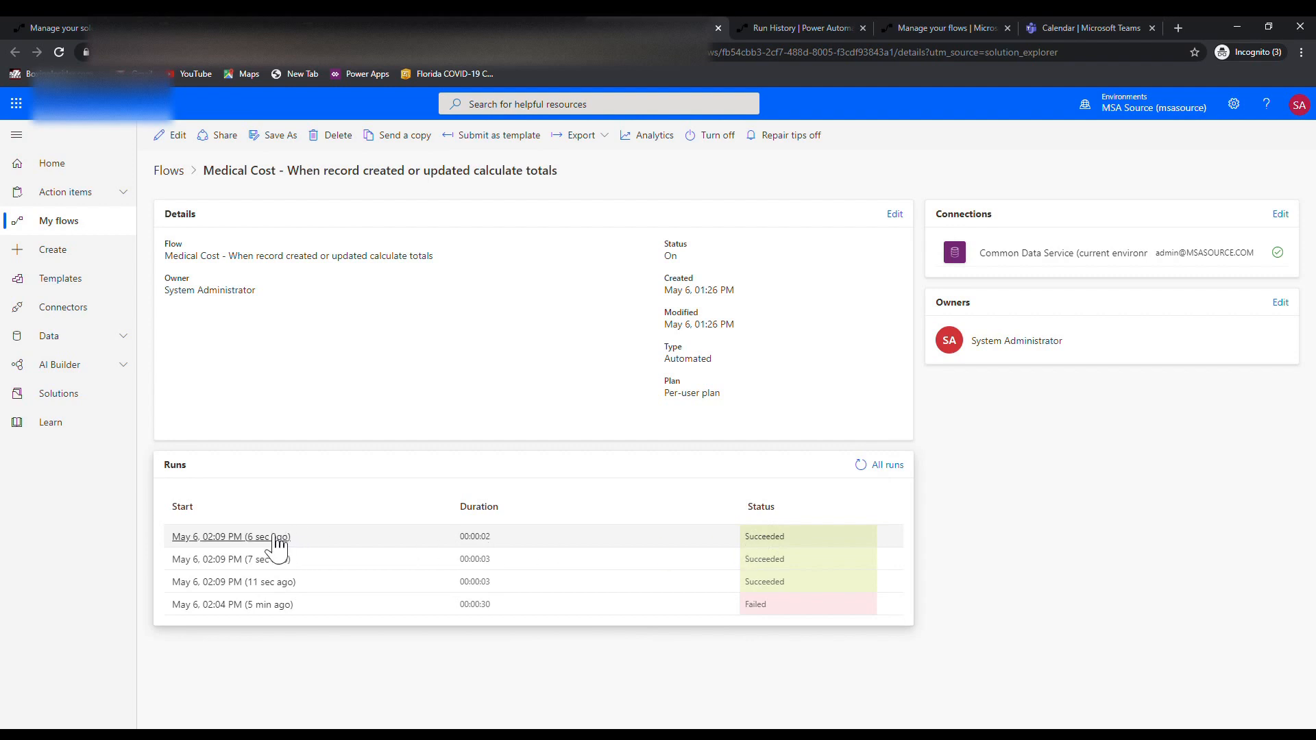
click(768, 26)
click(861, 468)
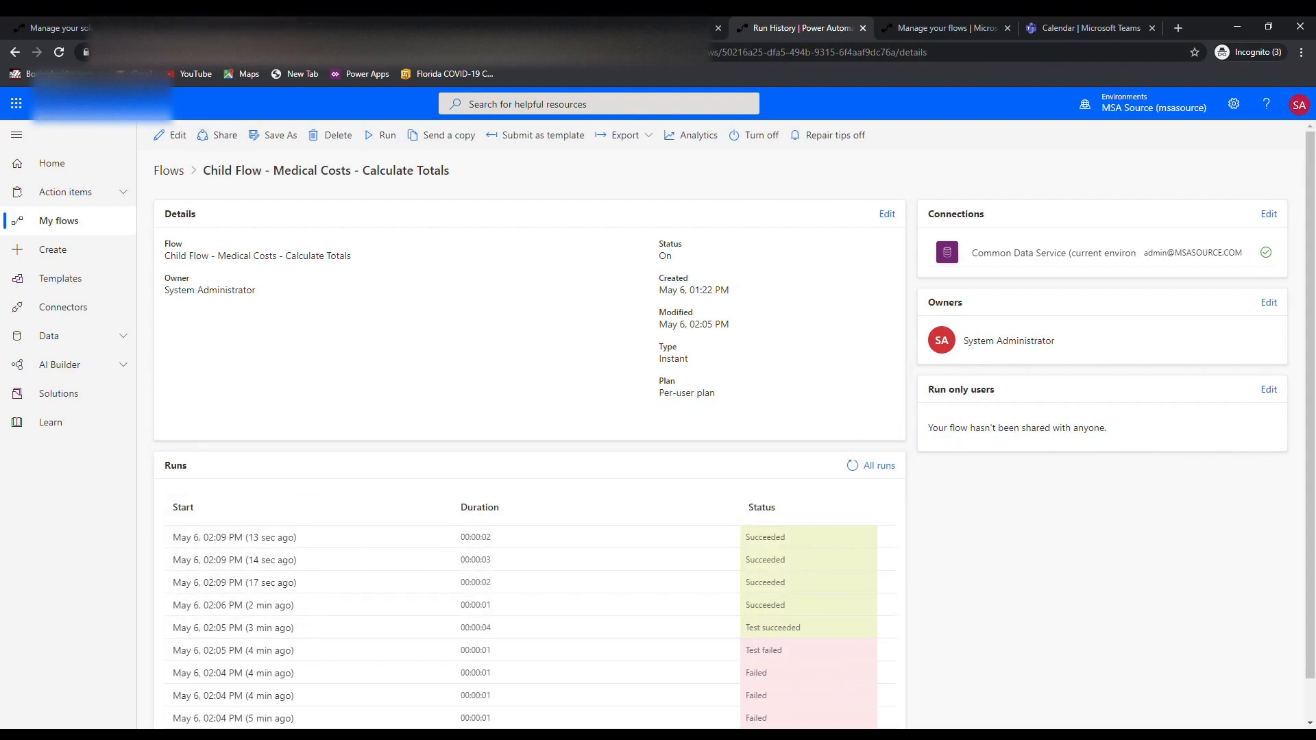
Return to the Service Completed record, refresh it and check its projected total and annual medical costs
click(233, 28)
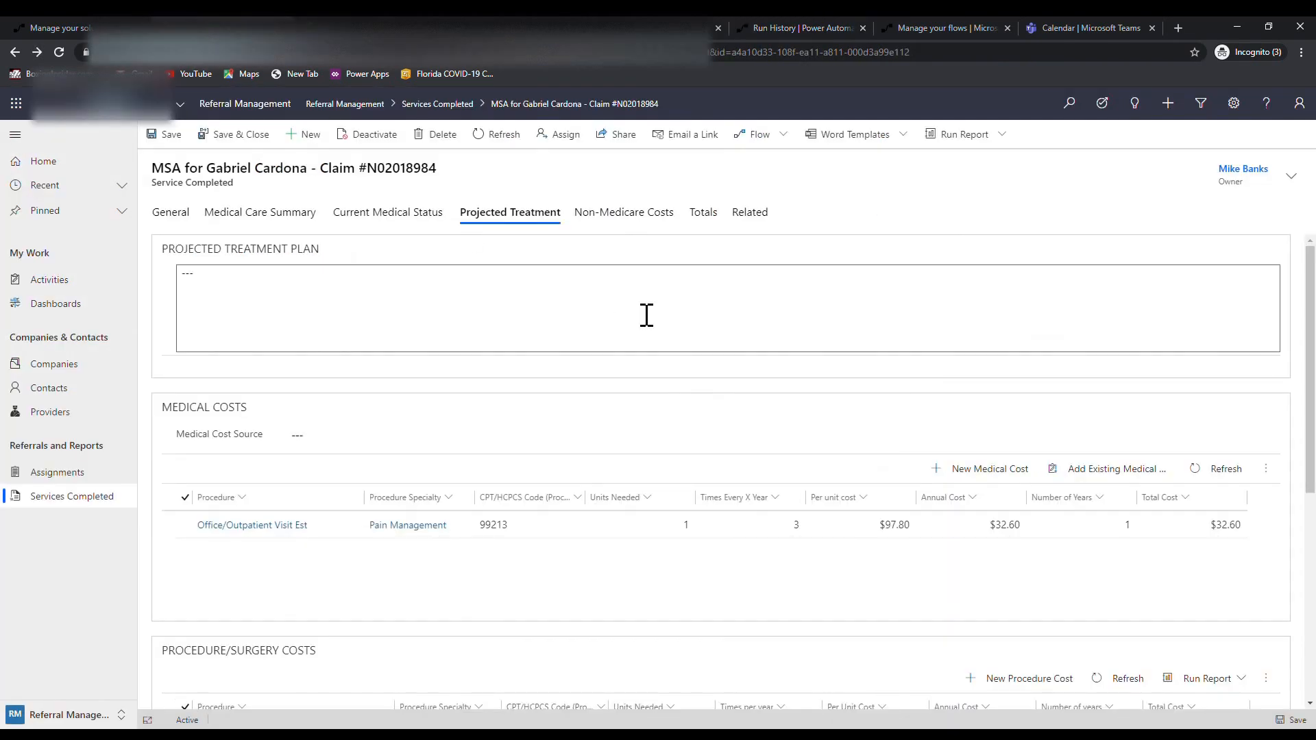
click(704, 212)
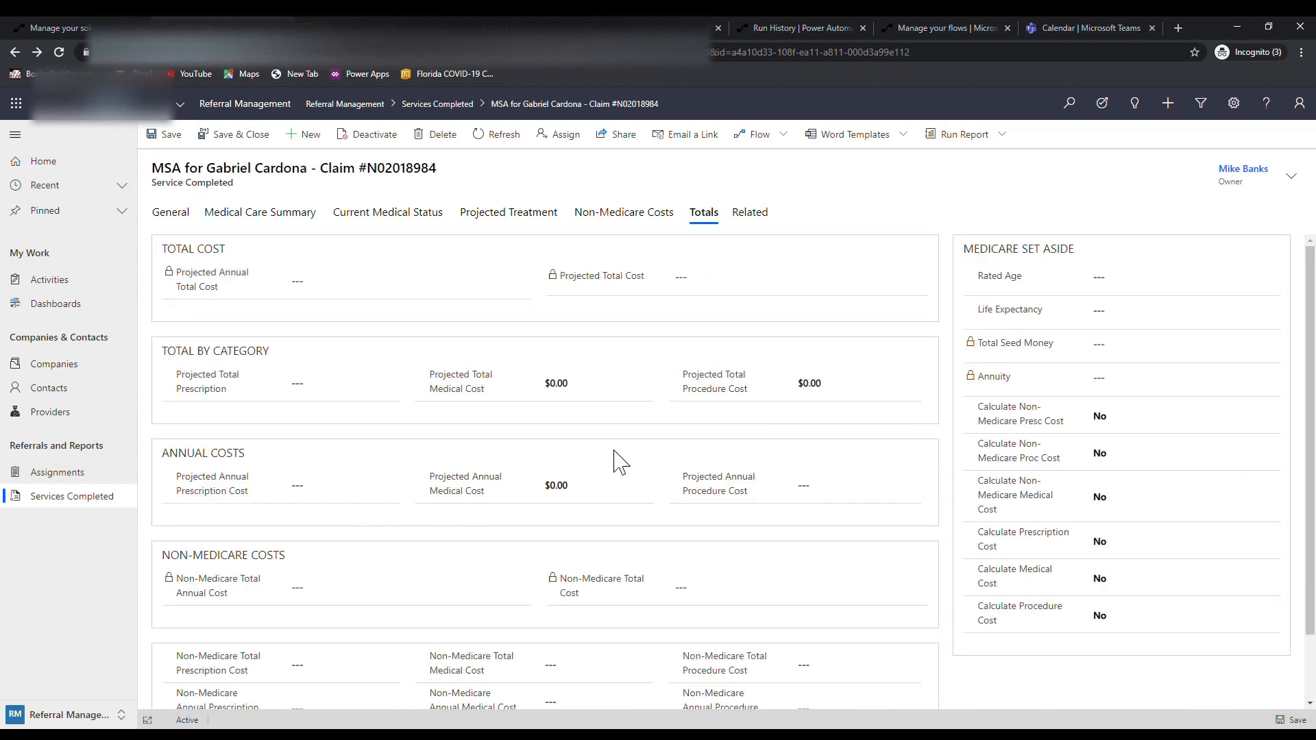
scroll(613, 456, down, 1)
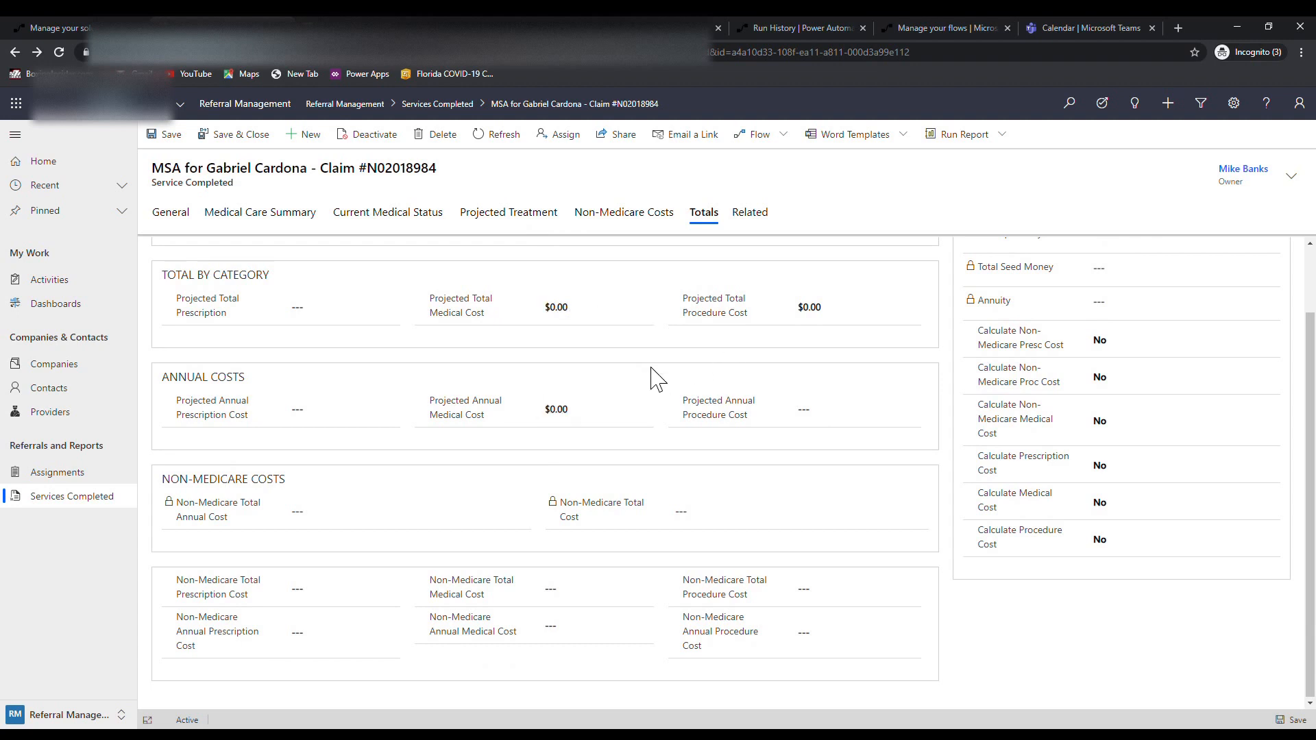
click(499, 133)
click(706, 214)
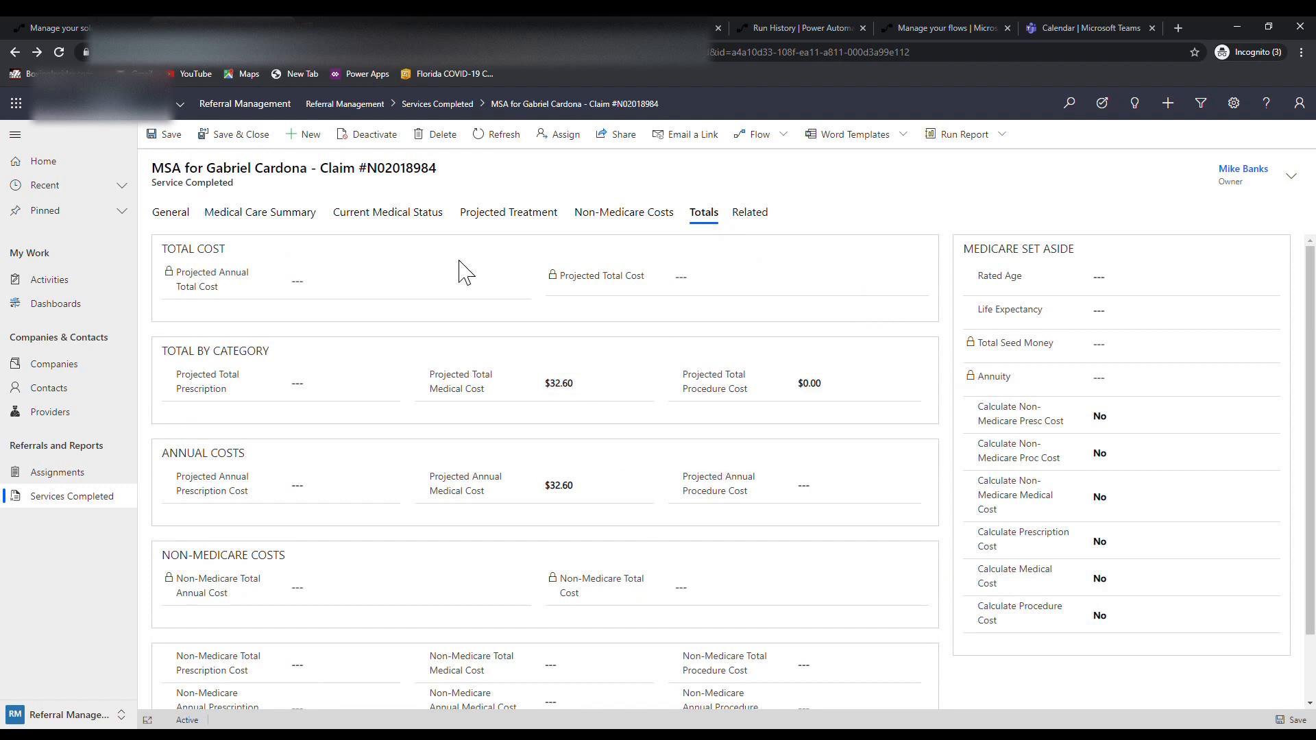
Delete the Office/Outpatient Visit Est medical cost from the Service Completed record's Projected Treatment section and confirm the deletion
click(532, 218)
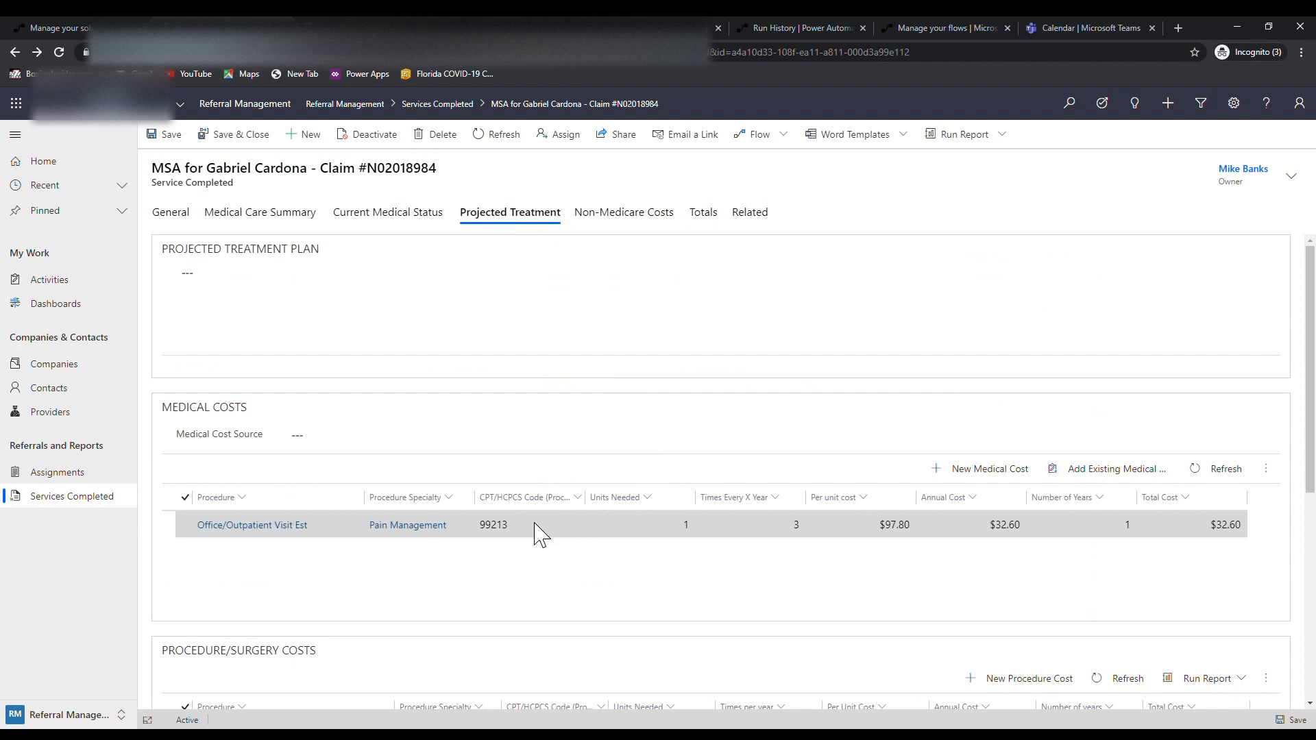
click(185, 525)
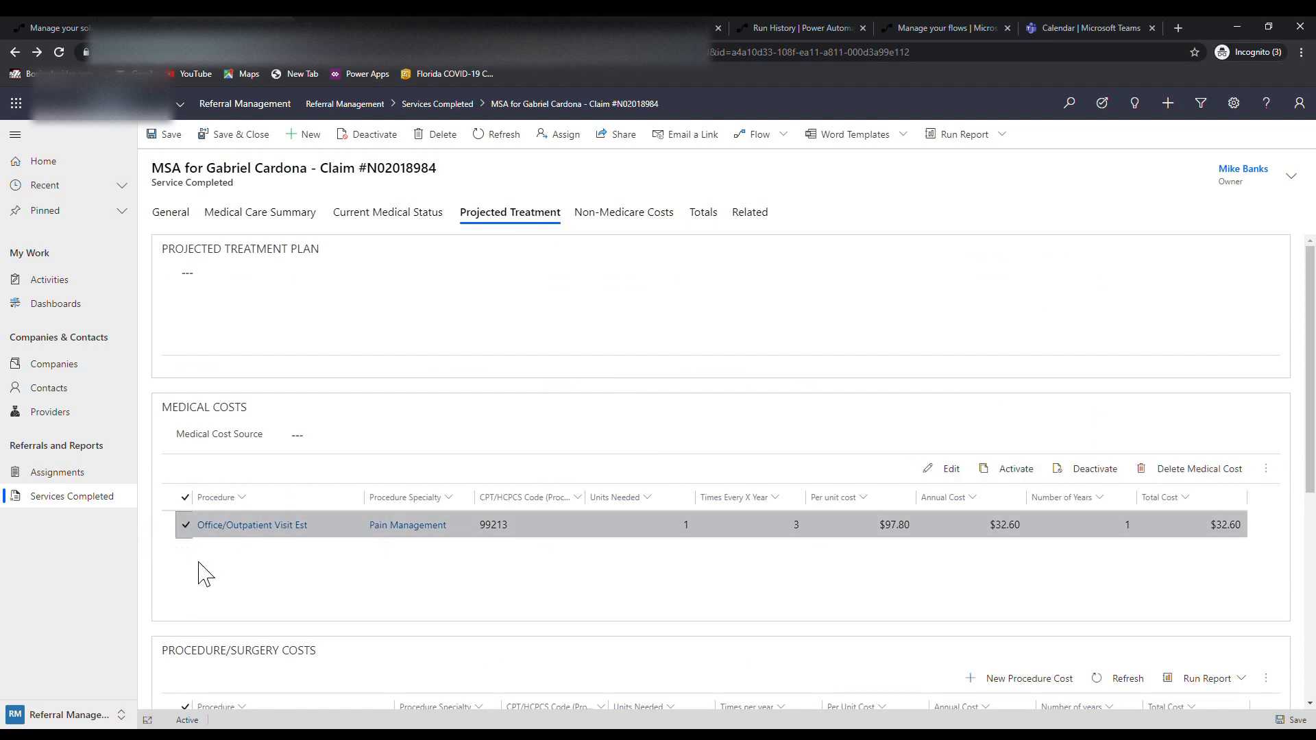
click(1212, 473)
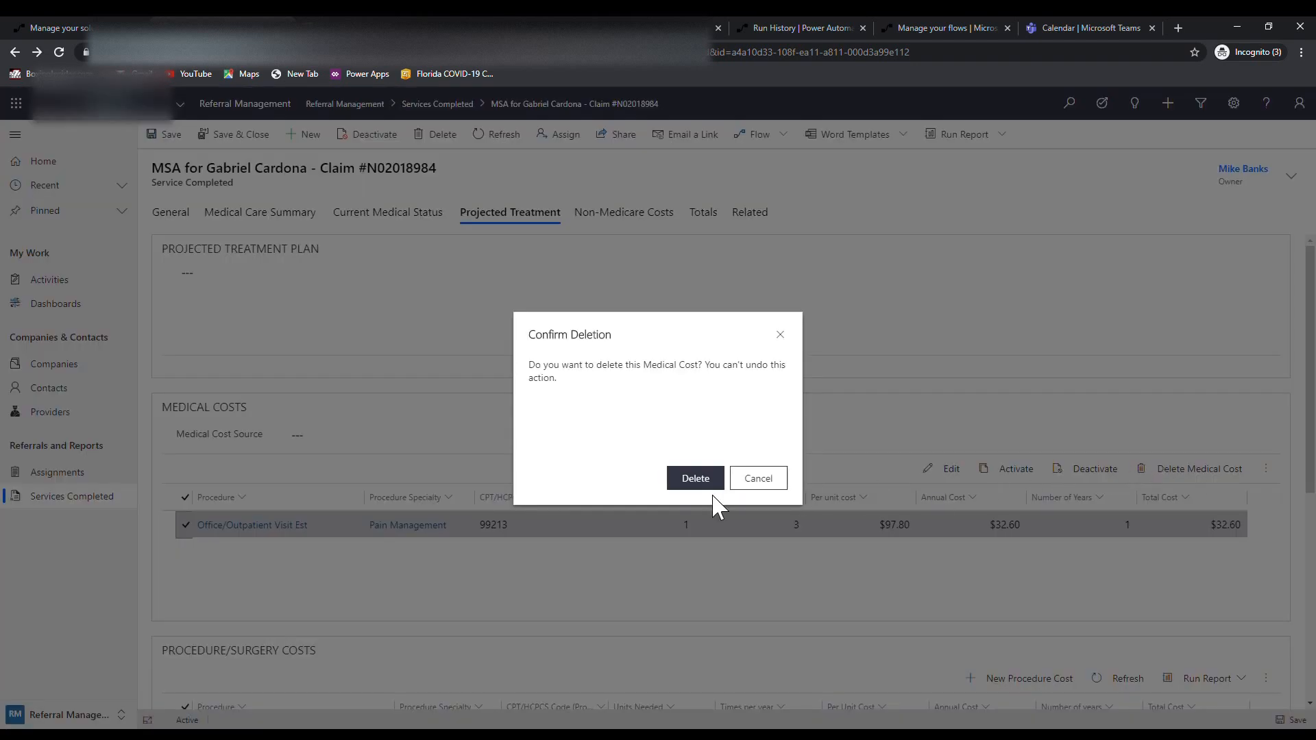
click(696, 479)
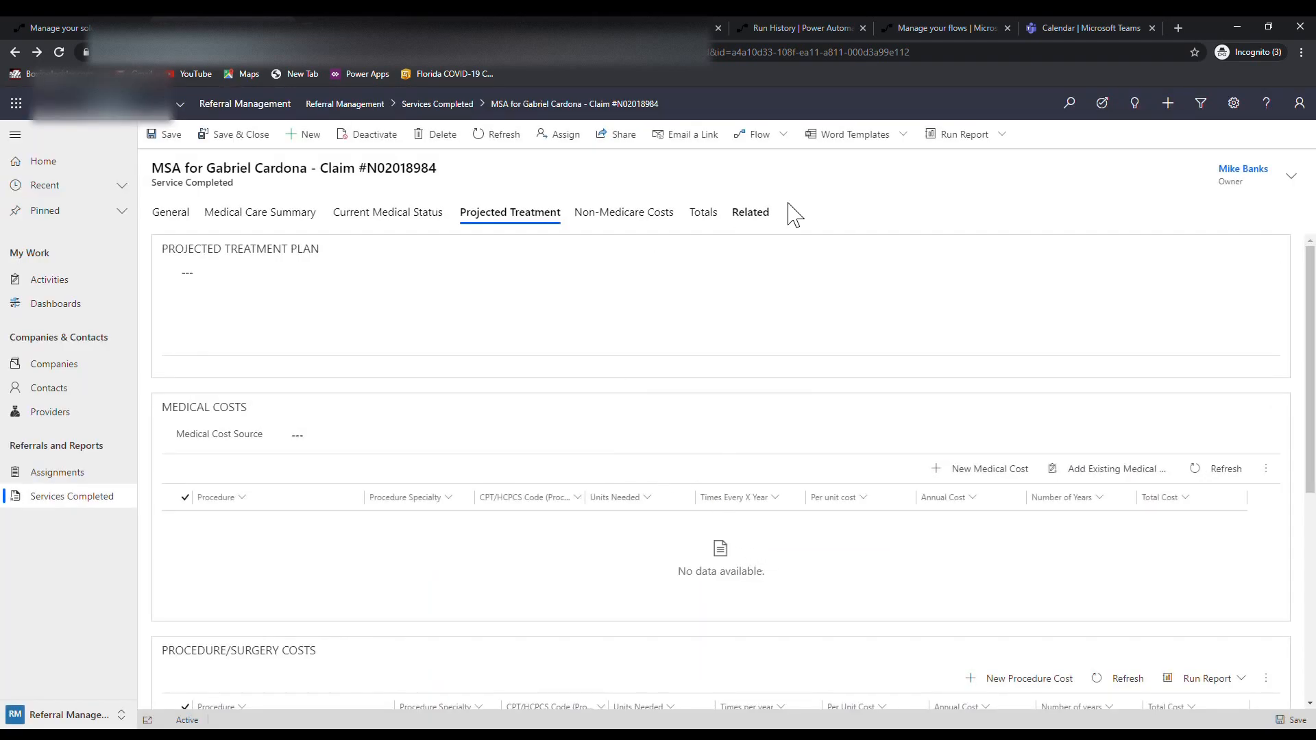
Refresh the Service Completed record and check its projected medical cost totals and the Calculate Medical Cost flag
click(705, 218)
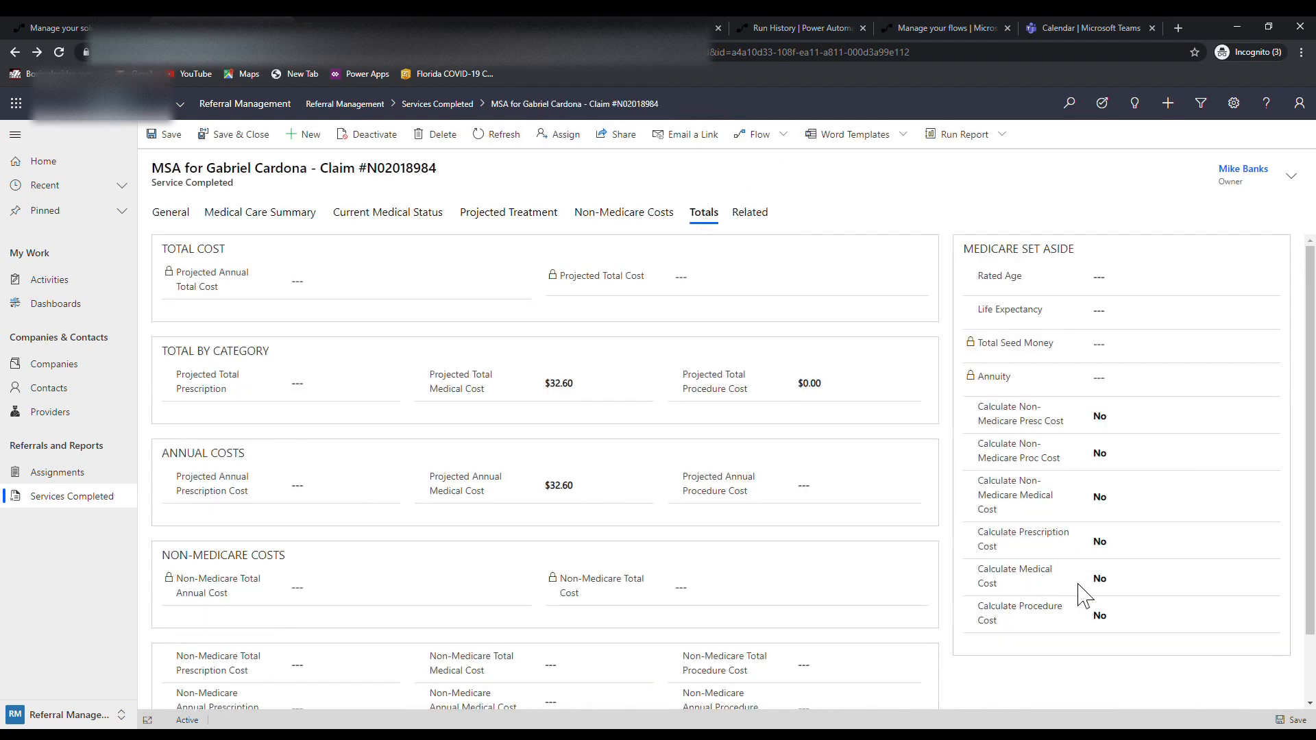
click(517, 137)
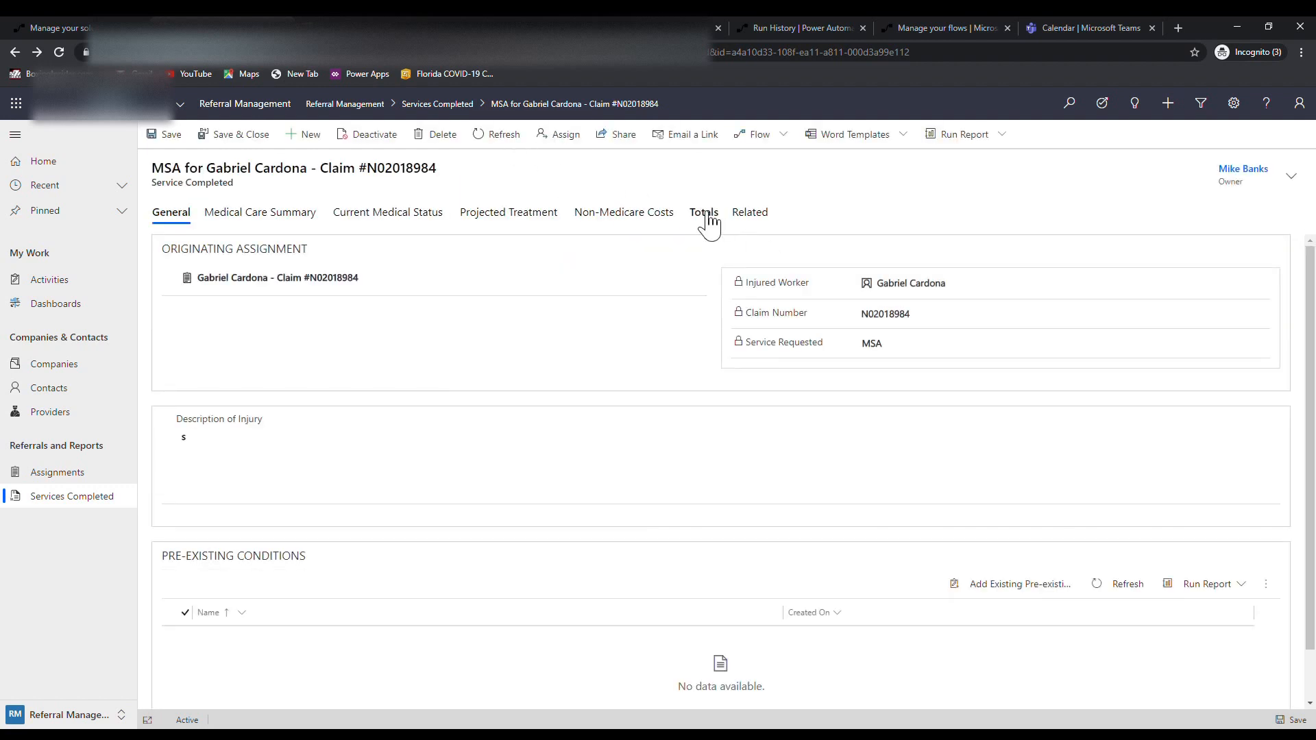
click(709, 216)
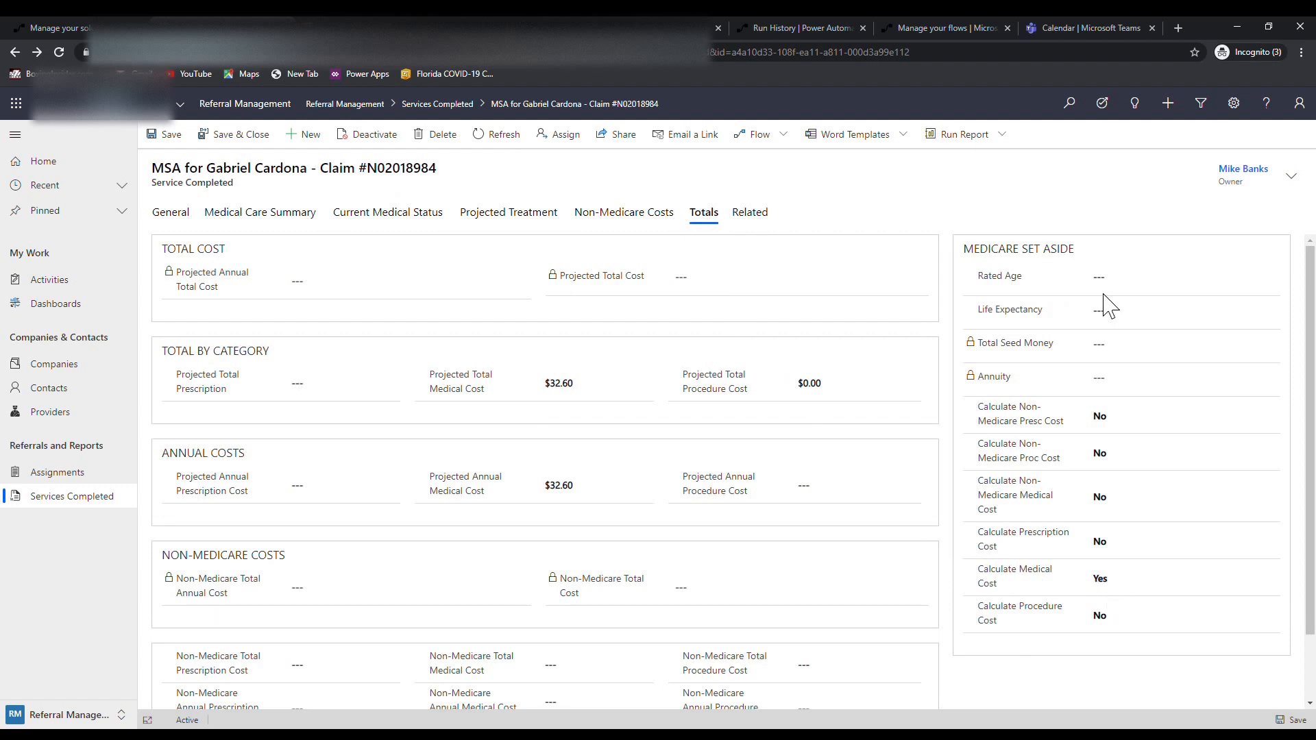
Check the refreshed run history of the Medical Costs child flow and recheck the totals on the refreshed Service Completed record
click(779, 29)
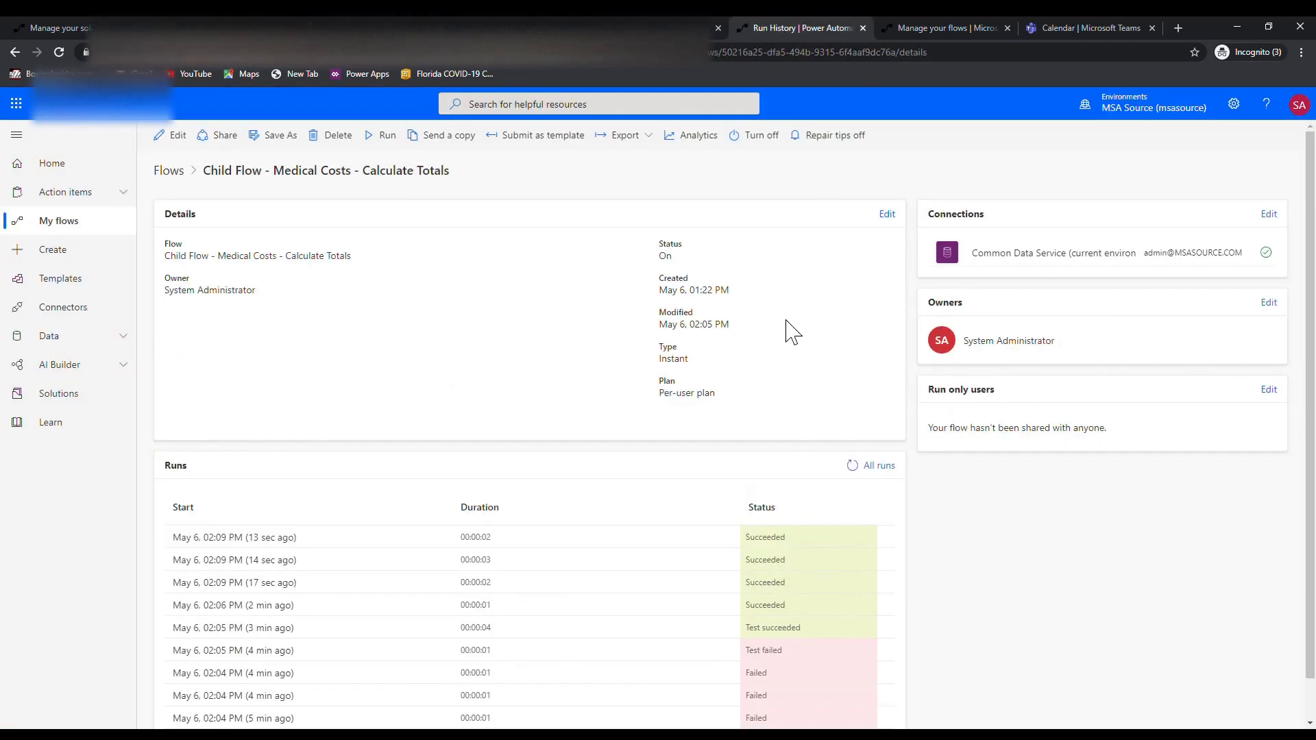
click(853, 465)
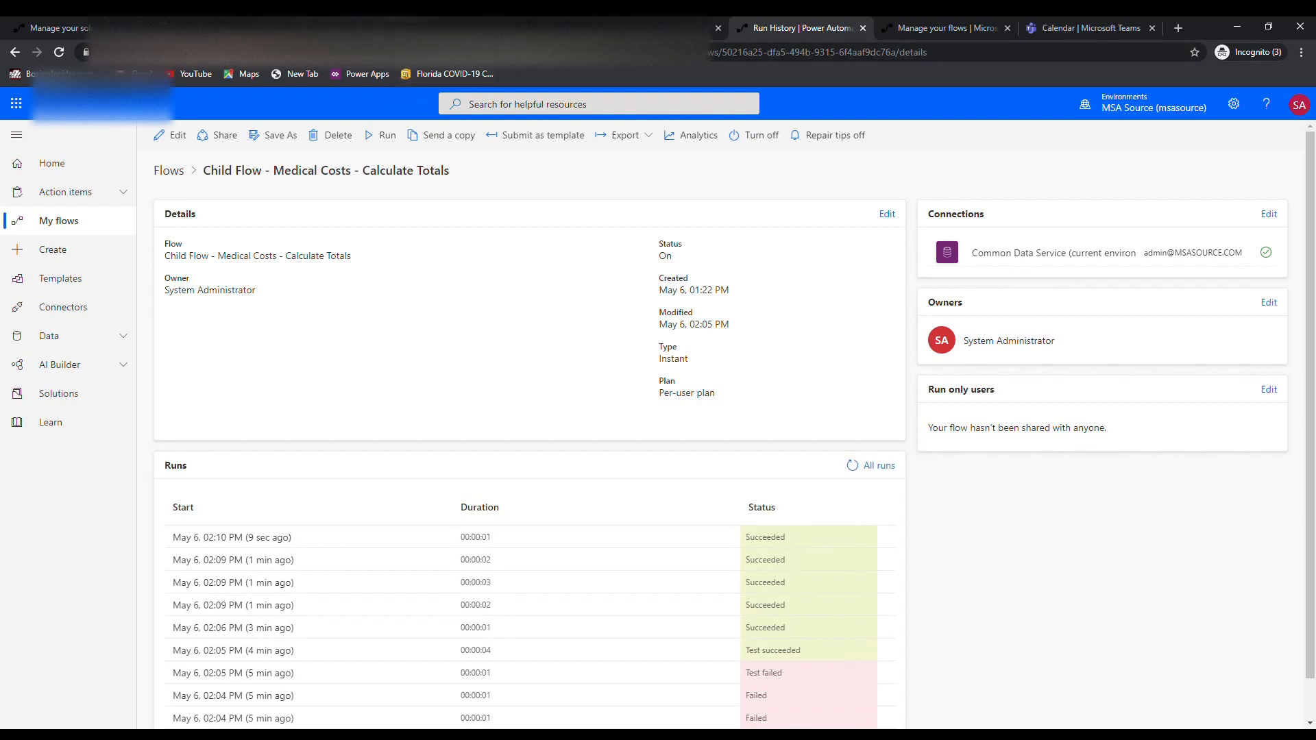
click(233, 29)
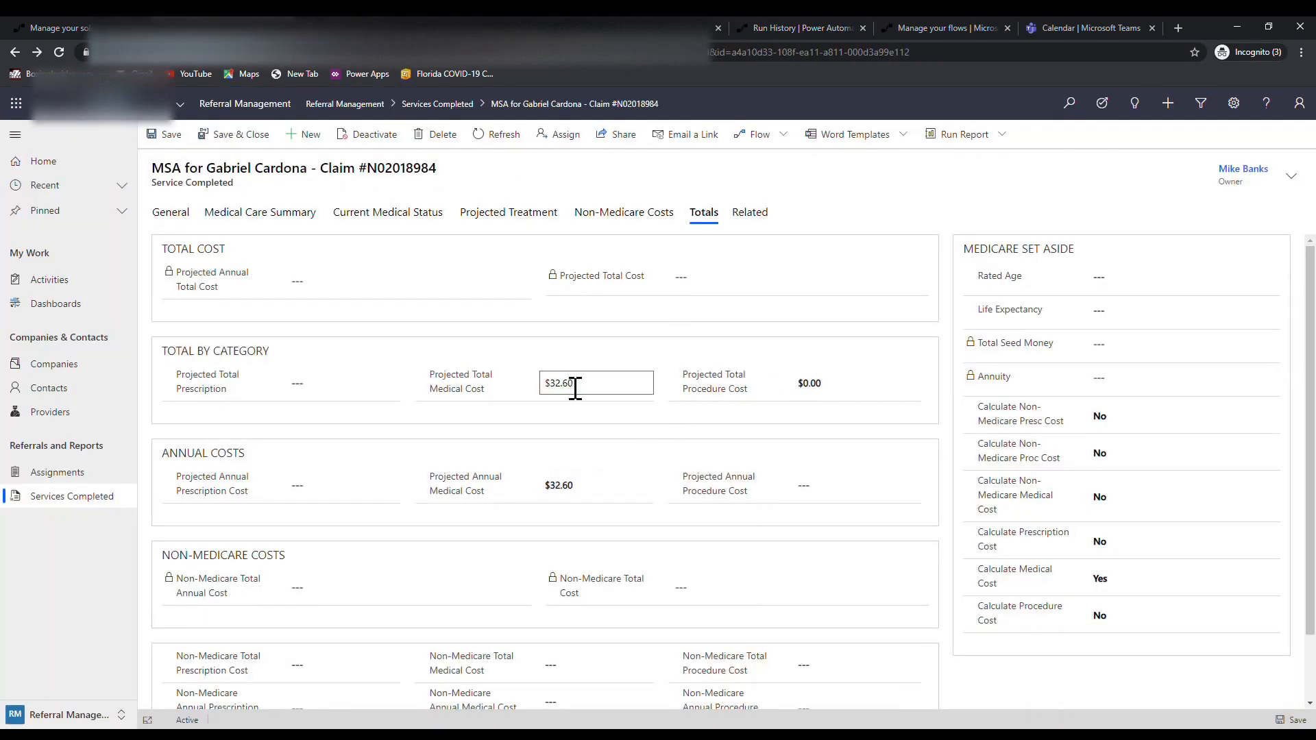
click(509, 140)
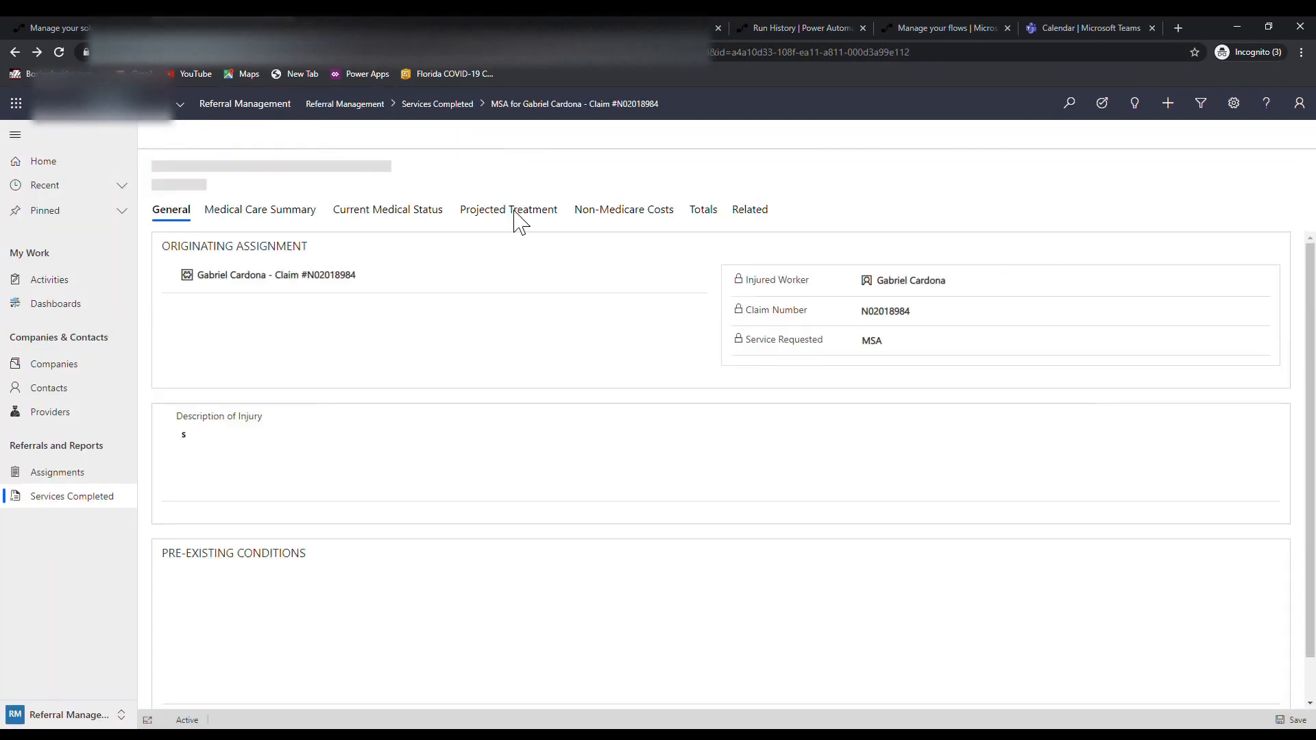
click(704, 214)
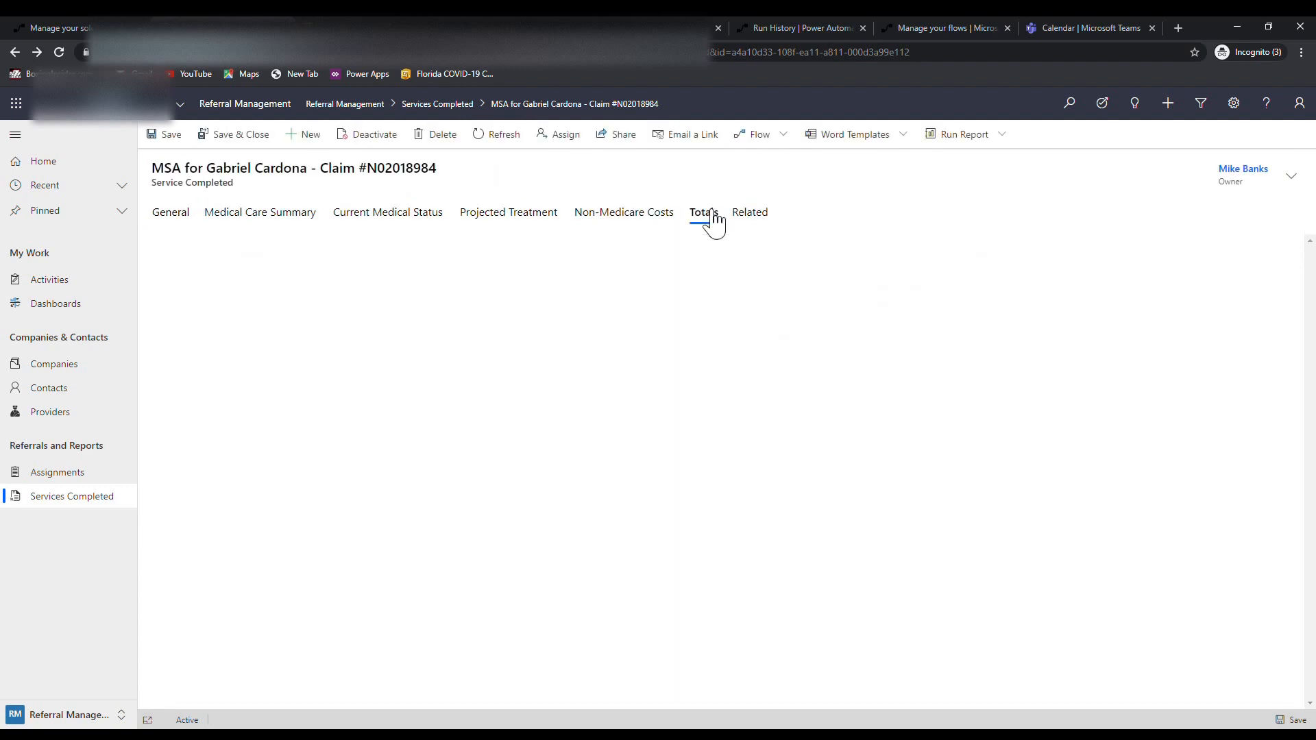